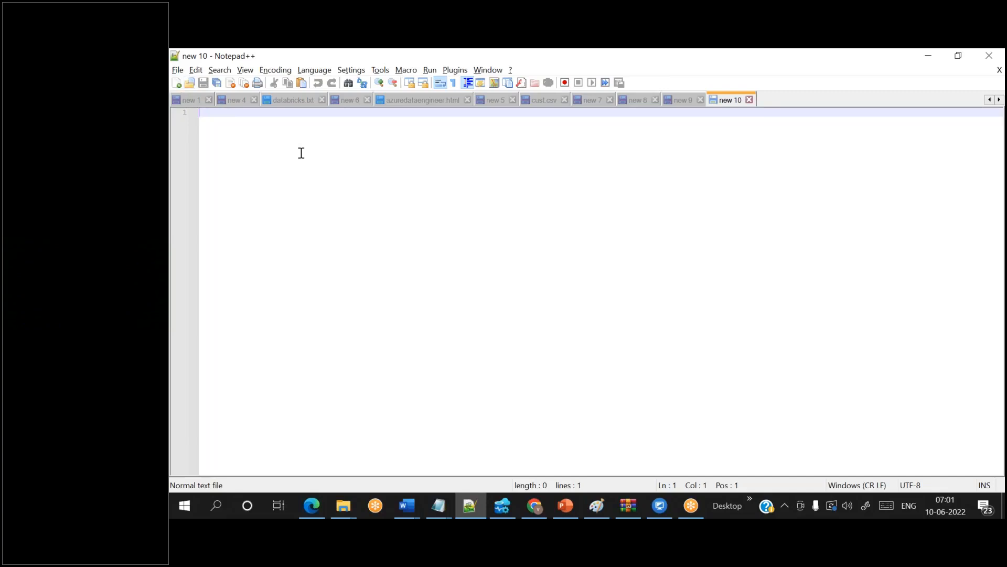
- Write the heading 'lab4 : How to copy data from storage1 to storage2' followed by a blank line
key("BackSpace")
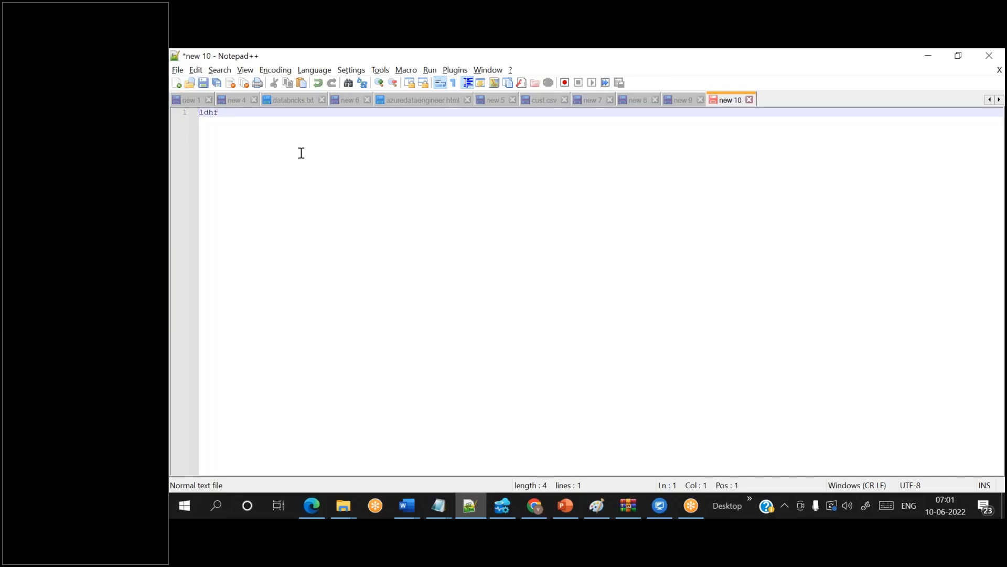
key("BackSpace")
key("BackSpace")
key("BackSpace")
type("ab4 : How to copy data from ")
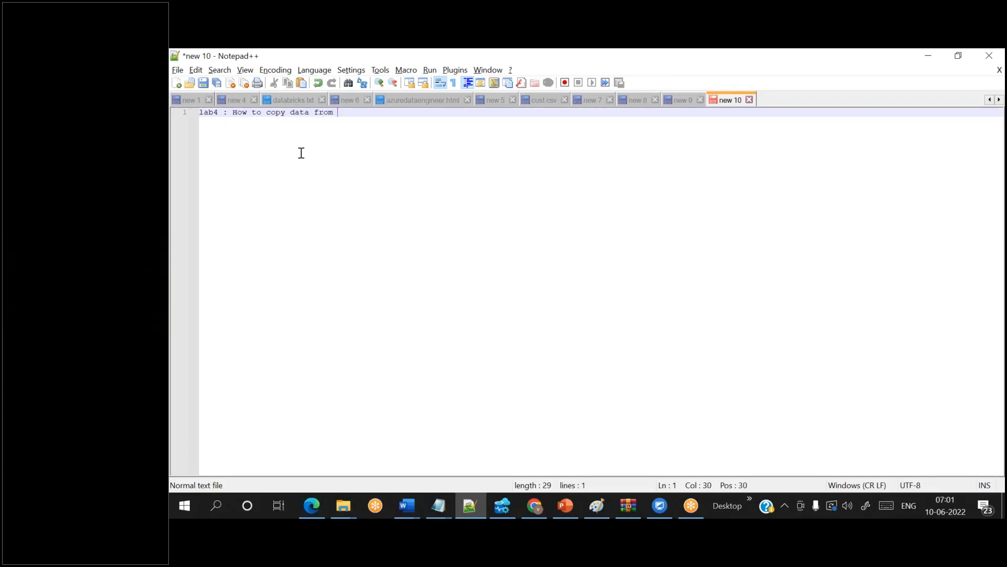
type("storage1 to storage2")
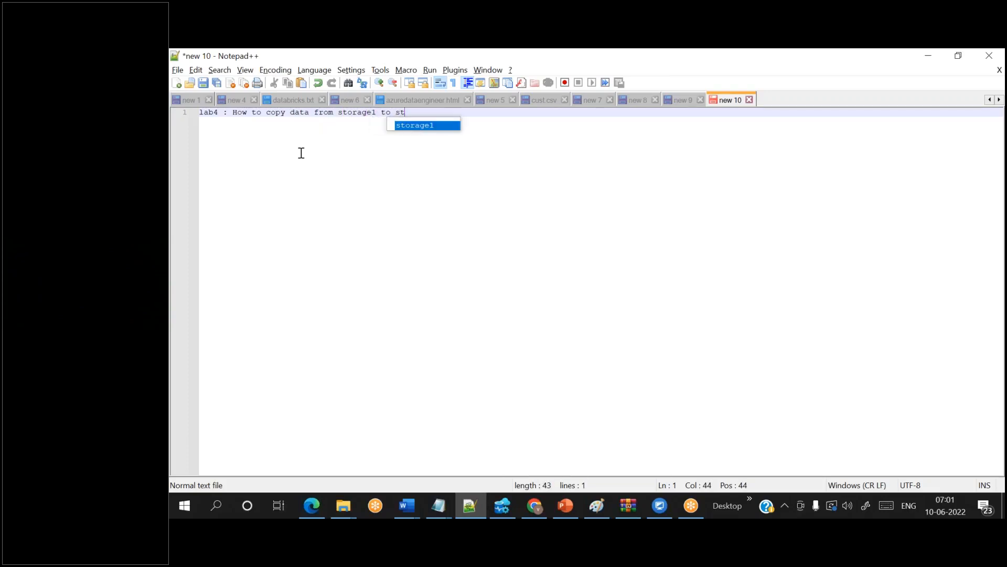
key("Return")
key("Return")
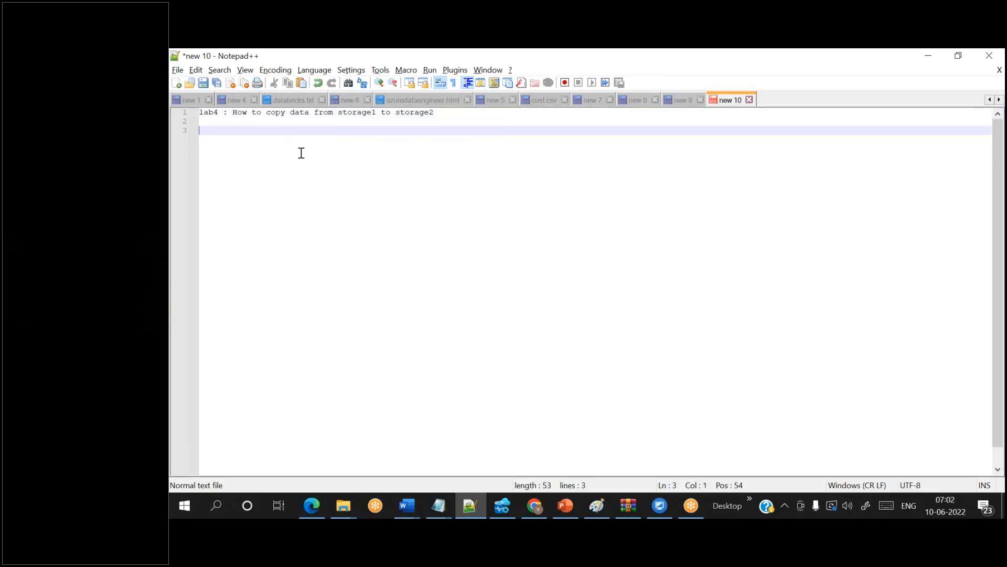
- Type four mapping lines, 'input ----- output' through 'input3 ------ output3', each on its own line
type("input ----- output")
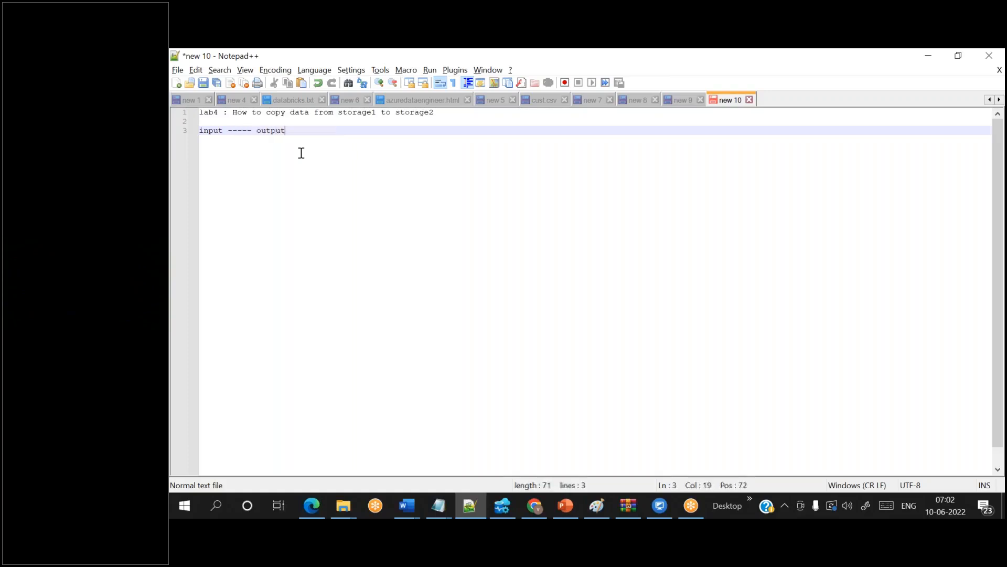
key("Return")
type("input1")
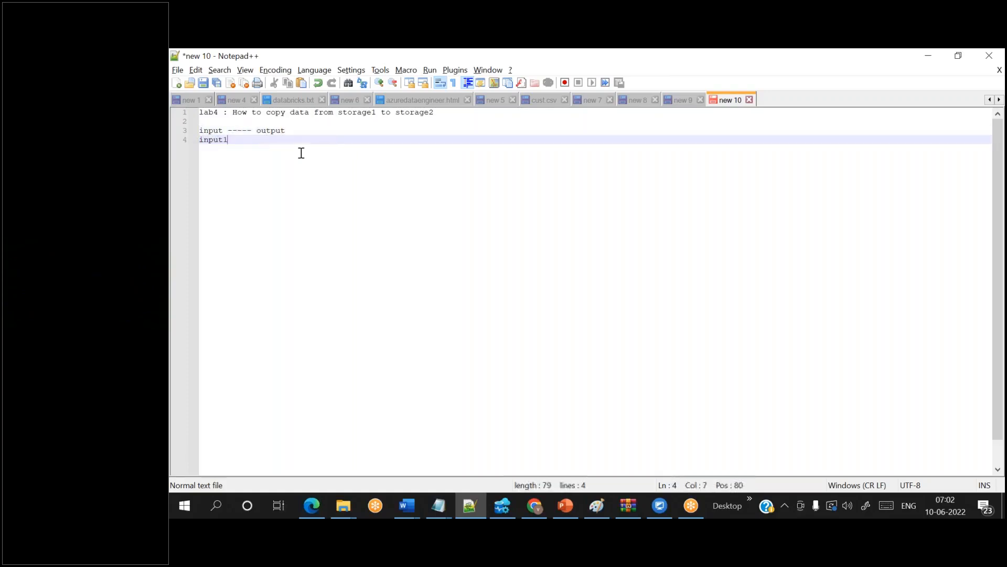
type(" ------")
type(" output")
type("1")
key("Return")
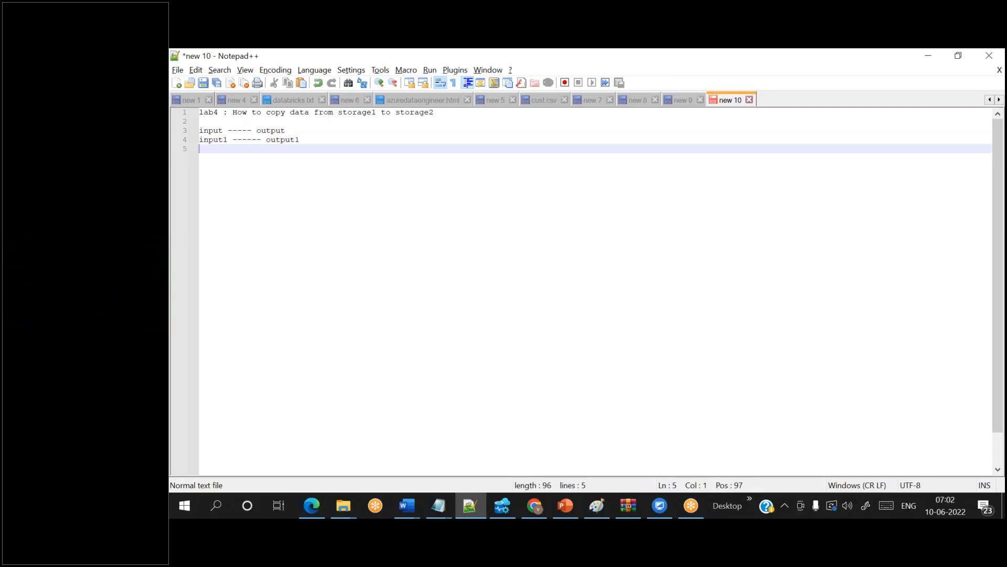
type("input2 ------ ")
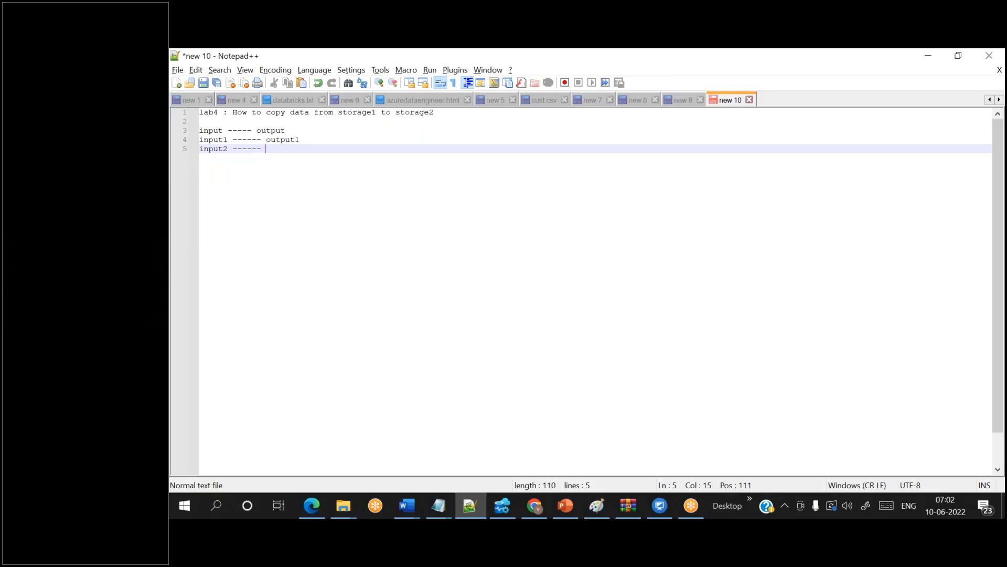
type("output2")
key("Return")
key("Return")
key("BackSpace")
type("input")
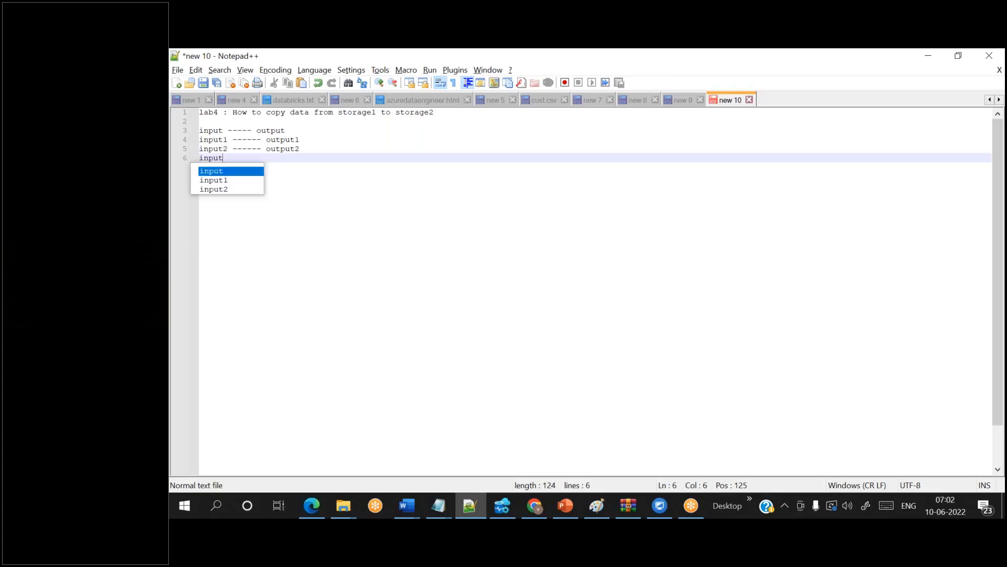
type("3 ----")
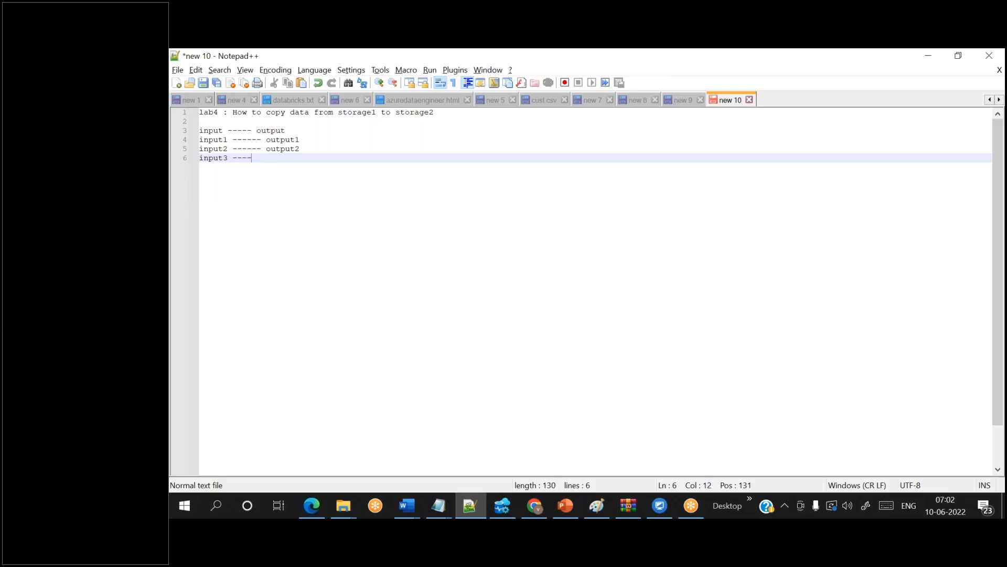
type("-- output3")
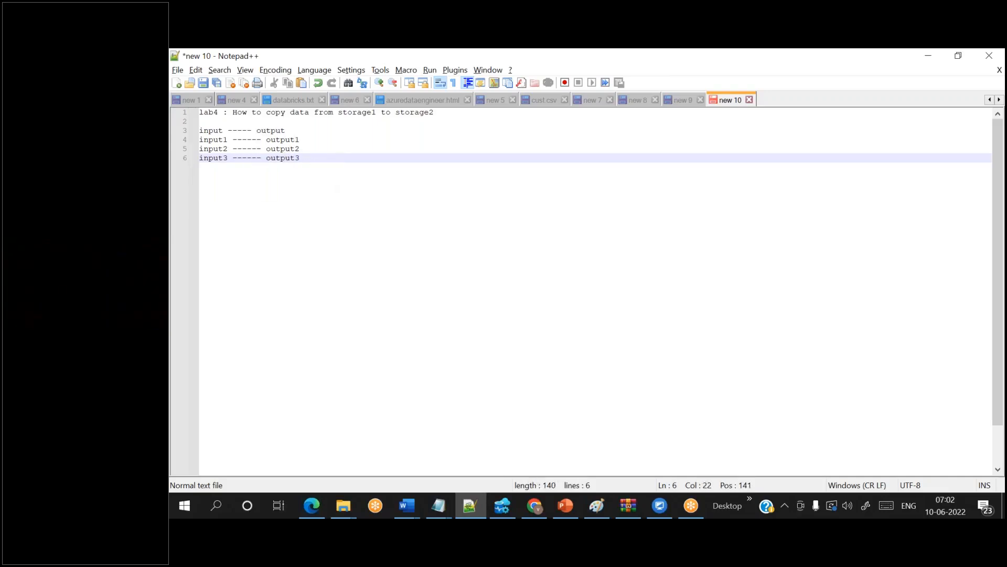
key("Return")
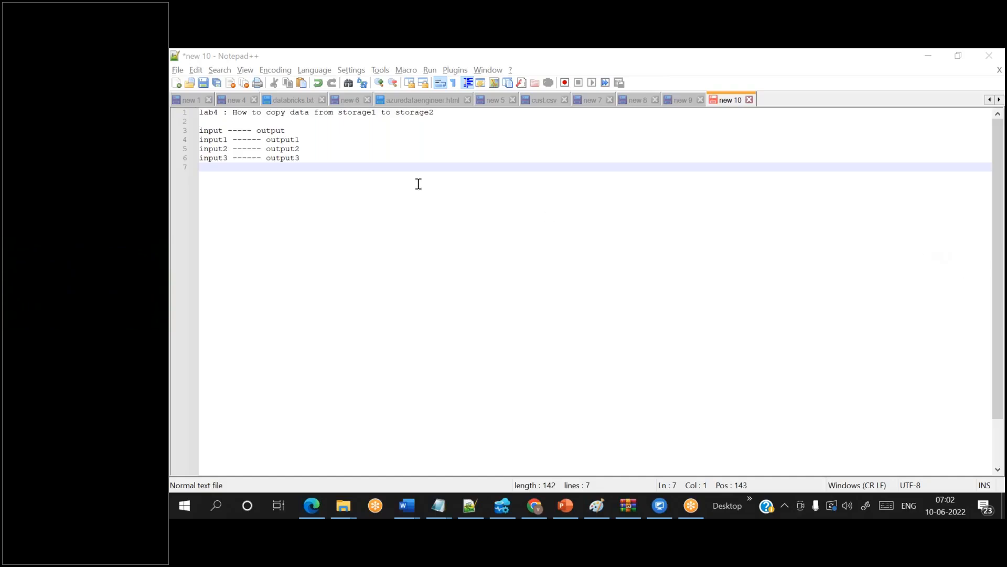
- Add blank lines and a 'prerequisistes :' heading below the mapping list
left_click(345, 166)
key("Return")
key("Return")
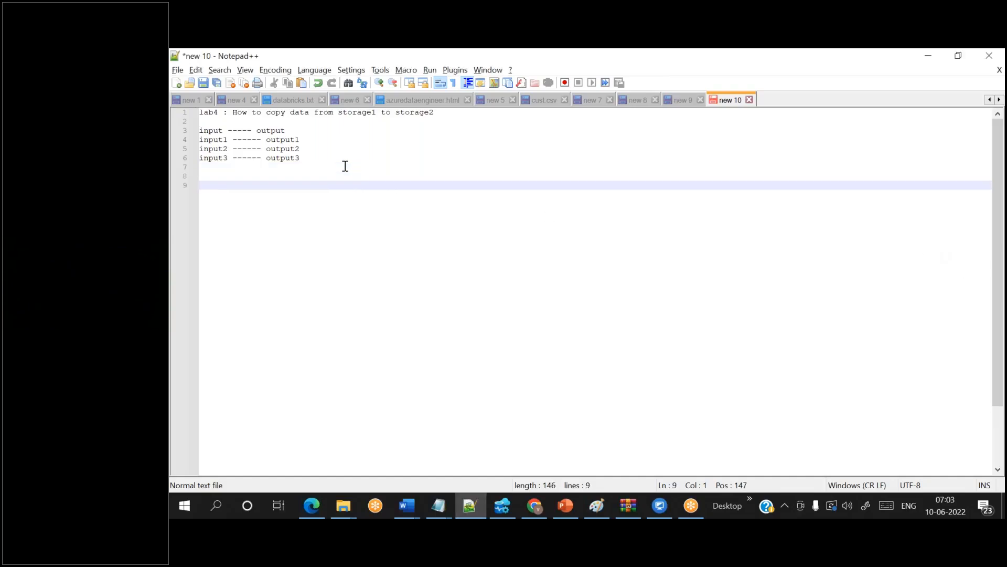
type("r")
key("BackSpace")
type("pre")
key("BackSpace")
type("req")
key("BackSpace")
key("BackSpace")
type("equired")
key("BackSpace")
key("BackSpace")
key("BackSpace")
key("BackSpace")
type("sistes :")
key("Return")
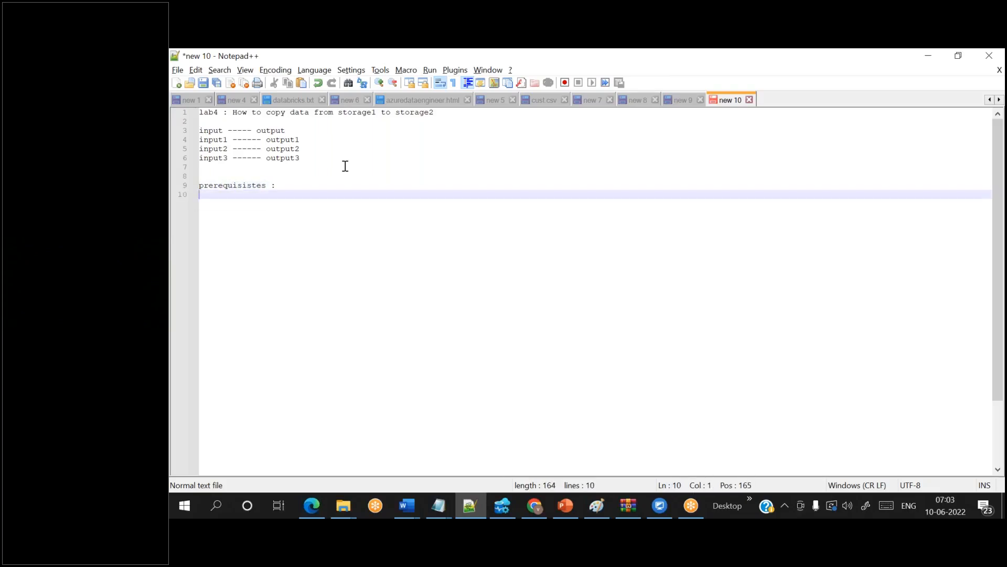
- List '1. Storage accounts -2' and '2. ADF - 1' under the heading, followed by blank lines
type("1.")
type("St")
key("BackSpace")
type("torage acco")
type("unt -1")
key("BackSpace")
key("BackSpace")
key("BackSpace")
type("2")
key("BackSpace")
type("s -2")
key("Return")
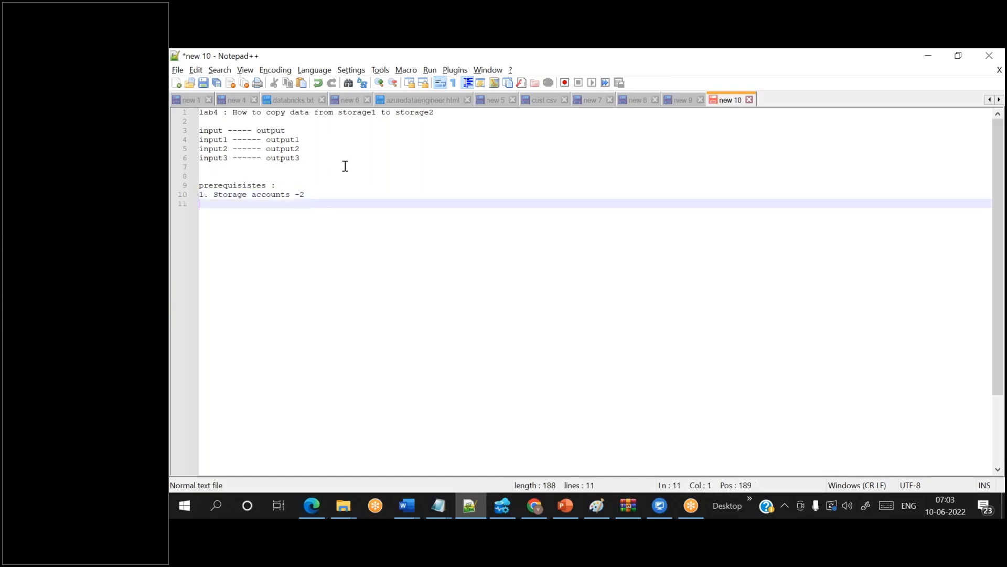
type("2.")
type("ADF  - 1")
key("Return")
key("Return")
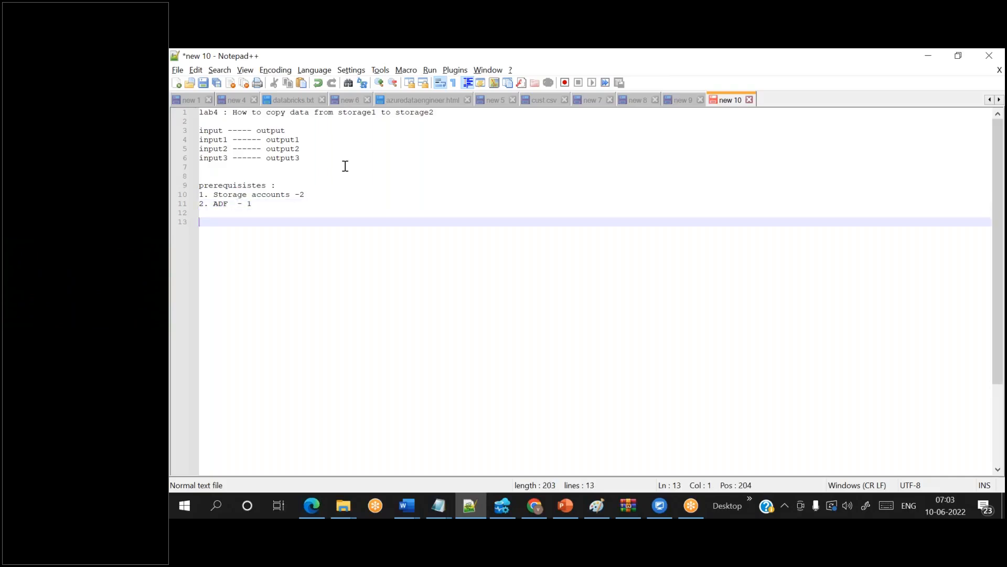
- Launch Paint from the taskbar search, maximize it, and undo a test rounded rectangle
left_click(223, 504)
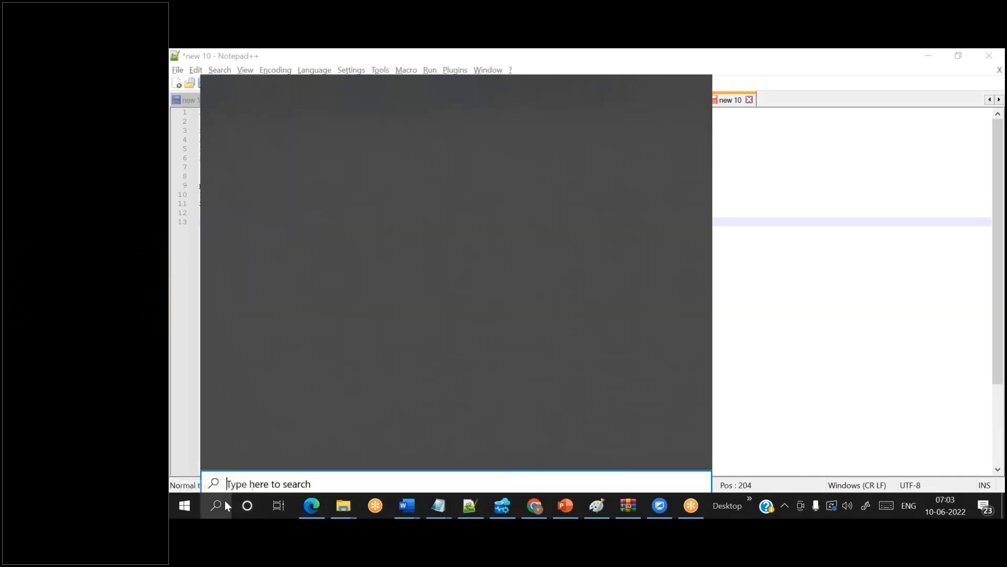
type("paint")
key("Return")
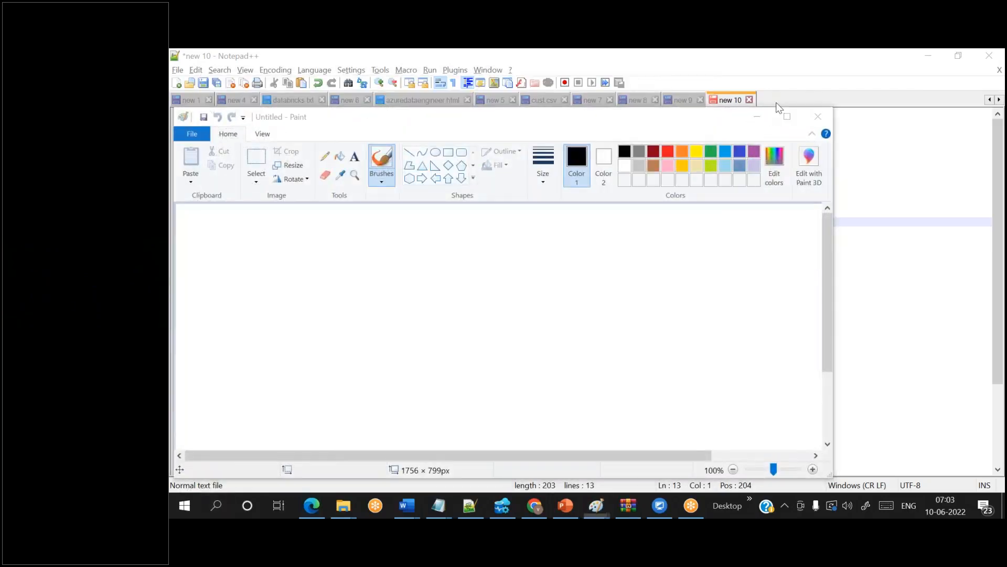
left_click(787, 116)
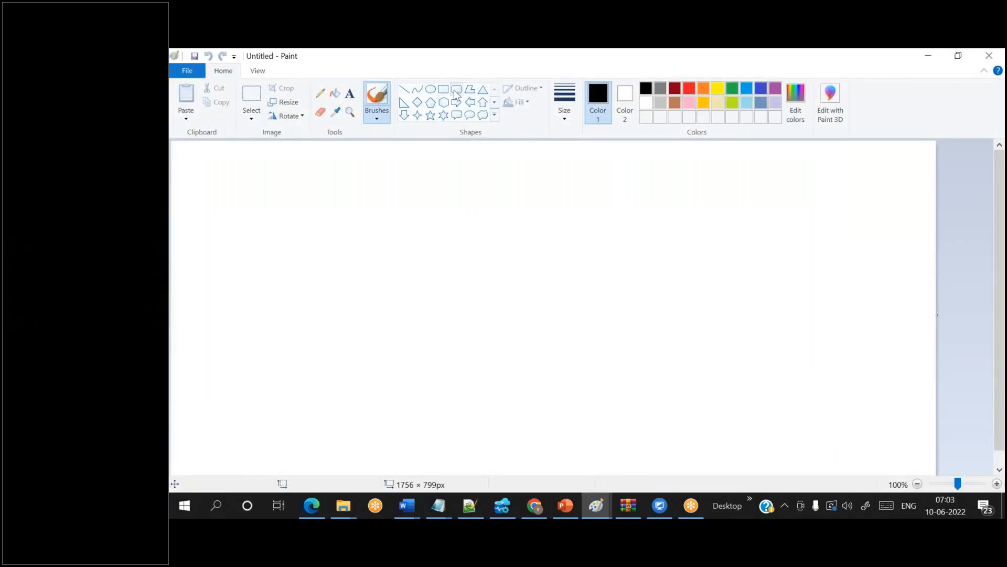
left_click(457, 89)
left_click_drag(291, 245, 348, 319)
key("ctrl+z")
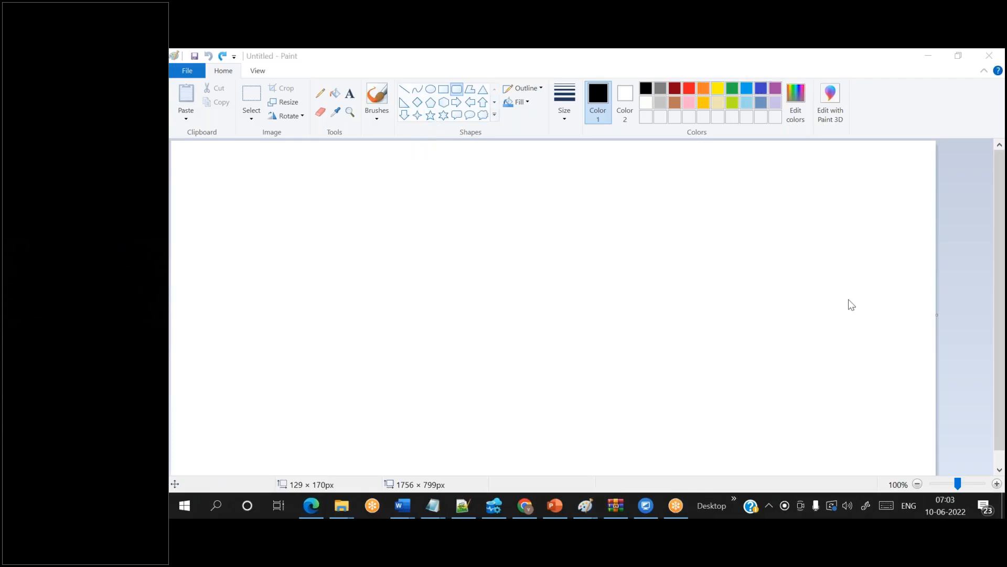
- Draw two hexagons, one on the left and one on the right of the canvas
left_click(431, 102)
left_click(444, 103)
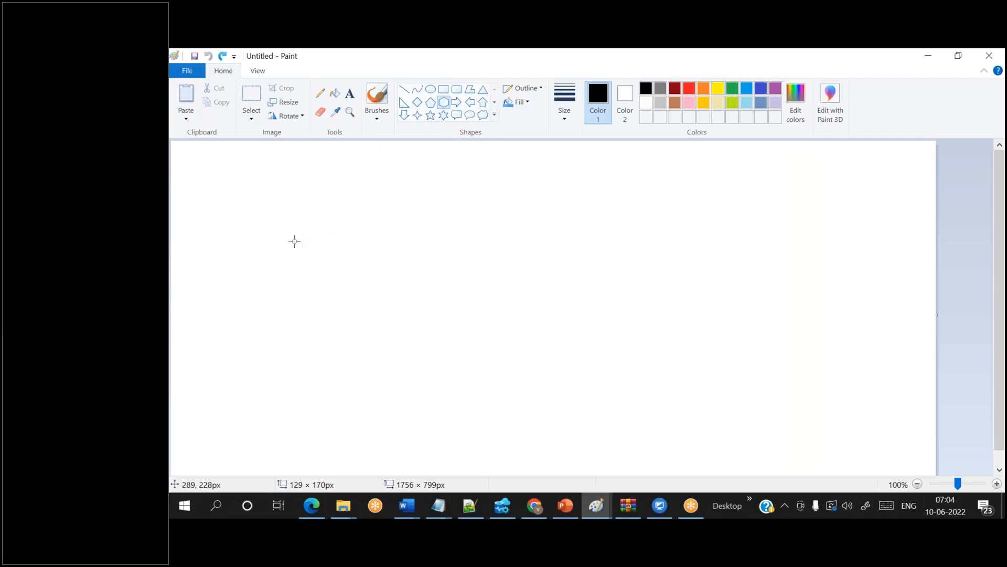
left_click_drag(284, 250, 406, 392)
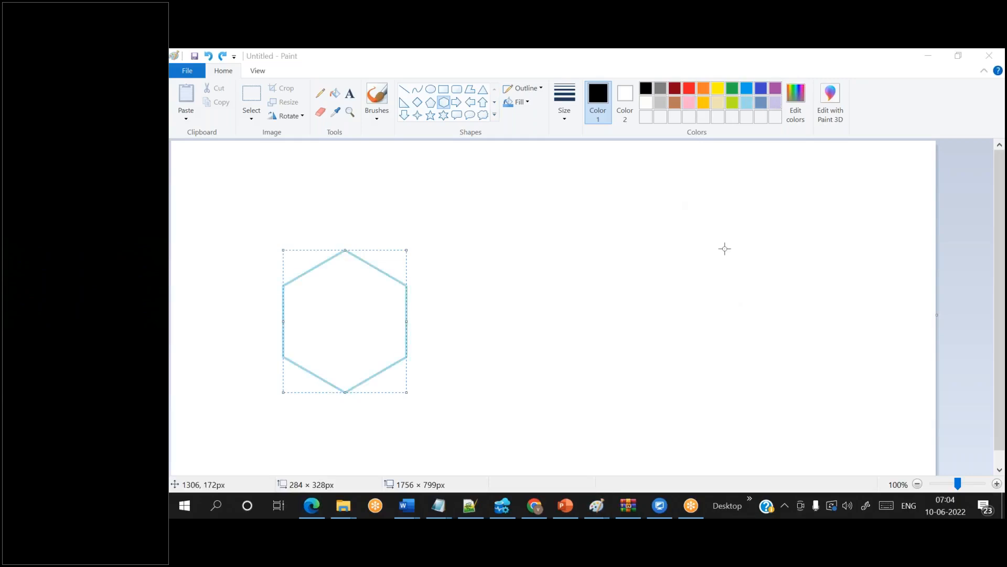
mouse_move(710, 237)
left_mouse_down()
mouse_move(803, 379)
mouse_move(828, 391)
left_mouse_up()
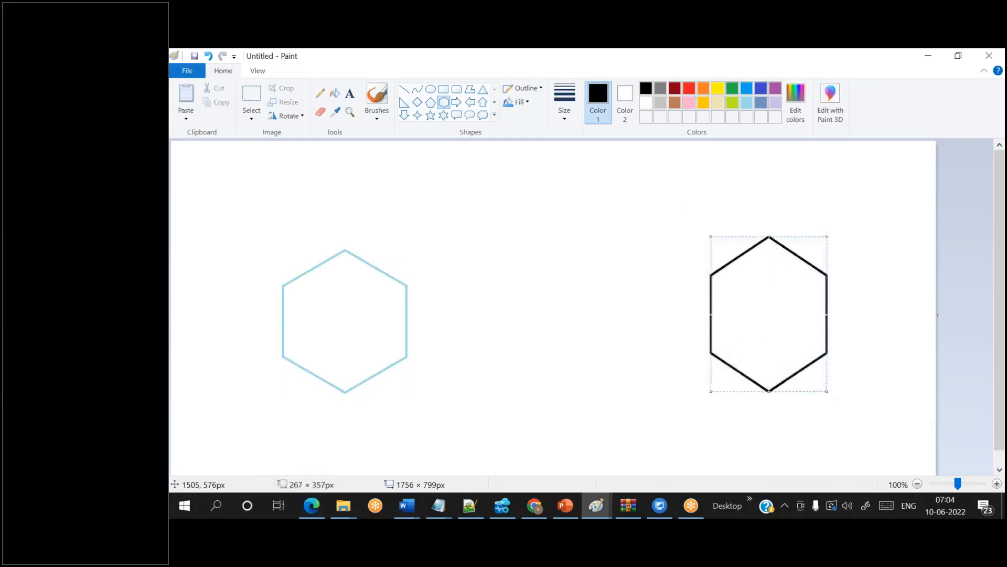
left_click(654, 356)
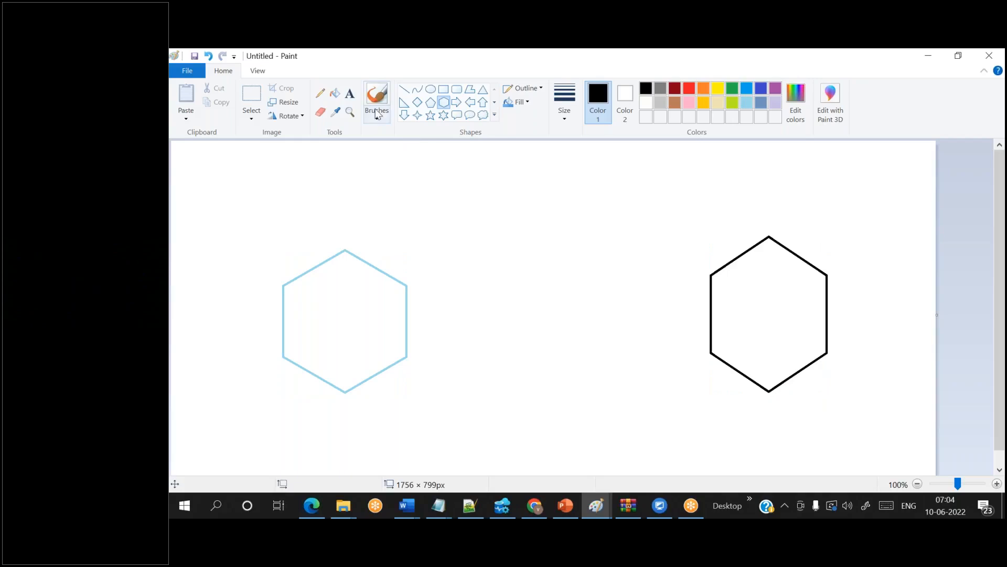
- Draw a right triangle near the top centre between the hexagons
left_click(404, 102)
left_click_drag(509, 163, 618, 260)
left_click(521, 269)
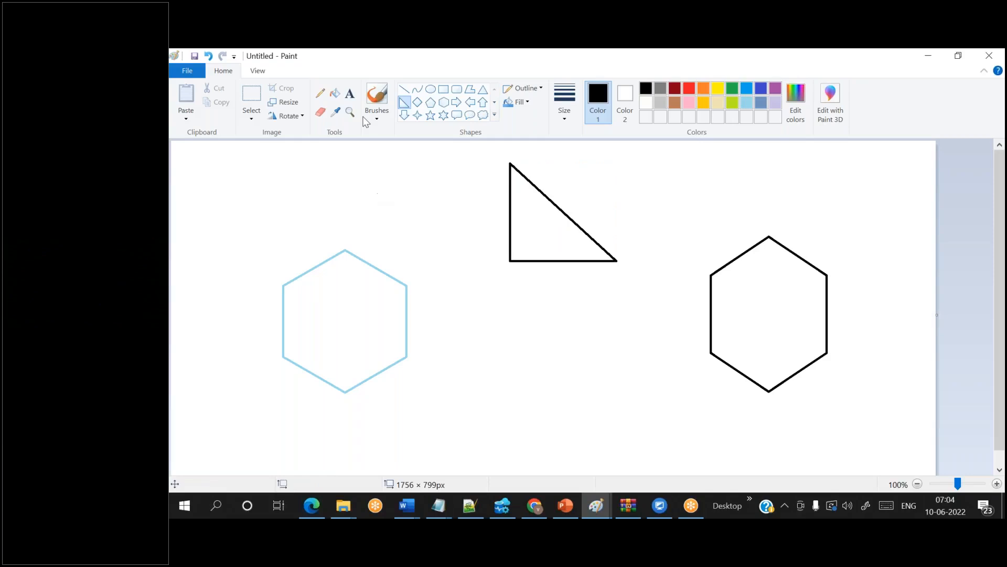
left_click(350, 93)
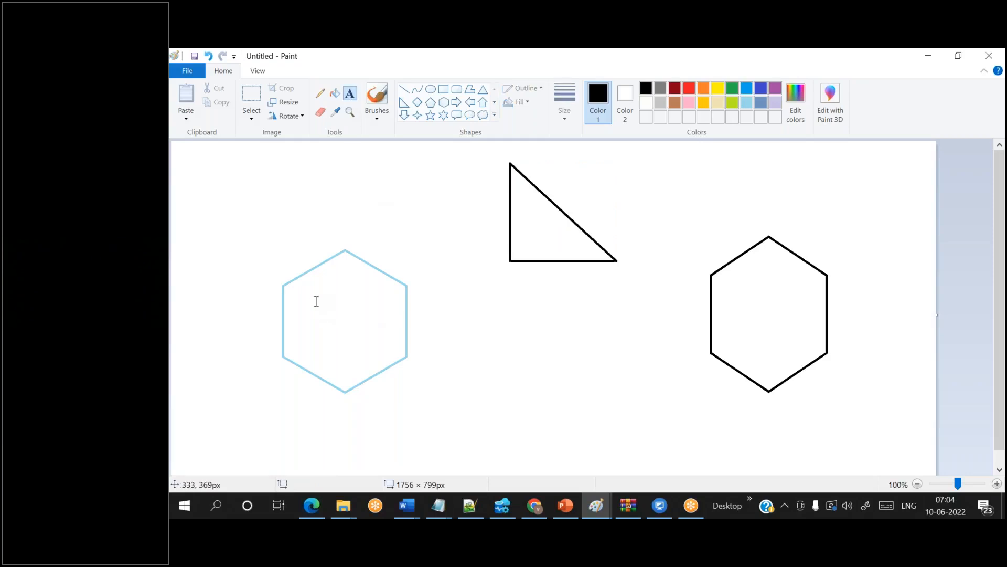
- Label the left hexagon with the lines input, input1, input2 and input3
left_click_drag(317, 297, 400, 352)
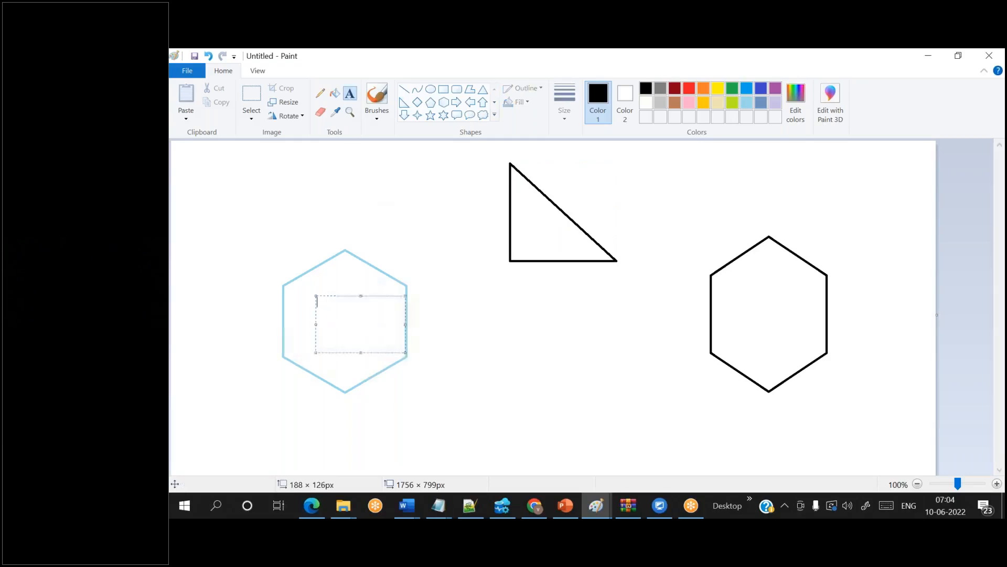
type("input")
key("Return")
type("input1")
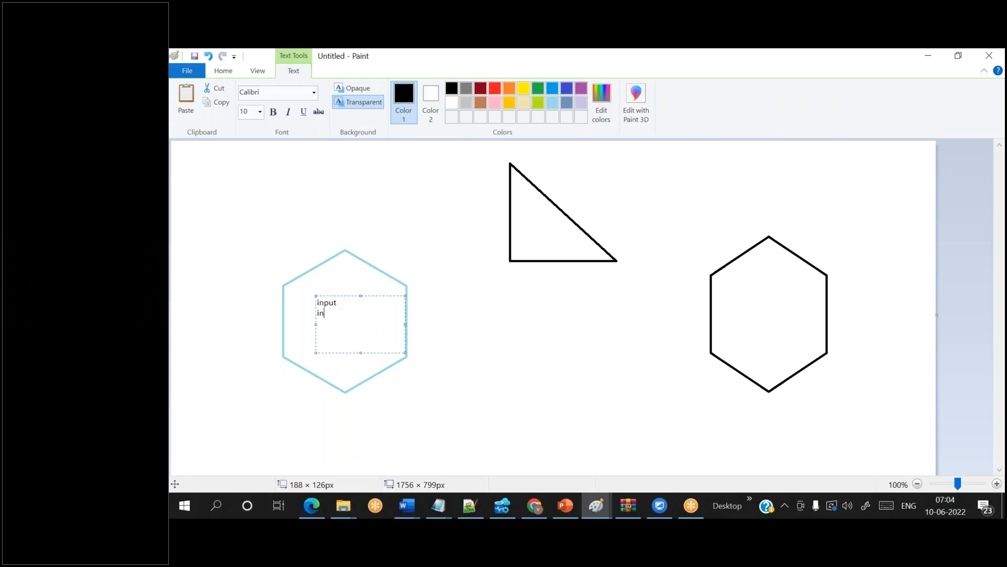
key("Return")
type("input2")
key("Return")
type("input3")
- Label the right hexagon with the lines output, output1, output2 and output3
left_click_drag(747, 285, 836, 367)
type("output")
key("Return")
type("outpu")
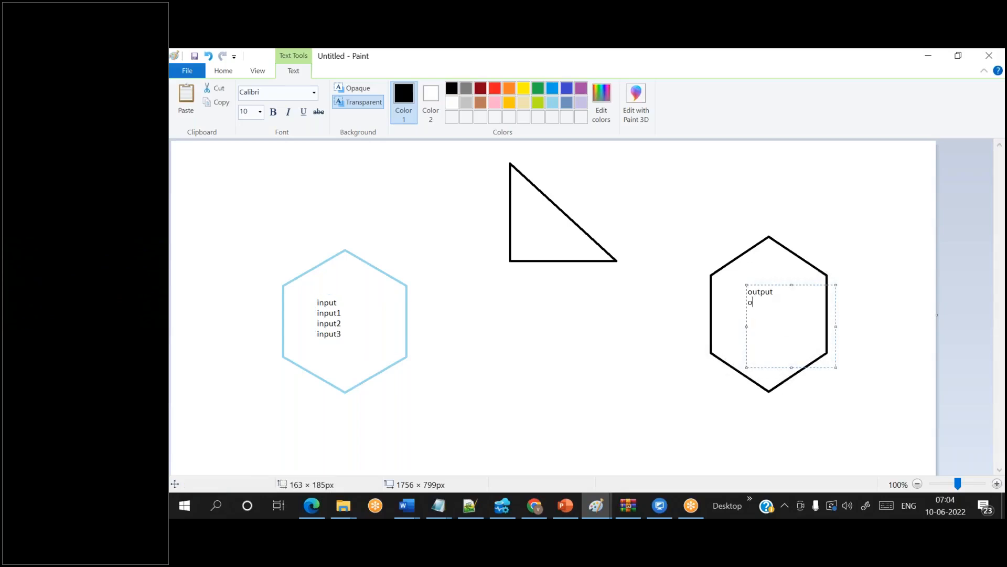
type("t1")
key("Return")
type("output2")
key("Return")
type("ou")
key("BackSpace")
key("BackSpace")
type("u")
key("BackSpace")
type("output3")
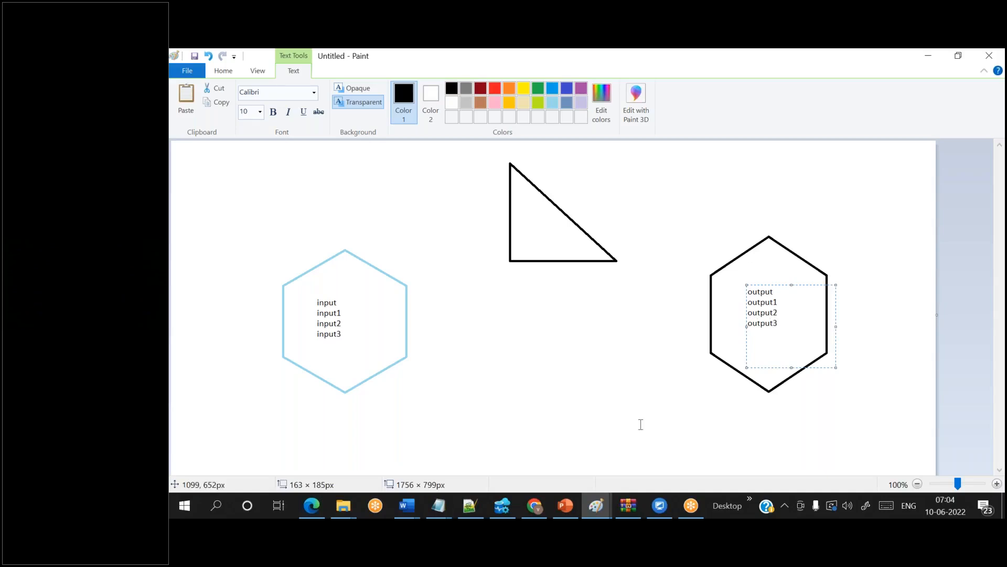
left_click(544, 405)
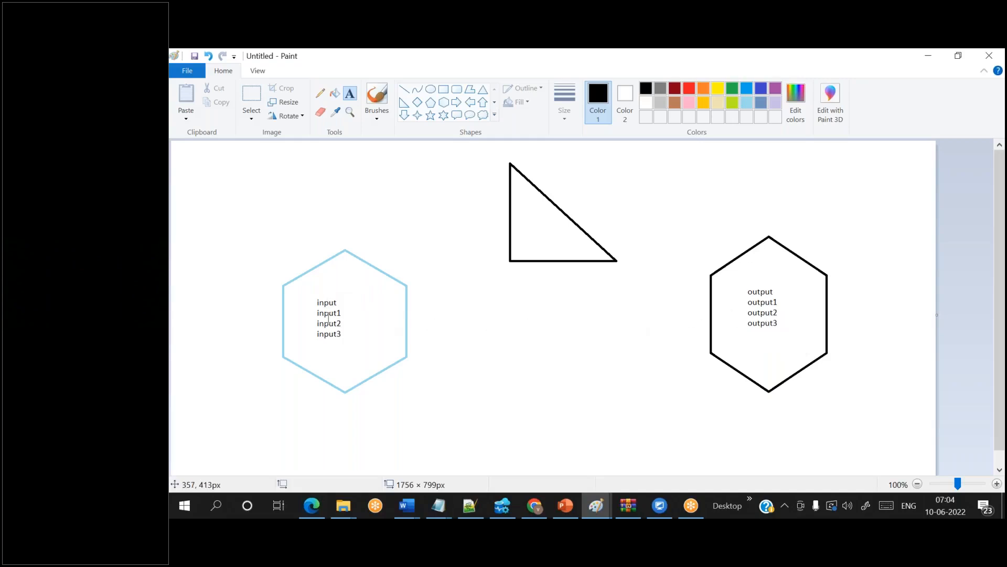
left_click(748, 72)
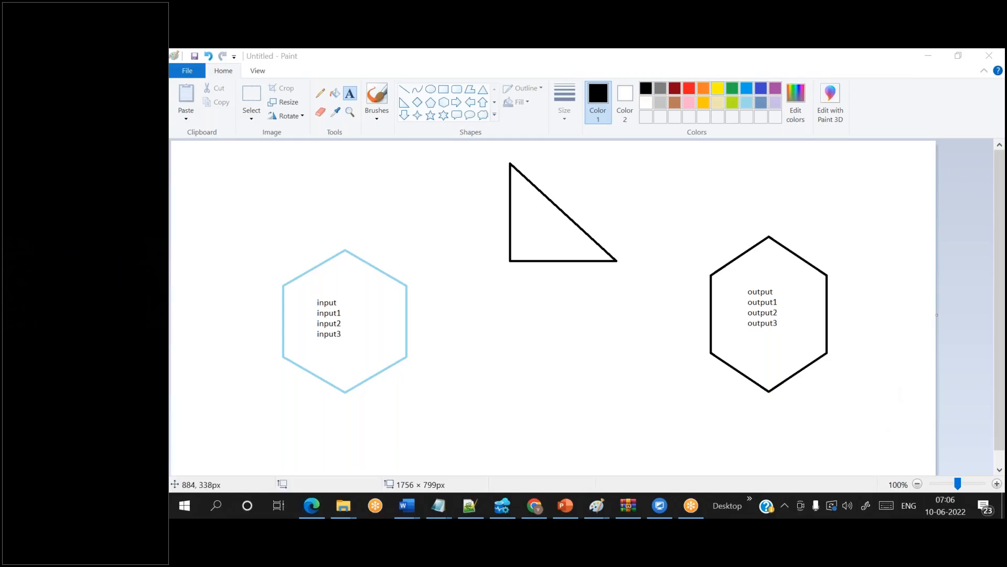
left_click_drag(307, 297, 349, 306)
left_click(497, 313)
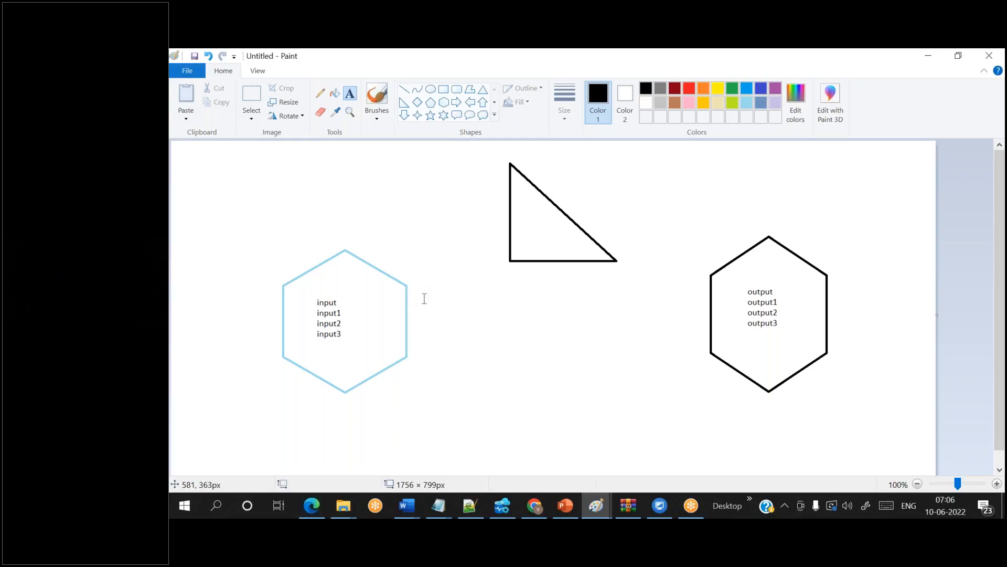
- Add the label 'source ds-1' to the right of the left hexagon
left_click_drag(423, 355, 510, 388)
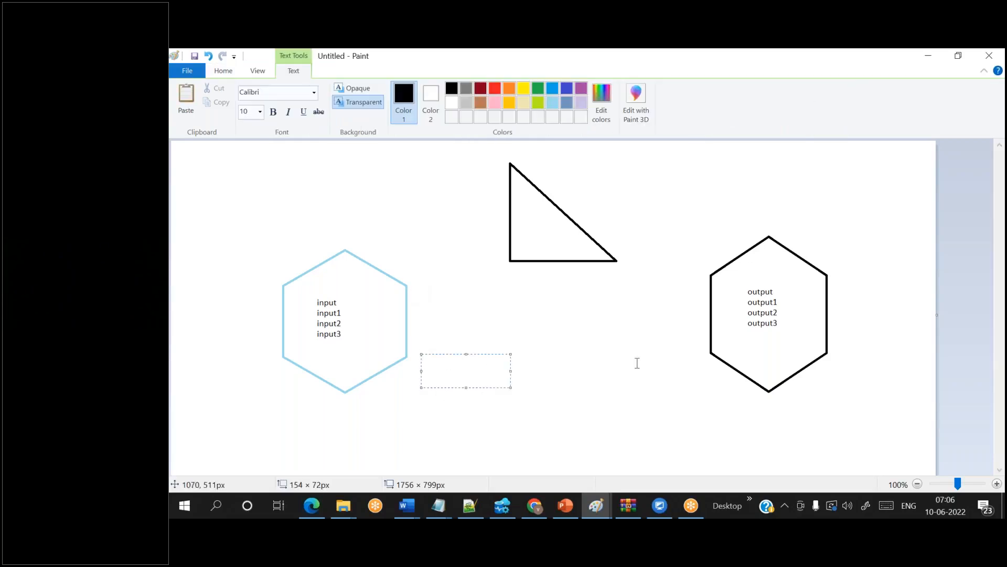
left_click_drag(630, 349, 717, 394)
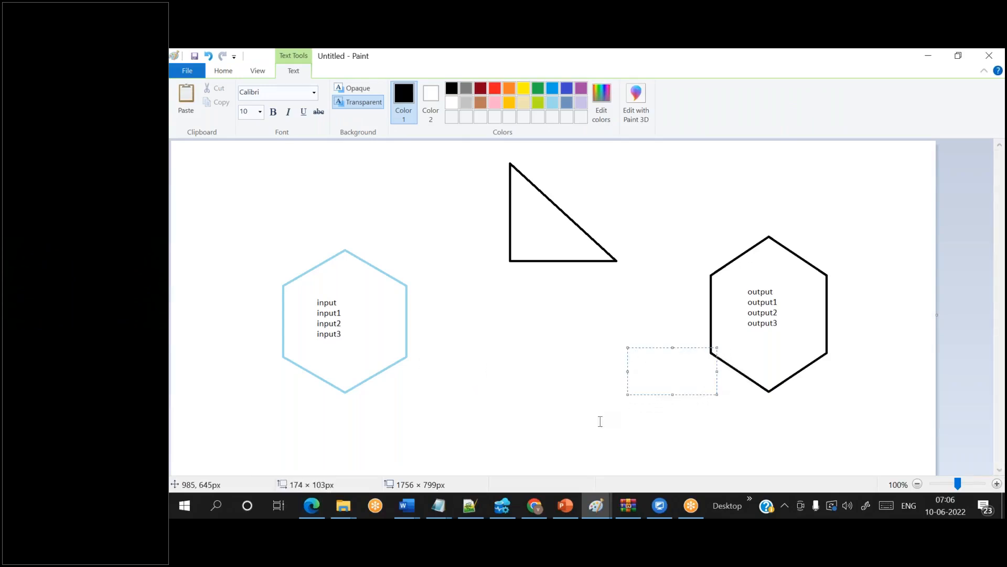
left_click_drag(416, 308, 504, 350)
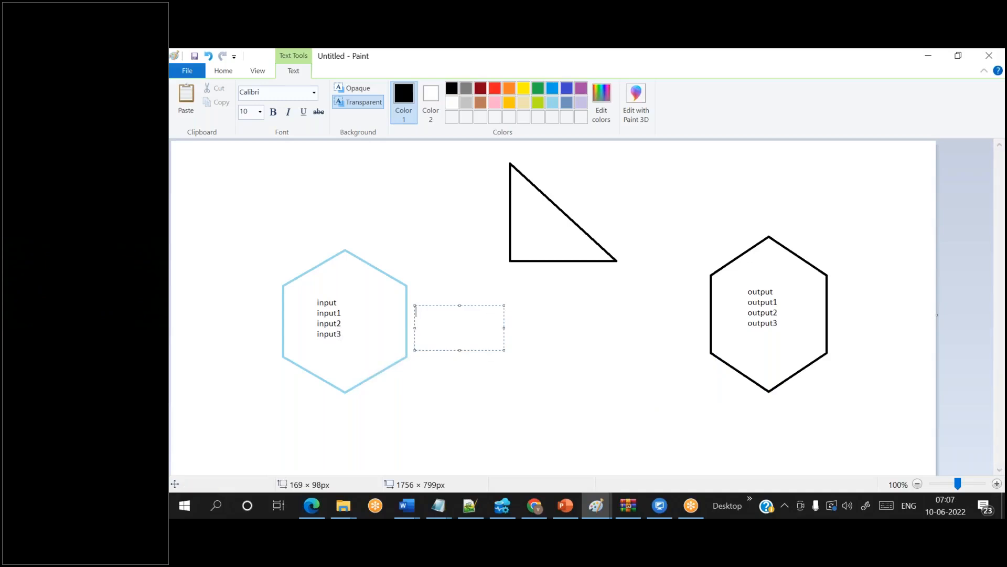
key("F1")
type("s")
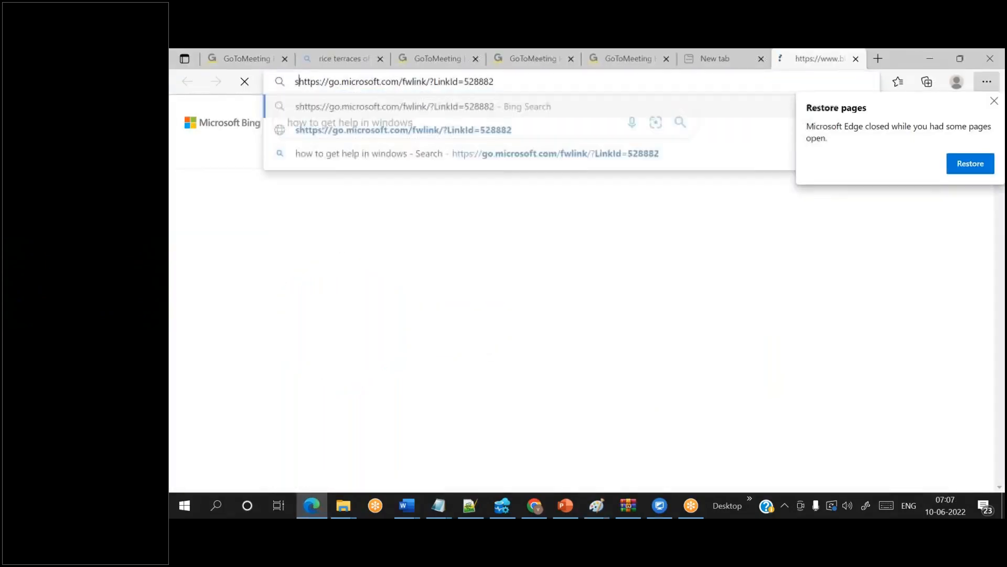
key("Escape")
key("alt+Tab")
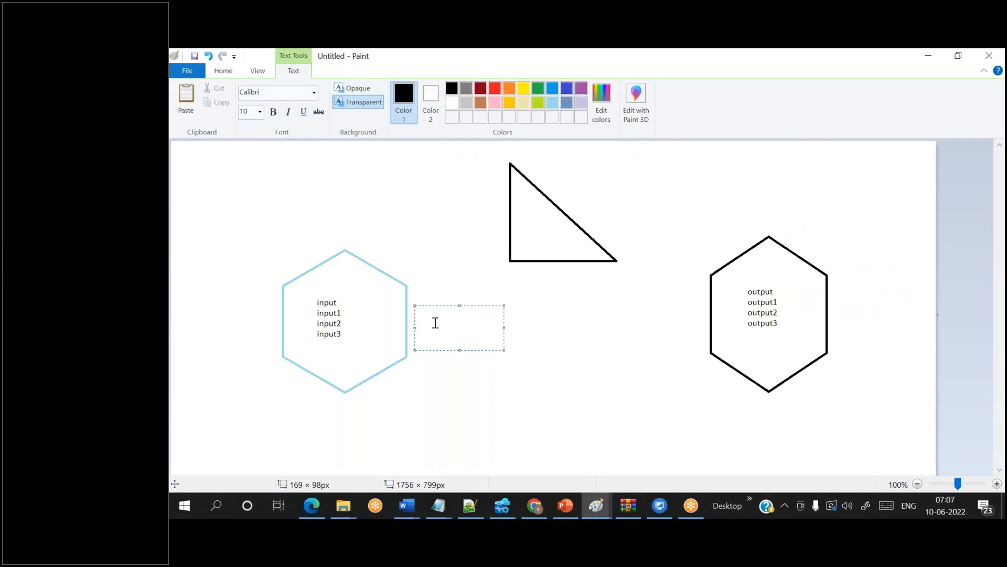
type("source ds-1")
- Add the label 'sink ds-1' to the left of the right hexagon
left_click_drag(609, 295, 697, 326)
type("sink ds-1")
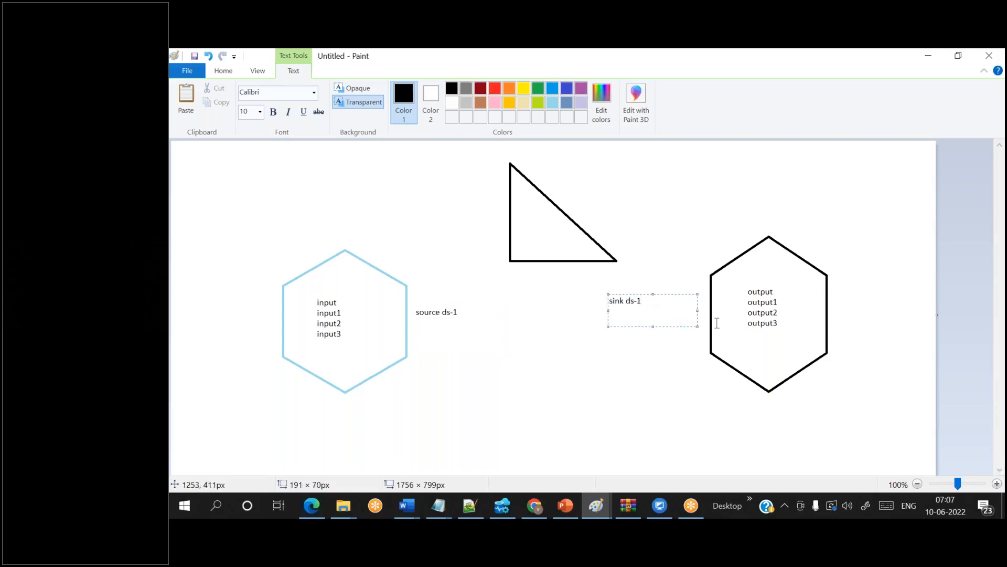
left_click(646, 374)
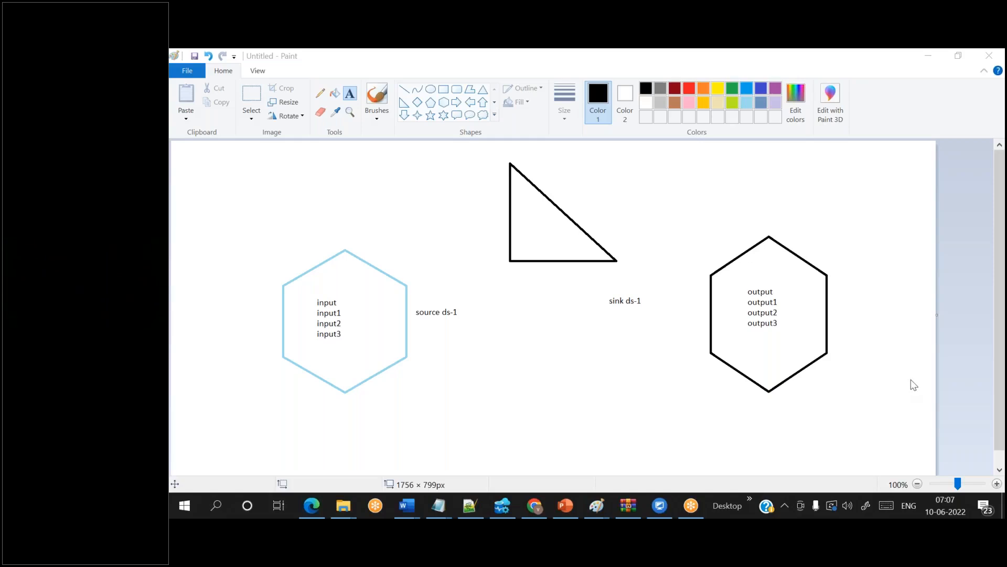
left_click_drag(410, 306, 466, 322)
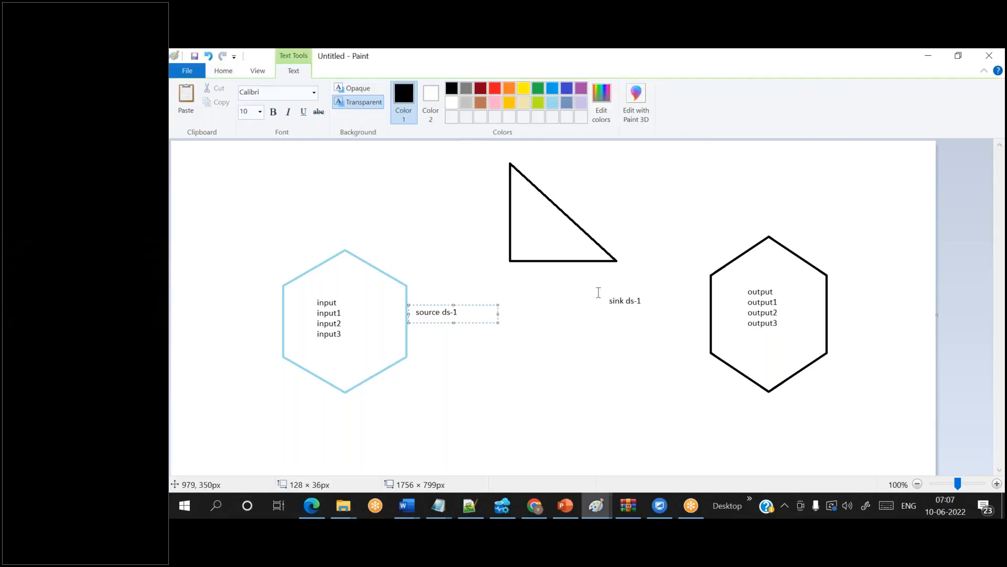
left_click_drag(598, 293, 686, 316)
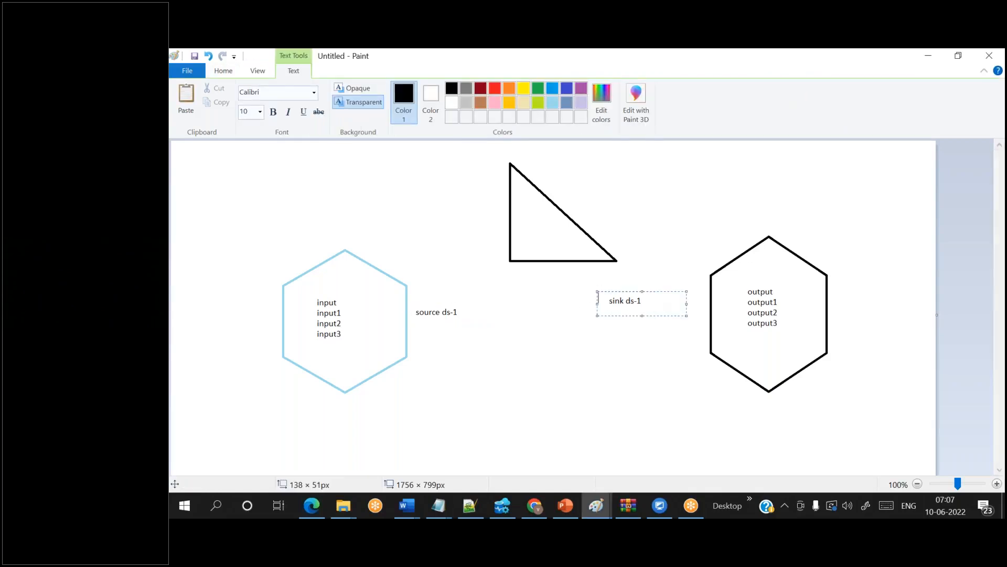
left_click(644, 409)
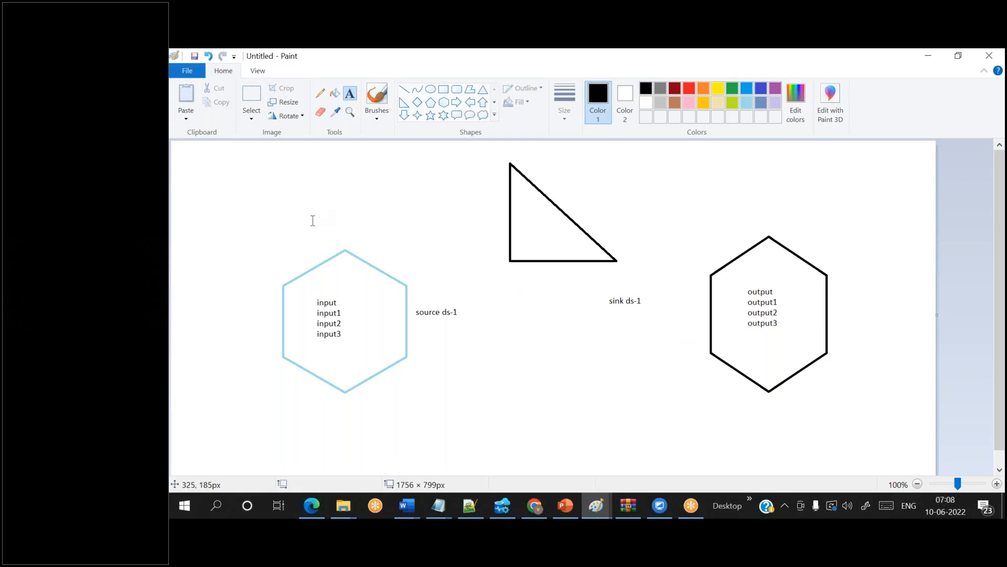
- Label 'storage1' above the left hexagon, then Storage2 and ADF above the right hexagon and triangle
left_click_drag(315, 220, 387, 245)
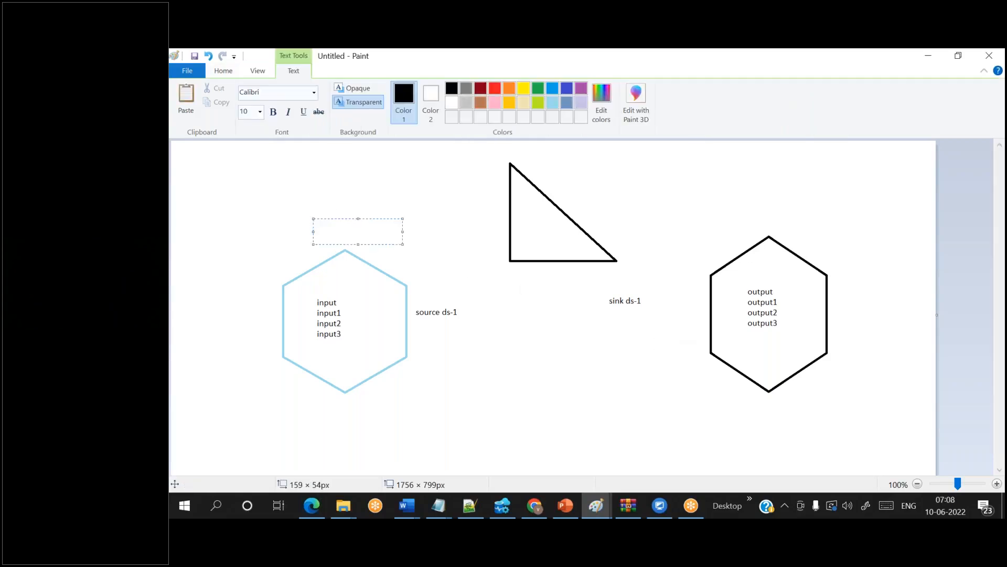
type("storage1")
left_click(776, 102)
left_click_drag(721, 192, 828, 222)
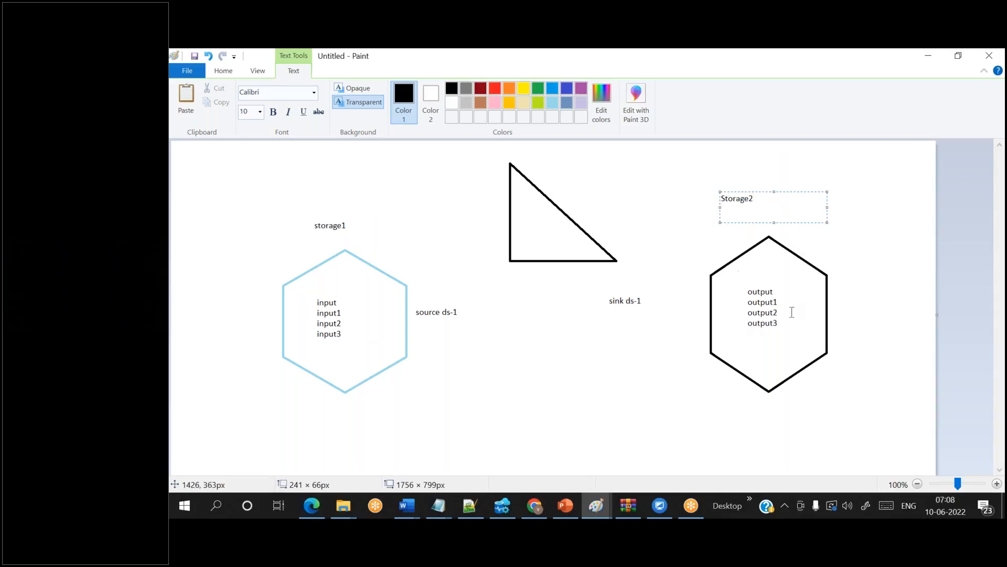
left_click_drag(531, 161, 620, 180)
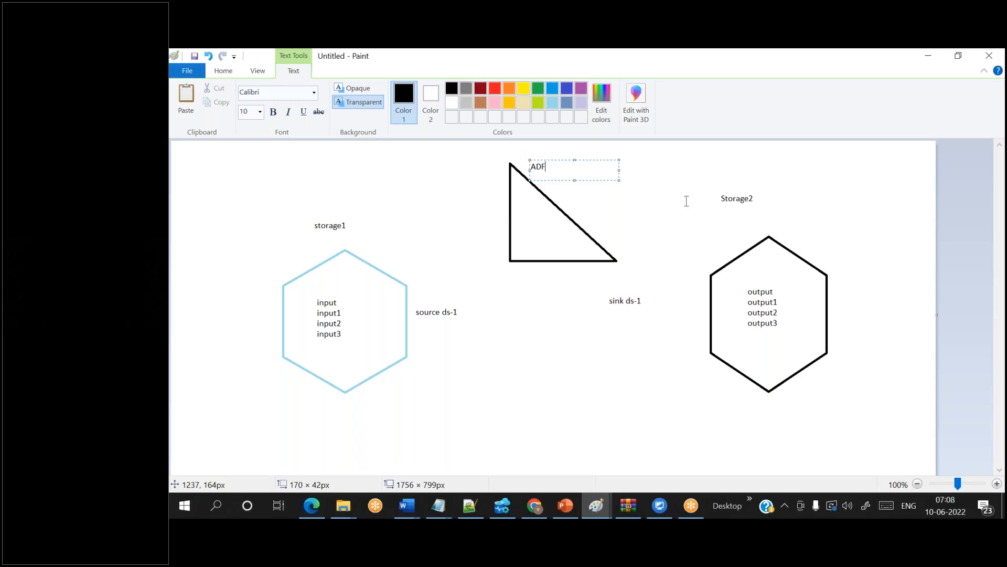
- In the Azure portal, open Storage accounts and start creating a new storage account
left_click(534, 506)
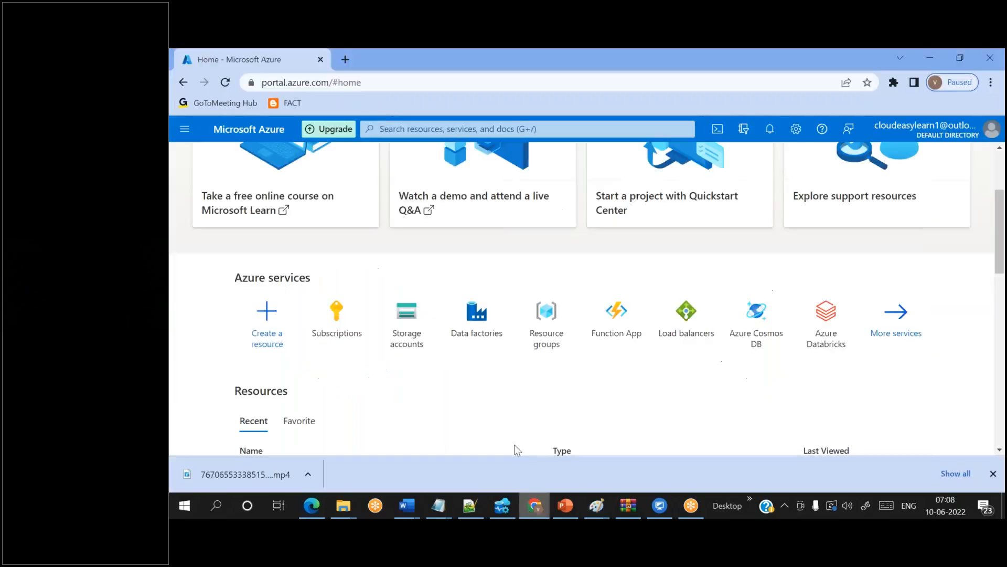
left_click(401, 127)
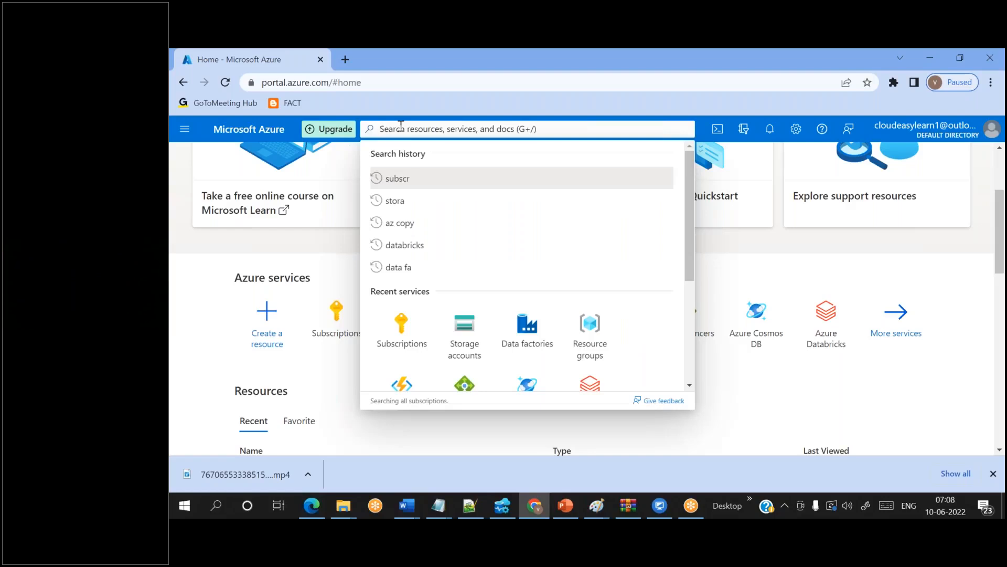
type("storage acc")
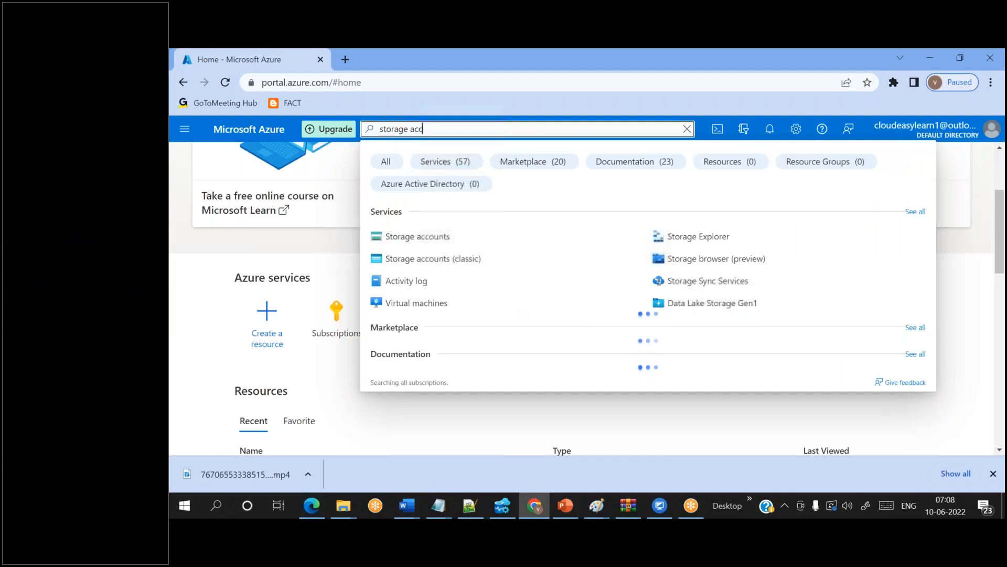
key("Return")
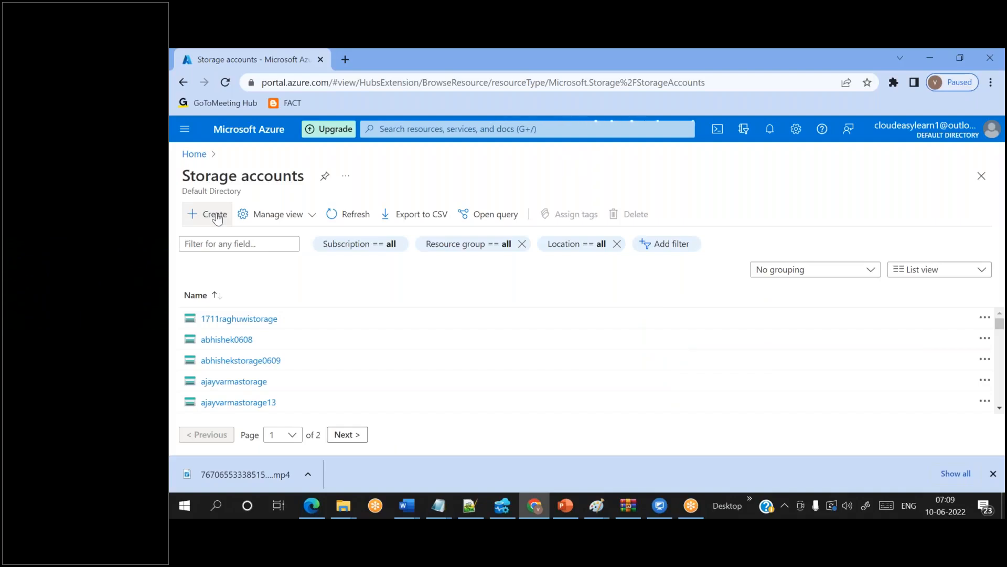
left_click(217, 219)
- Create resource group cloudpandith-rg4 and name the storage account cloudpandith4storage1
scroll(462, 262, "down", 2)
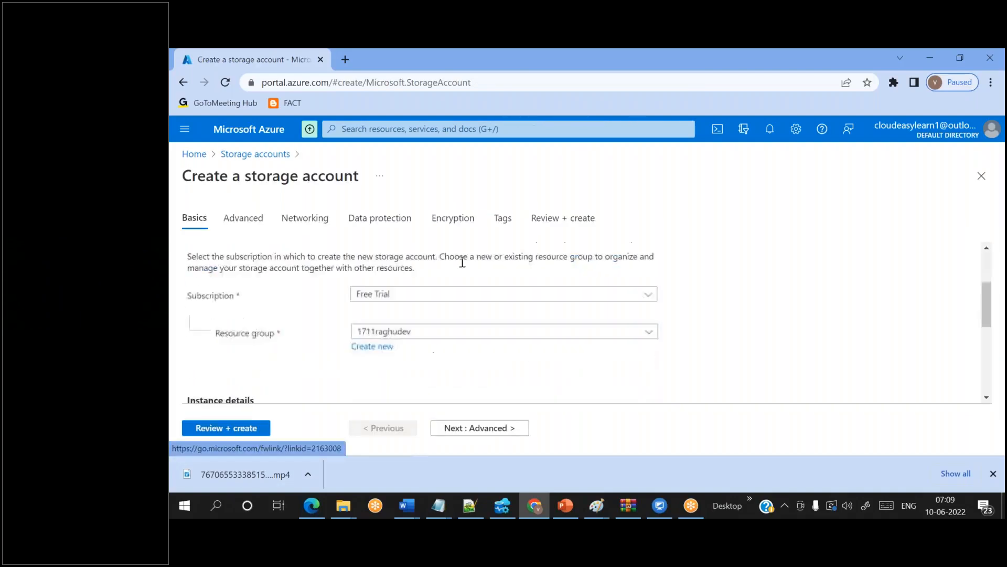
scroll(462, 263, "down", 1)
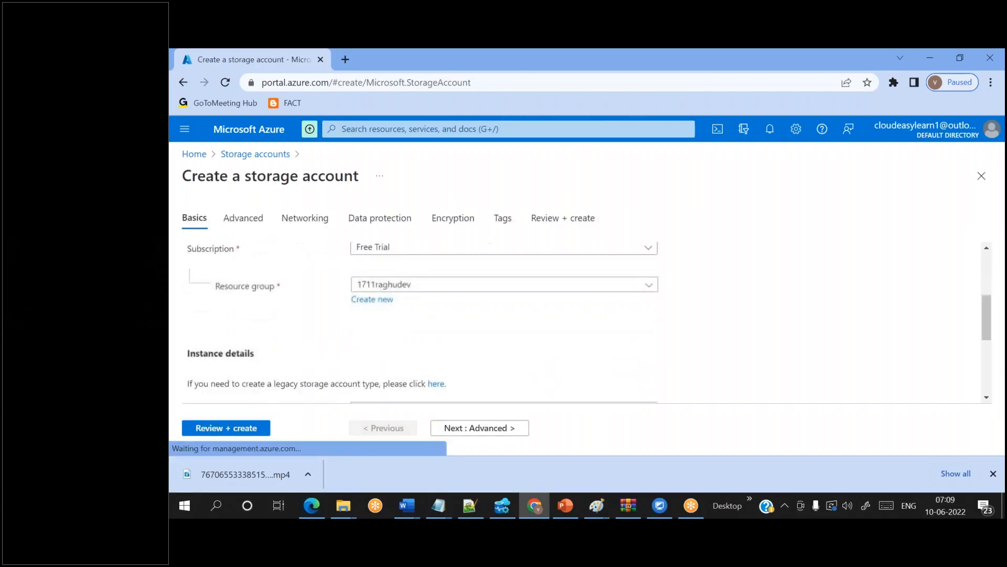
left_click(382, 300)
scroll(382, 306, "down", 1)
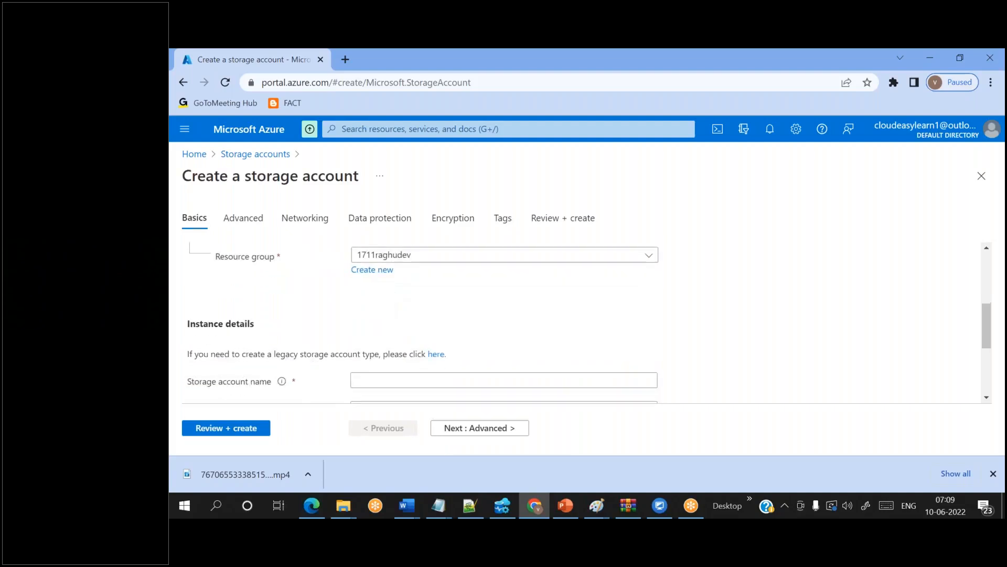
left_click(375, 270)
type("cloudpandith-rg4")
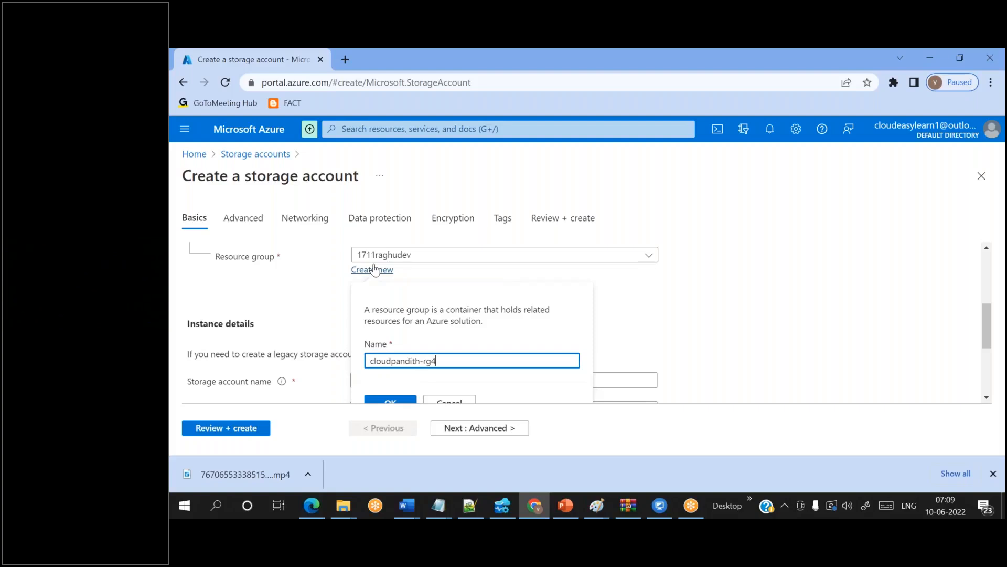
left_click(381, 404)
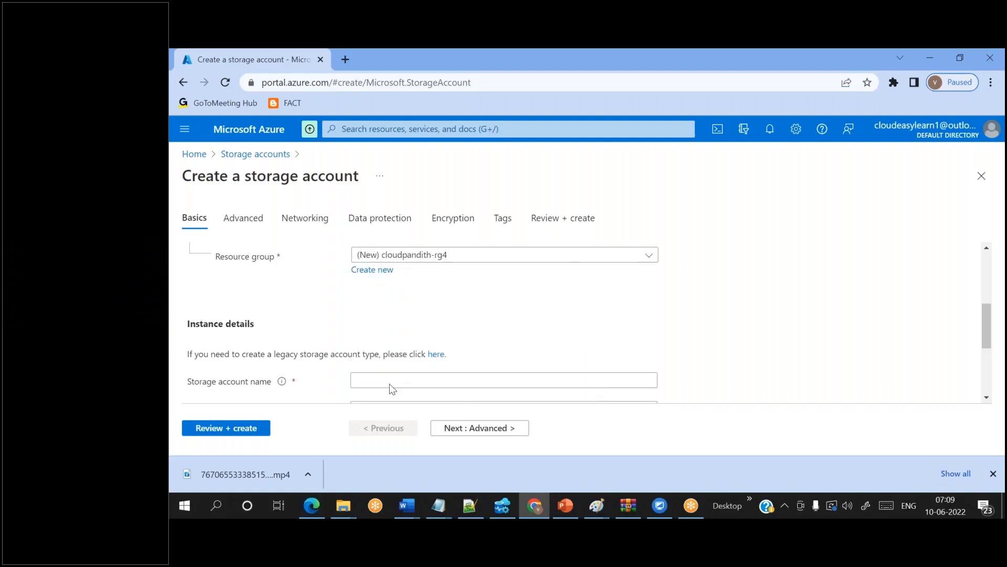
scroll(385, 376, "down", 1)
left_click(384, 324)
type("cloudpandith4")
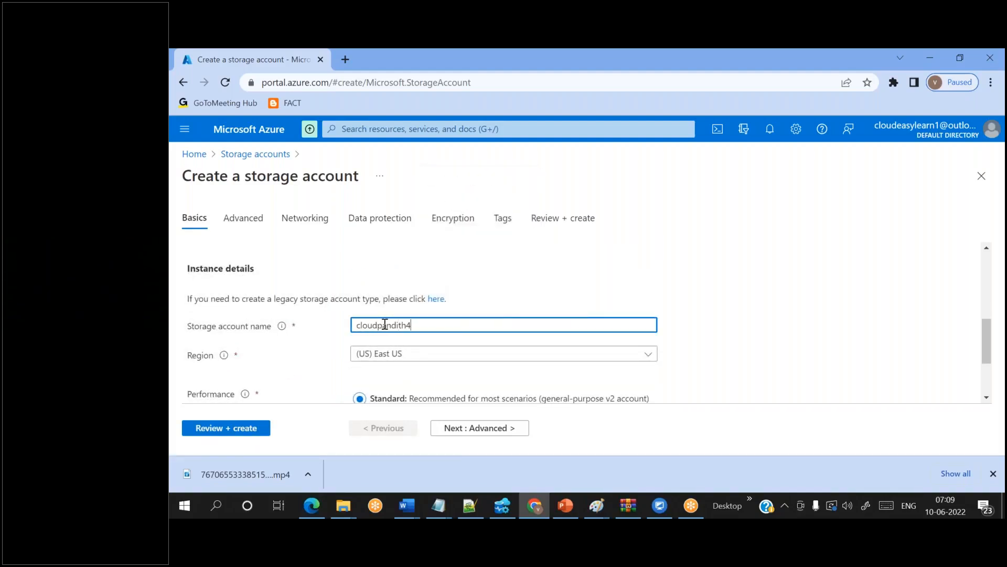
type("storage1")
scroll(280, 388, "down", 2)
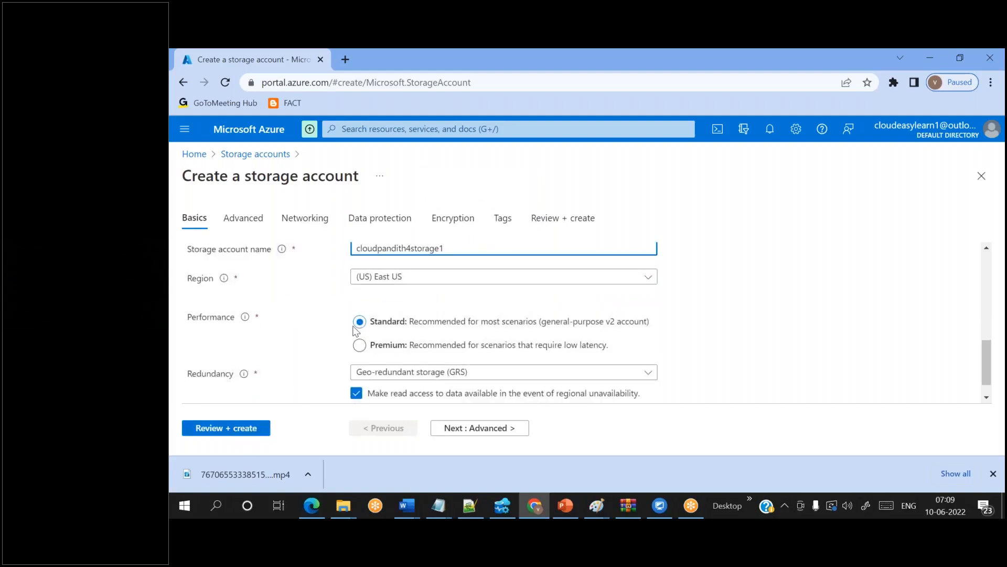
- Validate with Review + create, then create the cloudpandith4storage1 account and check the summary
left_click(247, 428)
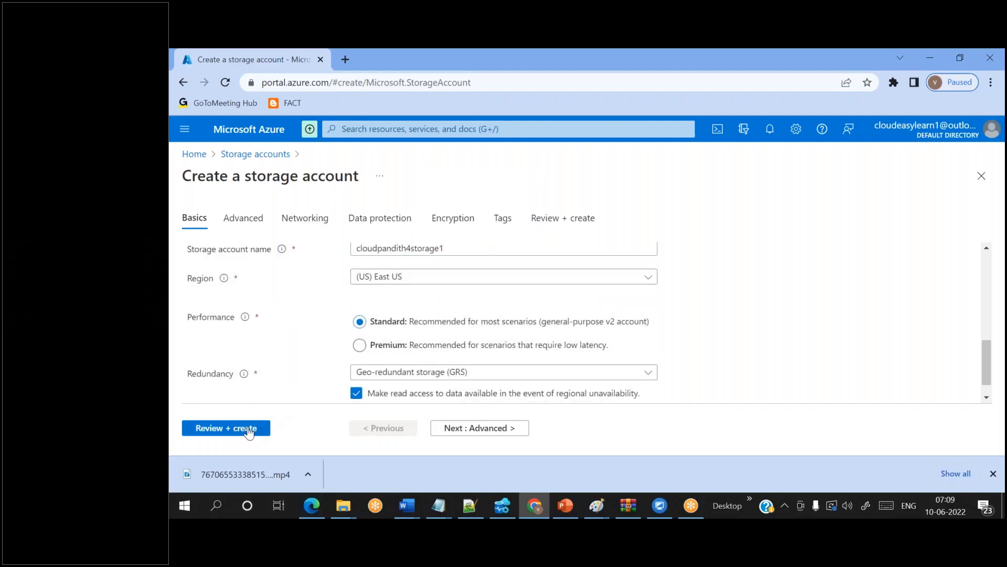
scroll(294, 373, "down", 1)
scroll(301, 371, "up", 1)
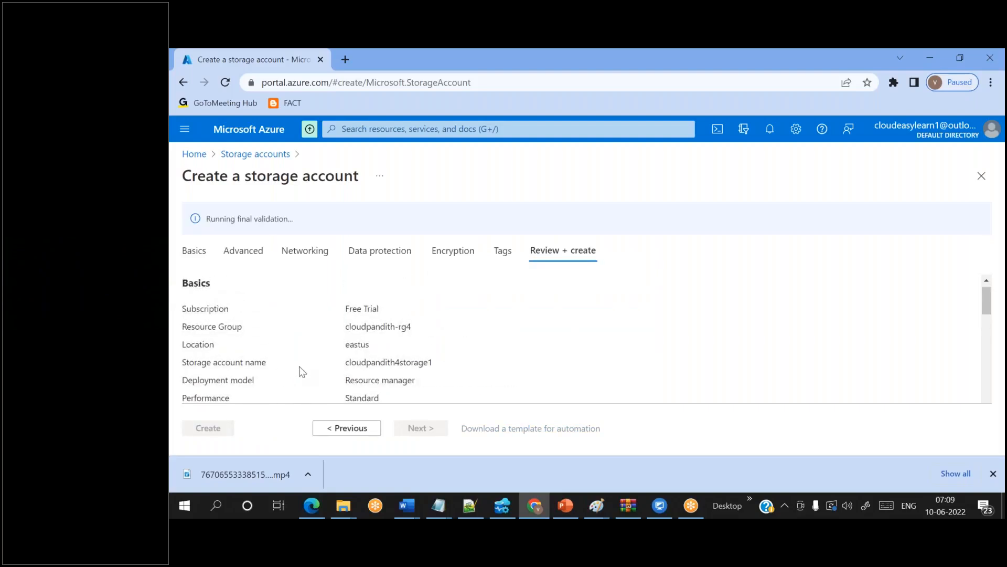
left_click(214, 428)
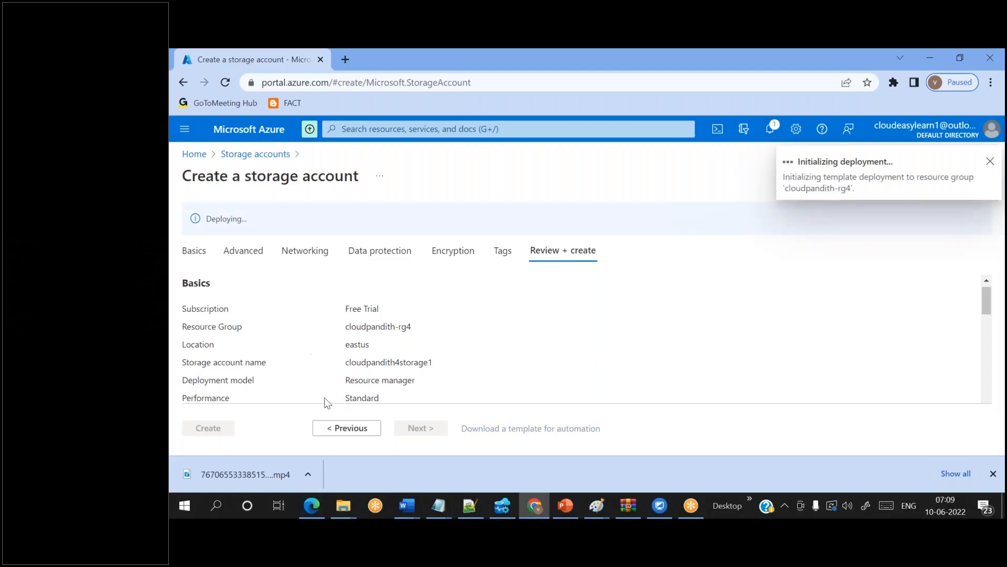
left_click(993, 473)
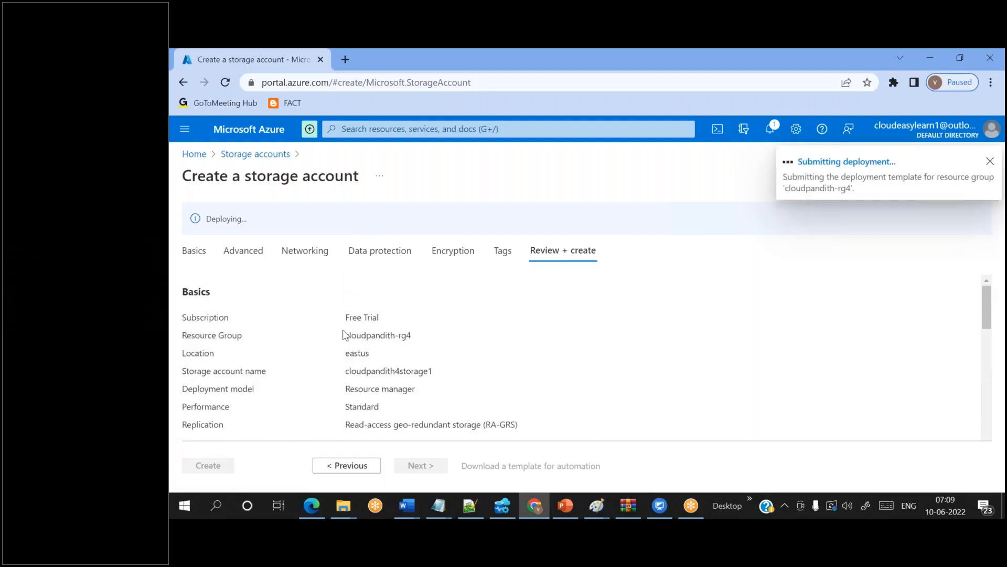
mouse_move(345, 317)
left_mouse_down()
mouse_move(420, 370)
mouse_move(444, 371)
mouse_move(349, 325)
left_mouse_up()
left_click(467, 383)
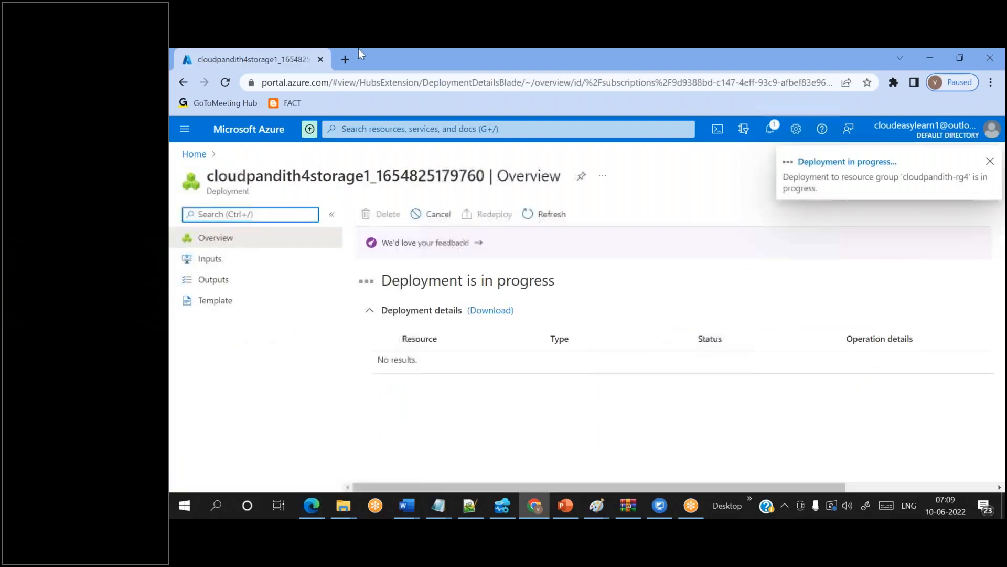
- In a new tab, open Storage accounts in the Azure portal and start a new account
left_click(345, 59)
type("po")
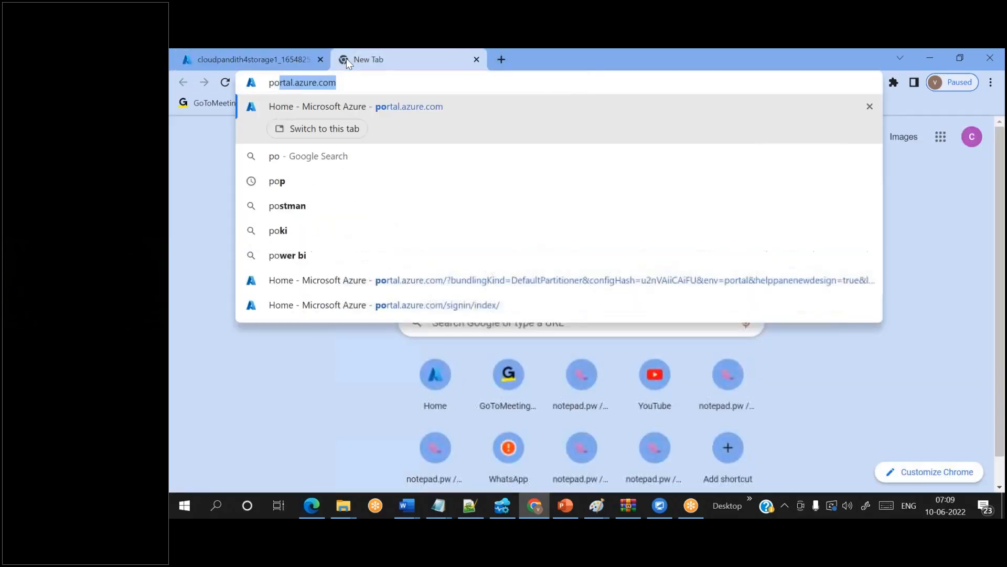
key("Return")
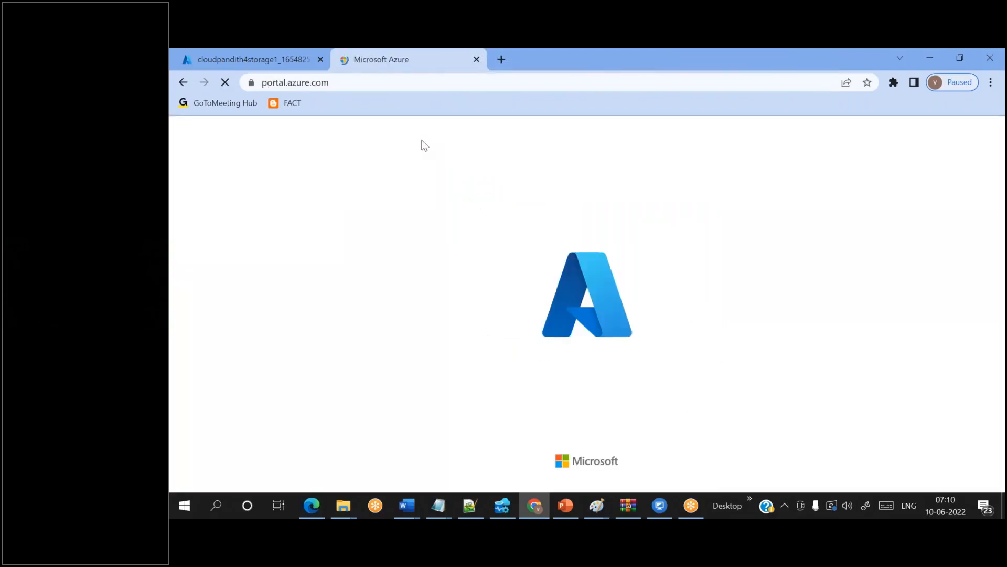
left_click(443, 131)
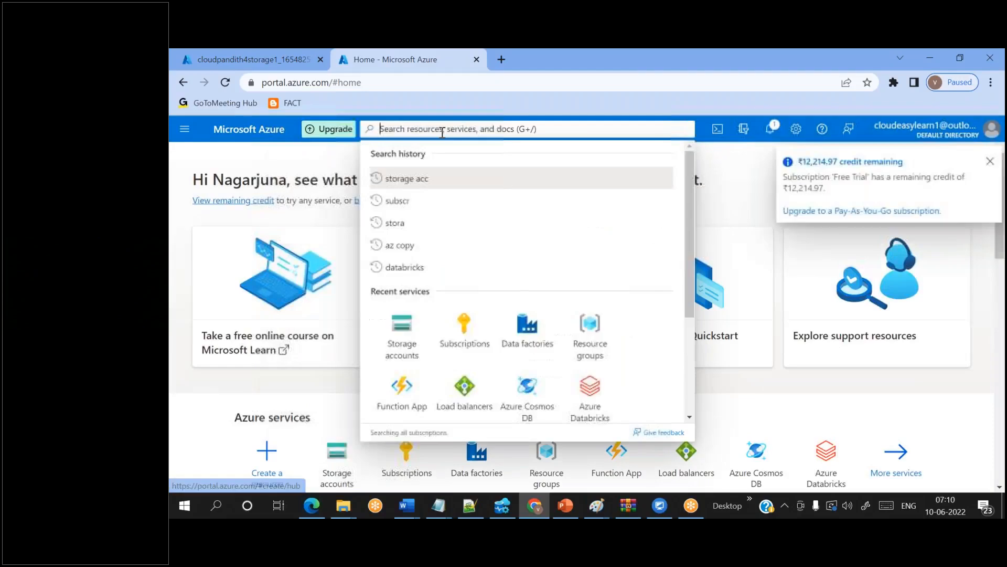
type("storage acc")
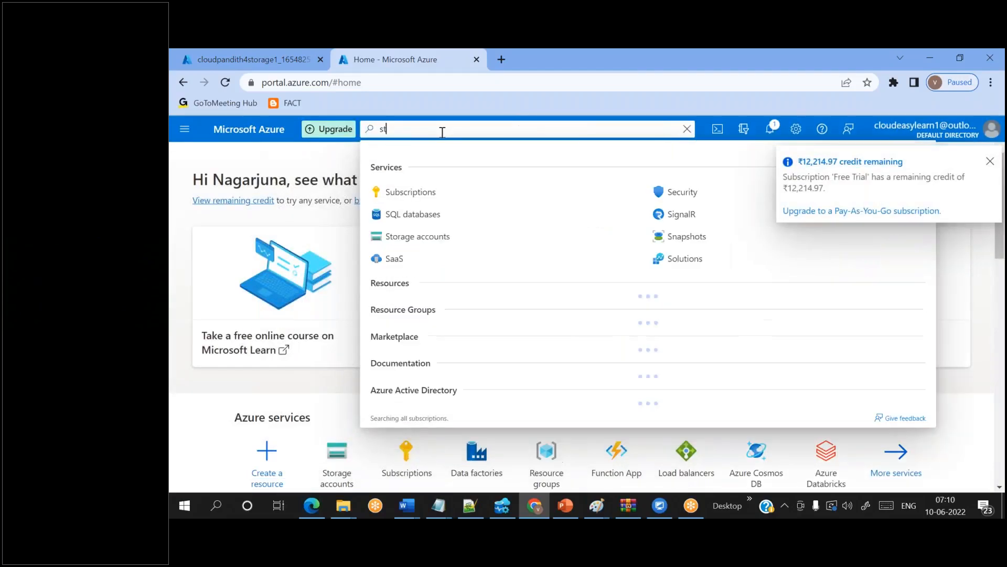
left_click(430, 236)
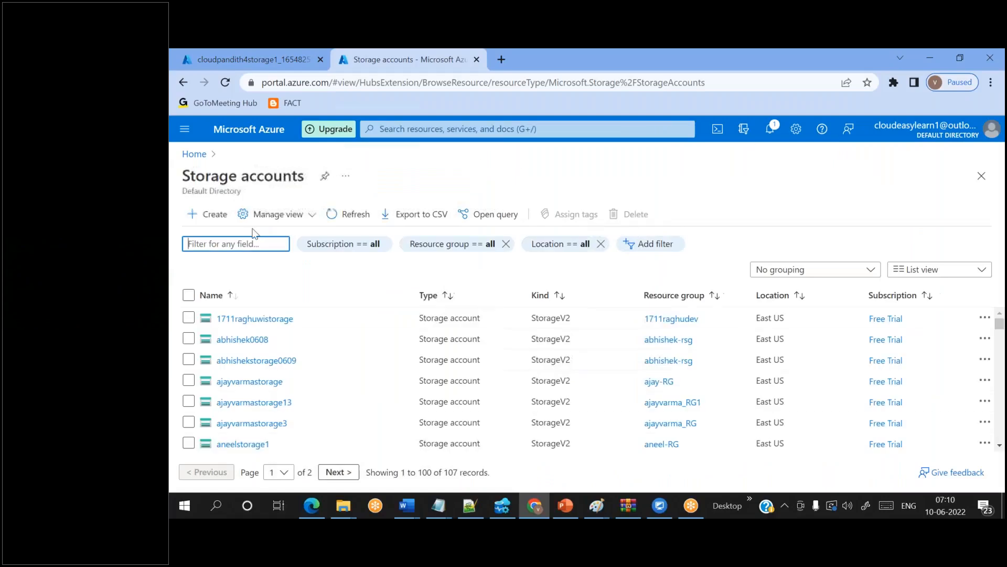
left_click(212, 225)
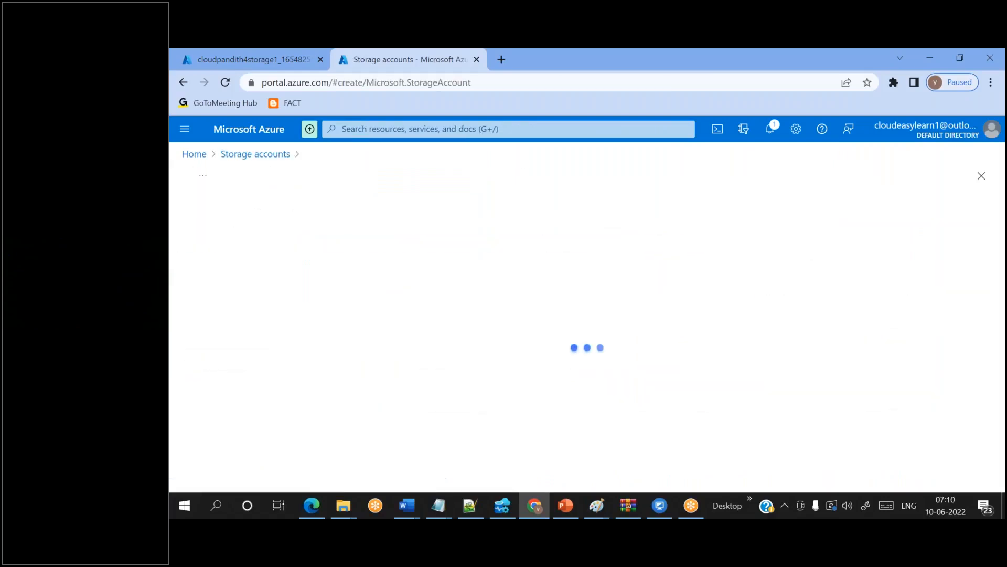
- Choose resource group cloudpandith-rg4 and name the account cloudpandith4storage2
scroll(420, 286, "down", 3)
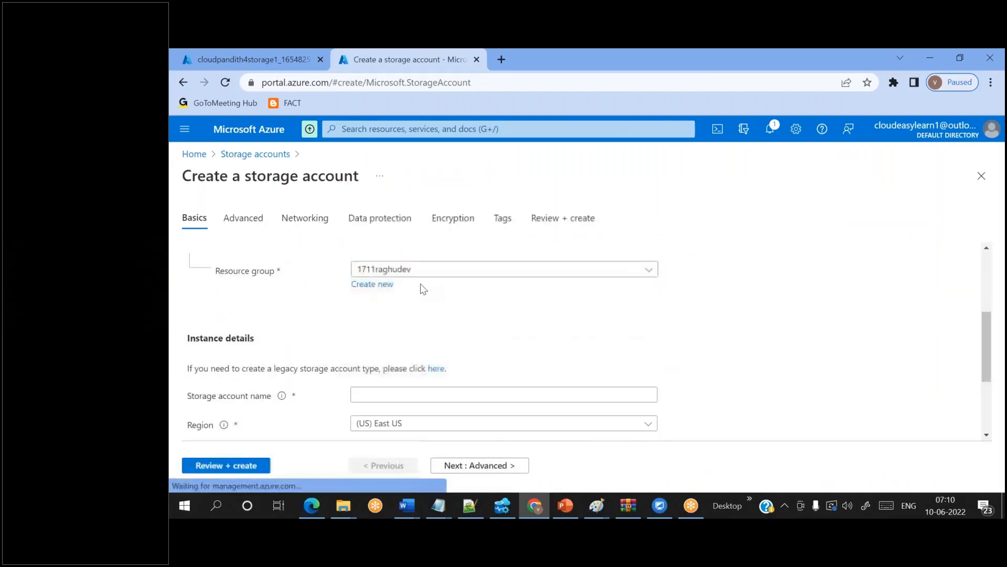
left_click(393, 270)
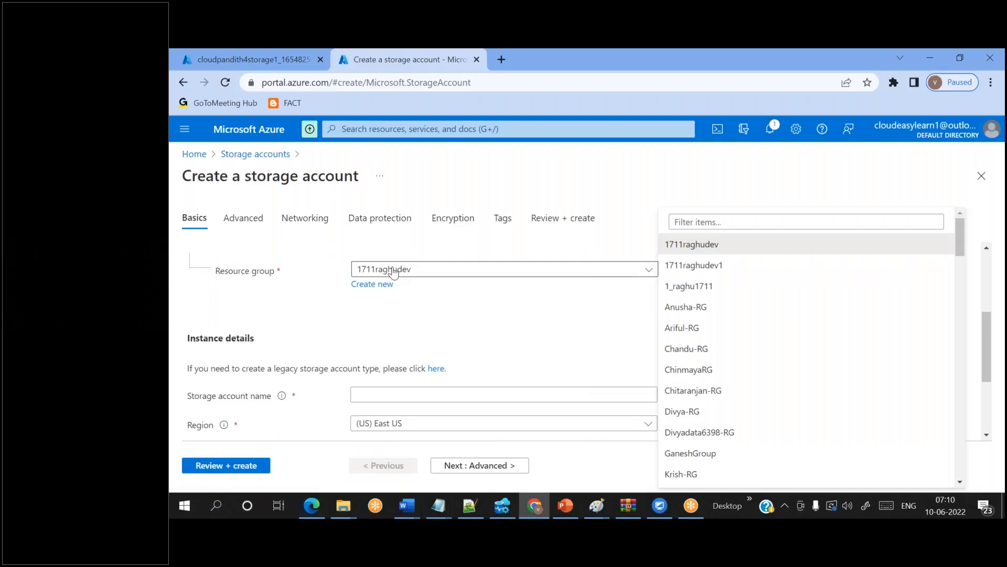
left_click(693, 216)
type("cloud")
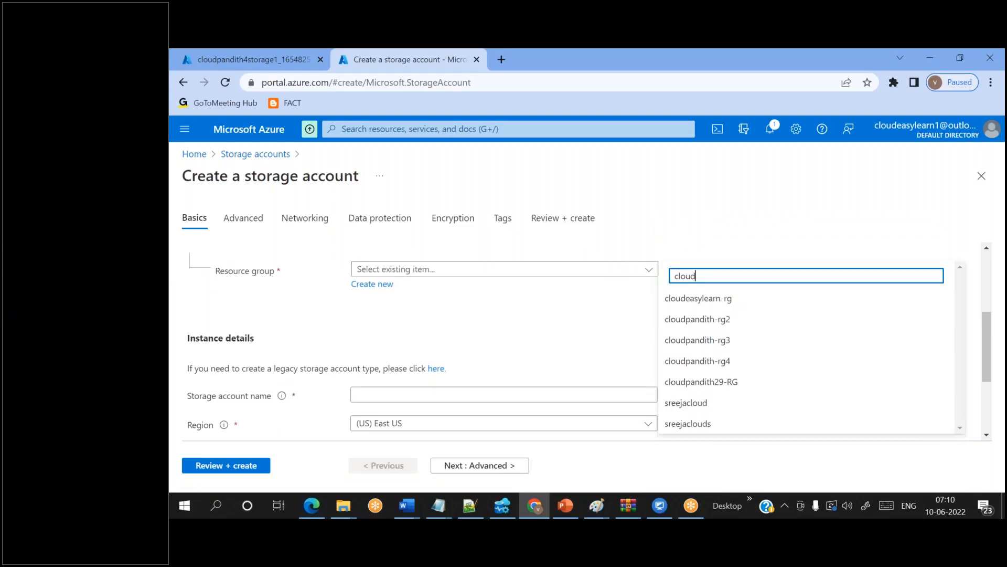
left_click(732, 361)
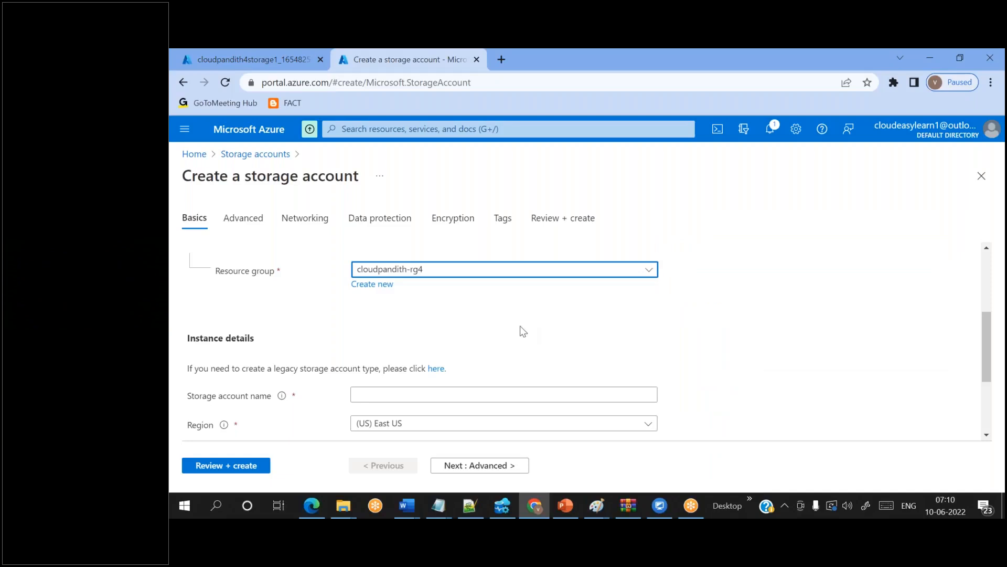
scroll(523, 331, "down", 1)
left_click(394, 339)
type("cloudpandith")
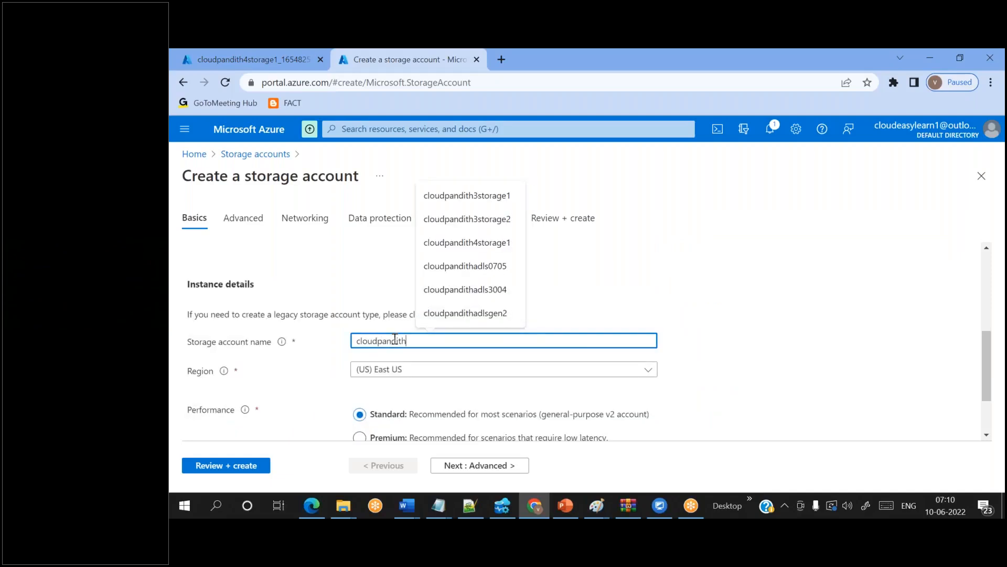
type("4storage2")
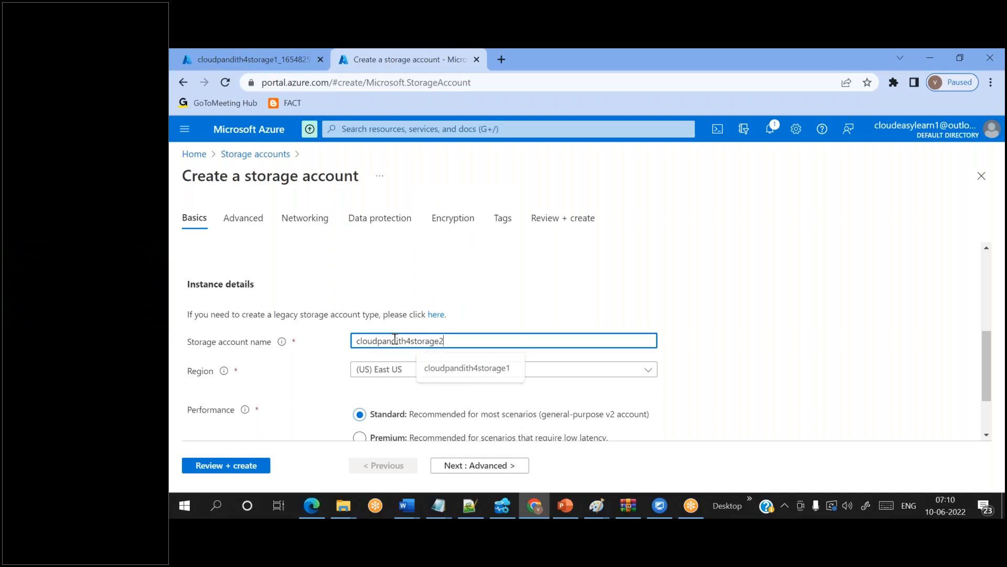
- Review and create cloudpandith4storage2, and check both storage accounts' deployments
left_click(239, 470)
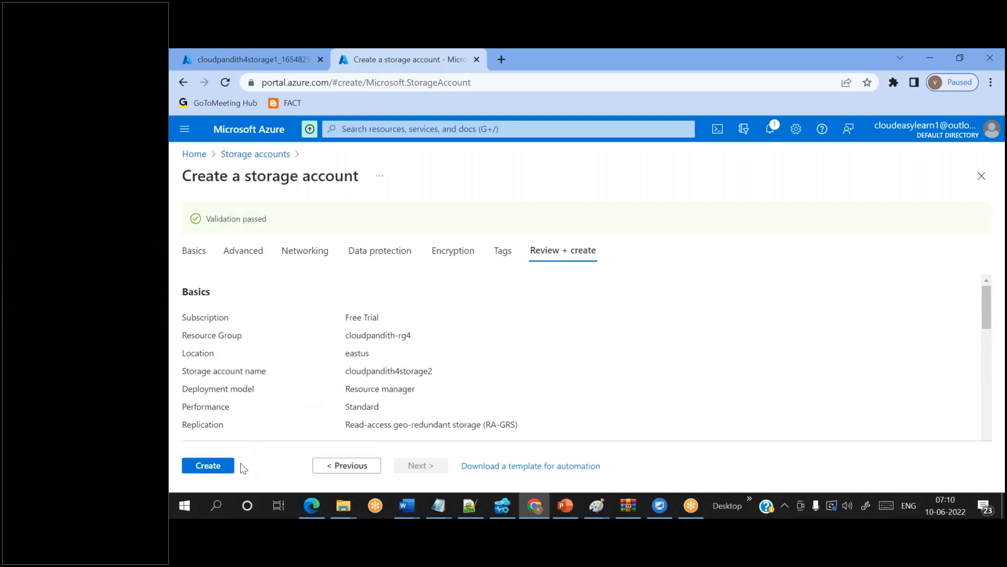
left_click(218, 465)
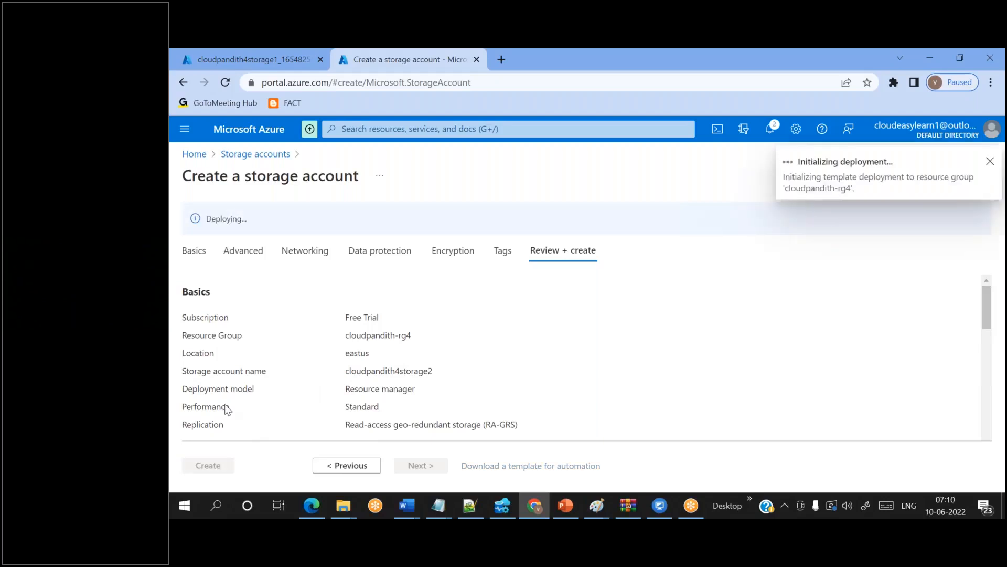
left_click(250, 48)
left_click(393, 49)
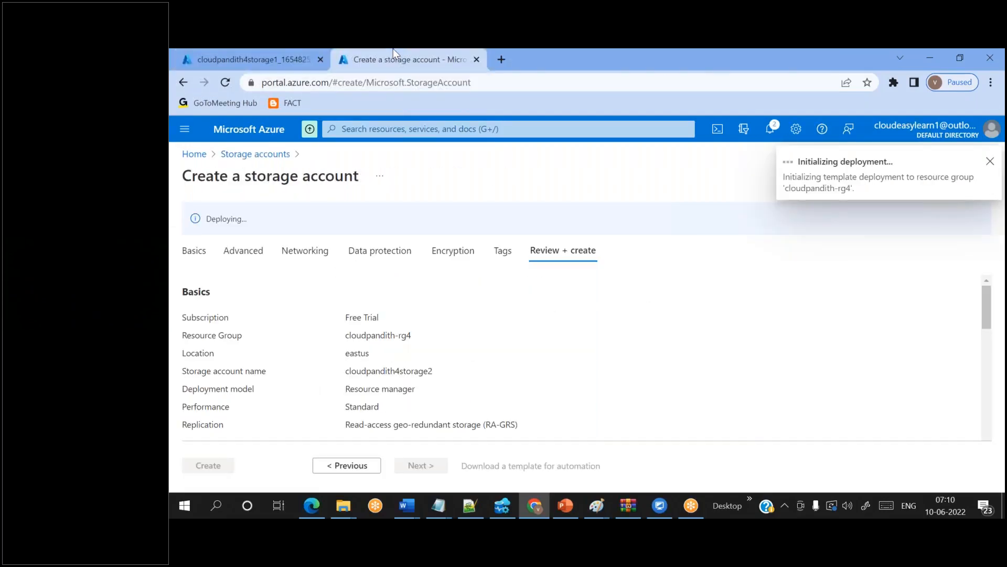
- Load portal.azure.com in a new tab, sign in with the course account, and open Data factories
left_click(503, 66)
type("p")
key("Return")
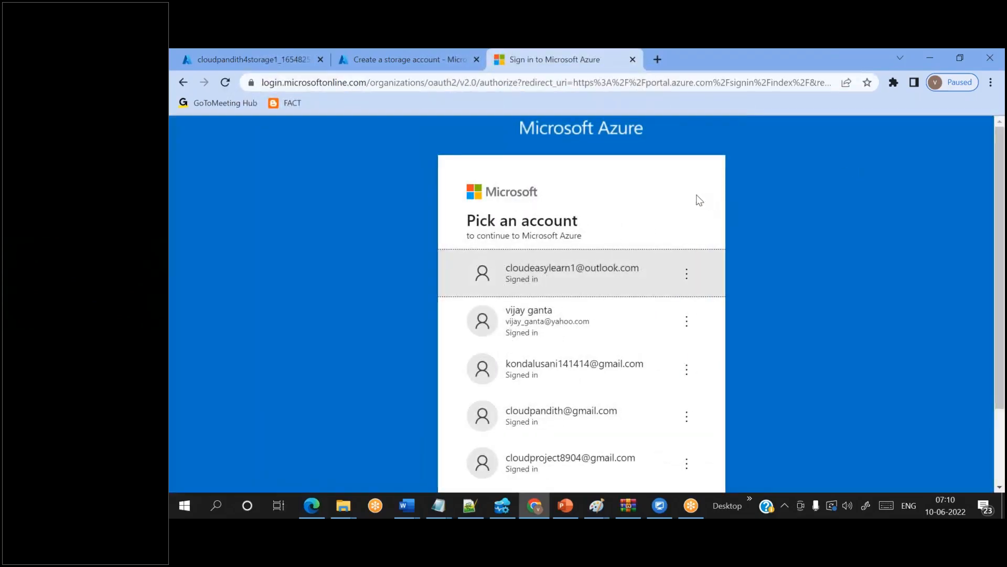
left_click(607, 273)
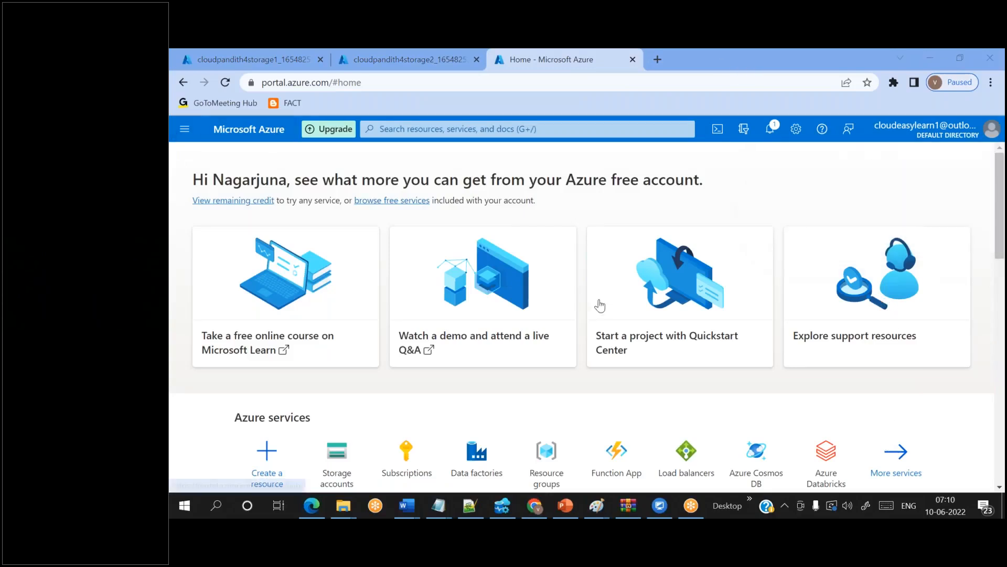
left_click(400, 128)
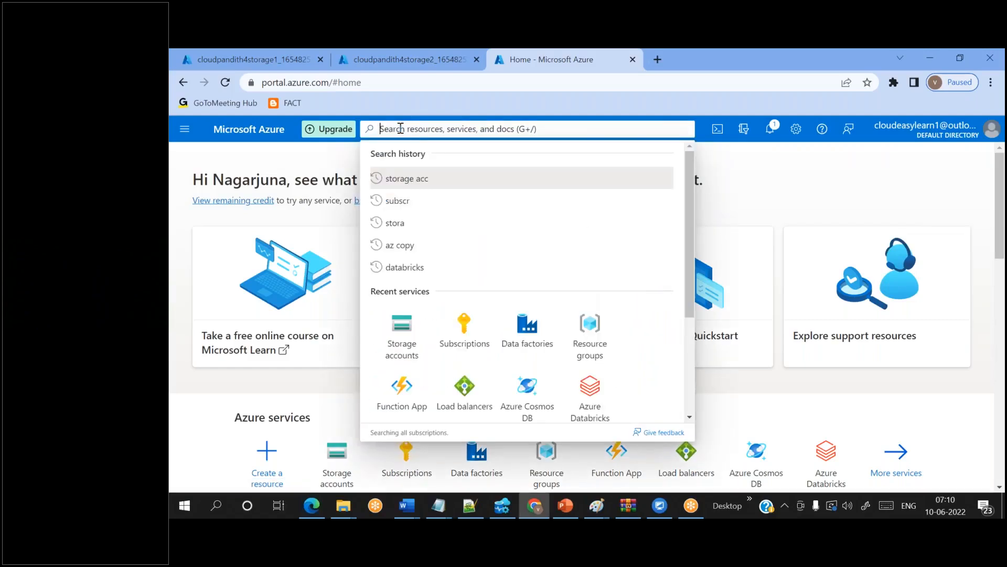
left_click(527, 325)
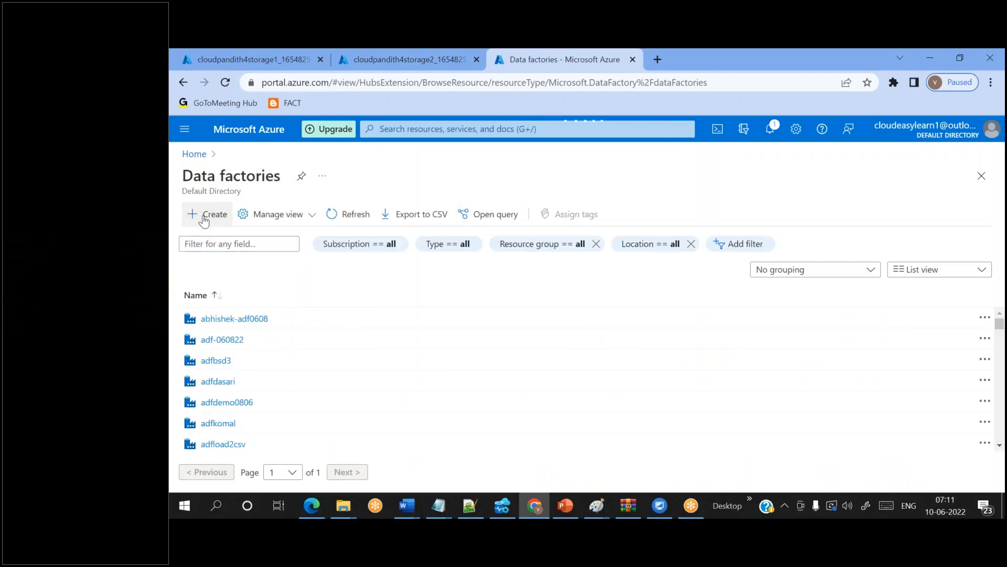
- Start a new data factory named cloudpandith4adf in resource group cloudpandith-rg4
left_click(204, 220)
scroll(412, 254, "down", 2)
left_click(413, 254)
type("cloudpan")
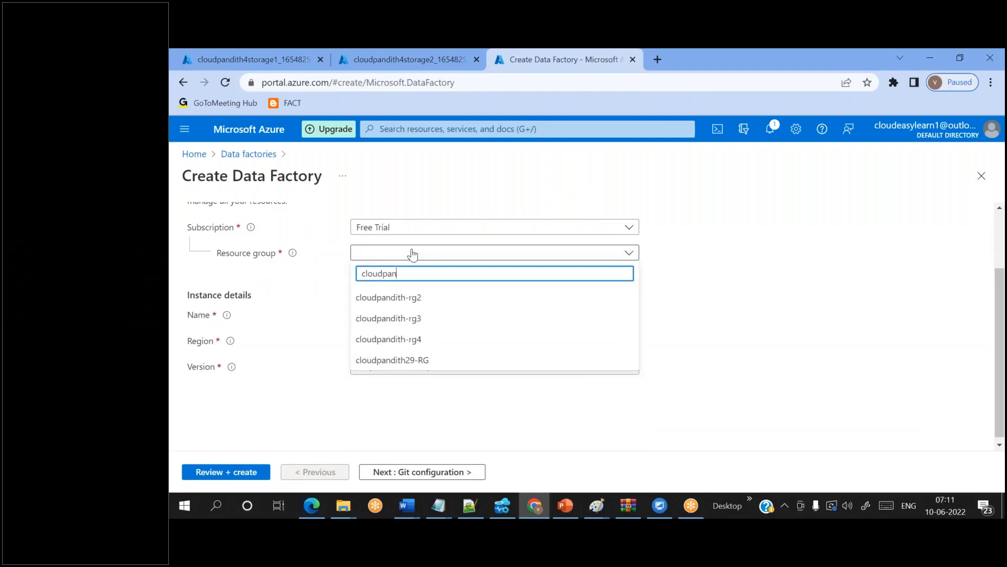
left_click(421, 341)
left_click(372, 312)
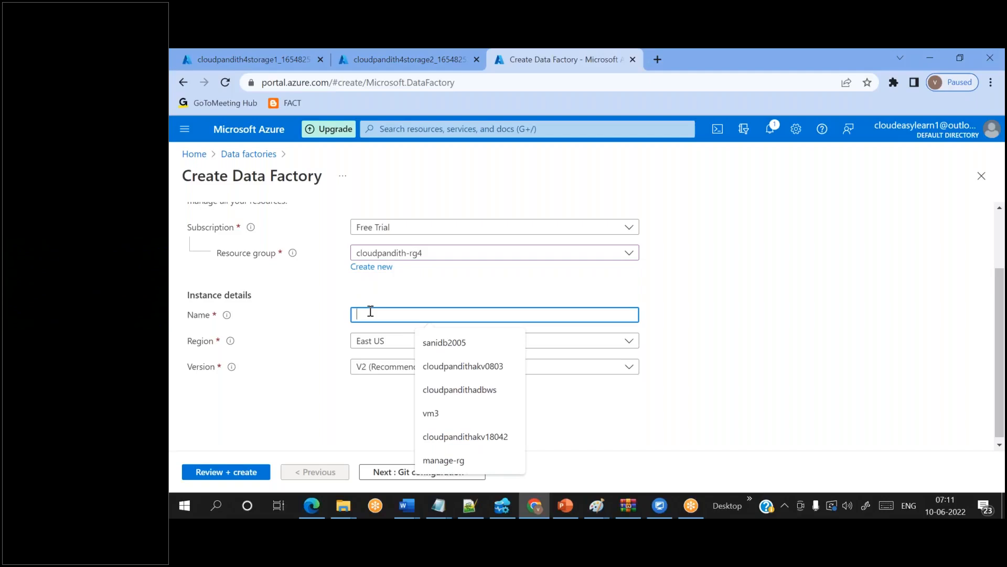
type("cloudpandith4adf")
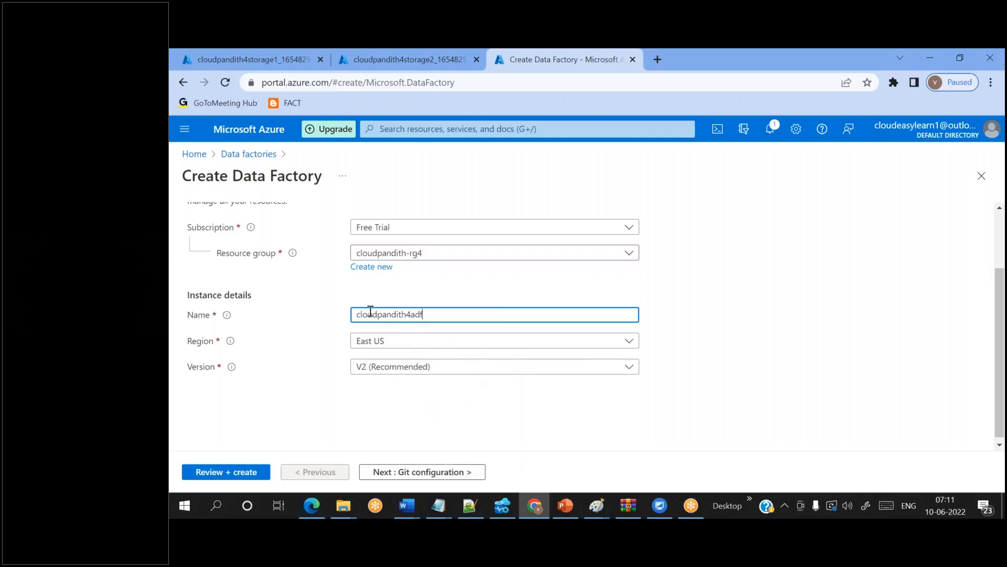
left_click(367, 420)
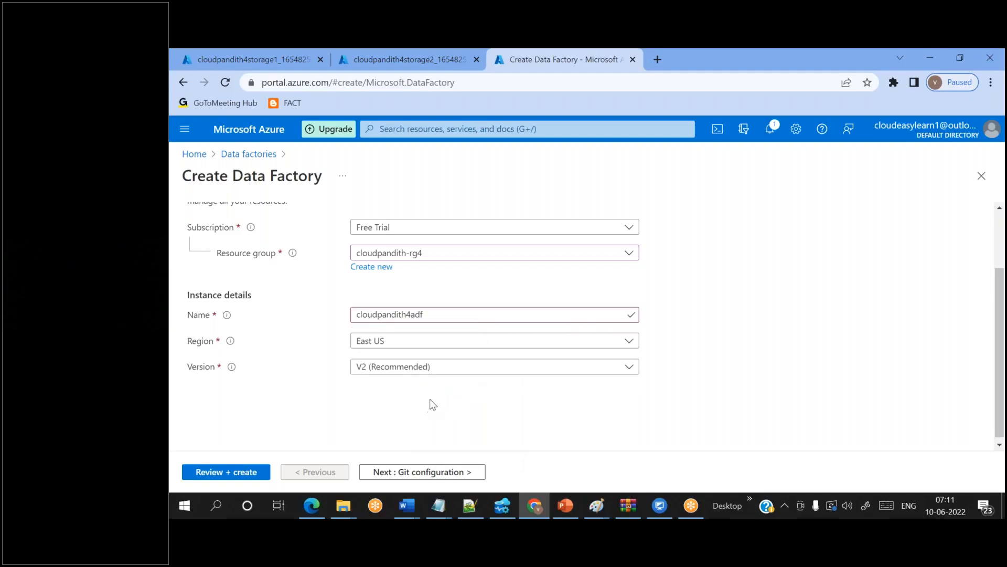
- Choose Configure Git later, pass validation, and create the data factory
left_click(396, 472)
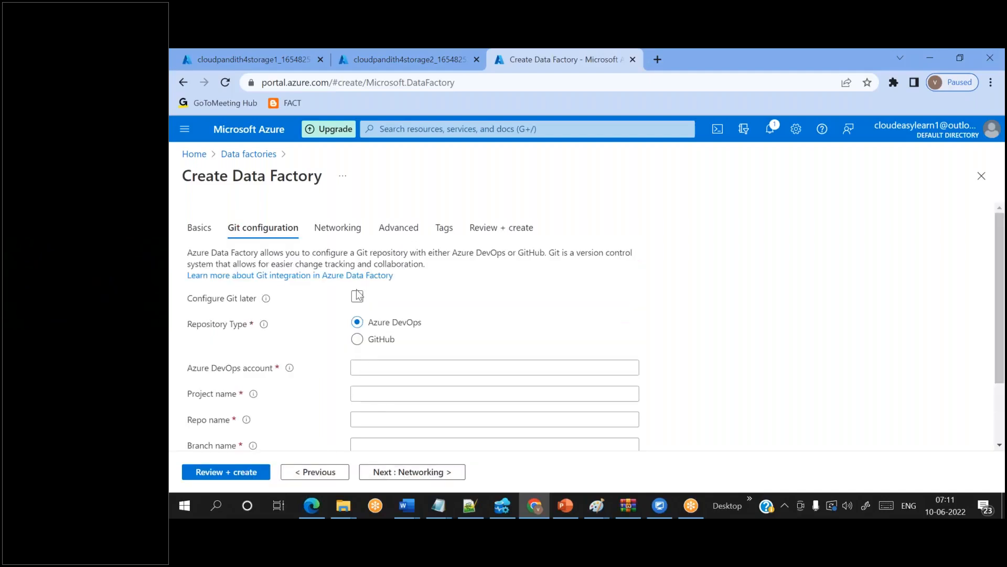
left_click(357, 298)
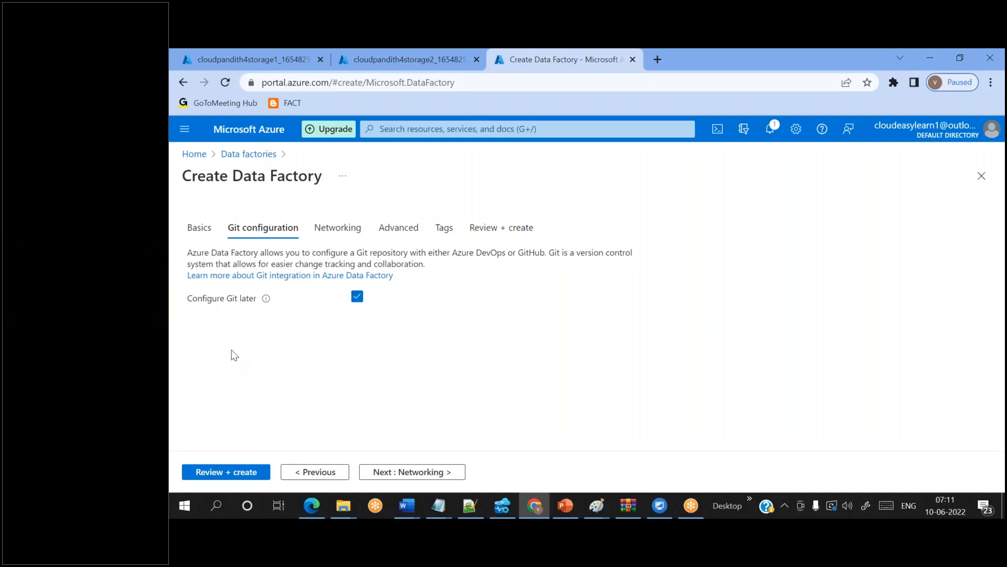
left_click(227, 472)
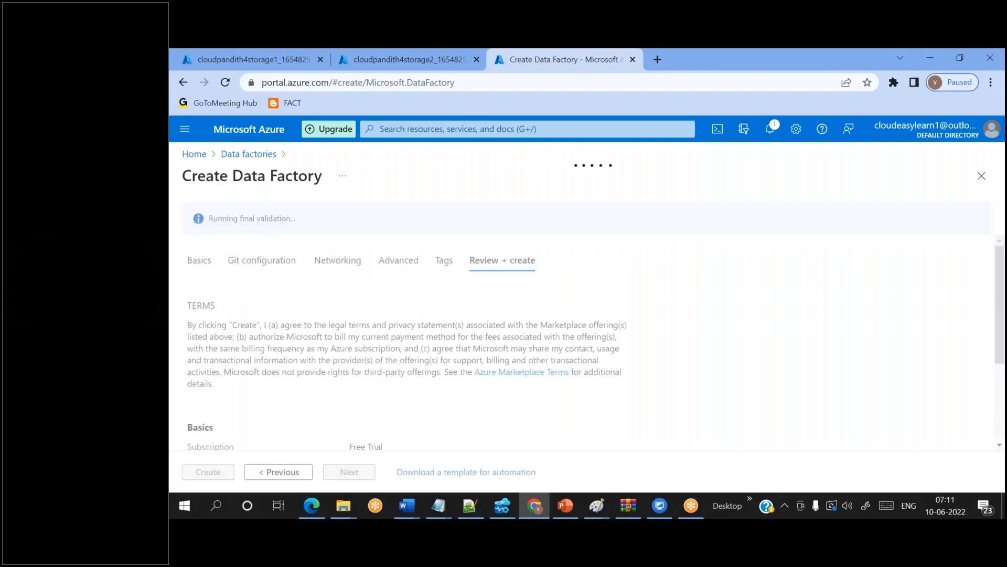
left_click(218, 473)
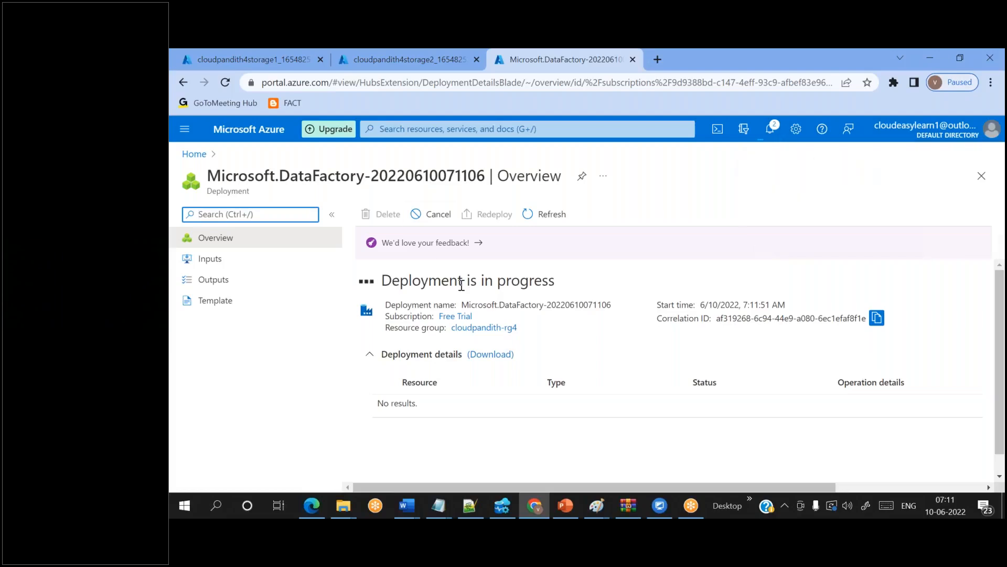
left_click(596, 505)
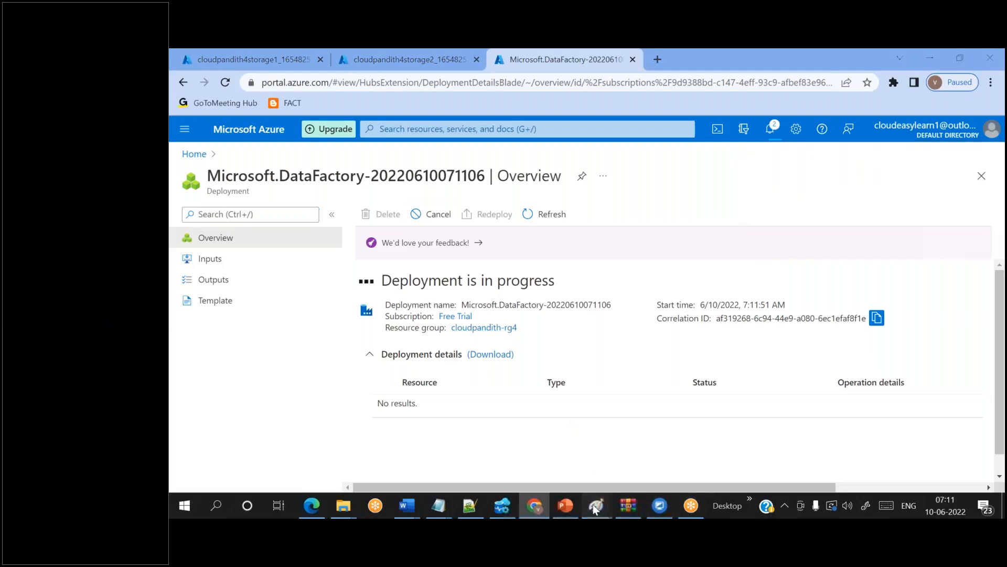
- Commit the ADF text label on the Paint diagram and go back to the Azure deployment page
left_click(682, 453)
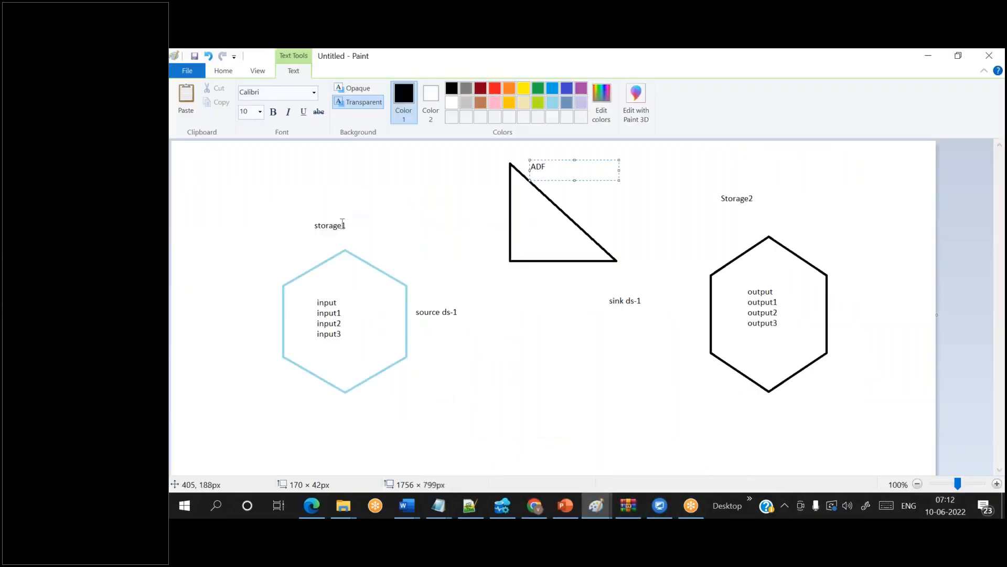
left_click(777, 104)
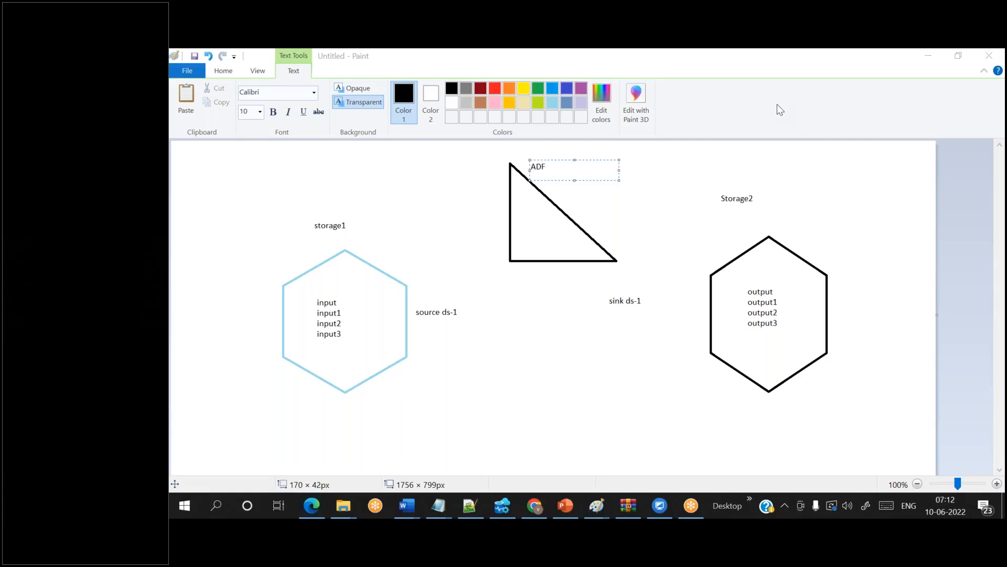
left_click(552, 309)
left_click(552, 309)
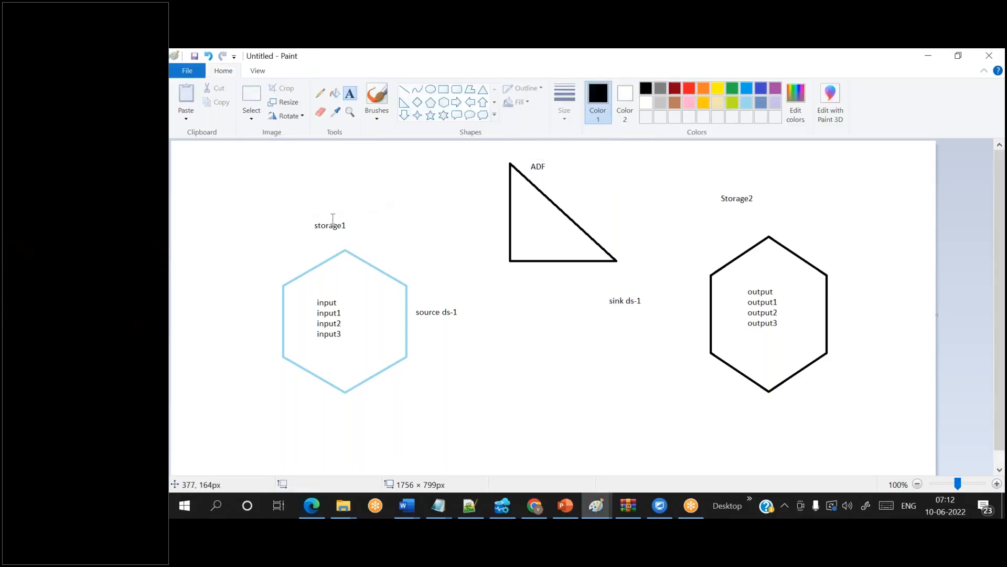
left_click(534, 506)
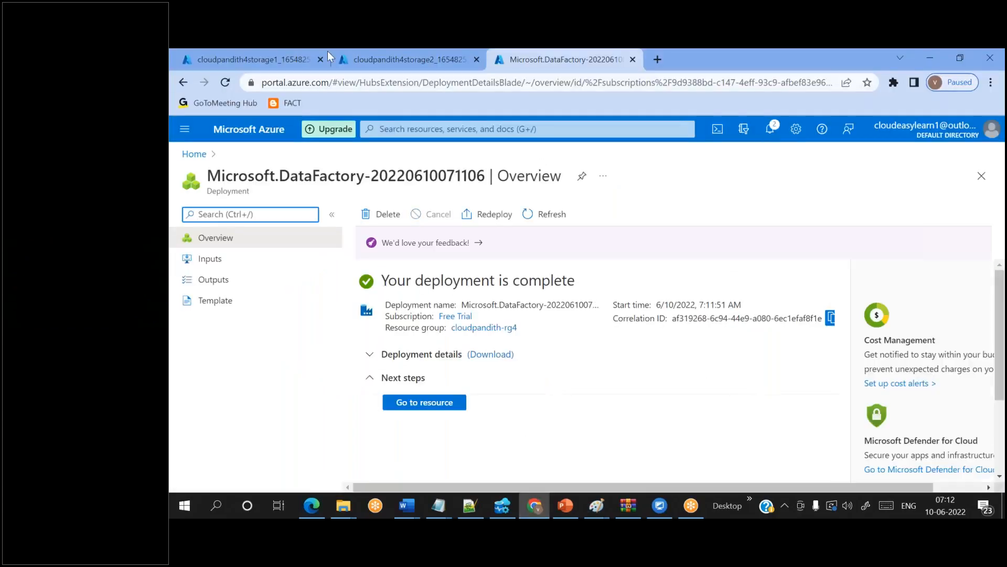
- Open cloudpandith4storage1's Containers and create the input and input1 containers
left_click(263, 50)
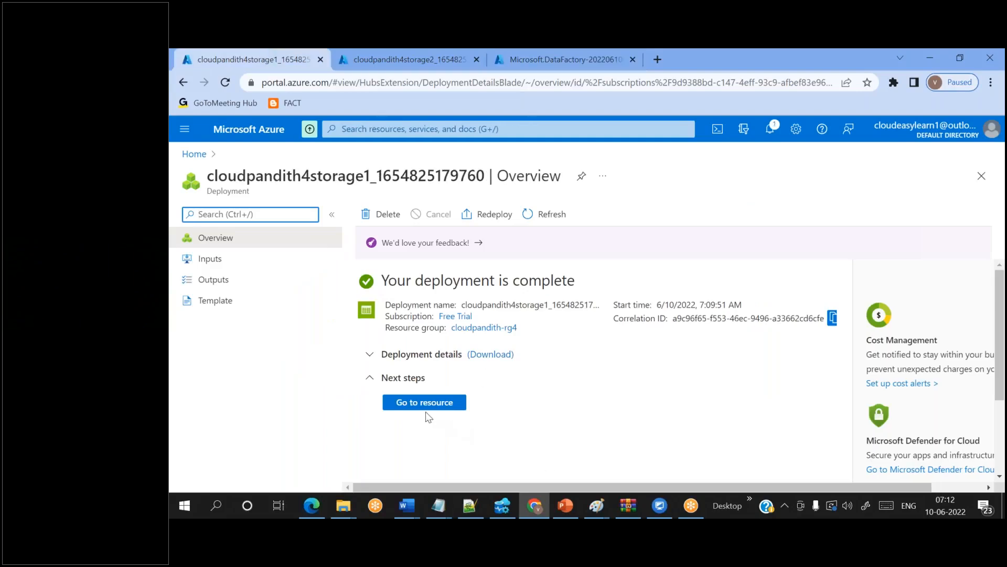
left_click(410, 402)
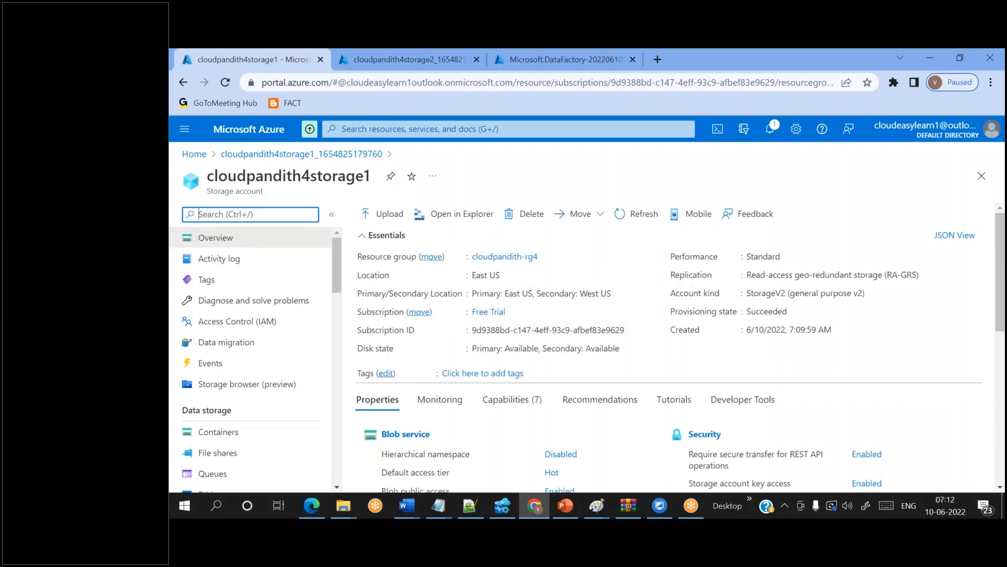
left_click(256, 436)
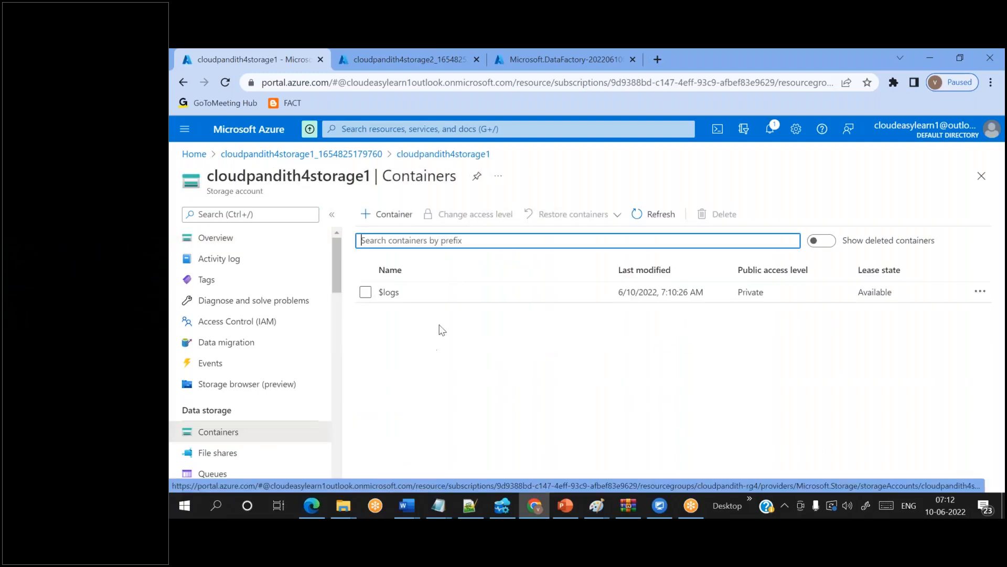
left_click(384, 215)
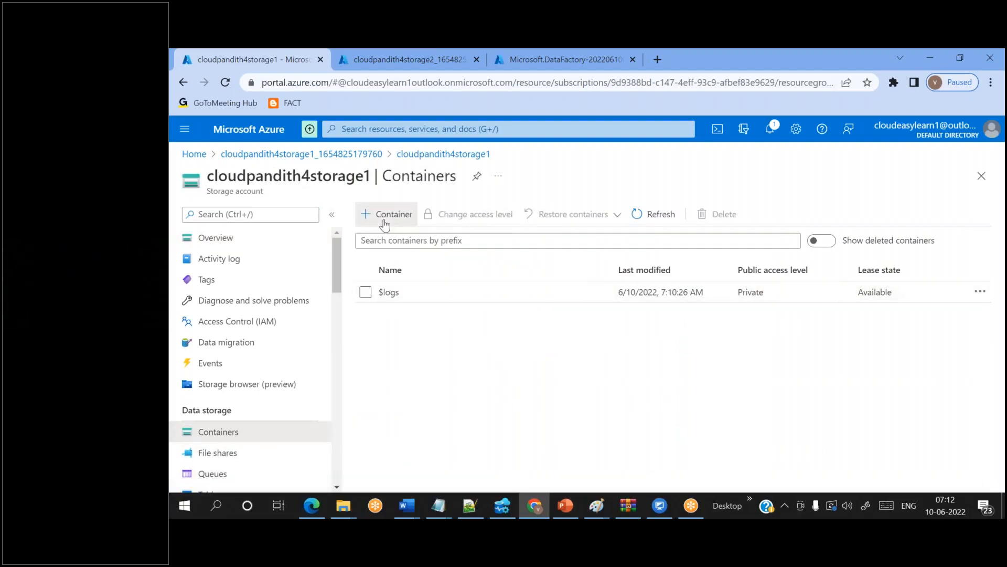
type("input")
key("Return")
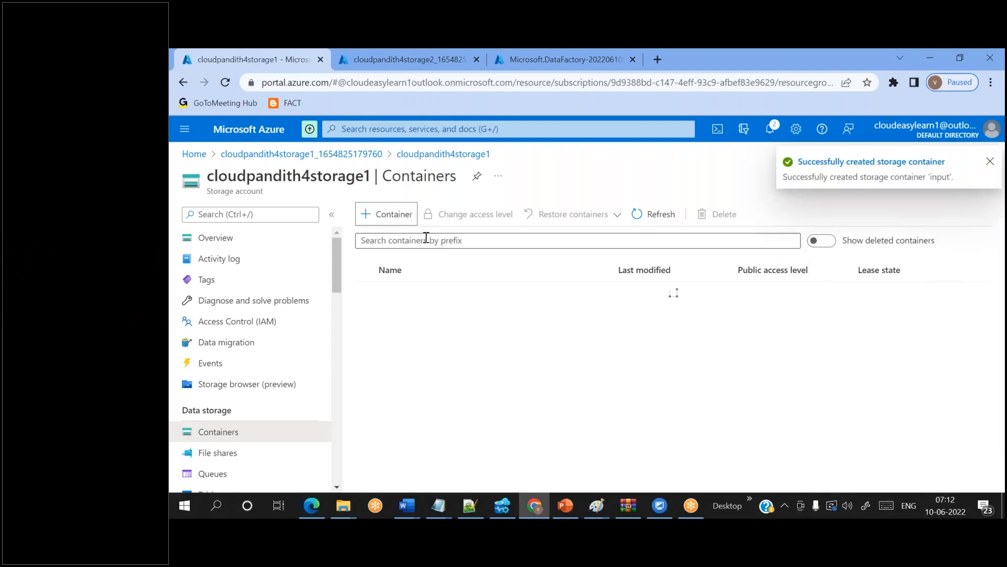
left_click(408, 223)
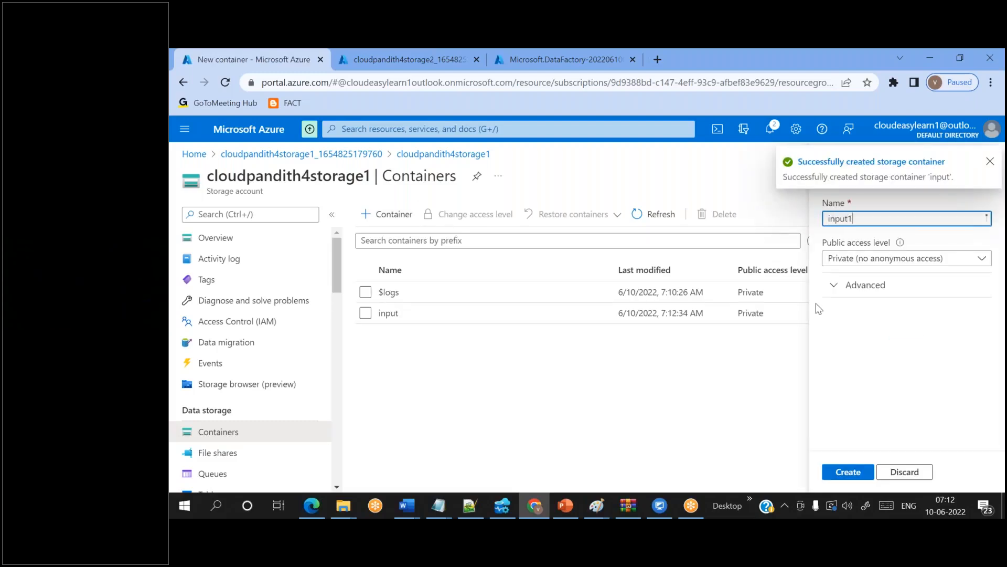
left_click(840, 472)
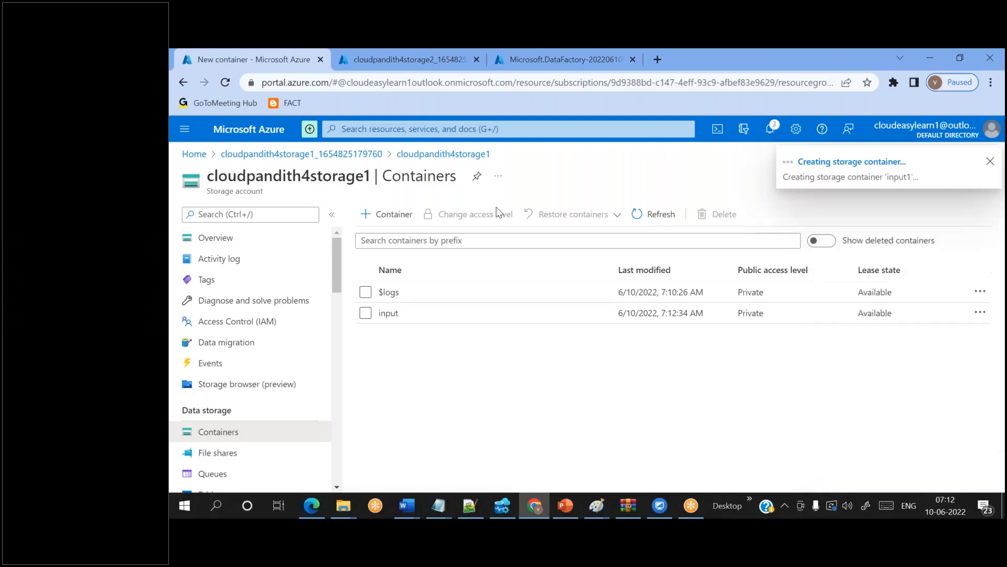
- Create the input2 and input3 containers in cloudpandith4storage1
left_click(402, 214)
type("input2")
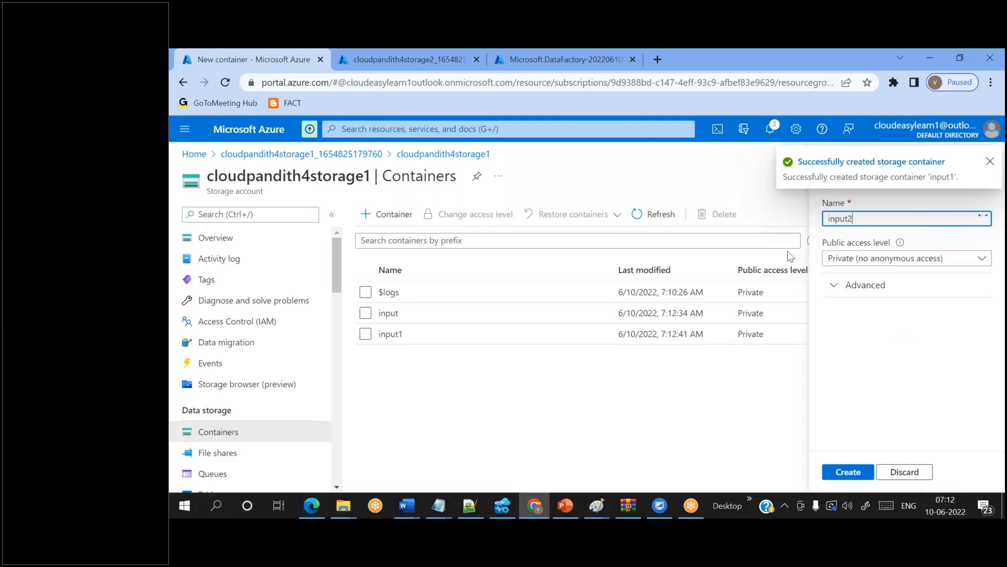
left_click(841, 472)
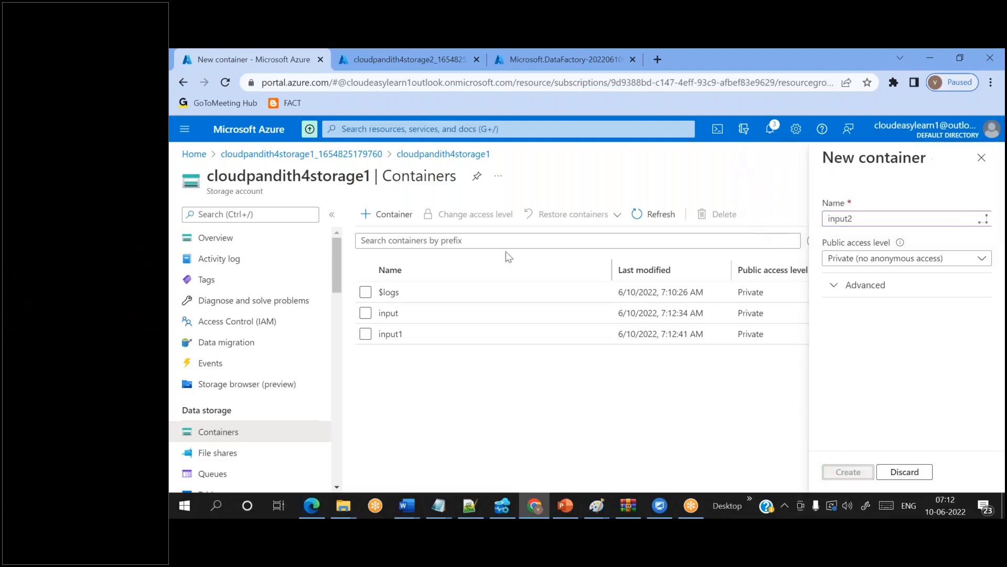
left_click(388, 214)
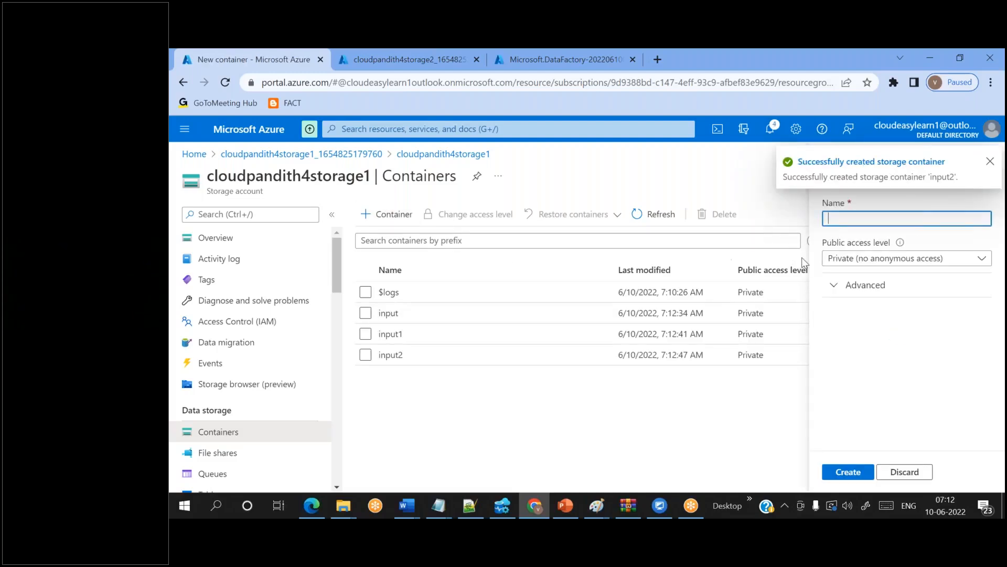
type("input3")
left_click(848, 471)
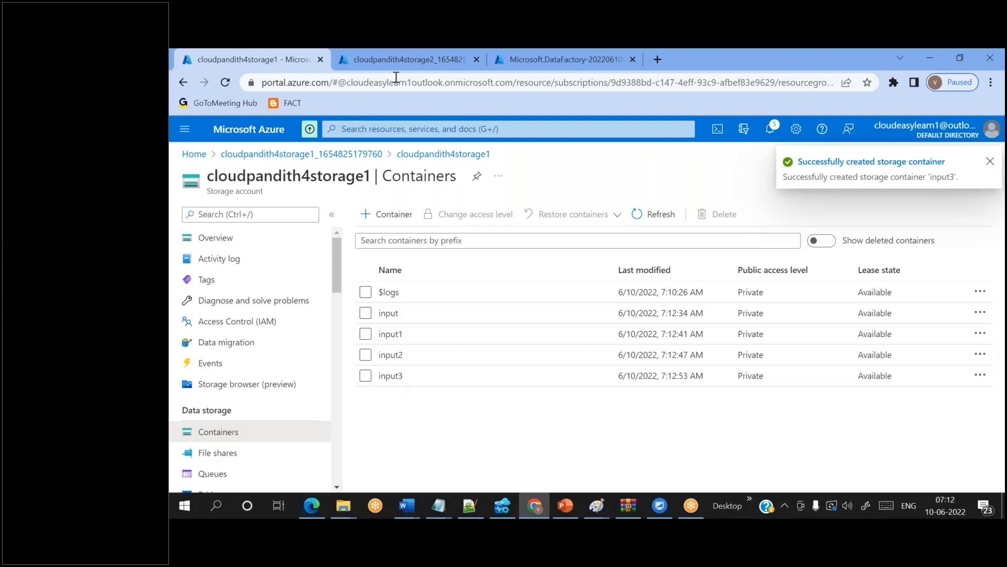
left_click(376, 56)
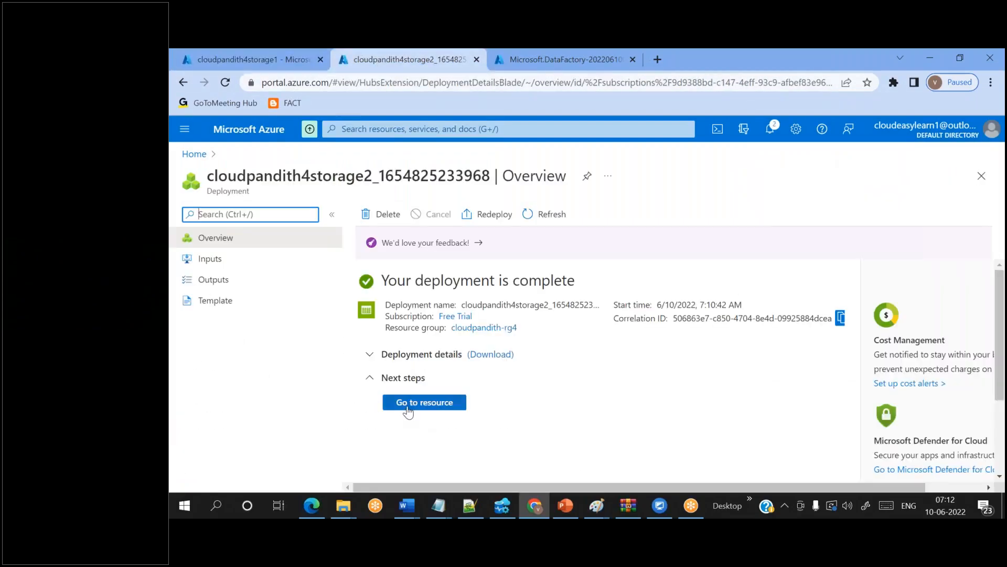
- Open cloudpandith4storage2's Containers and create the output and output1 containers
left_click(408, 405)
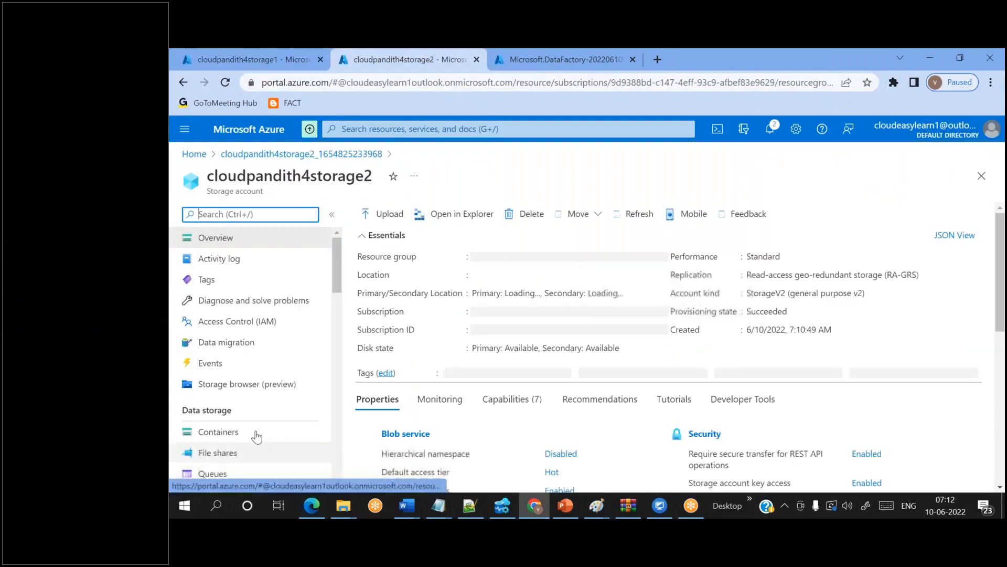
left_click(252, 433)
left_click(382, 213)
type("output")
key("Return")
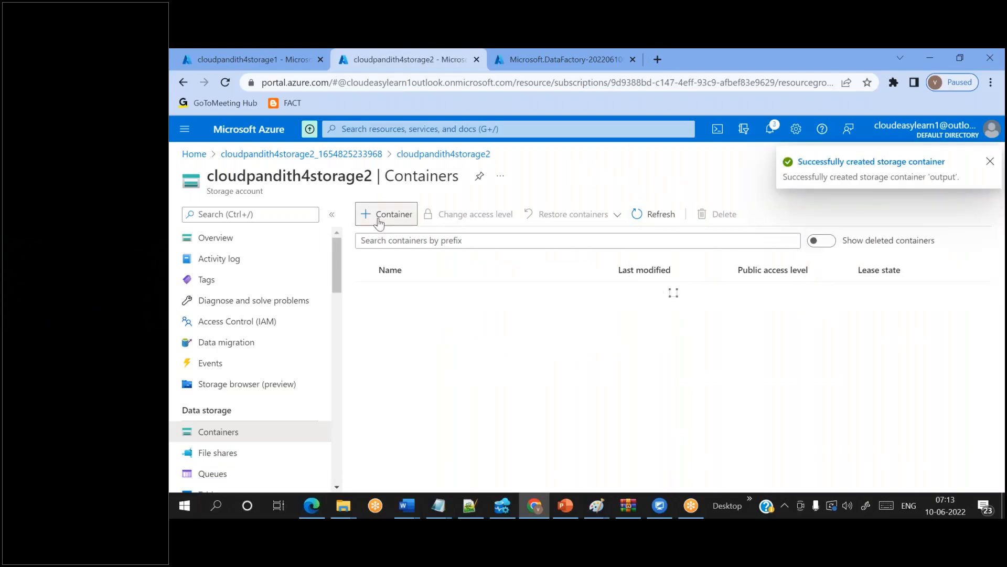
left_click(379, 223)
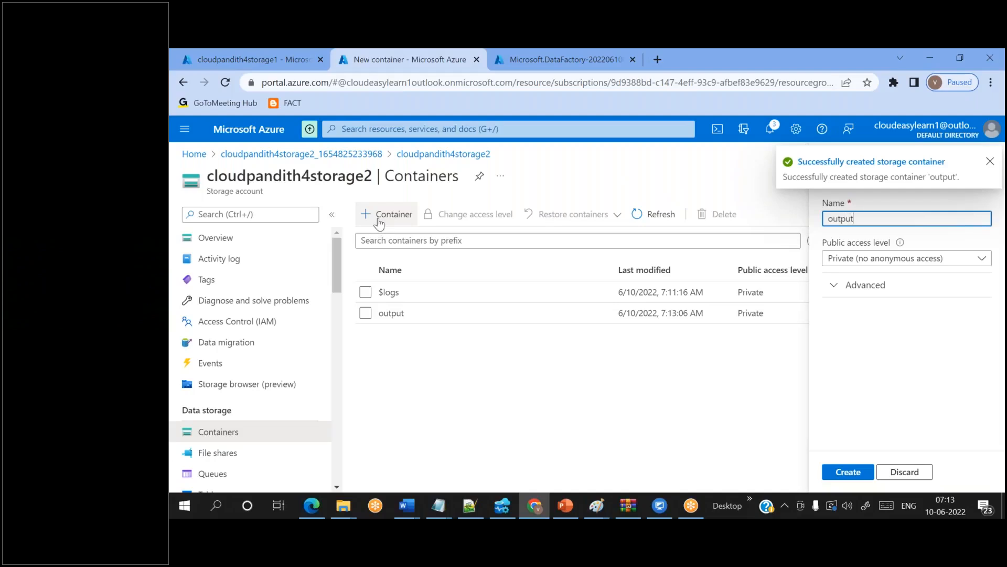
left_click(848, 472)
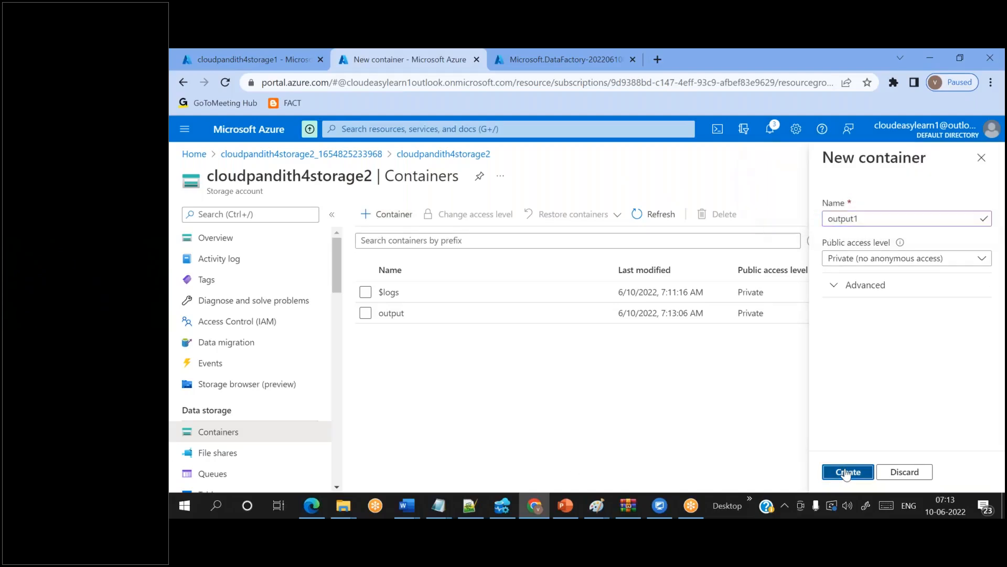
- Add the output2 and output3 containers to cloudpandith4storage2
left_click(393, 214)
type("output")
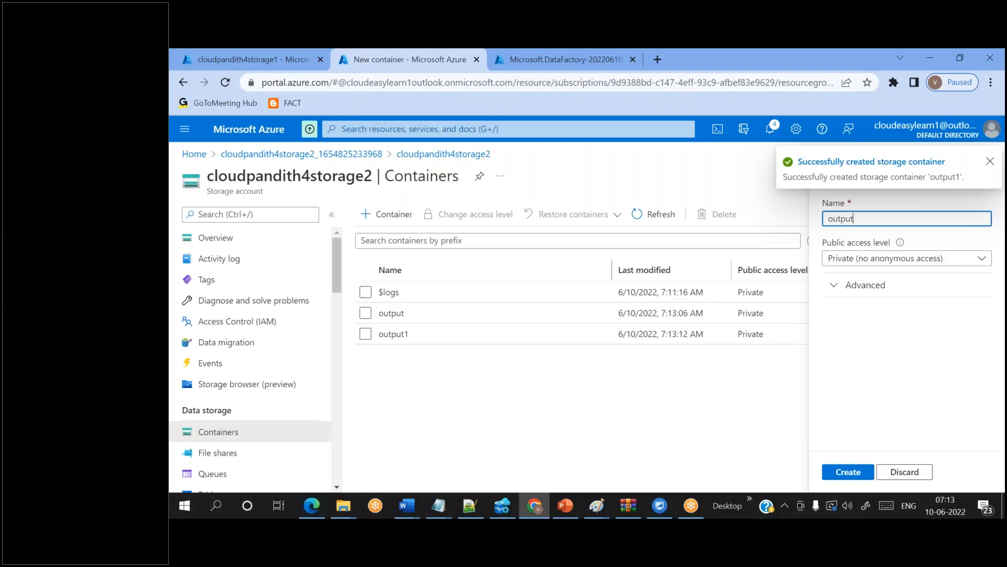
type("2")
left_click(848, 472)
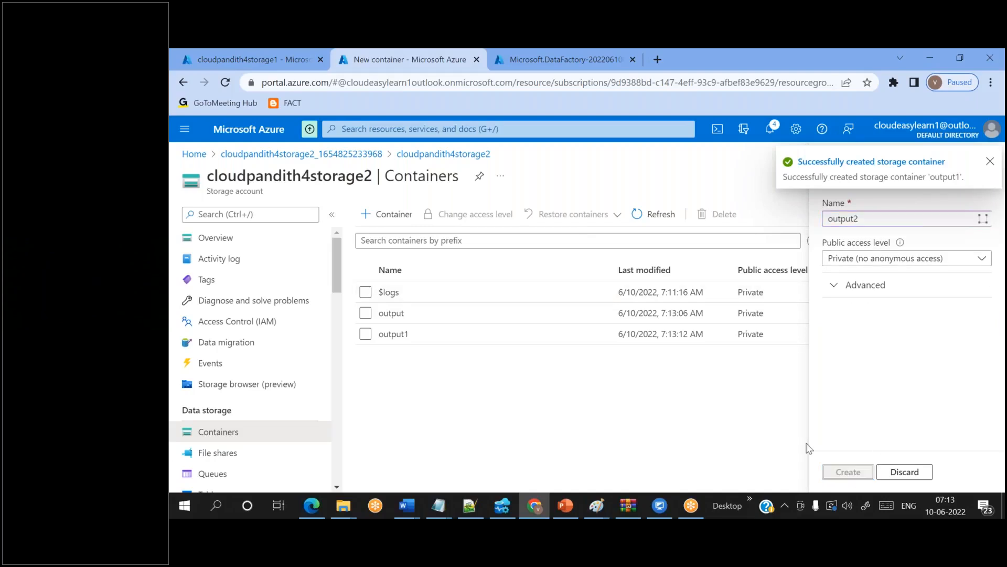
left_click(391, 312)
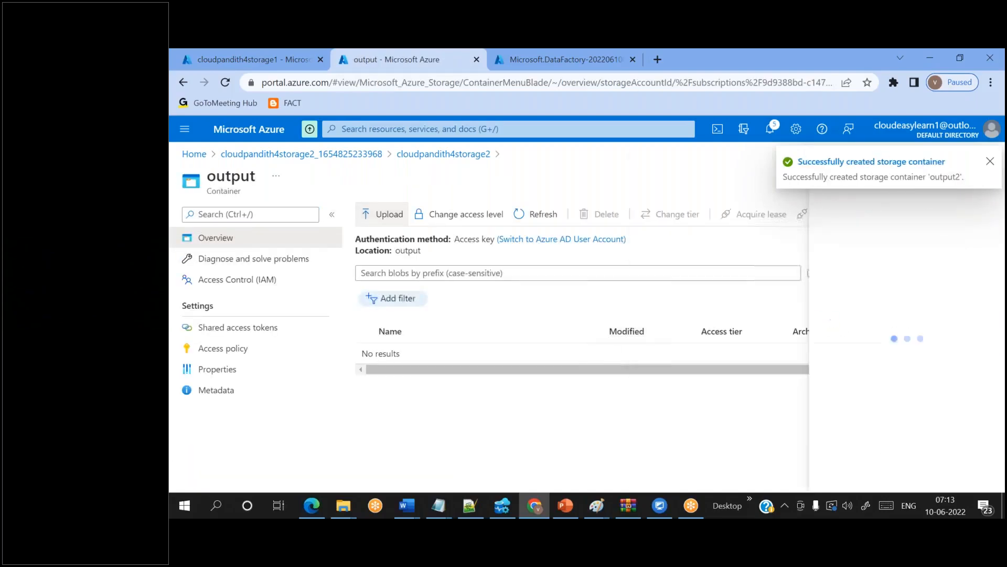
left_click(429, 155)
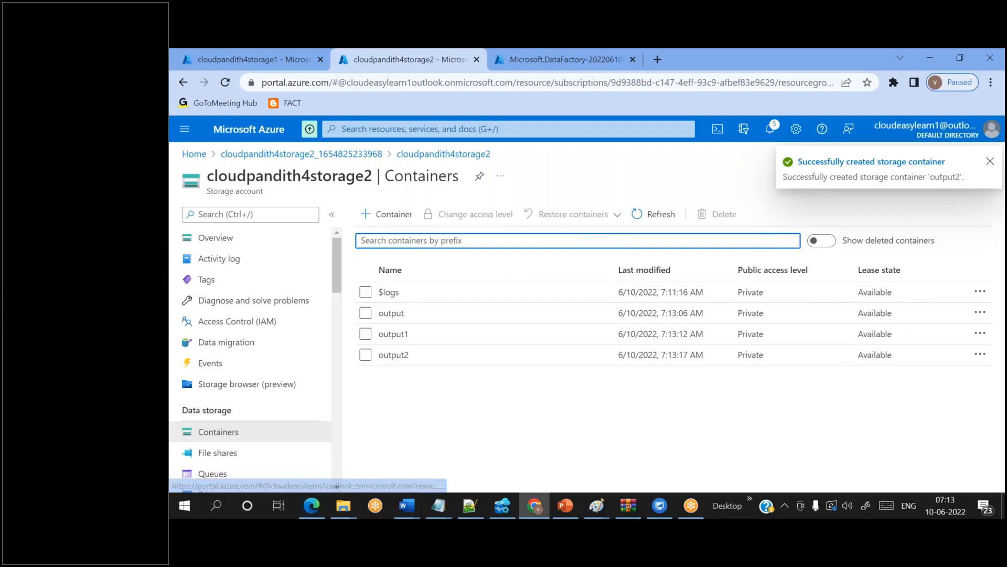
left_click(385, 214)
type("output3")
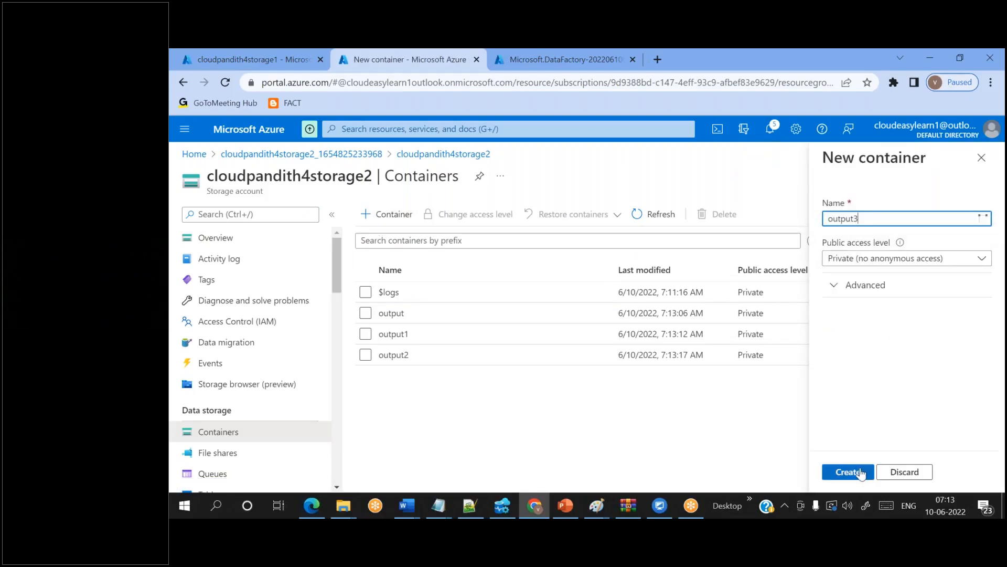
left_click(861, 472)
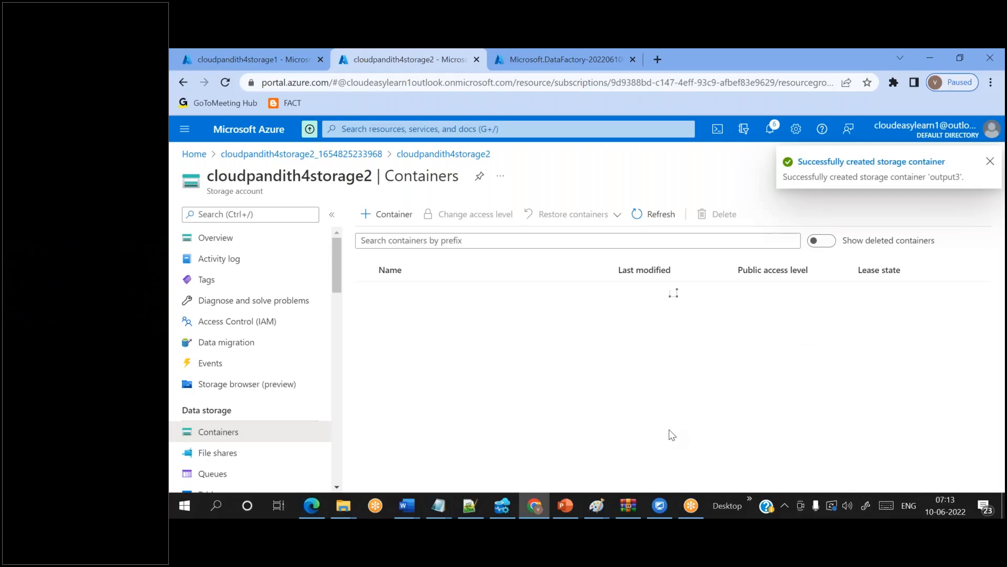
left_click(250, 50)
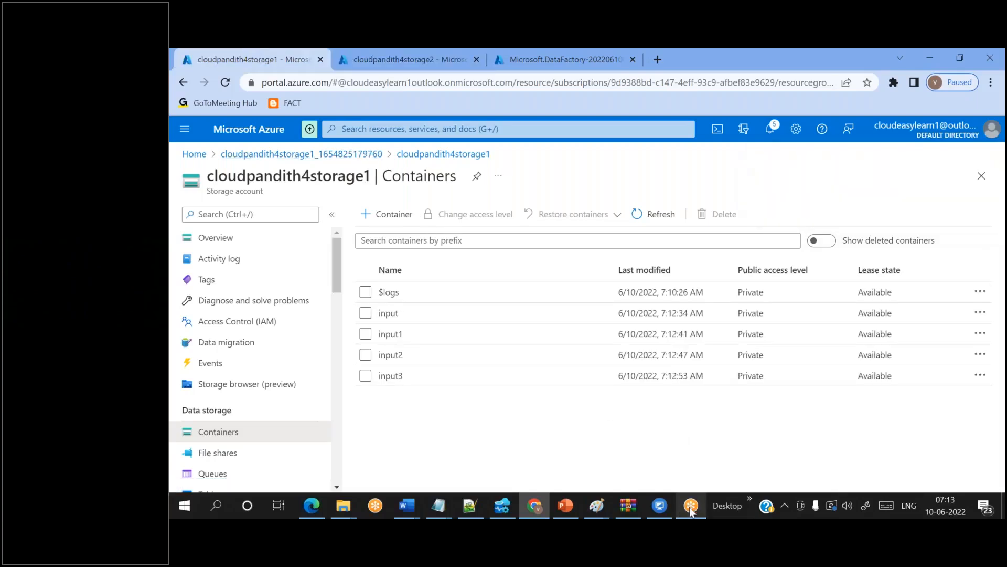
mouse_move(597, 506)
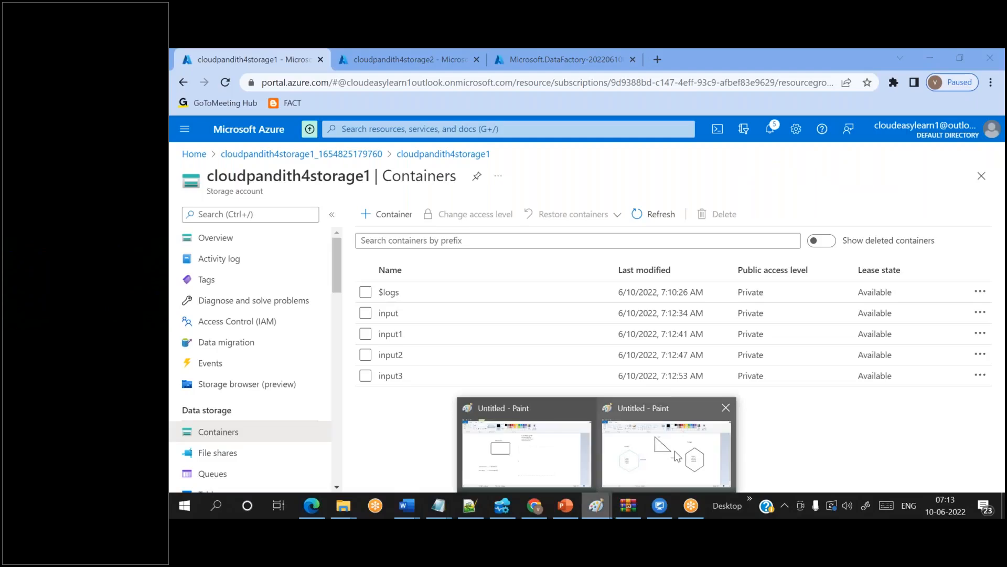
left_click(677, 456)
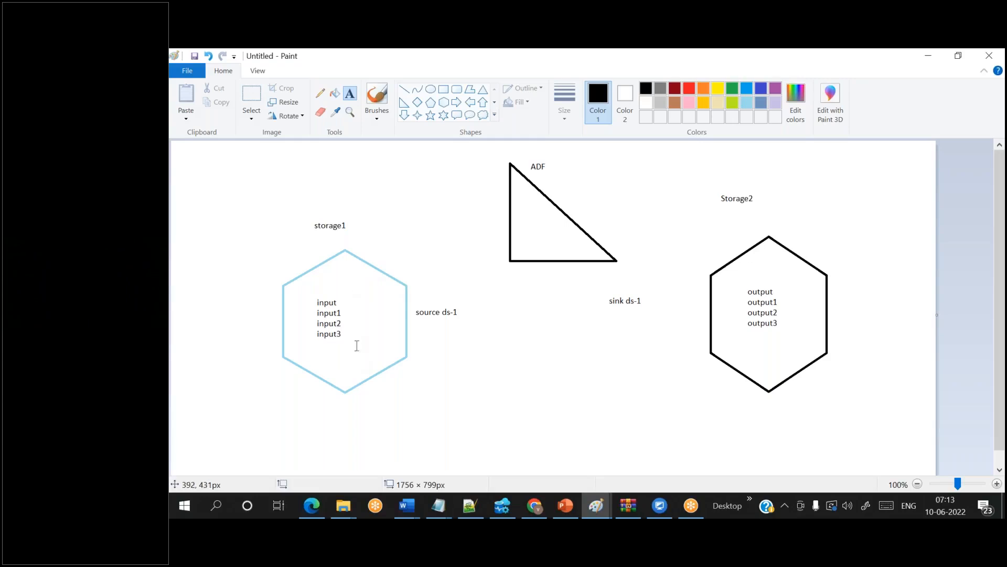
left_click(535, 505)
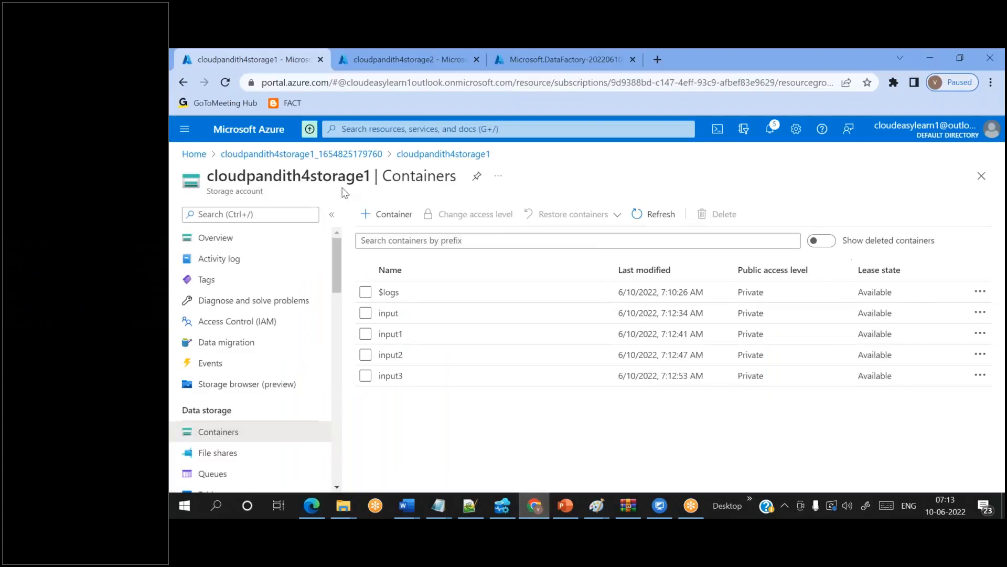
- Upload credit, credit1, 3566 and allcust CSVs from the set-comma folder into the input container
left_click(388, 314)
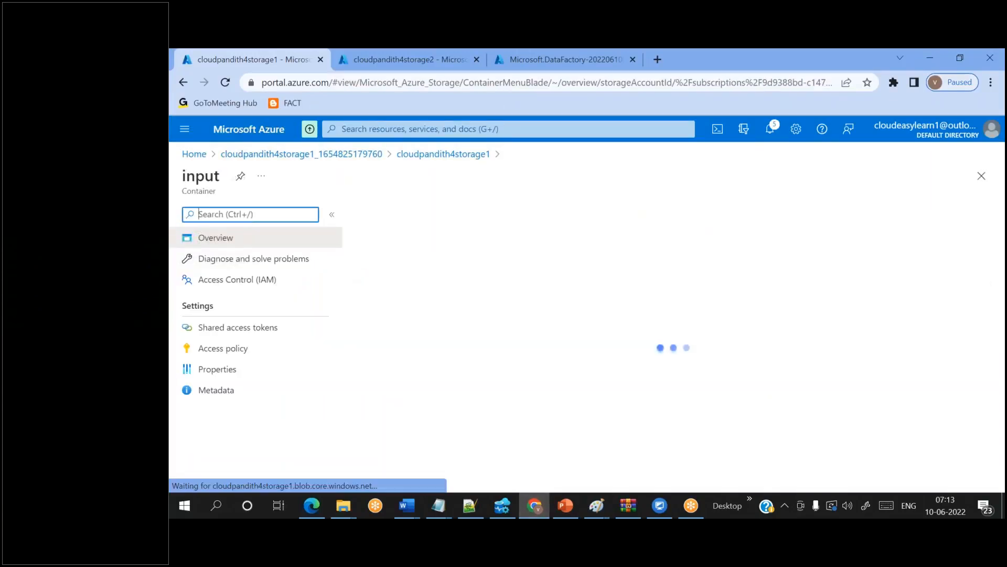
left_click(388, 214)
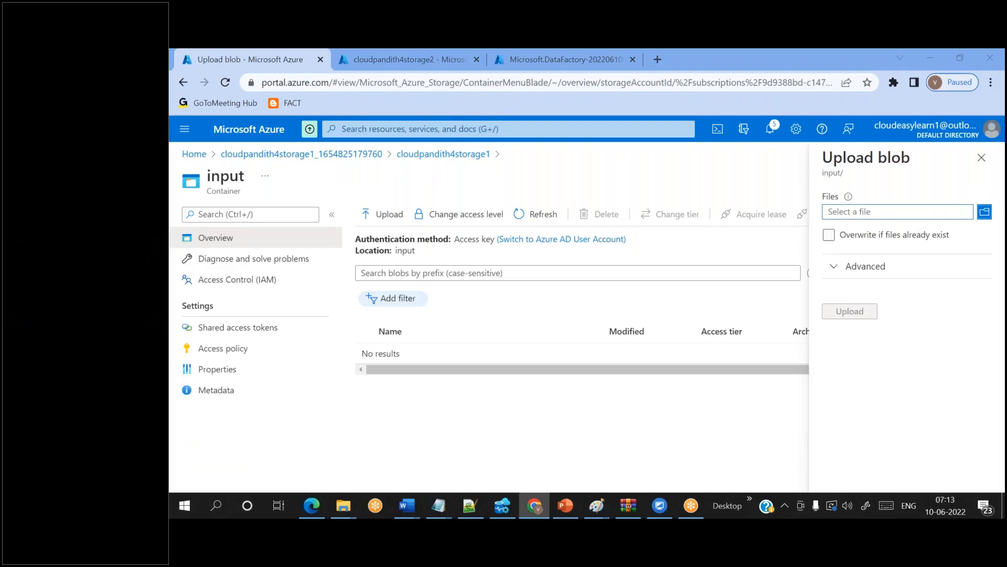
left_click(905, 216)
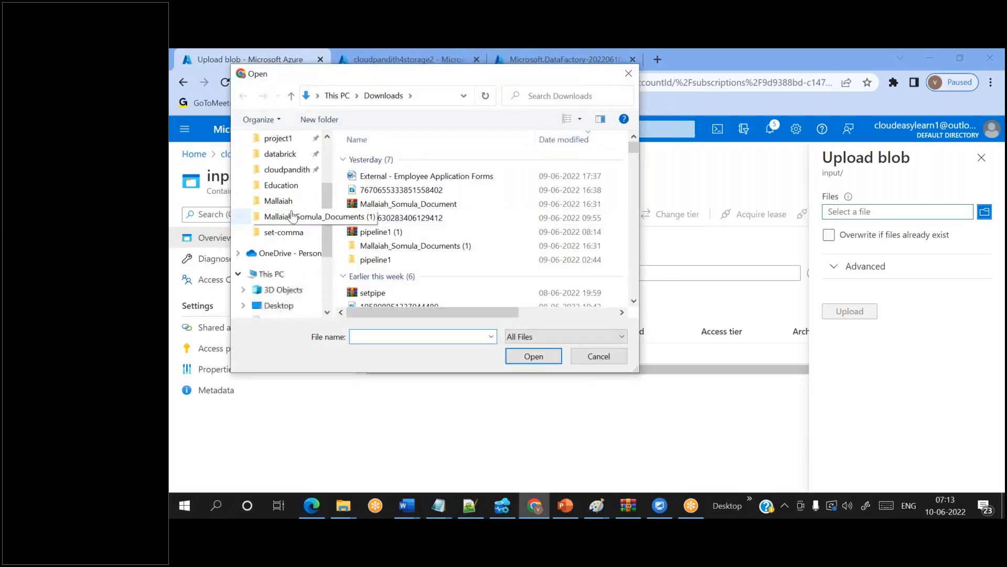
left_click(283, 169)
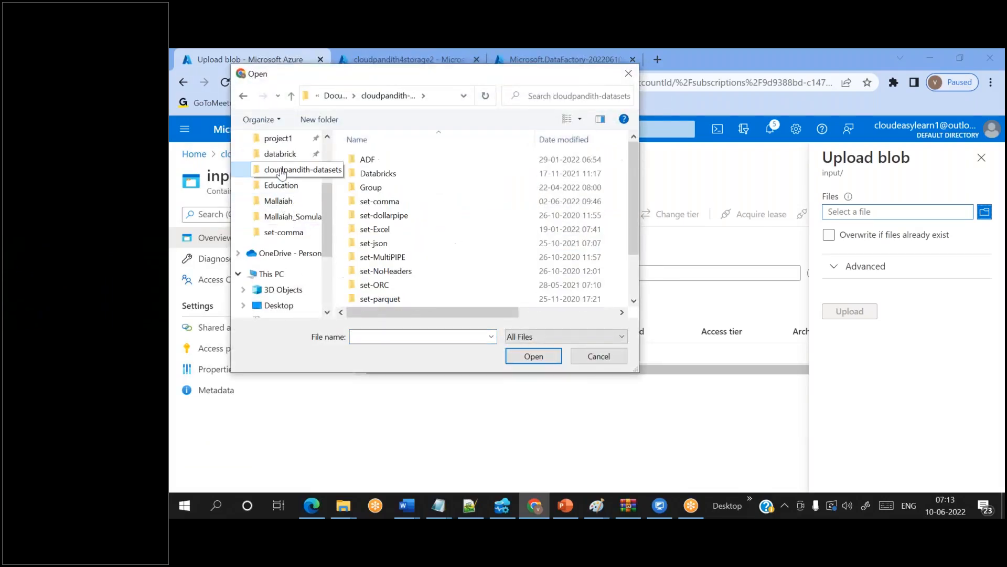
double_click(382, 201)
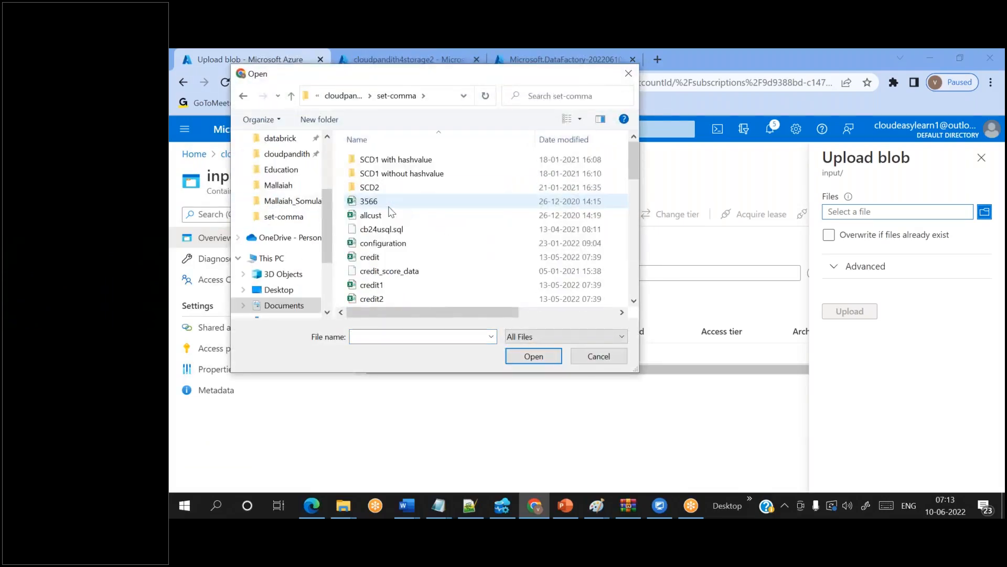
left_click(376, 256)
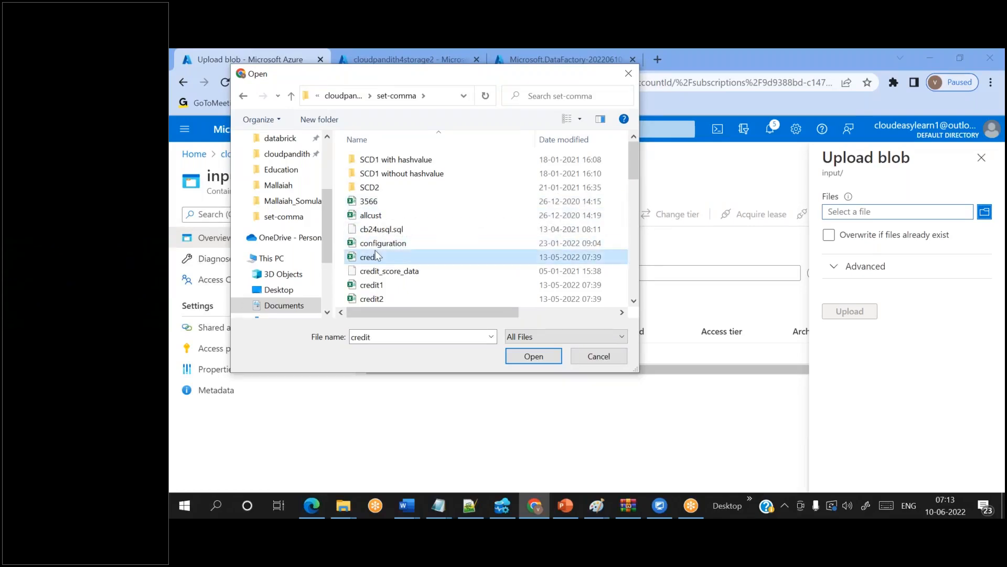
left_click(373, 285, "ctrl")
left_click(380, 205, "ctrl")
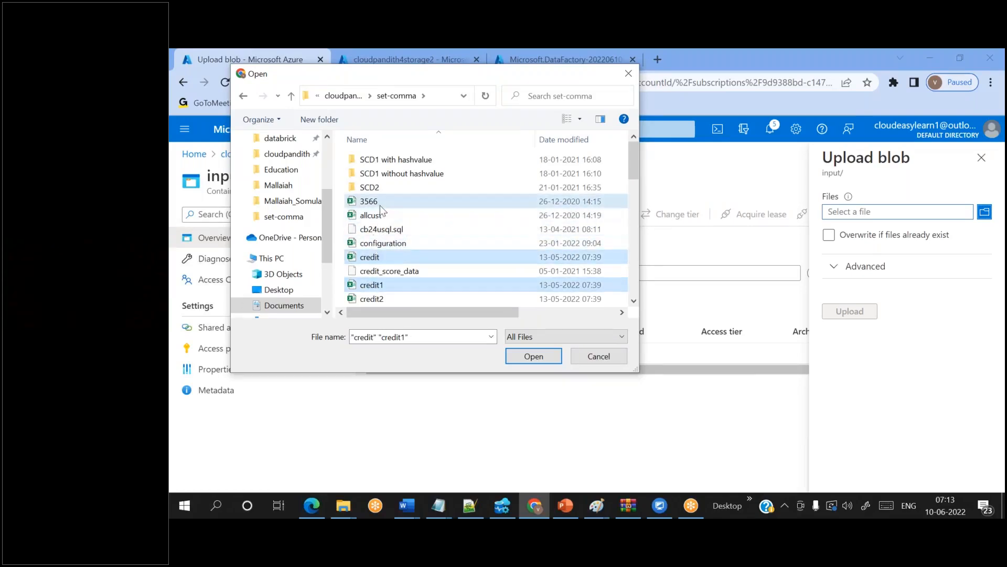
left_click(379, 211, "ctrl")
left_click(534, 356)
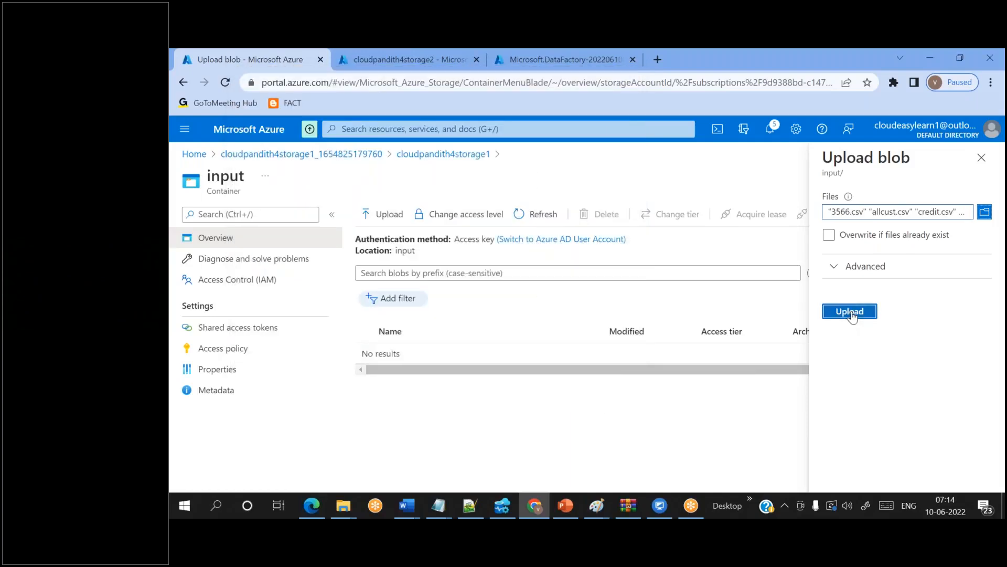
left_click(850, 311)
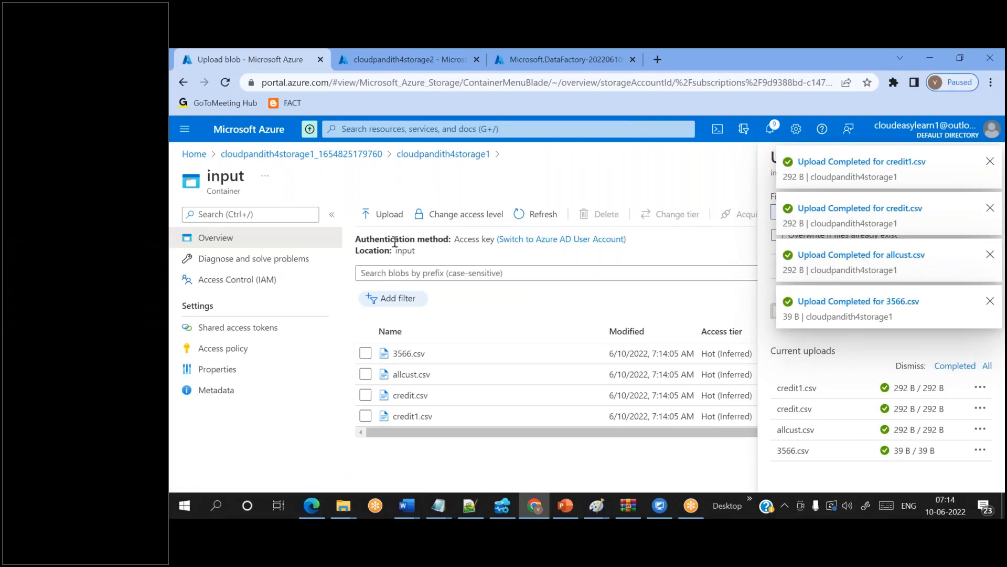
- Upload cpjson2, cpjson3 and cpjson4 from the set-json folder into the input container
left_click(383, 218)
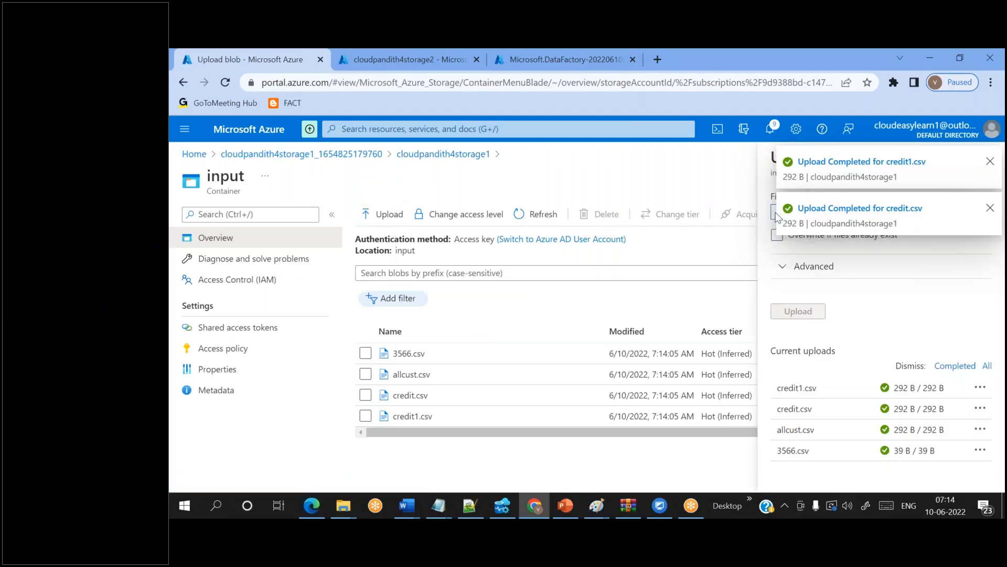
left_click(990, 210)
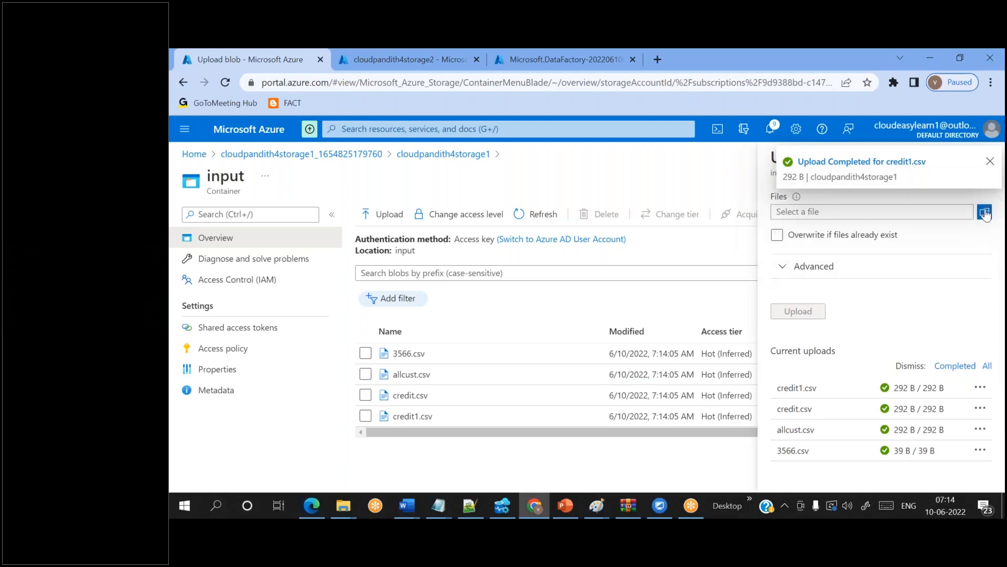
left_click(984, 212)
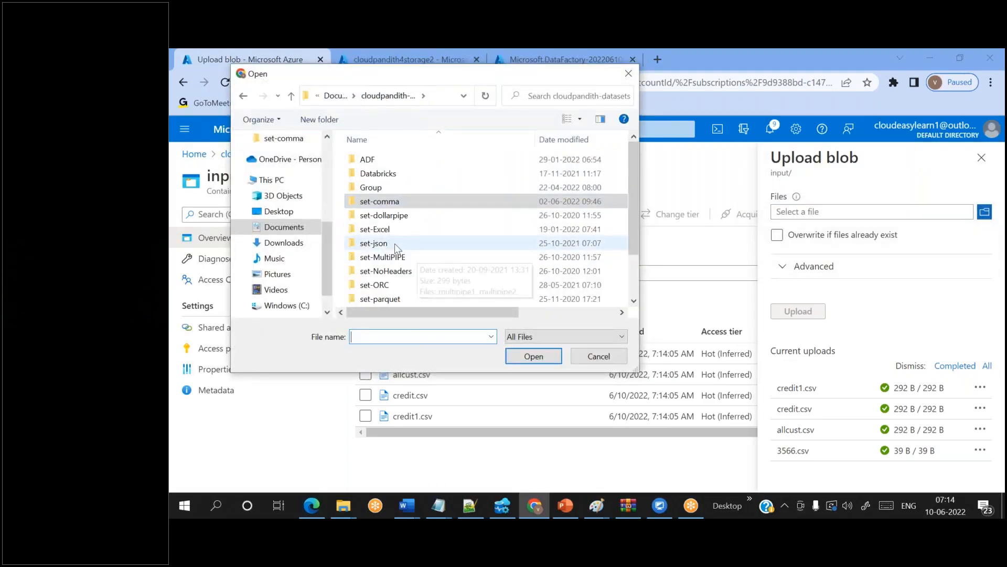
double_click(394, 244)
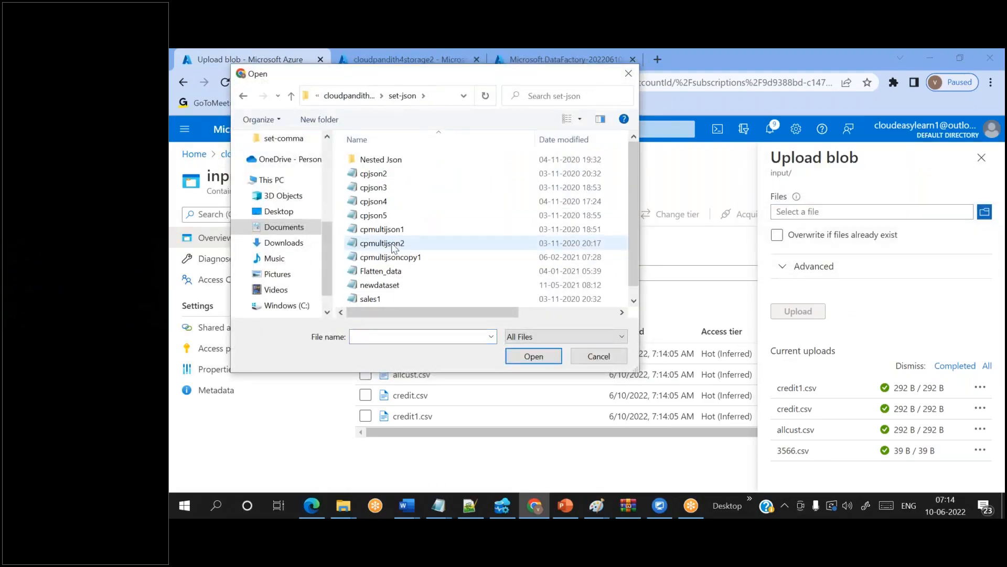
left_click(355, 178)
left_click(382, 203, "ctrl")
left_click(375, 190, "ctrl")
left_click(533, 356)
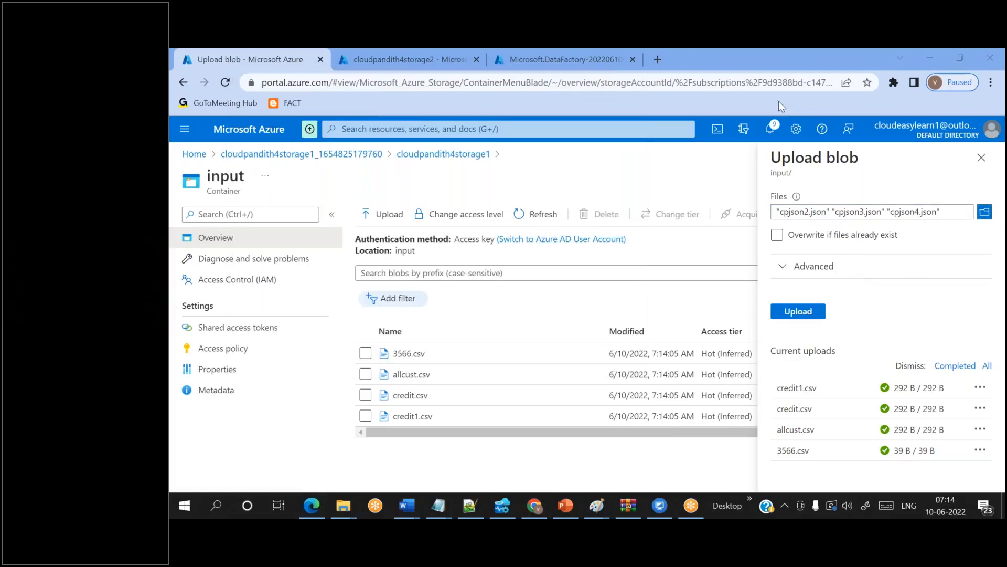
left_click(799, 315)
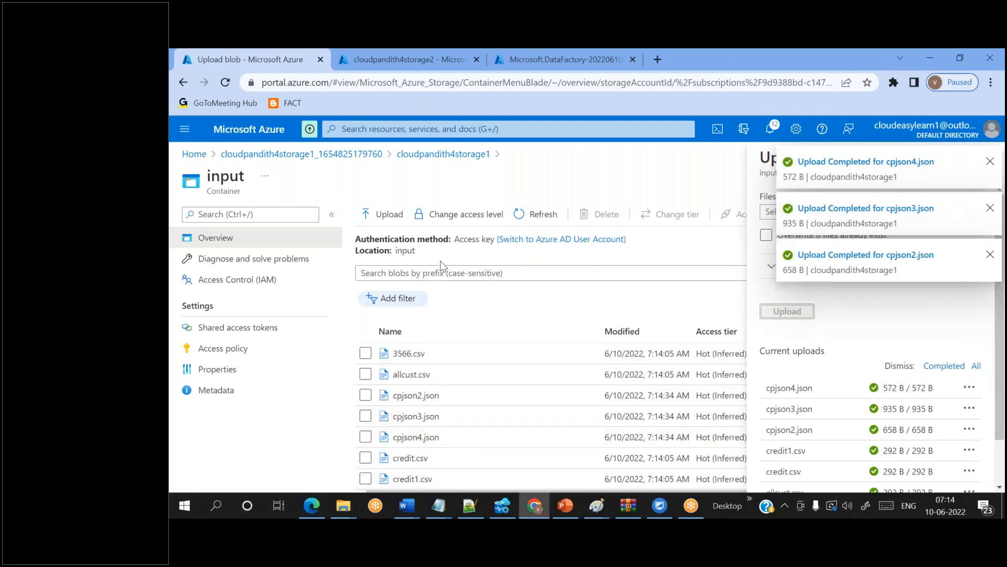
- Upload cust5, cust6 and cust8 from set-comma into input1, then open the input2 container
left_click(454, 152)
left_click(399, 334)
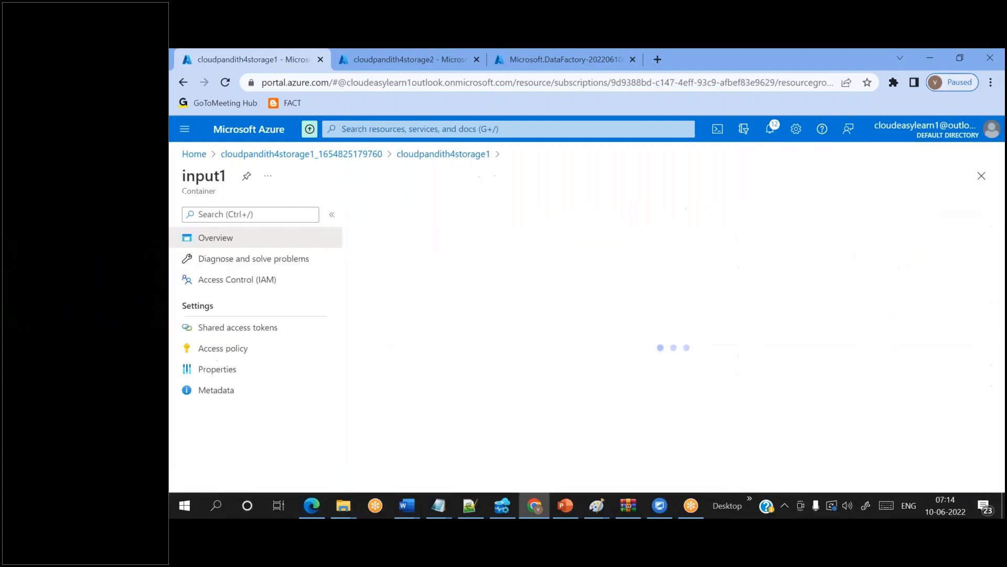
left_click(395, 213)
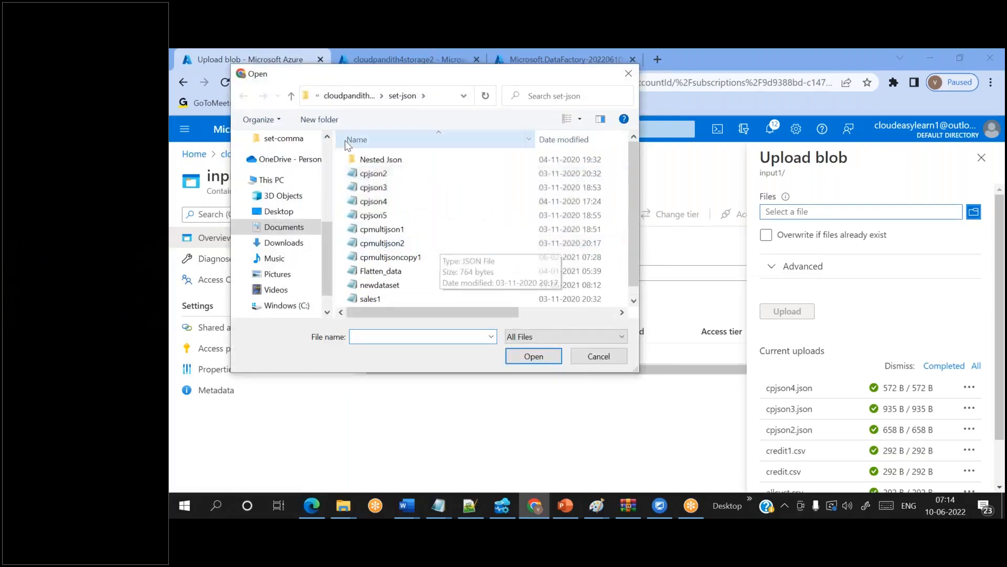
left_click(351, 95)
double_click(379, 202)
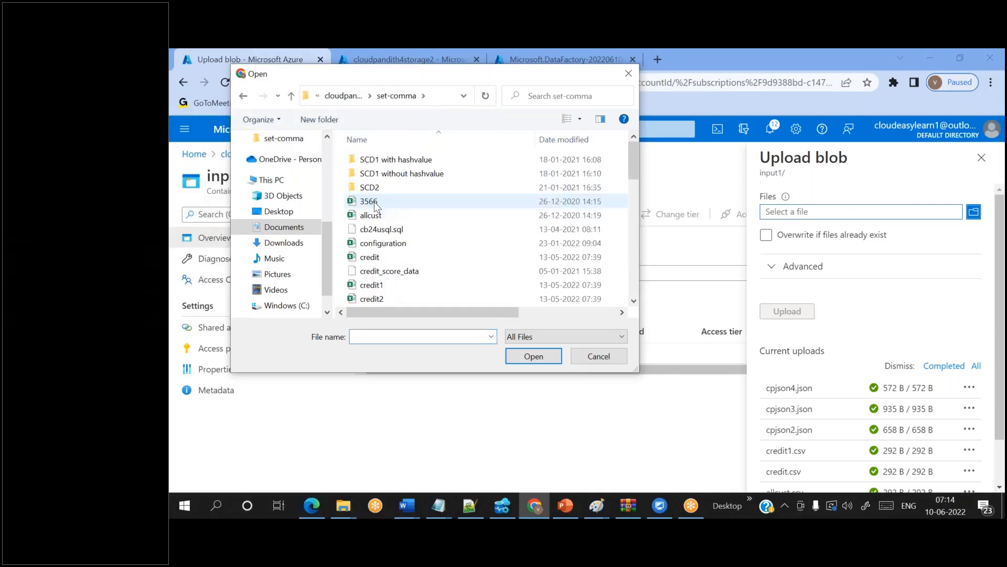
scroll(404, 256, "down", 4)
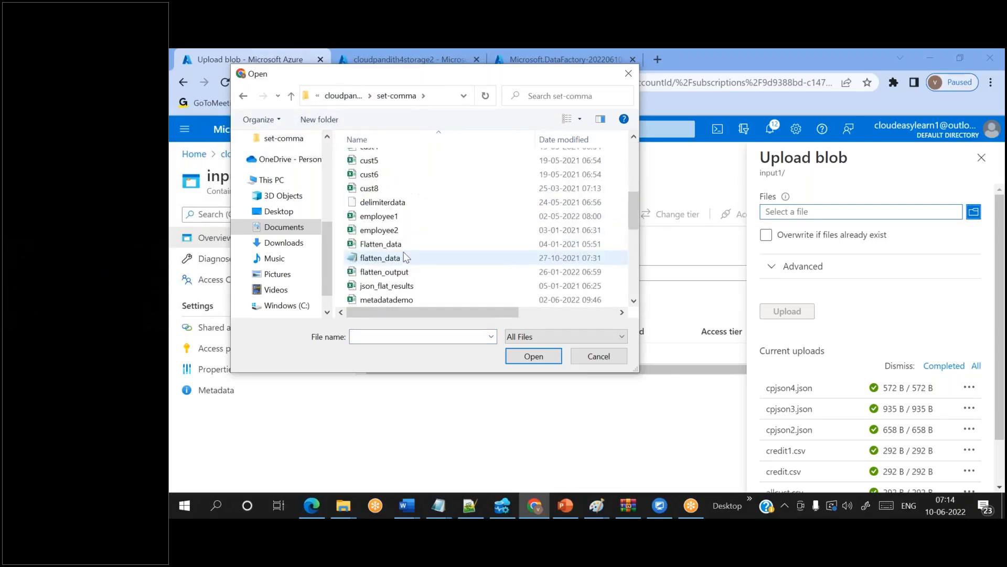
left_click(361, 162)
left_click(368, 188, "shift")
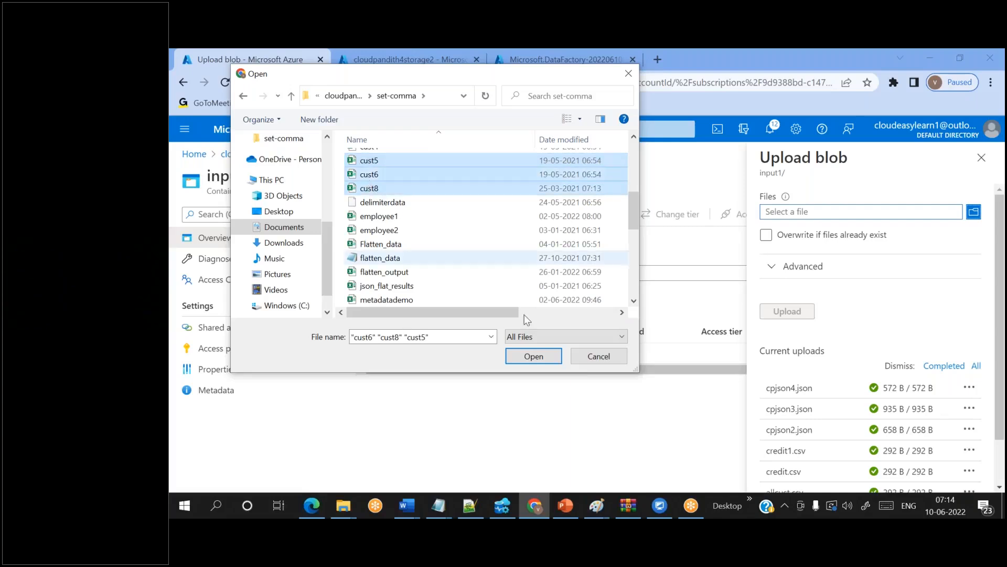
left_click(548, 361)
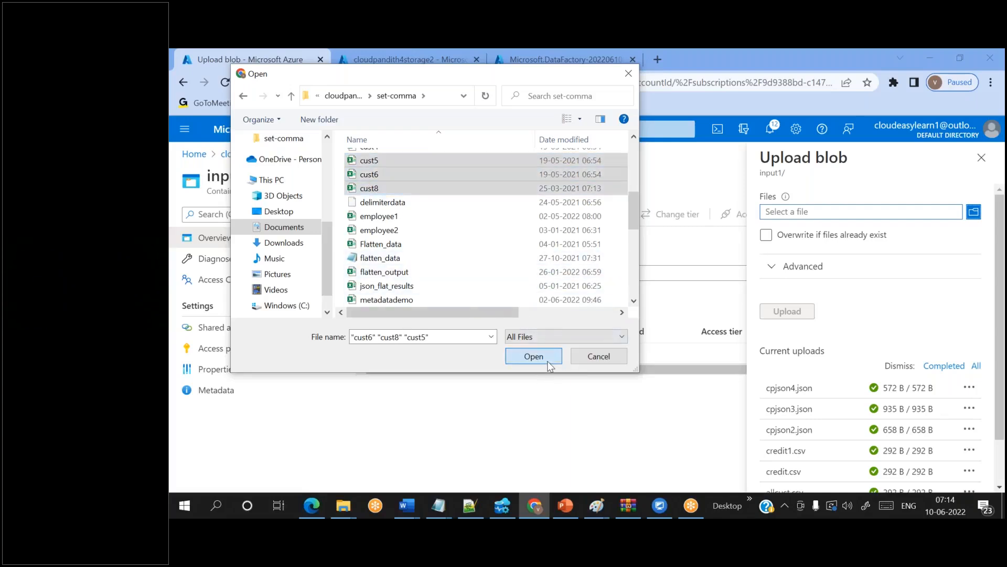
left_click(795, 313)
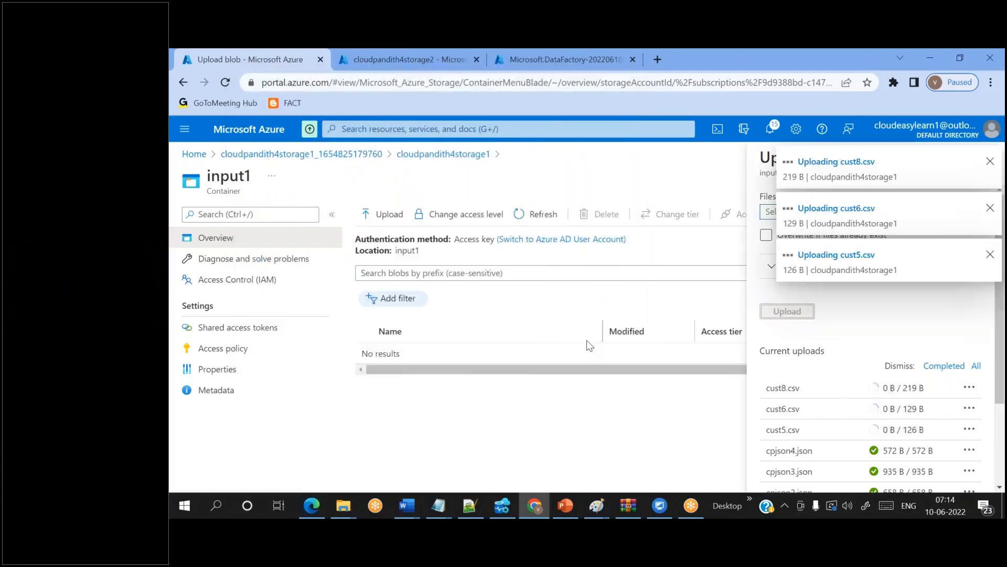
left_click(444, 165)
left_click(407, 355)
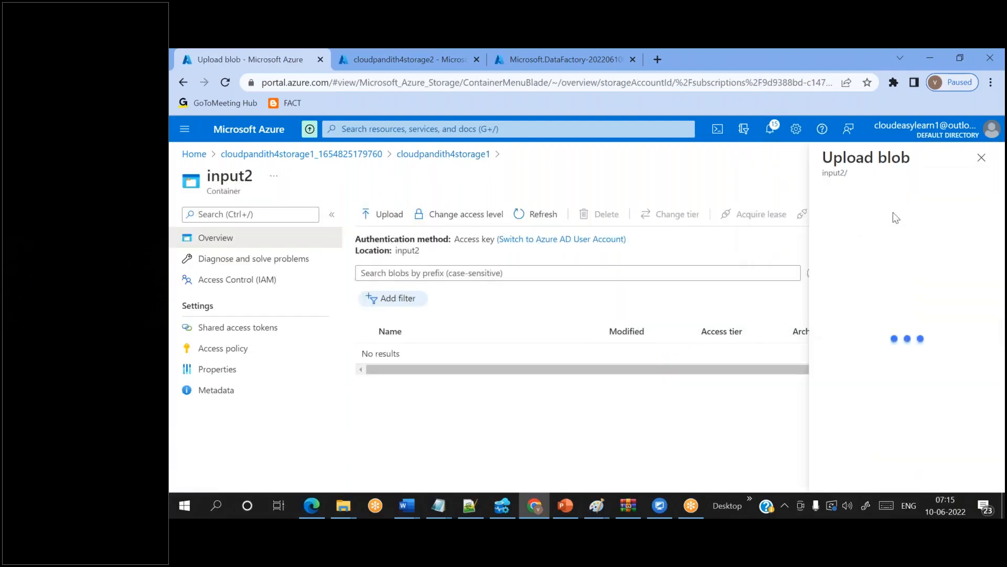
- Upload orders1.csv, orders2.csv and pivot.csv into input2 and go back to the container list
left_click(865, 212)
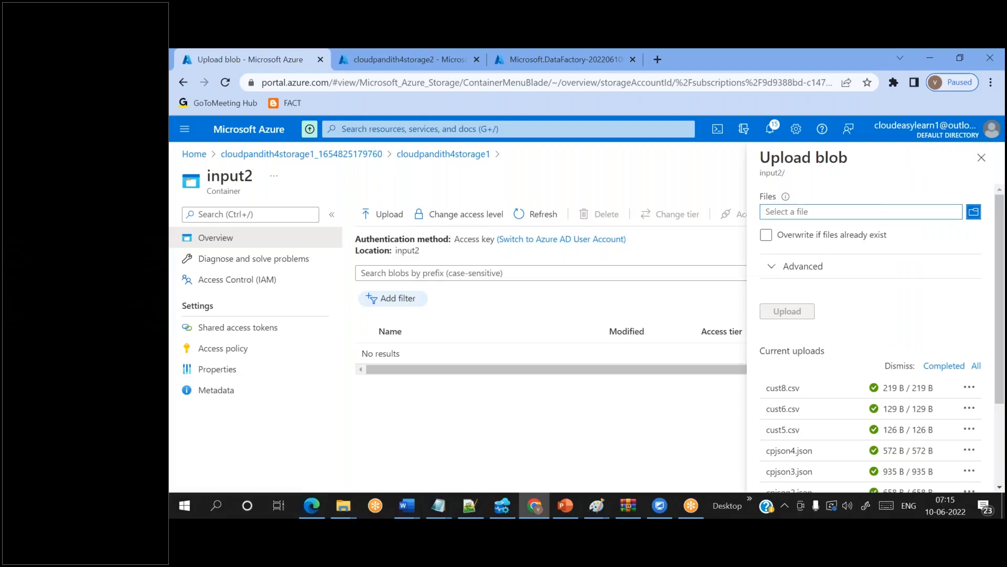
scroll(447, 238, "down", 8)
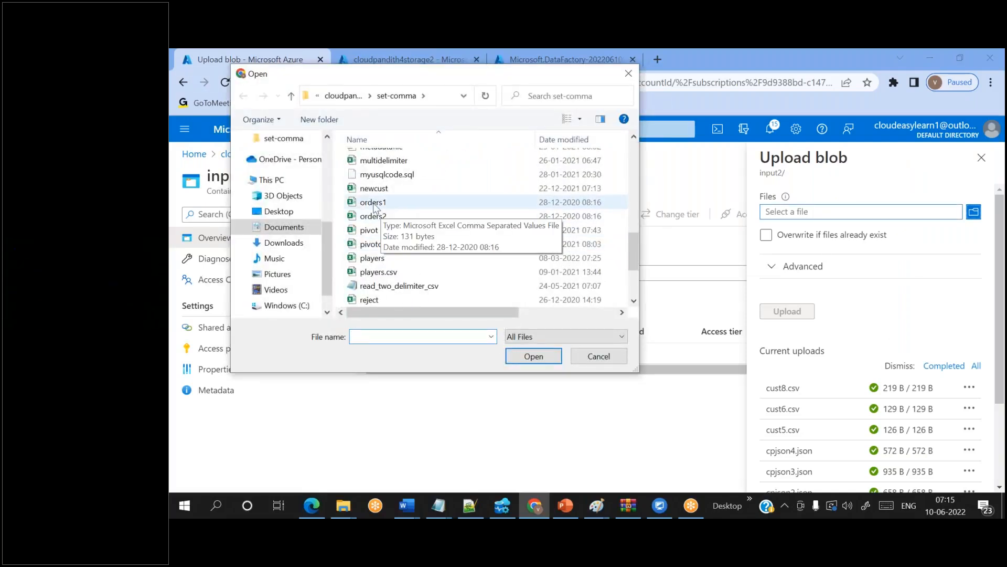
left_click(373, 204)
left_click(373, 216, "ctrl")
left_click(370, 230, "ctrl")
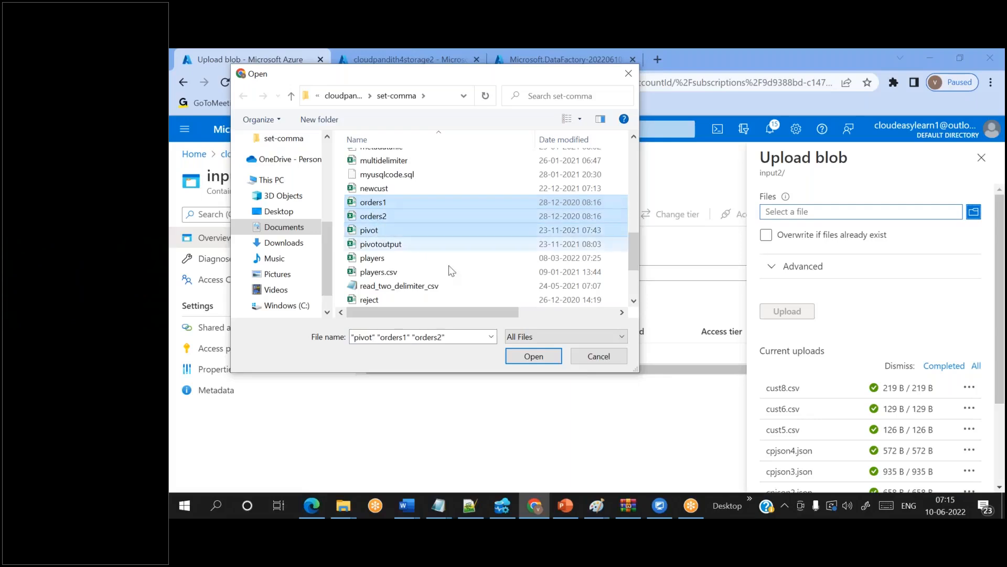
left_click(534, 355)
left_click(787, 315)
left_click(408, 153)
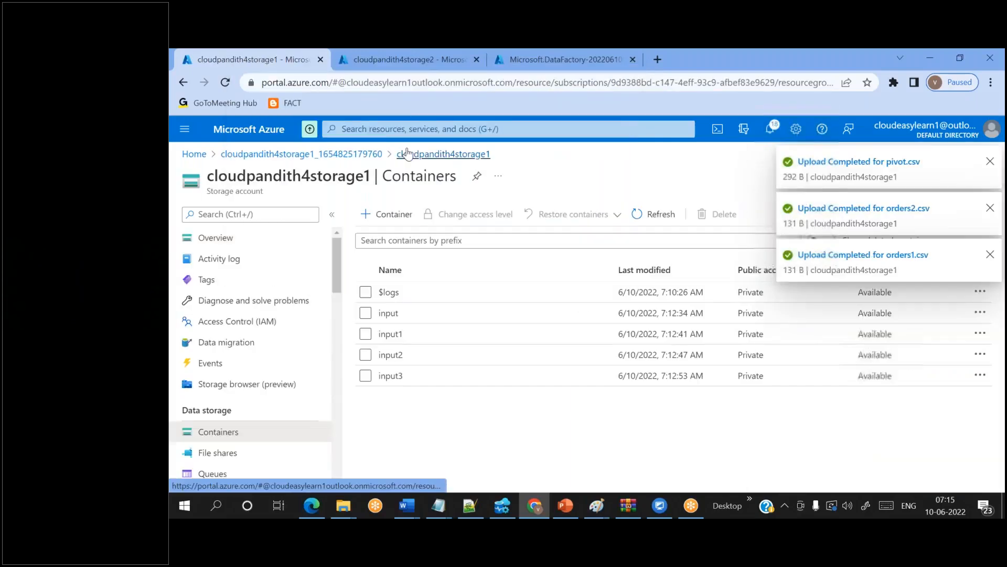
- Upload the files flatten_output through multidelimiter into input3 and go back to the container list
left_click(398, 376)
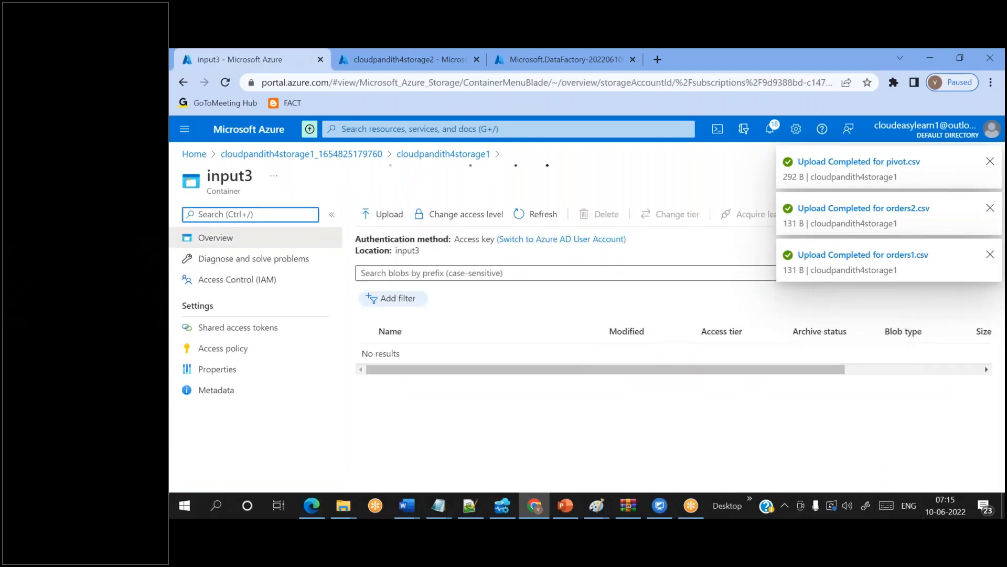
left_click(385, 213)
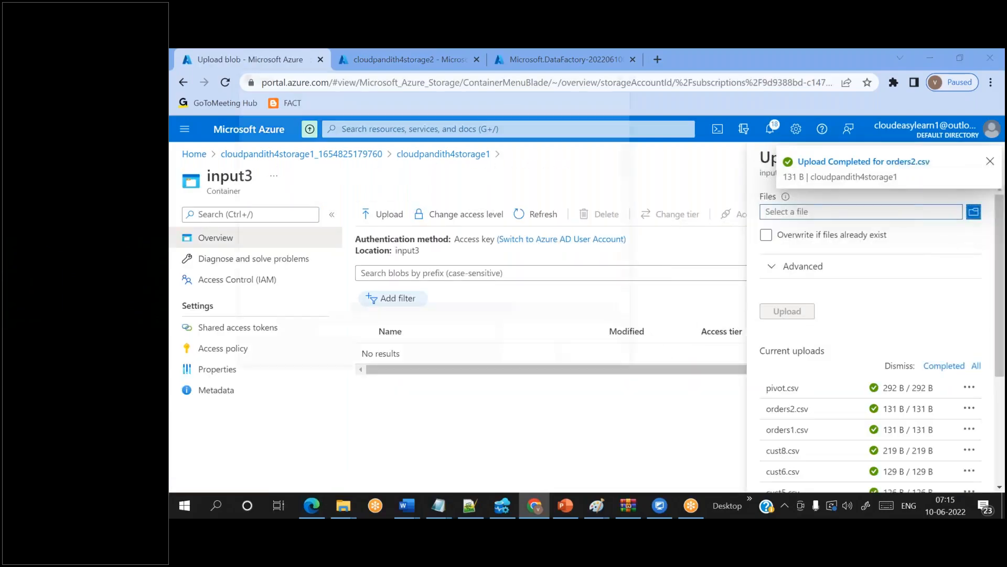
scroll(446, 245, "down", 5)
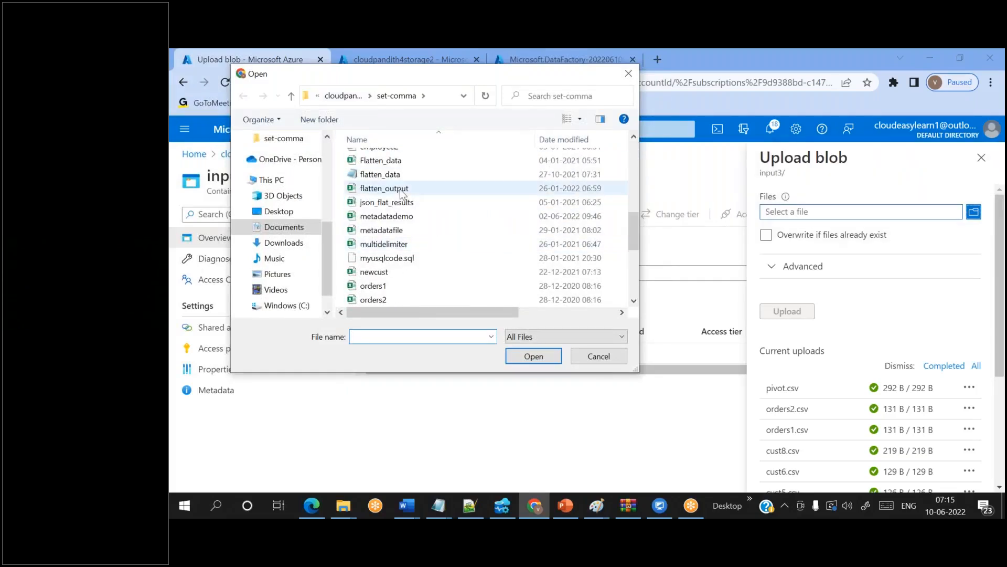
left_click(395, 189)
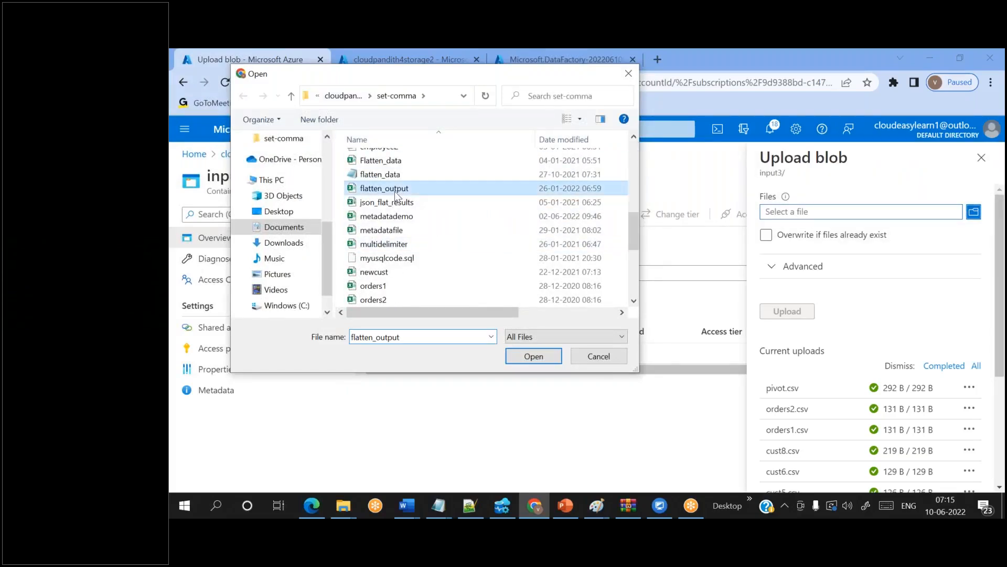
left_click(383, 244, "shift")
left_click(534, 356)
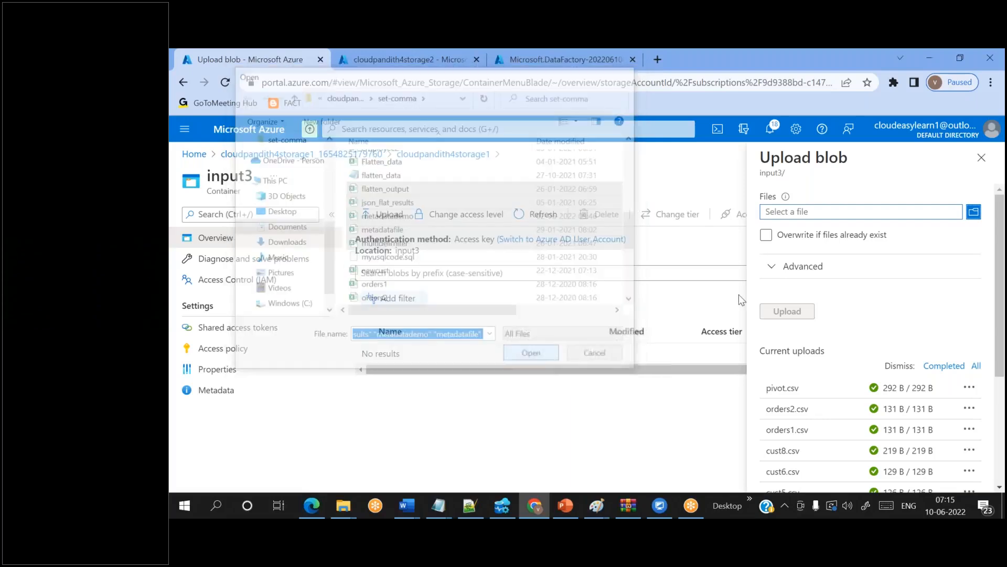
left_click(787, 311)
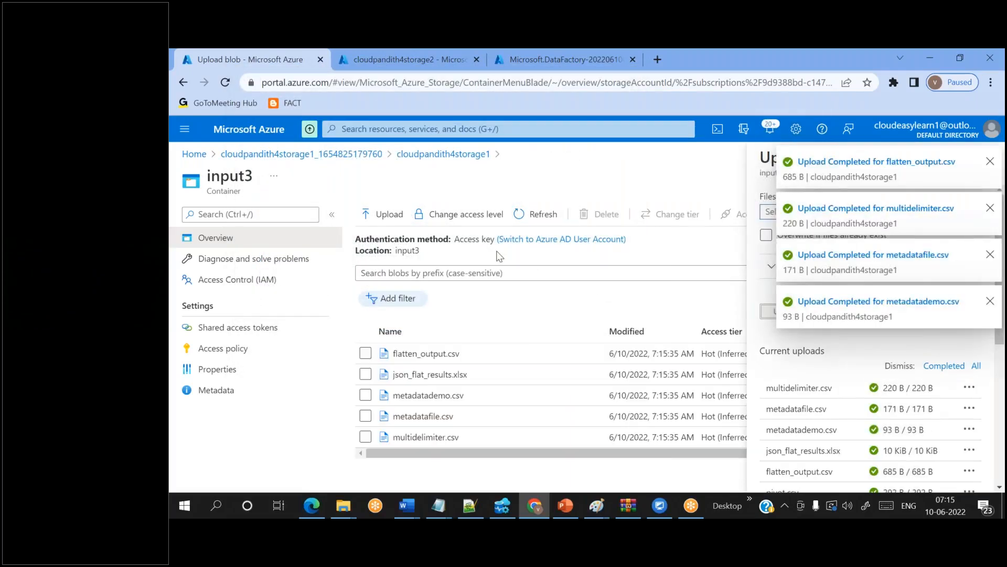
left_click(452, 155)
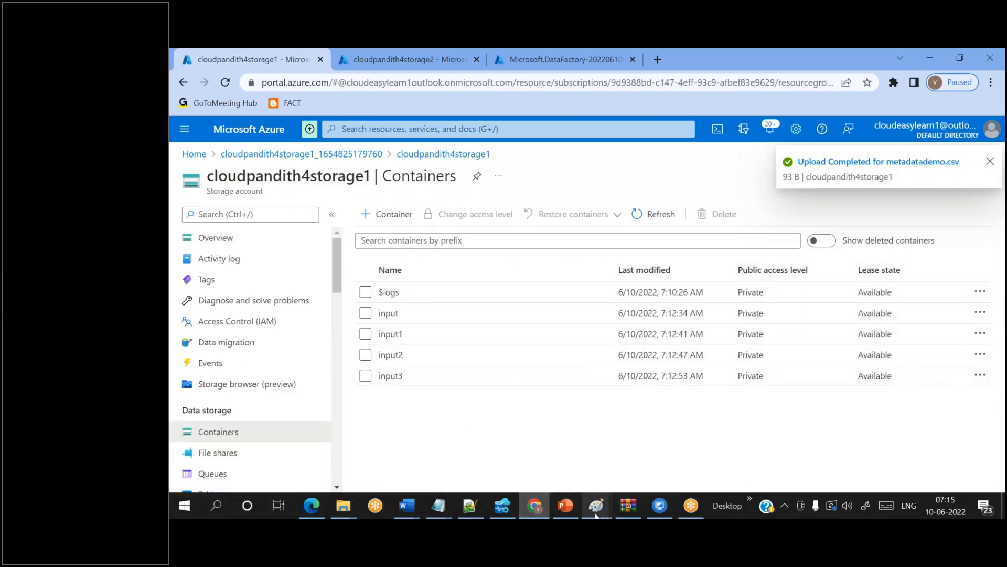
mouse_move(596, 517)
left_click(676, 459)
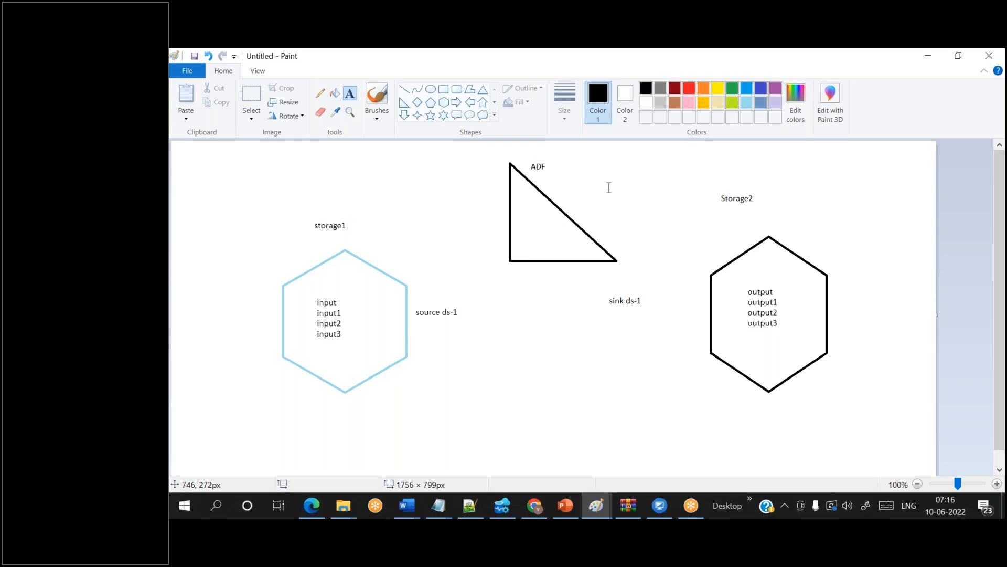
left_click(748, 69)
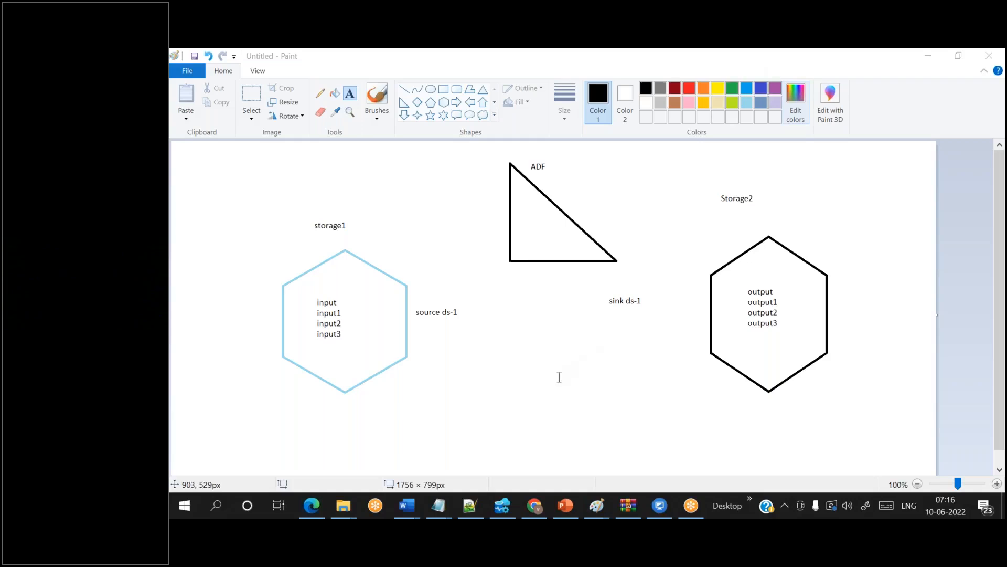
left_click(535, 514)
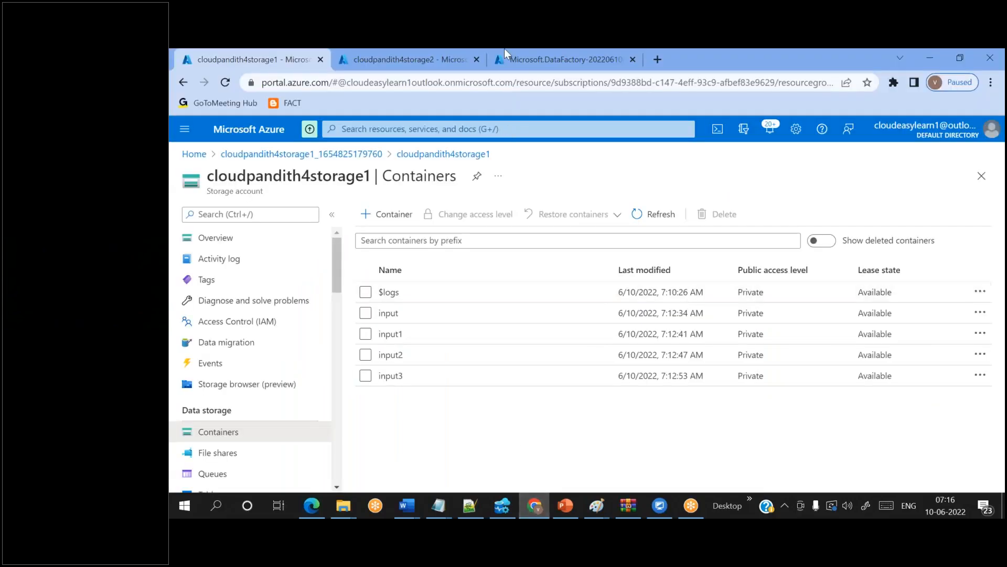
- Open the deployed cloudpandith4adf resource and launch Azure Data Factory Studio from it
left_click(571, 72)
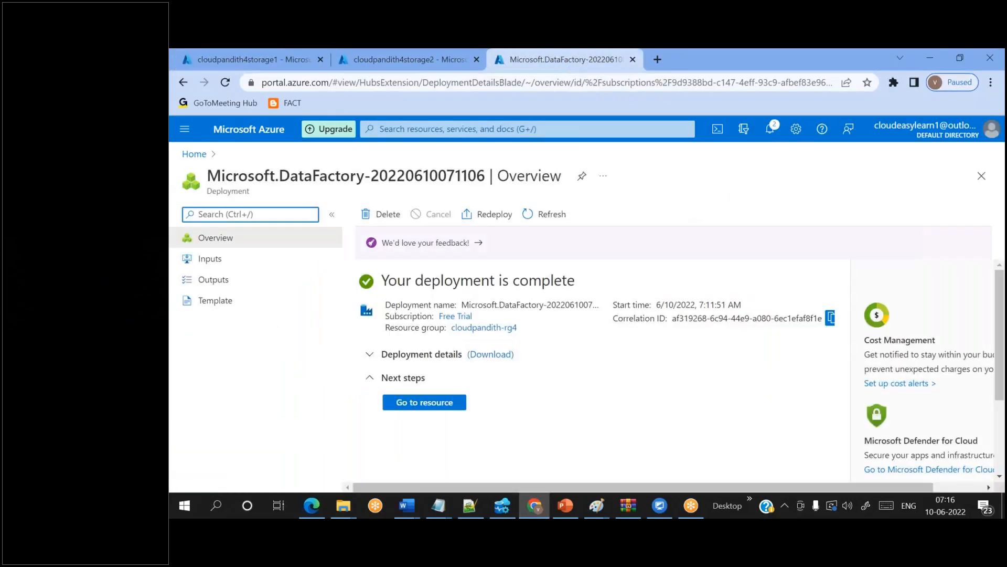
left_click(414, 406)
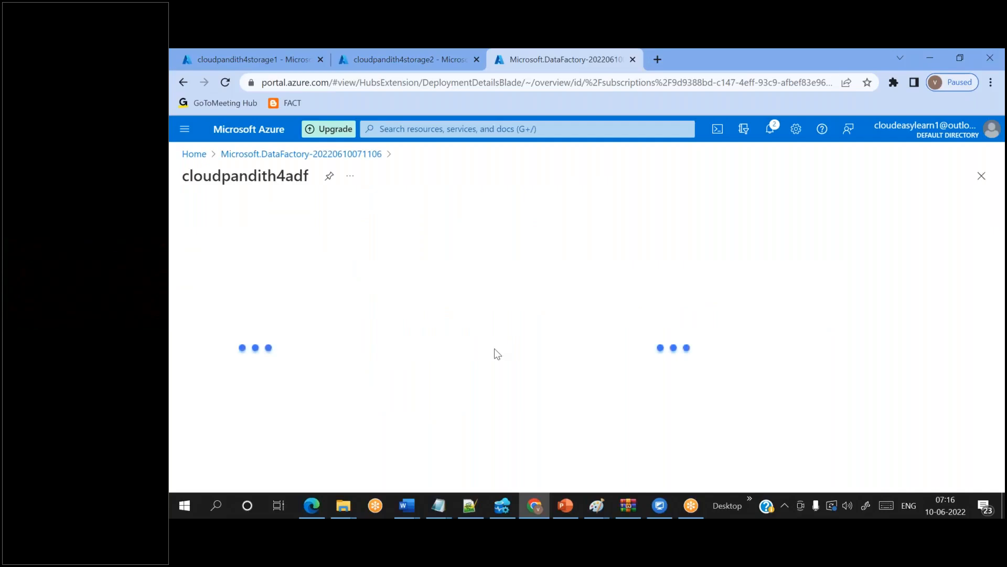
scroll(546, 367, "down", 2)
scroll(546, 367, "down", 1)
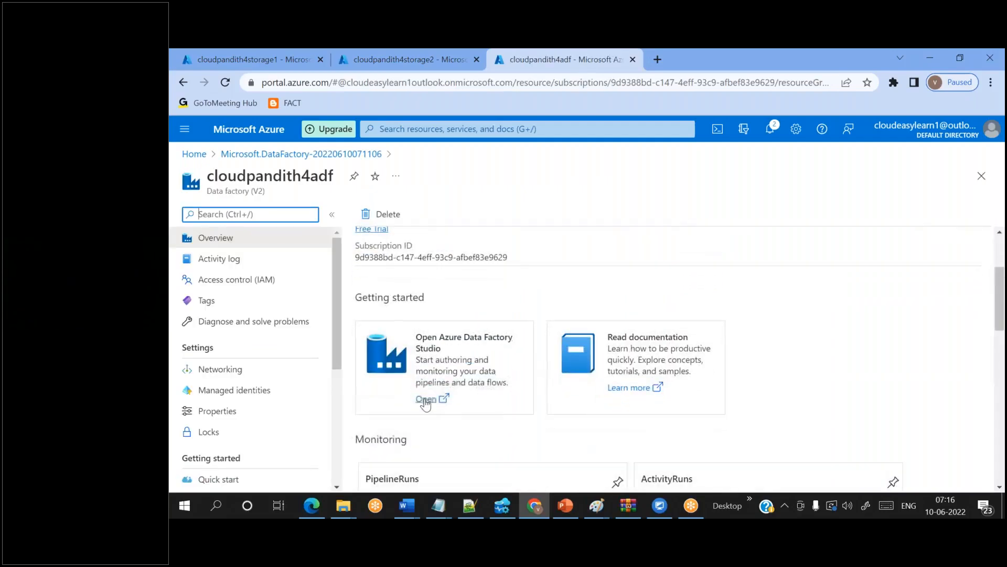
left_click(425, 401)
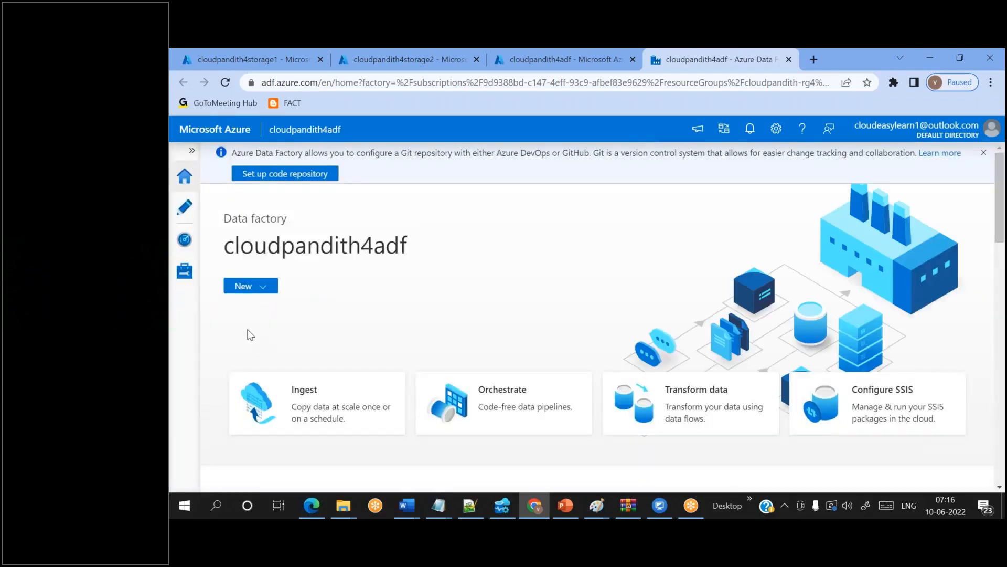
- Show the empty Linked services page in the Manage hub, then switch to PowerPoint
left_click(185, 270)
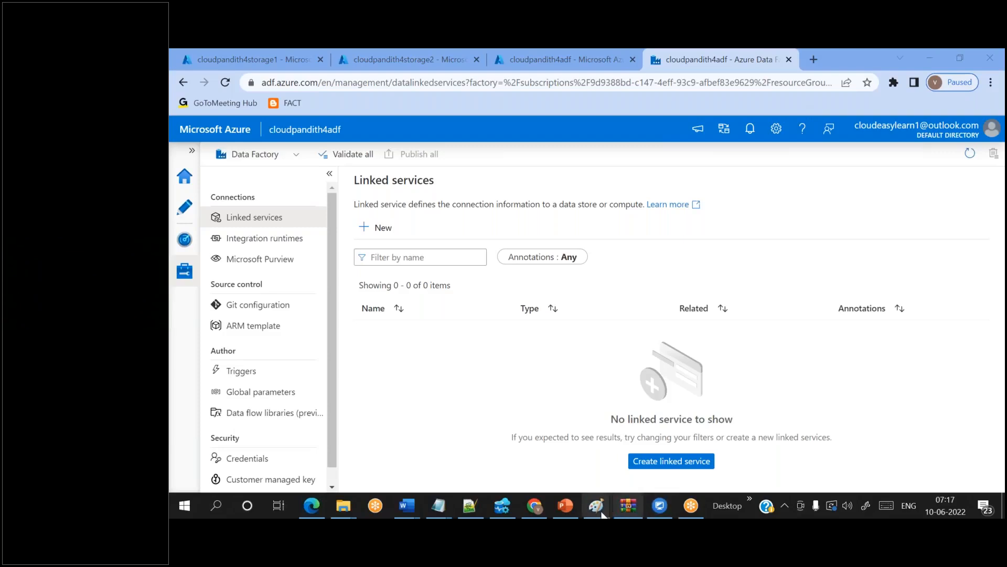
mouse_move(603, 514)
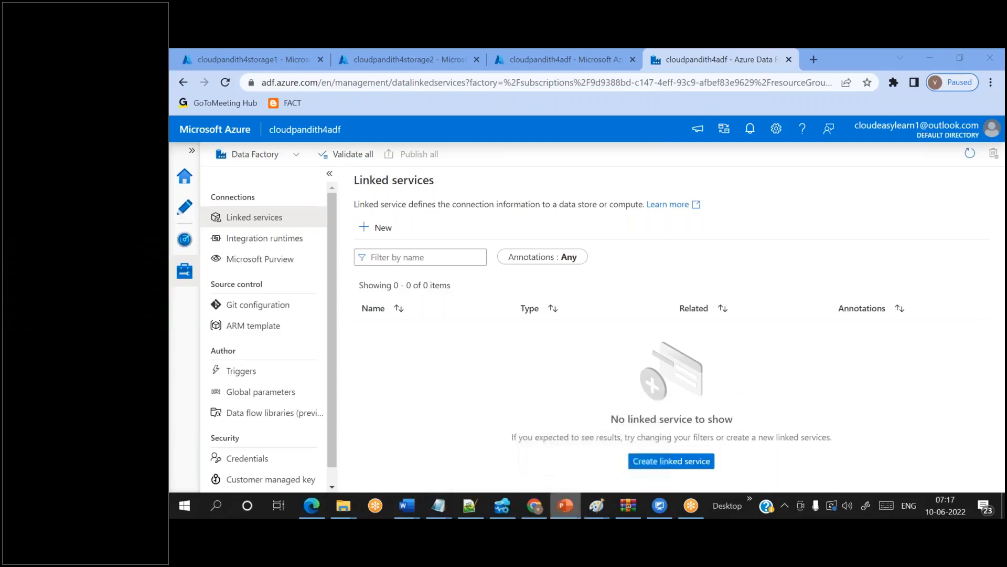
left_click(564, 505)
- Present slide 14, 'What is Azure Data Factory', with its SQL-to-Blob copy diagram fully built
left_click(247, 291)
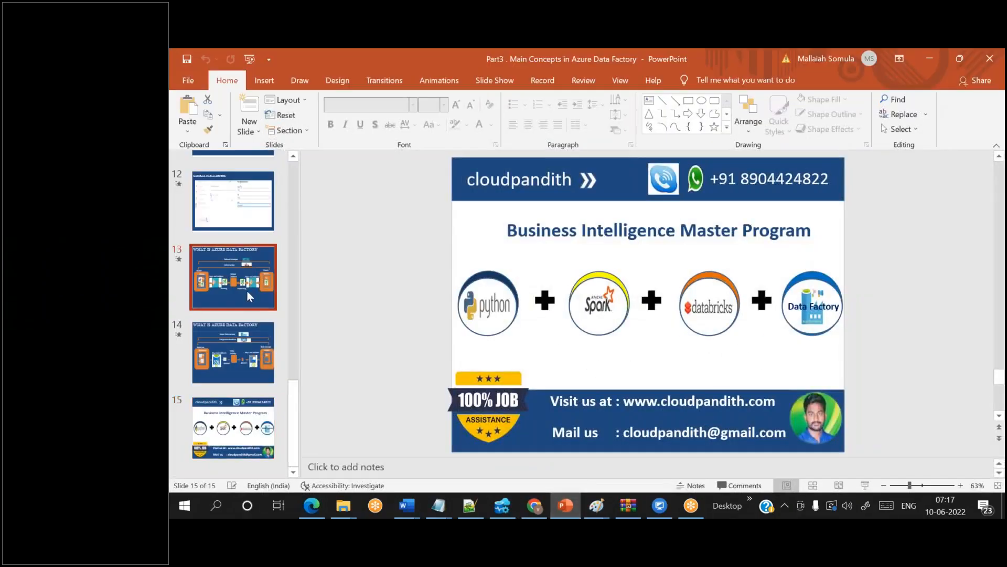
left_click(260, 344)
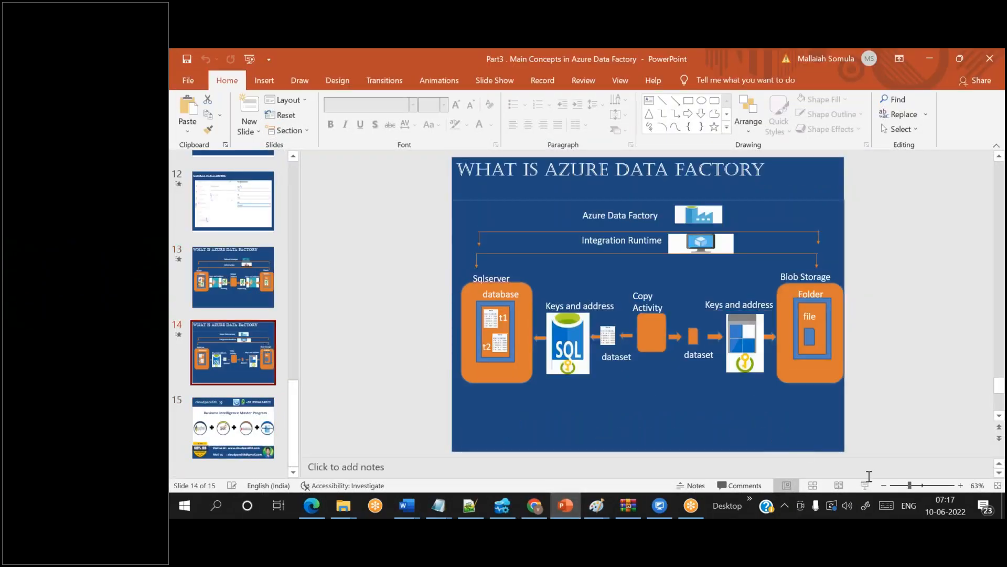
key("shift+F5")
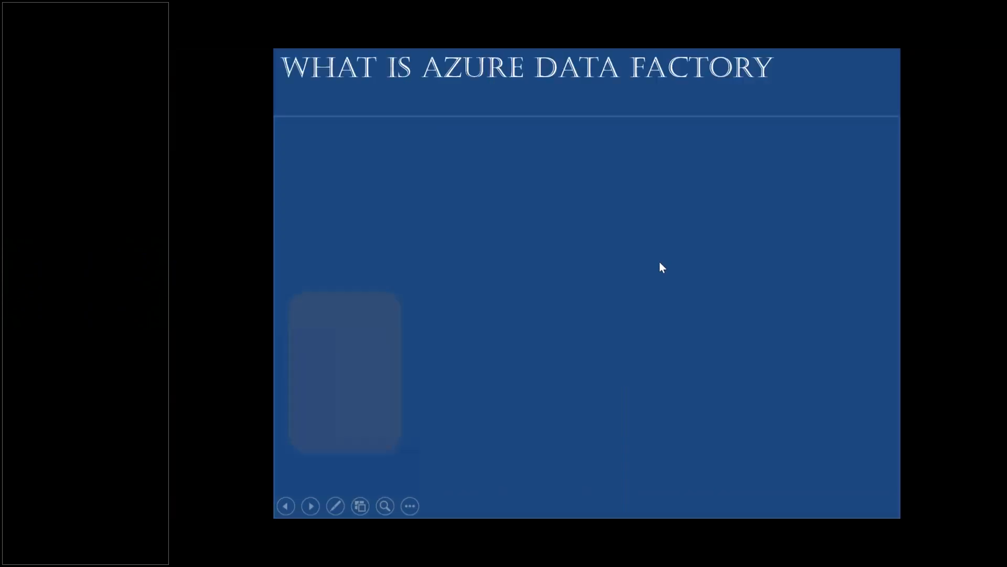
key("Right")
key("Right")
key("Right")
key("Right")
key("Right")
key("Right")
key("Right")
key("Right")
key("Right")
key("Right")
key("Right")
key("Right")
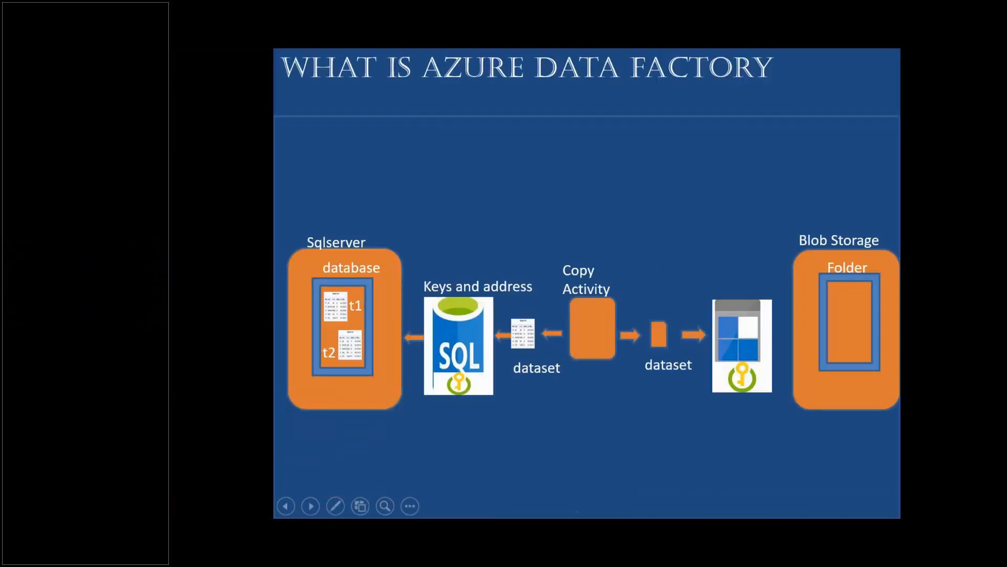
key("Left")
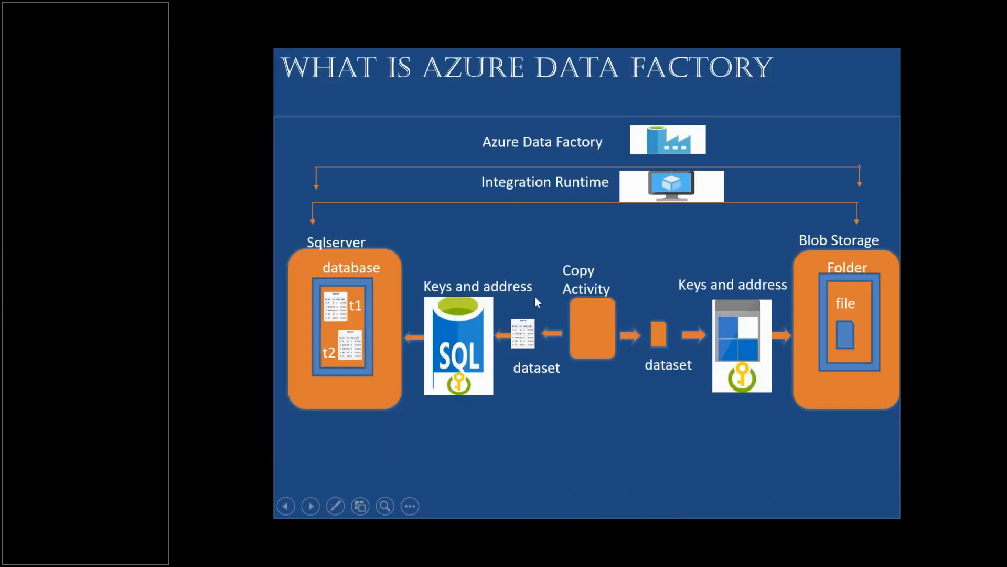
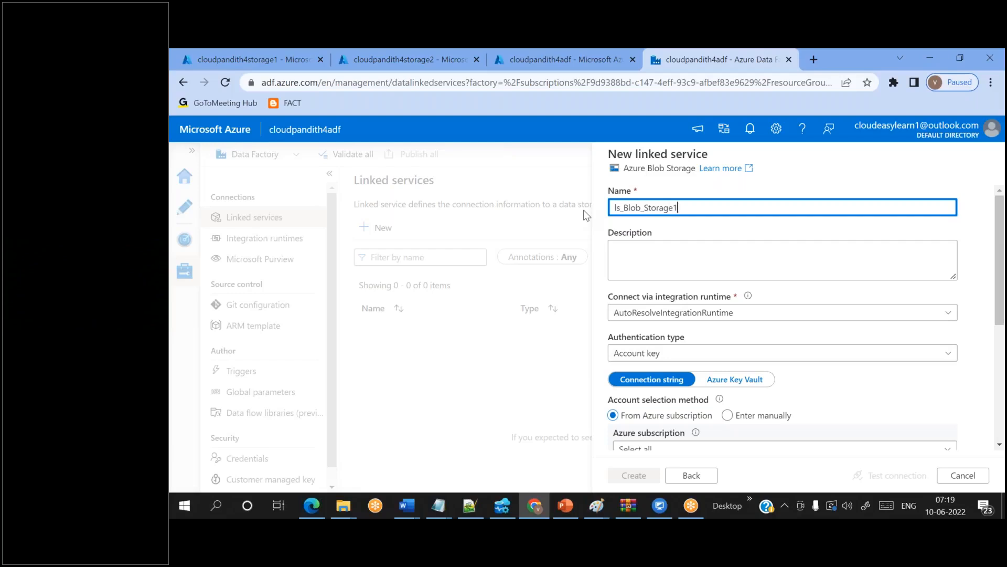
- Point the linked service at the Free Trial subscription and storage account cloudpandith4storage1
scroll(662, 294, "down", 3)
left_click(659, 290)
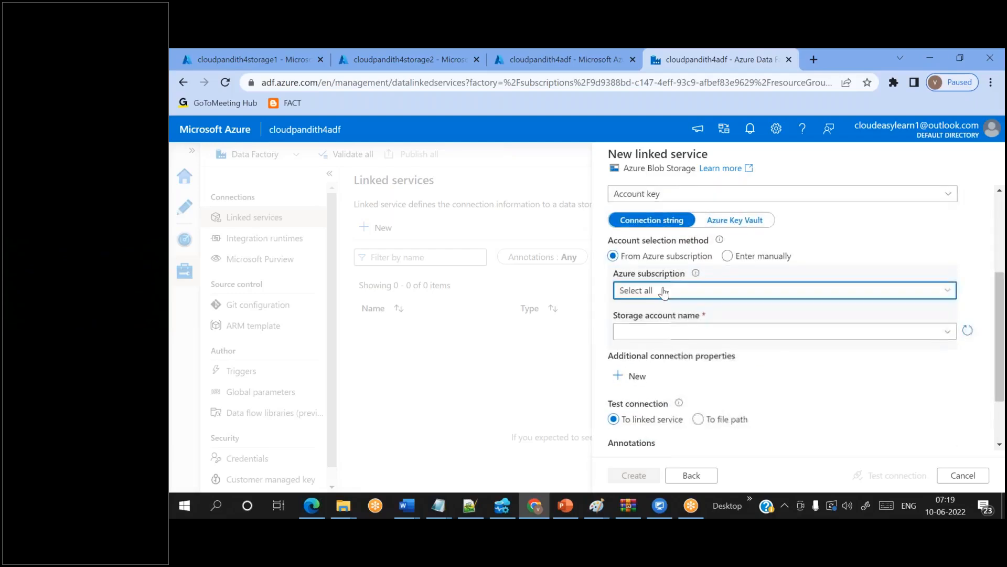
left_click(659, 332)
left_click(659, 332)
type("c")
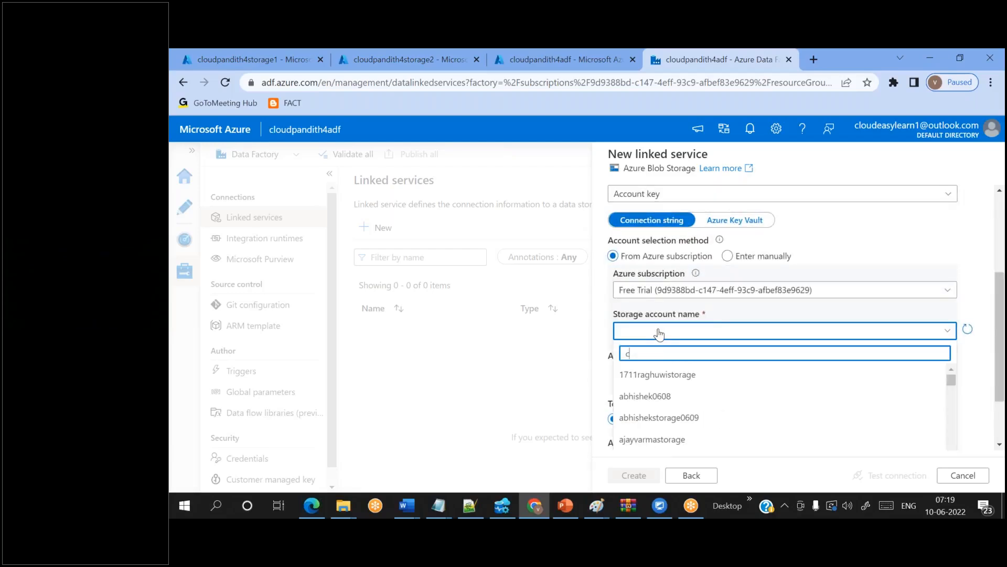
type("loudpandith")
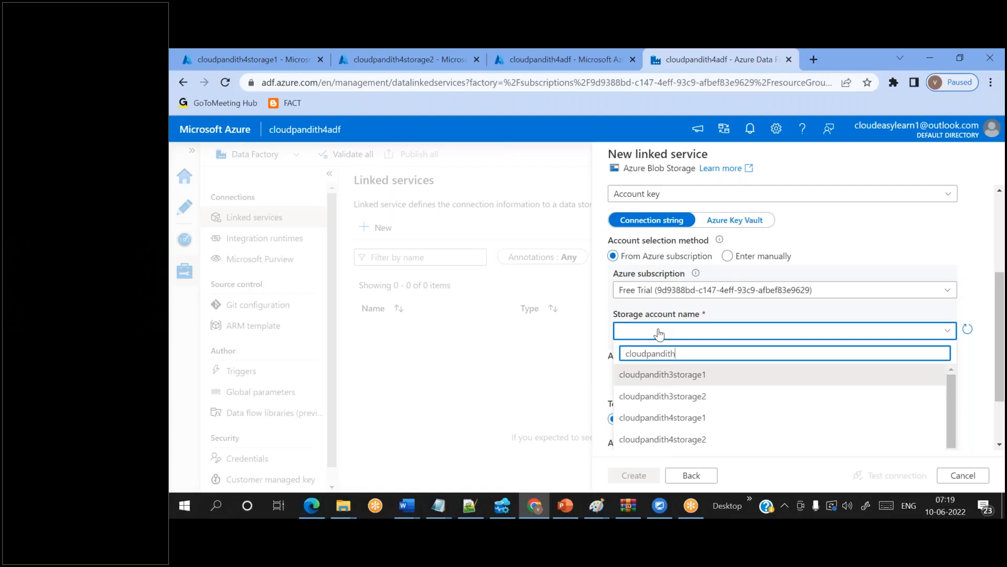
left_click(659, 417)
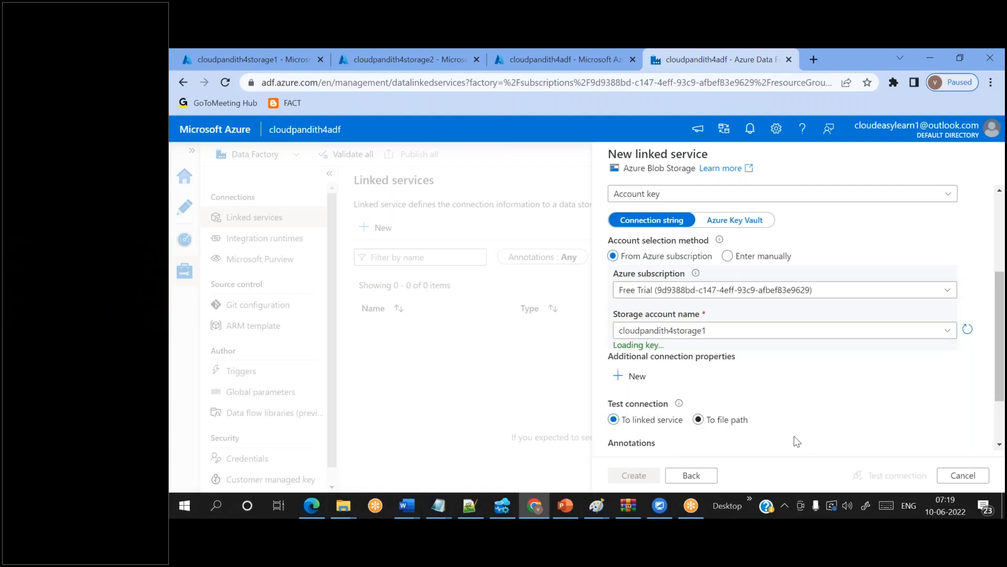
- Test the connection and create the ls_Blob_Storage1 linked service
left_click(871, 476)
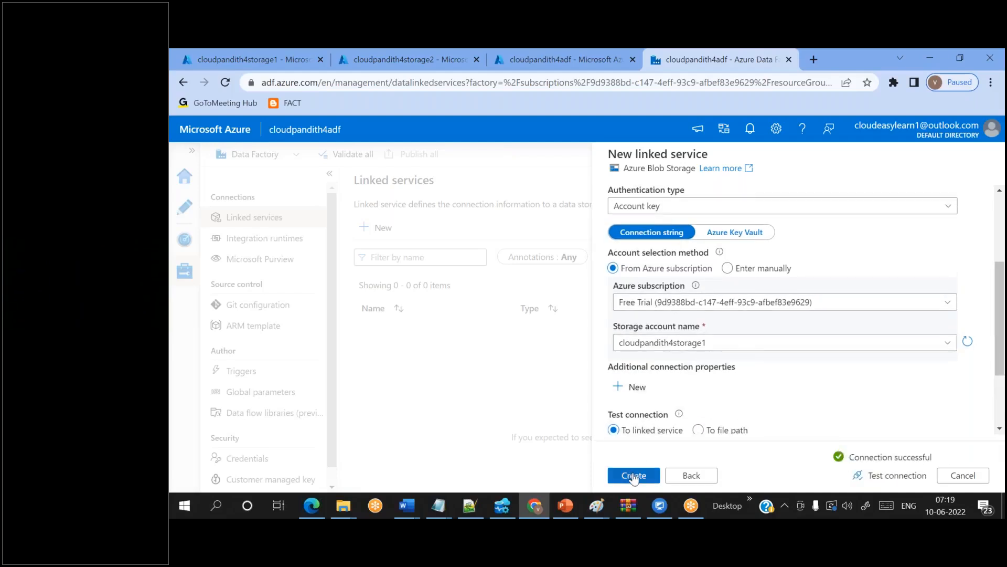
left_click(634, 476)
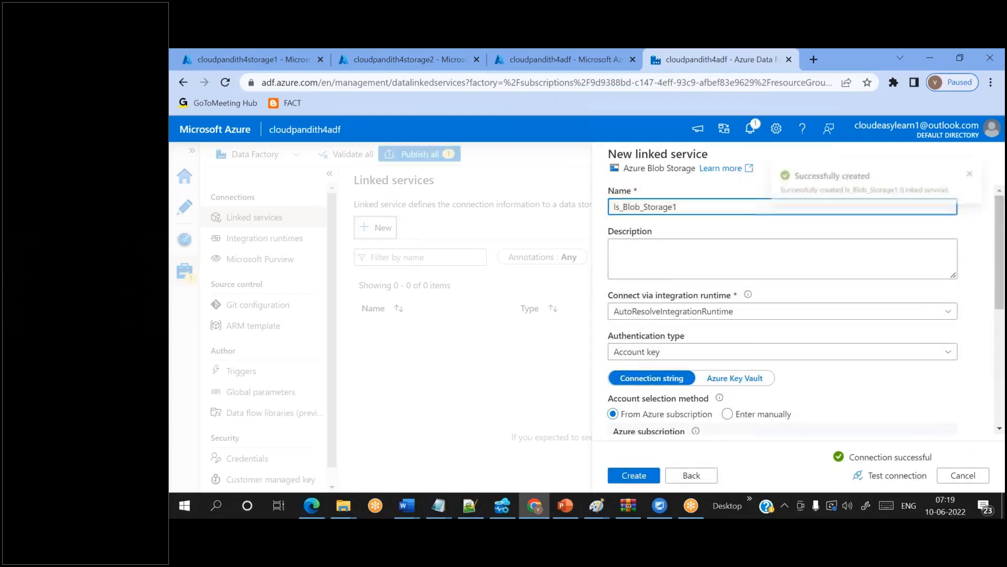
left_click(376, 227)
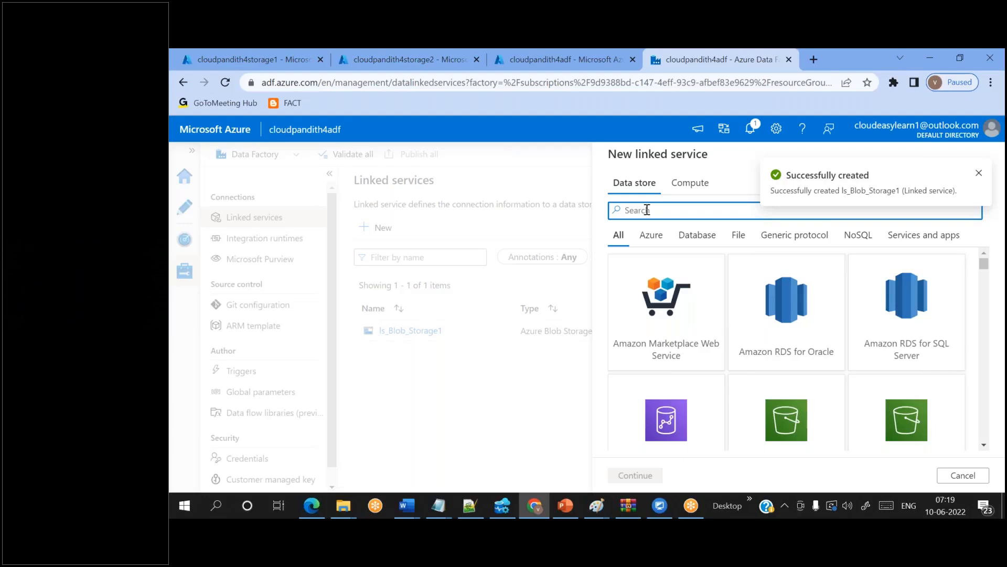
type("blob")
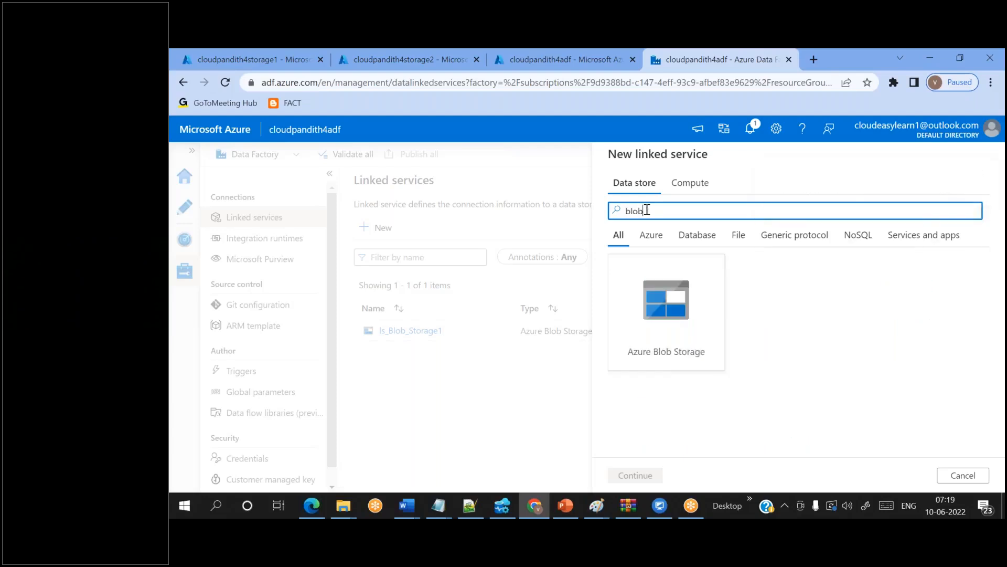
double_click(652, 328)
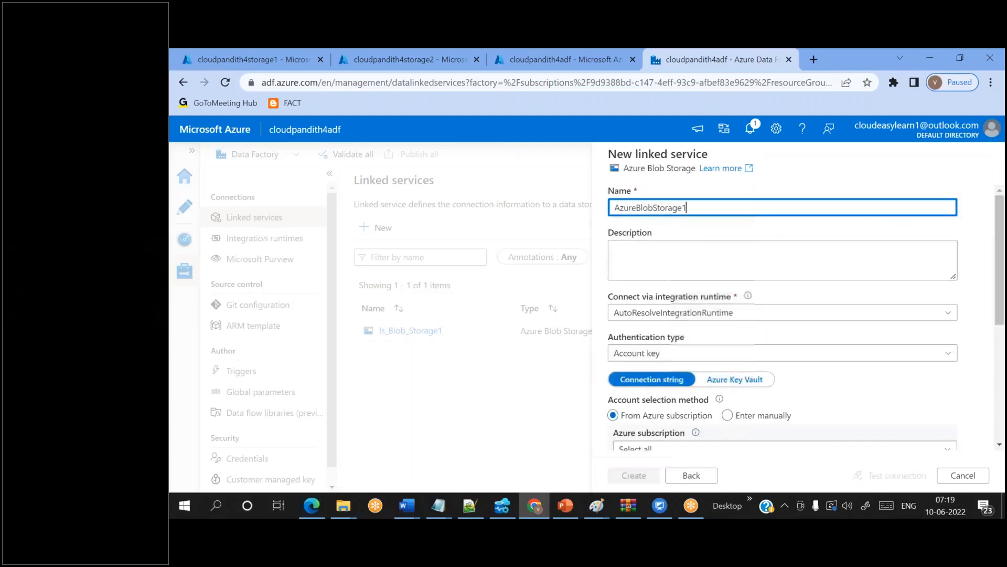
scroll(688, 247, "down", 3)
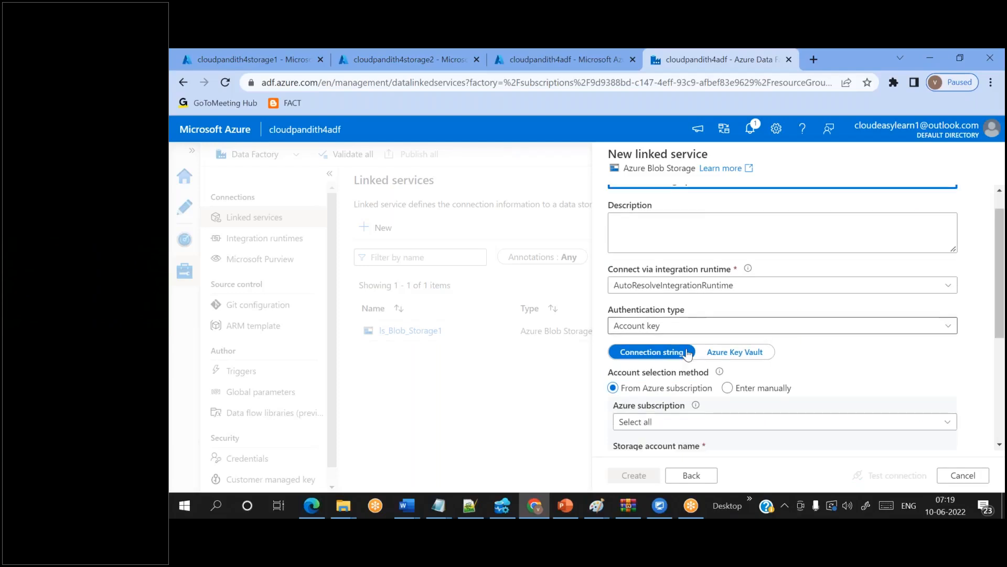
left_click(681, 278)
left_click(681, 323)
left_click(670, 321)
type("b")
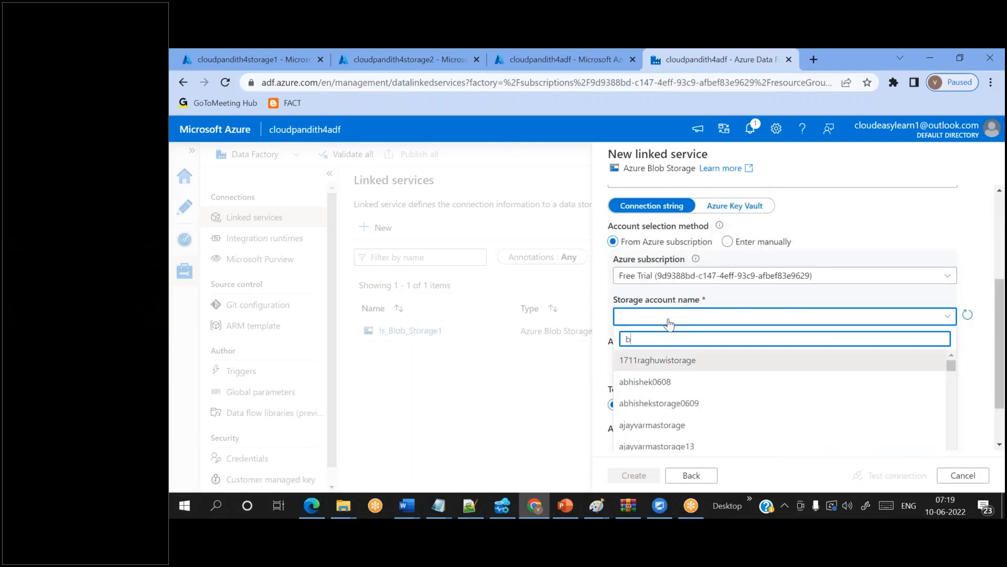
key("BackSpace")
type("cloudpandith4")
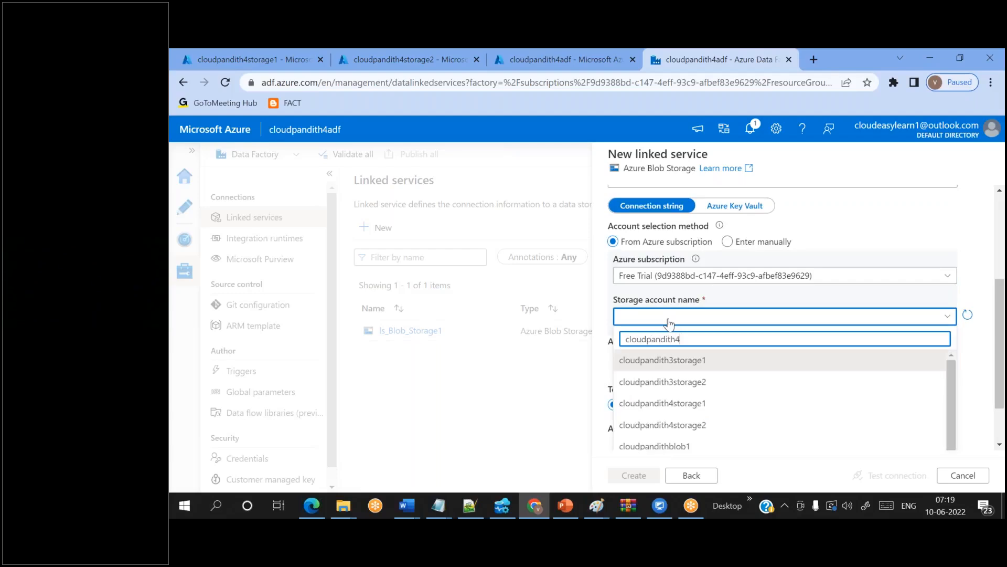
left_click(663, 361)
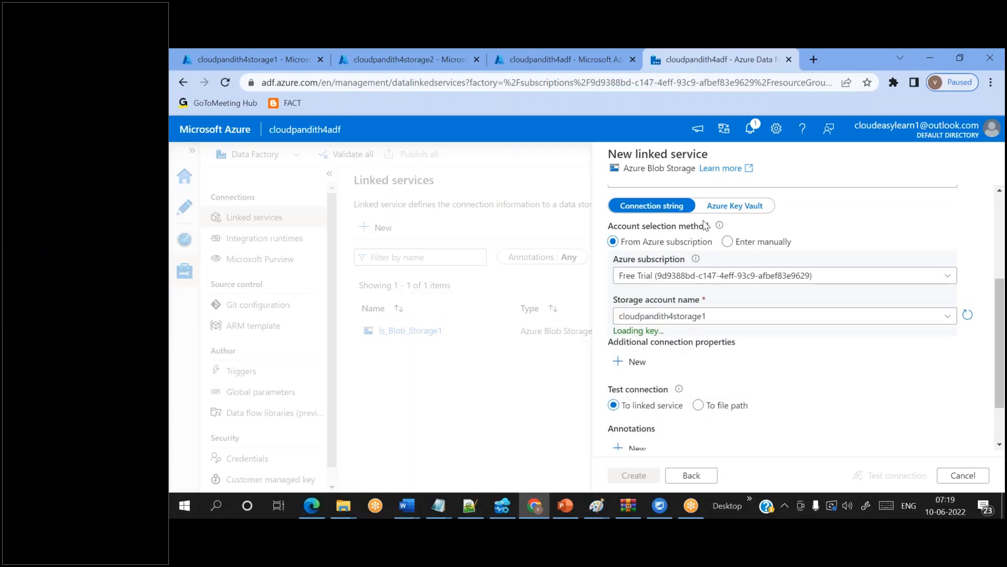
scroll(724, 275, "up", 3)
scroll(724, 276, "up", 1)
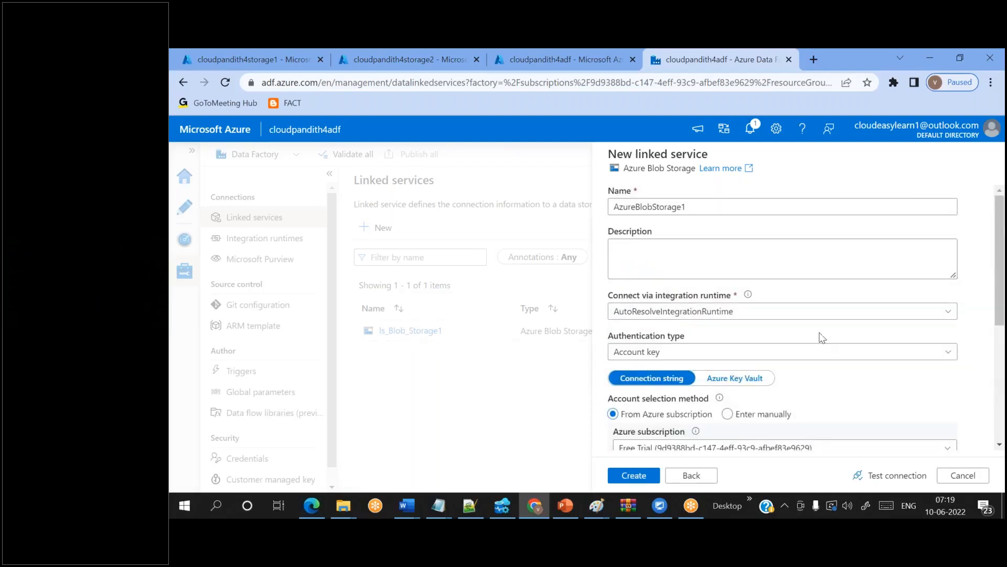
scroll(786, 345, "down", 5)
scroll(786, 345, "up", 5)
scroll(785, 345, "down", 5)
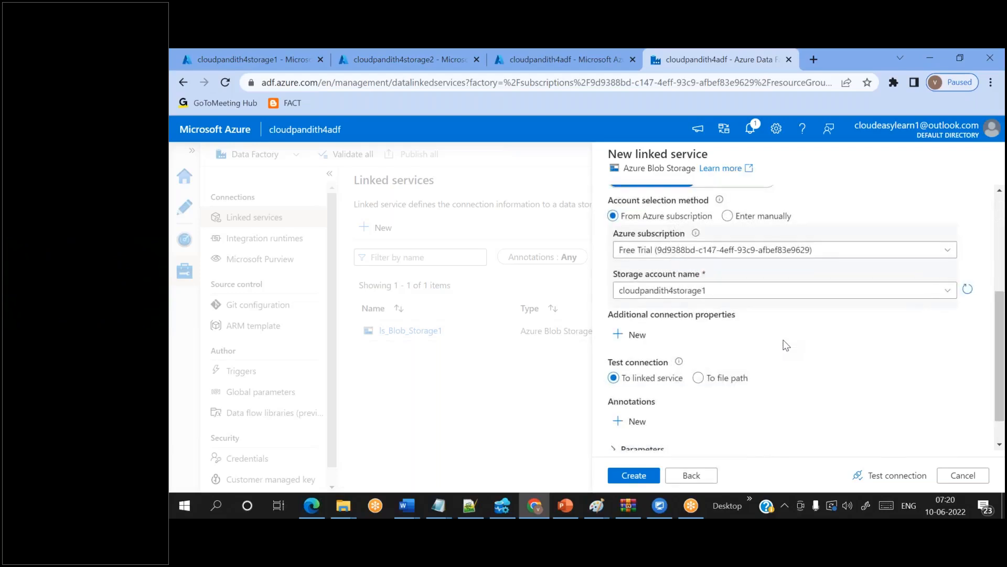
scroll(792, 389, "up", 5)
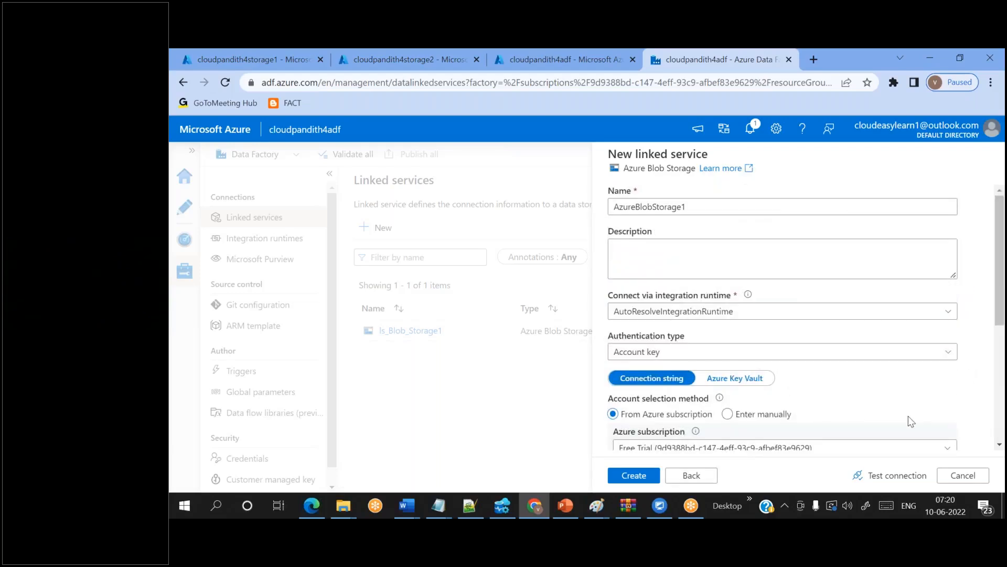
left_click(962, 474)
left_click(546, 342)
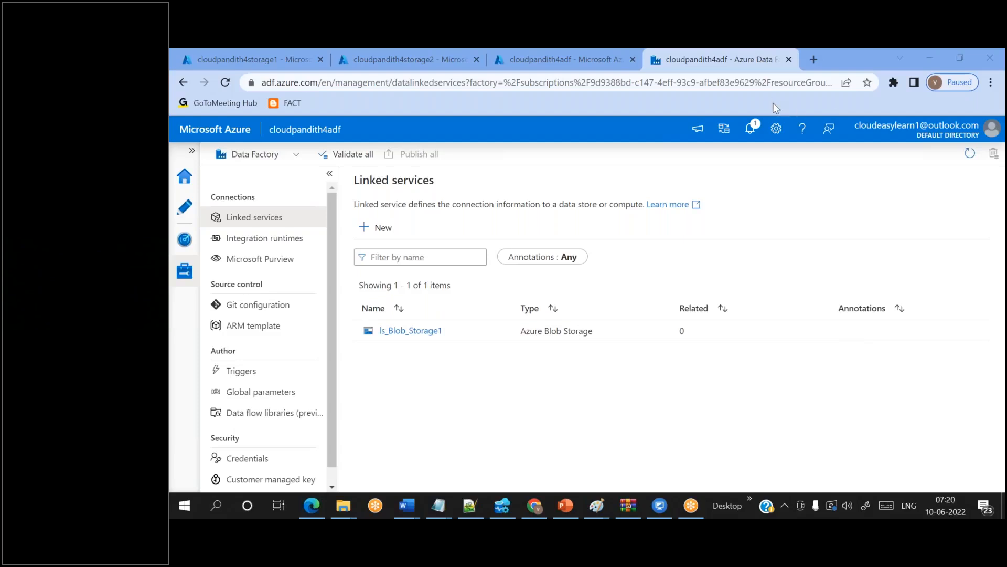
left_click(382, 227)
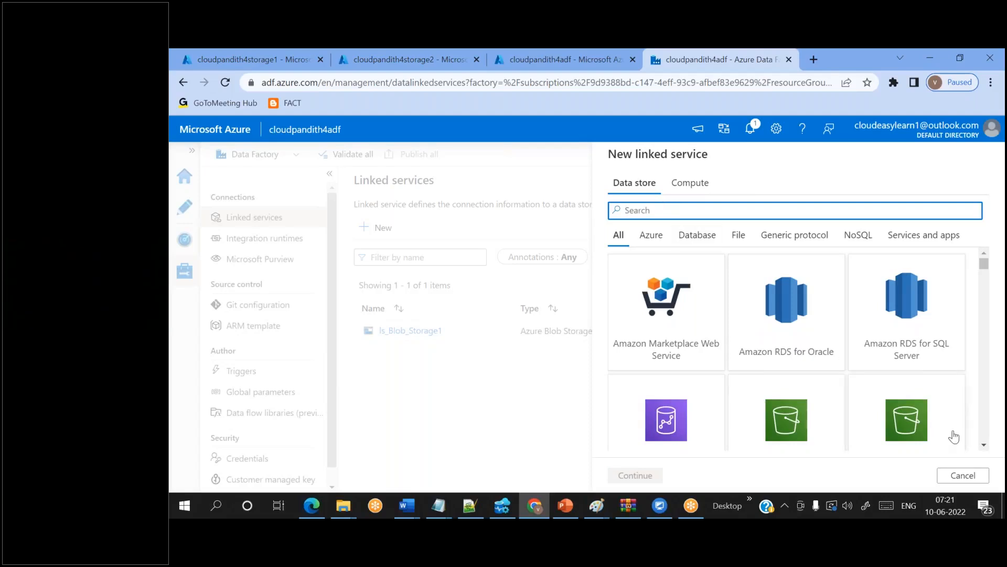
left_click(962, 475)
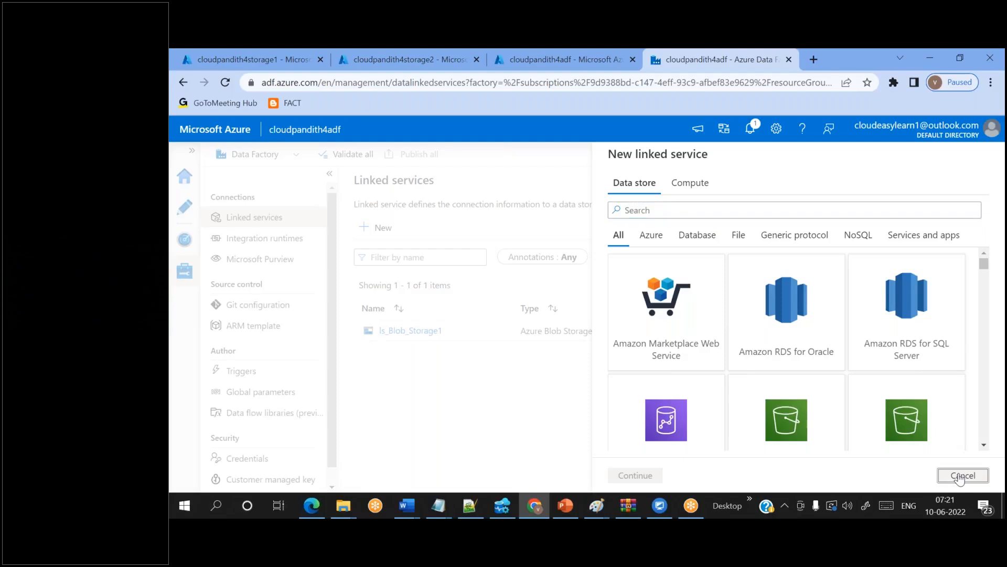
- Review ls_Blob_Storage1's storage account settings and close it unchanged
left_click(404, 331)
scroll(800, 395, "down", 3)
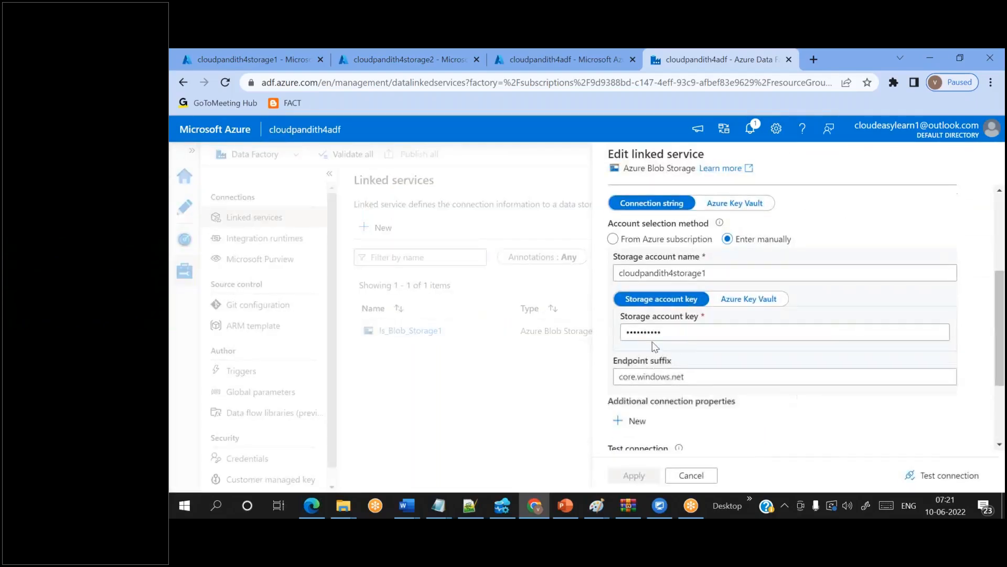
double_click(665, 273)
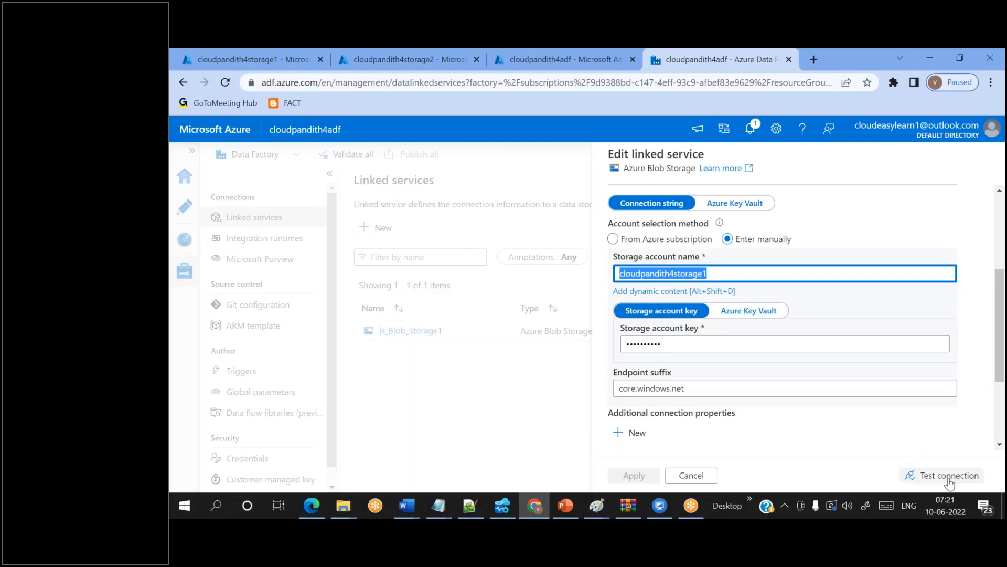
left_click(692, 475)
- Start a new Azure Blob Storage linked service named ls_Blob_Storage2
left_click(378, 228)
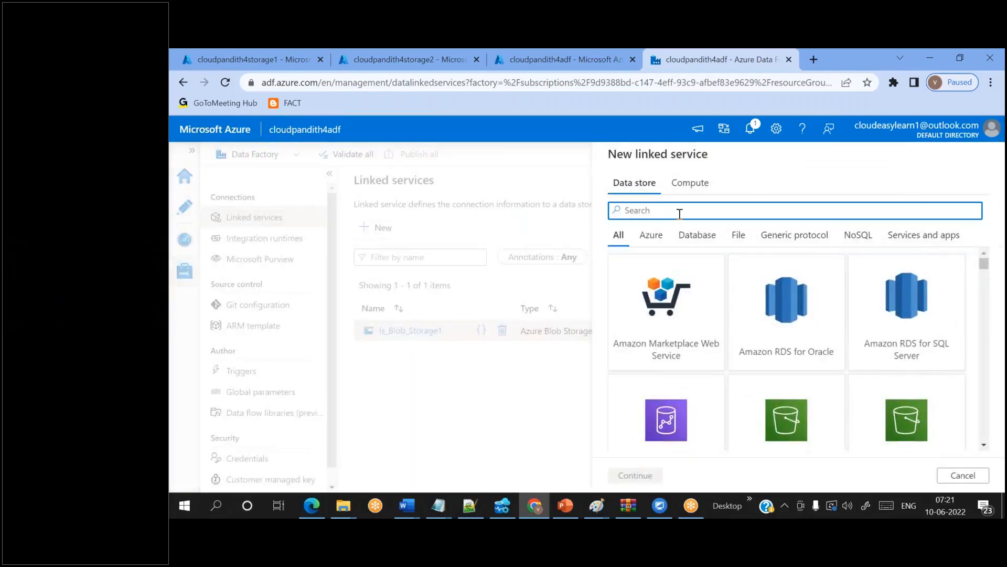
type("blob")
double_click(679, 315)
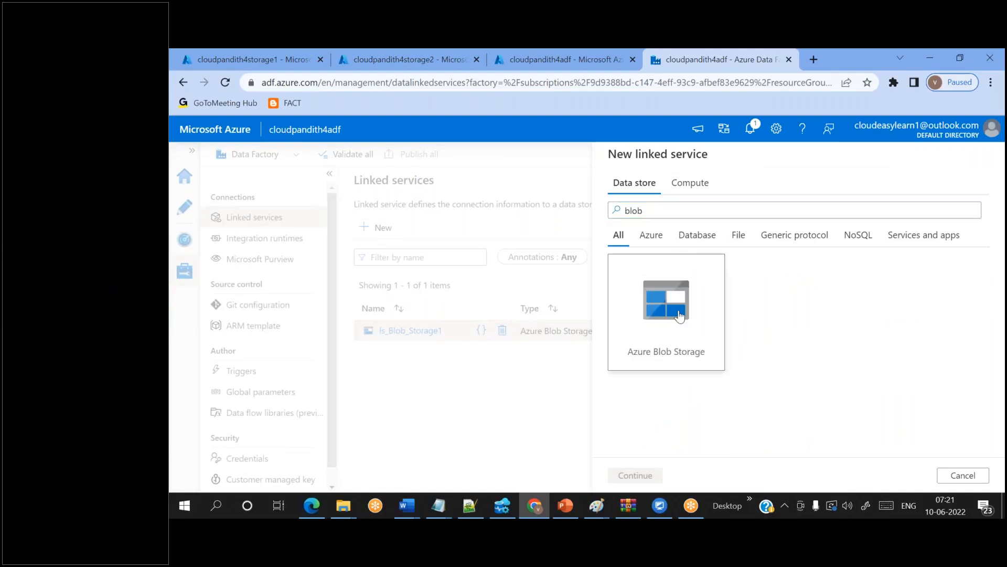
left_click_drag(685, 207, 598, 213)
key("BackSpace")
type("ls")
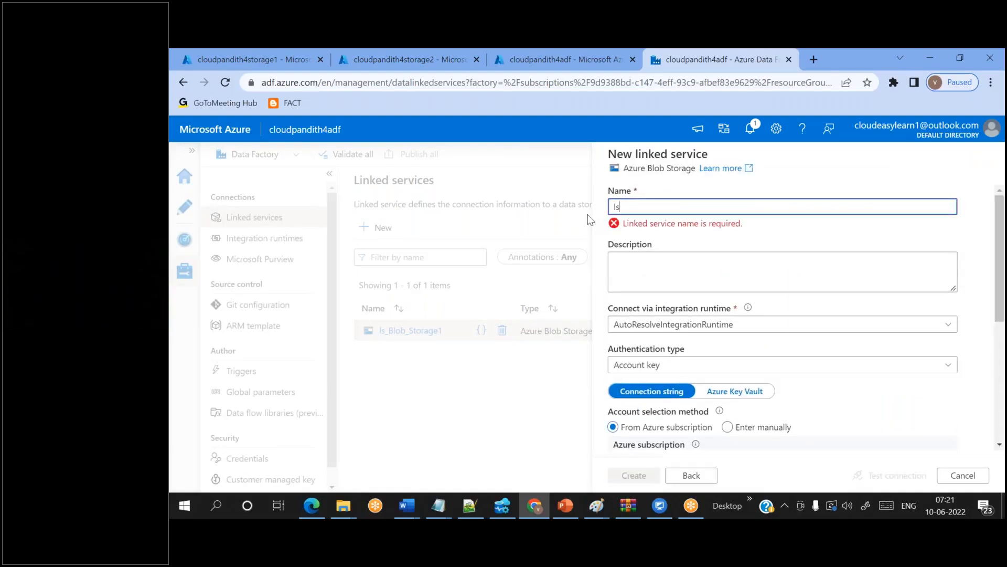
type("_Blob_Storage2")
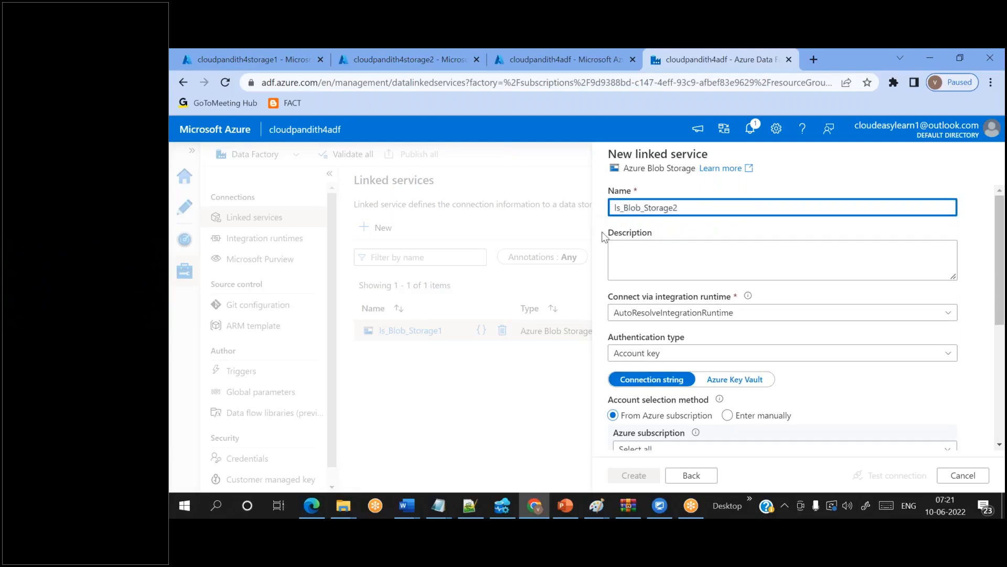
- Connect it to Free Trial and cloudpandith4storage2, test, create it, and go to Author view
scroll(719, 335, "down", 2)
left_click(709, 336)
left_click(684, 378)
left_click(681, 373)
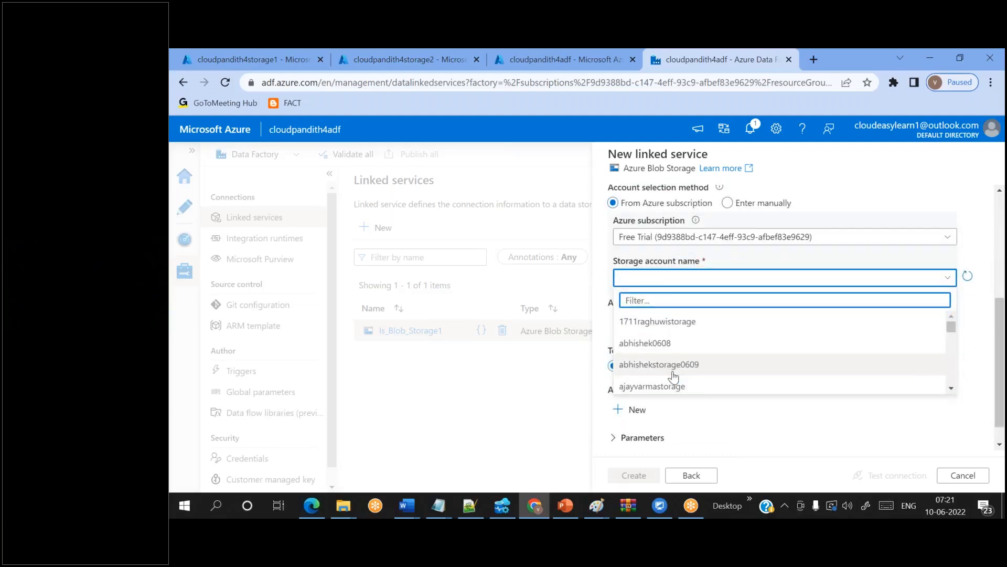
type("cloudpandith4")
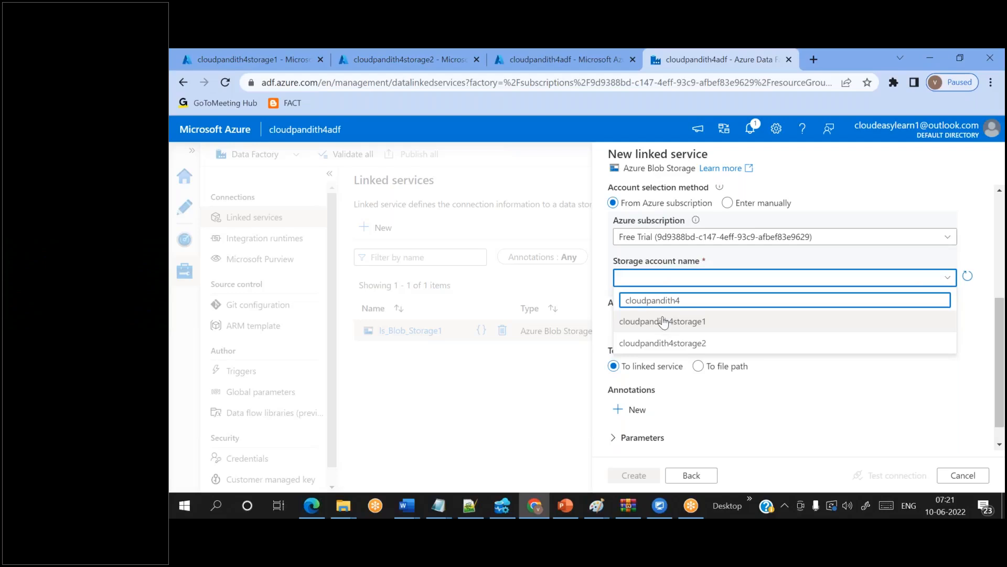
left_click(664, 342)
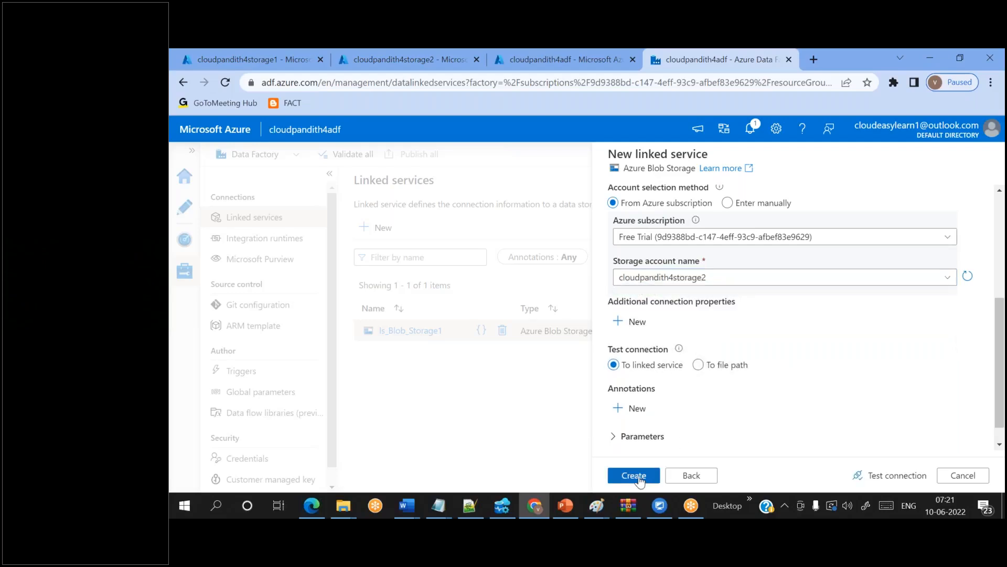
left_click(892, 476)
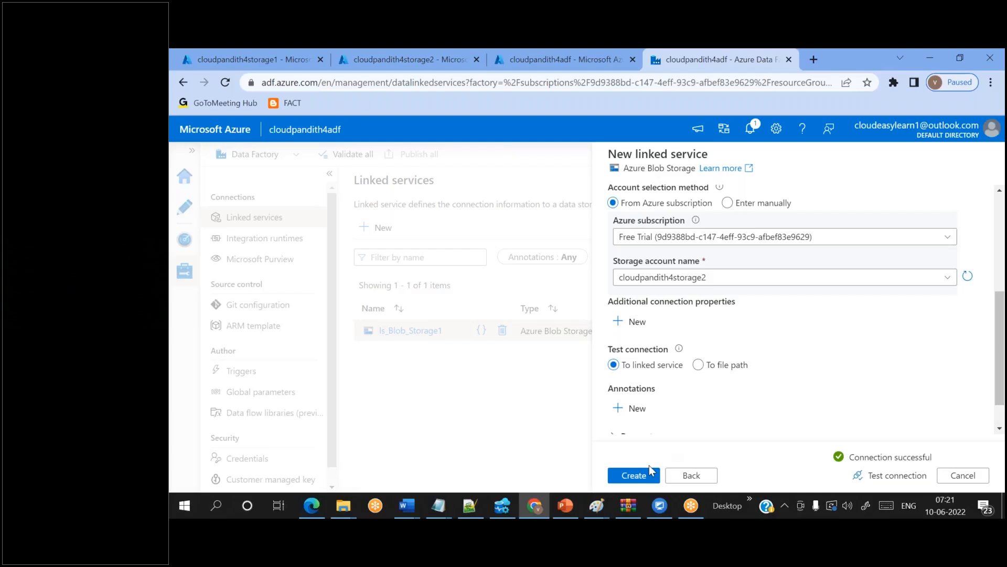
left_click(639, 477)
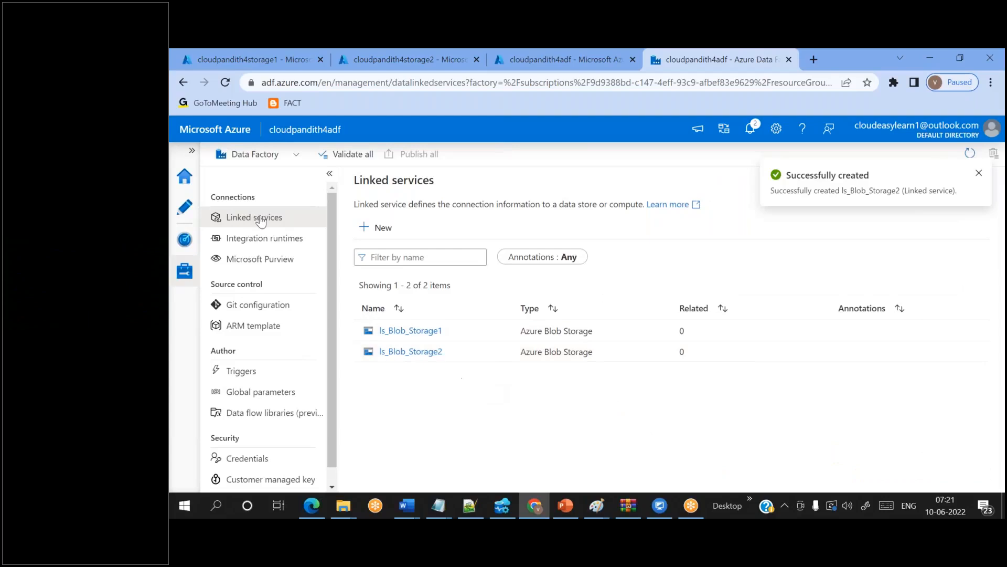
left_click(184, 207)
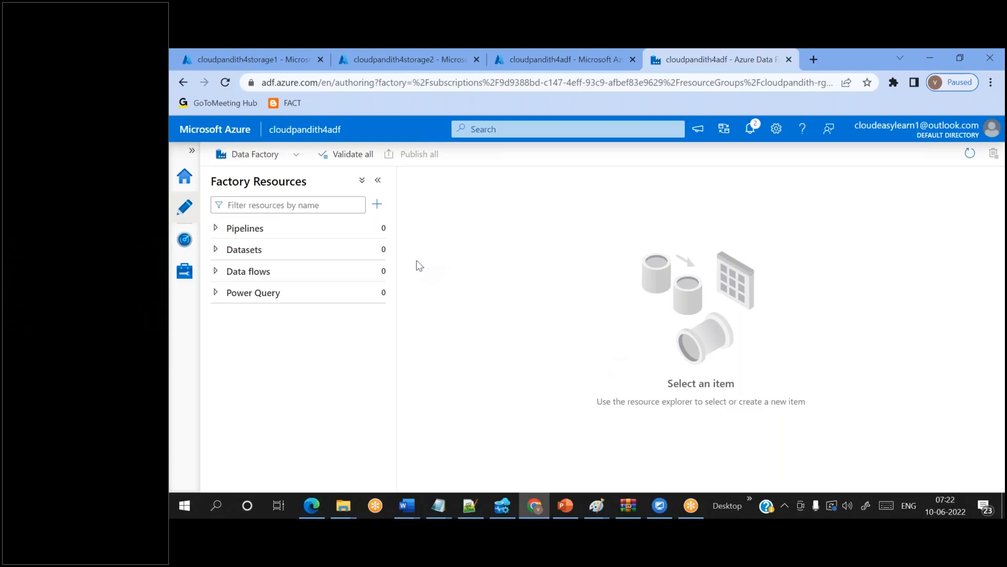
mouse_move(377, 253)
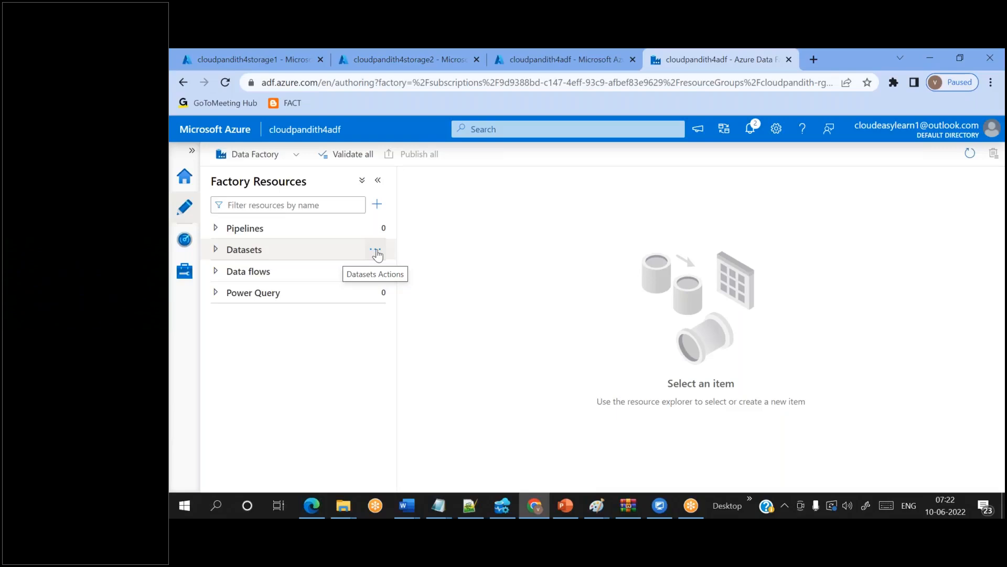
- Start a new dataset, try the blob and database data store searches, then cancel
left_click(377, 253)
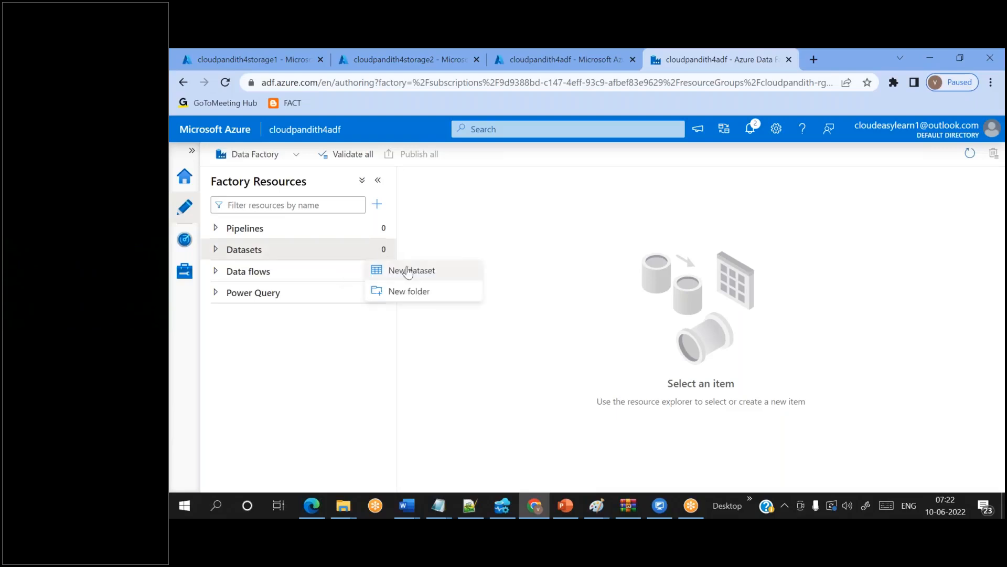
left_click(410, 270)
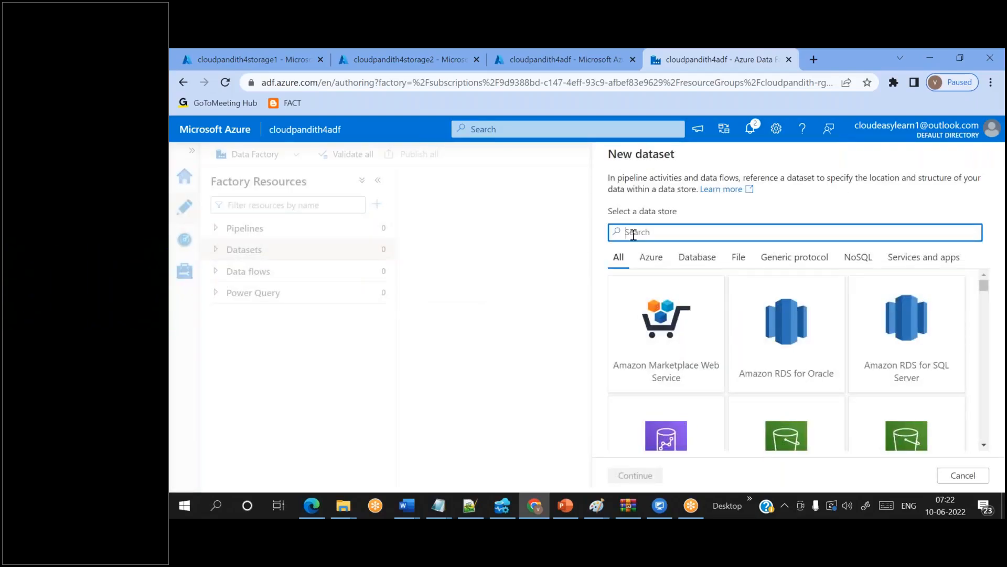
type("blobb")
left_click_drag(652, 232, 618, 233)
left_click(656, 232)
left_click(656, 233)
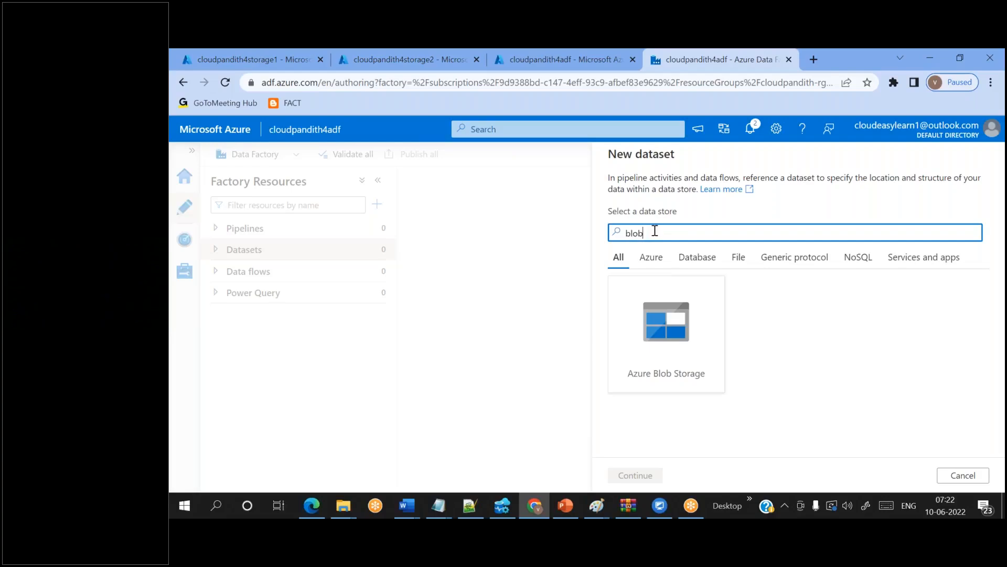
double_click(656, 354)
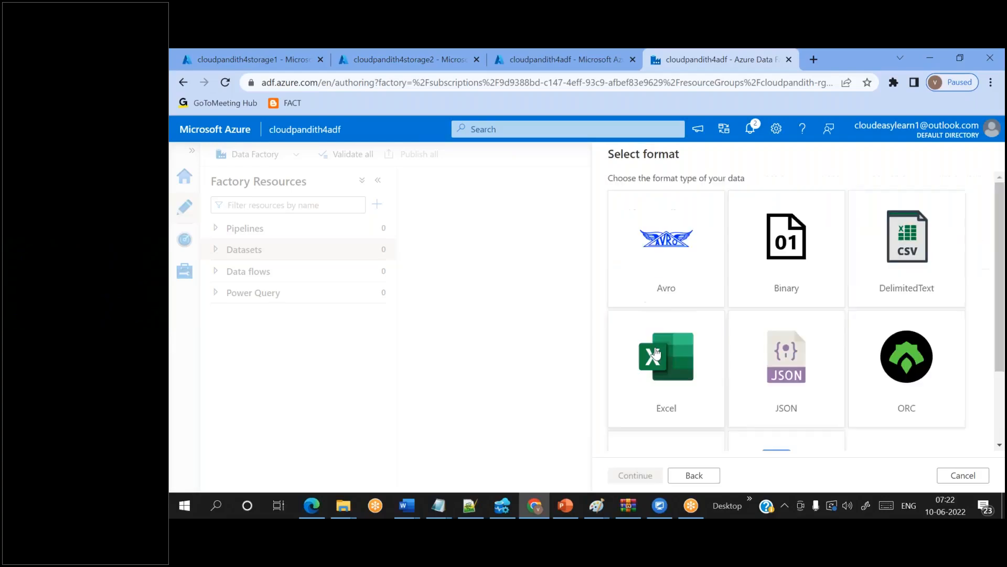
left_click(695, 475)
left_click_drag(658, 233, 613, 232)
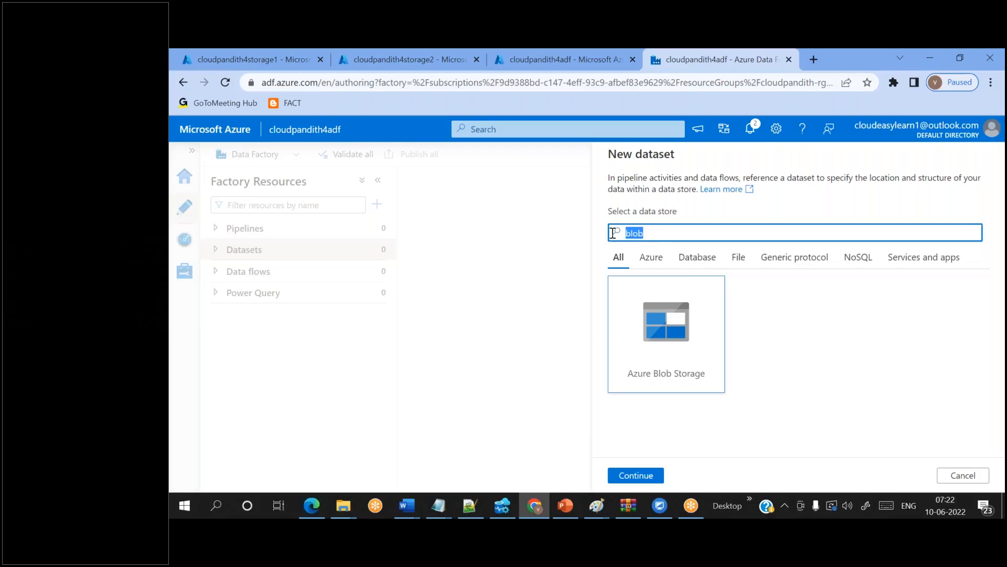
key("BackSpace")
type("database")
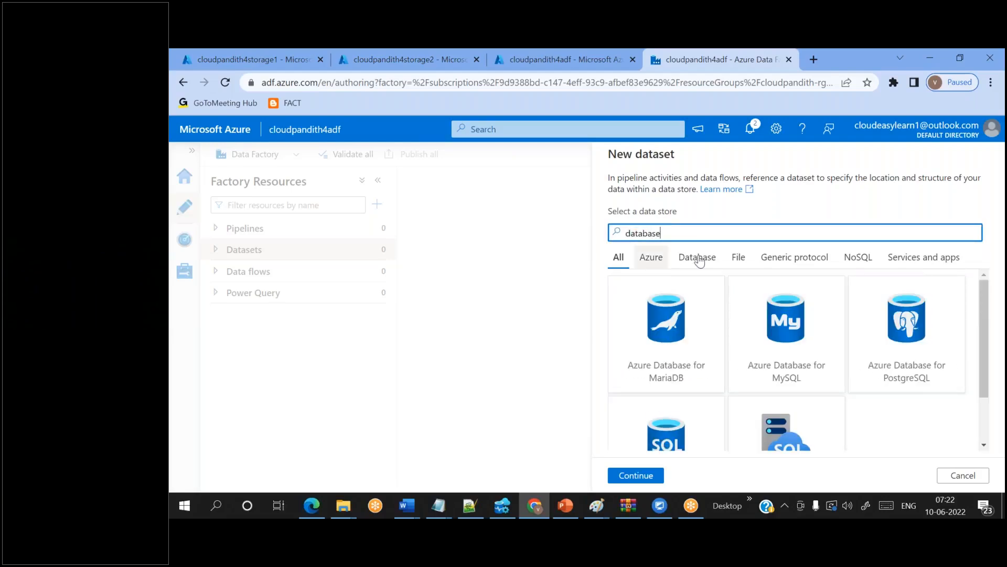
key("ctrl+a")
key("BackSpace")
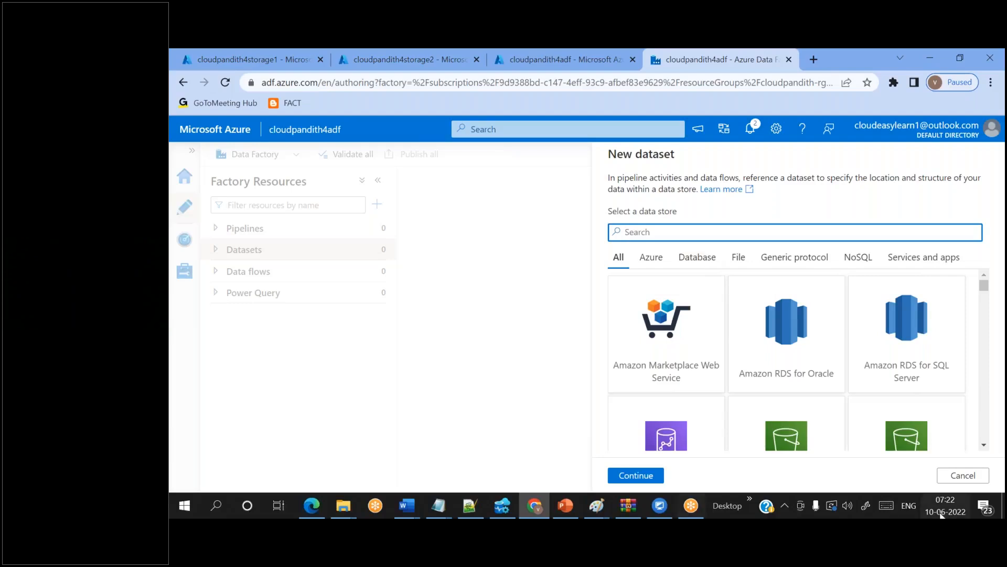
left_click(964, 476)
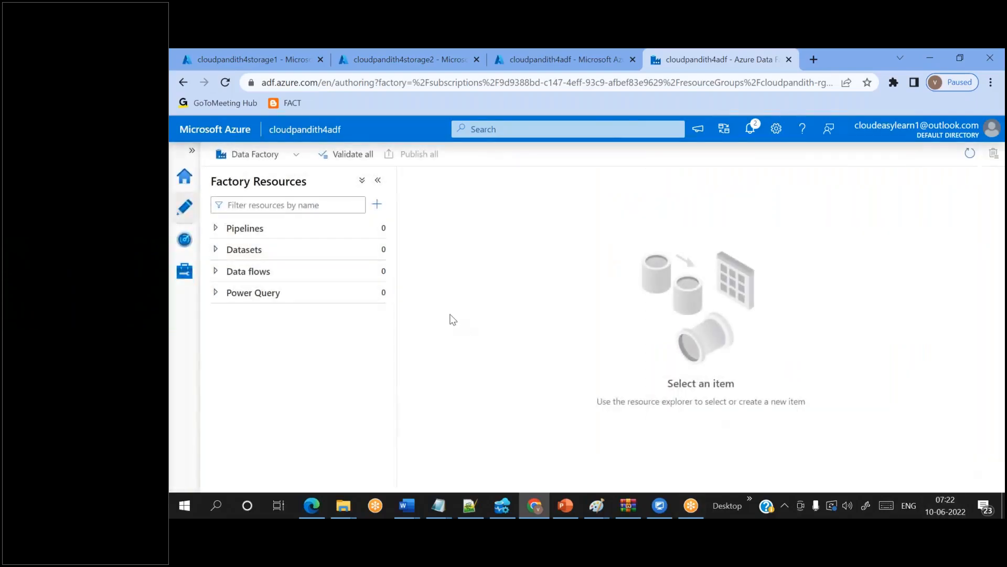
- Start a new dataset again and choose Azure Blob Storage as its data store
left_click(375, 250)
left_click(411, 272)
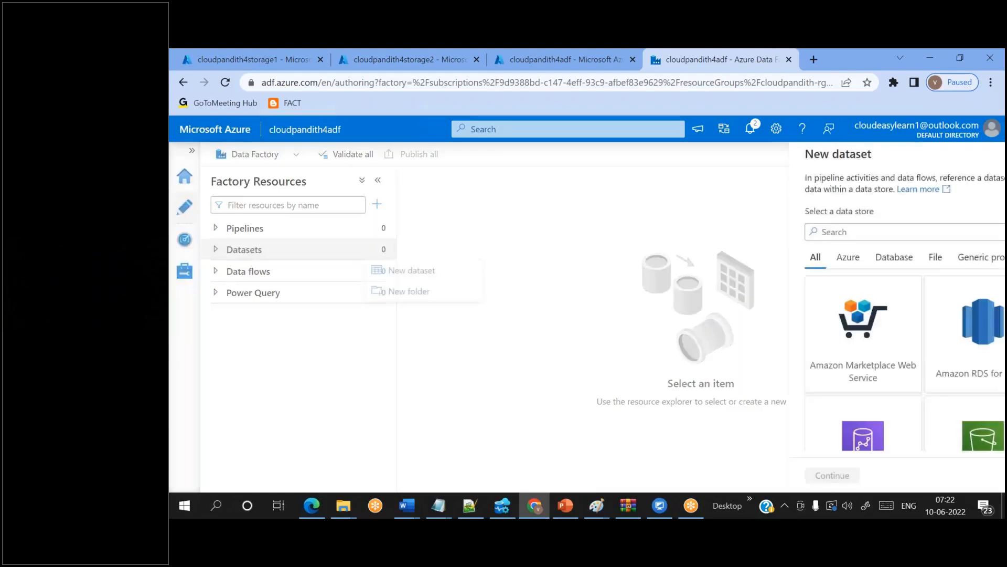
left_click(665, 233)
type("blob")
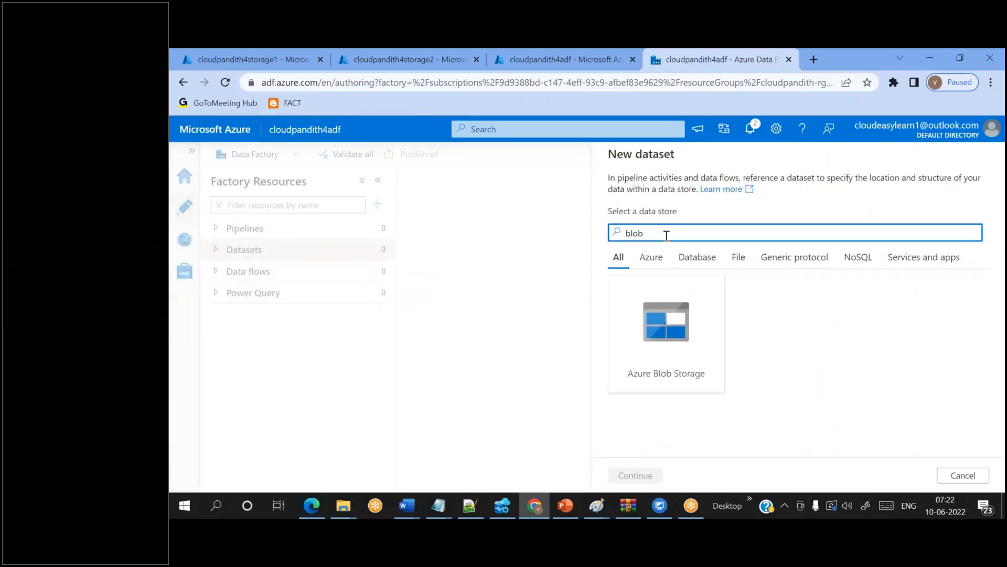
double_click(670, 331)
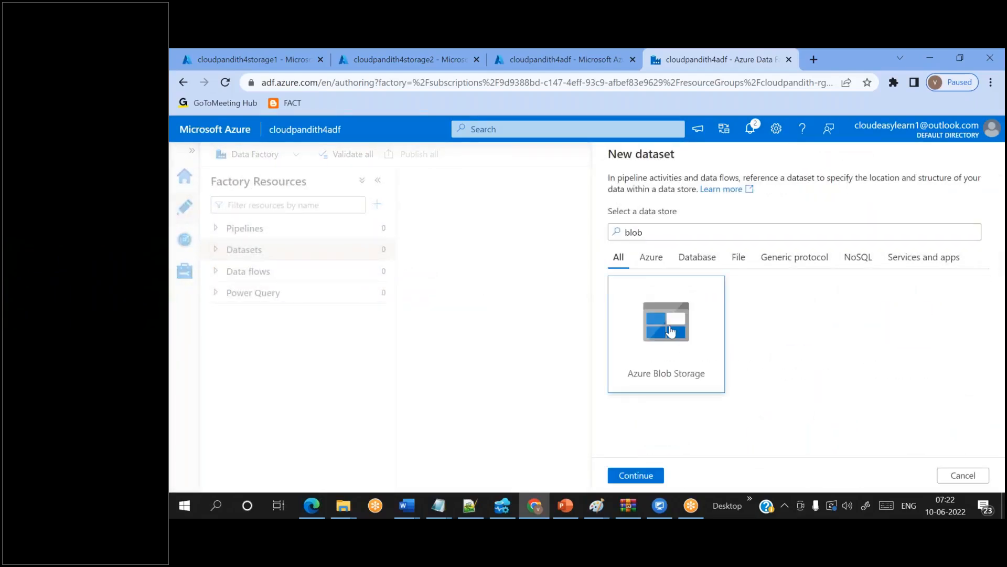
scroll(729, 330, "down", 3)
scroll(729, 330, "up", 3)
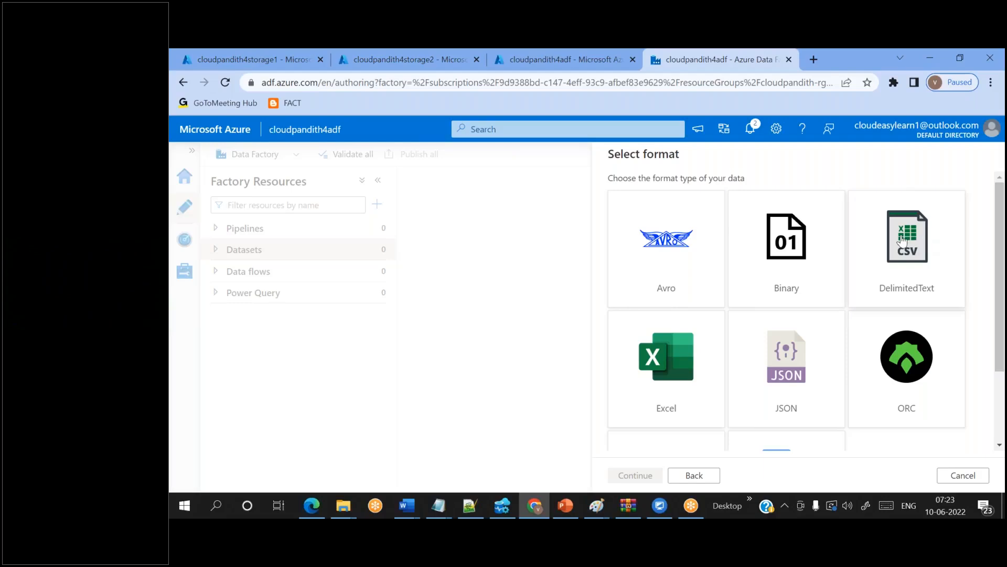
- Choose Binary format and clear the default dataset name Binary1
left_click(807, 256)
left_click(806, 256)
left_click_drag(645, 194, 592, 196)
key("BackSpace")
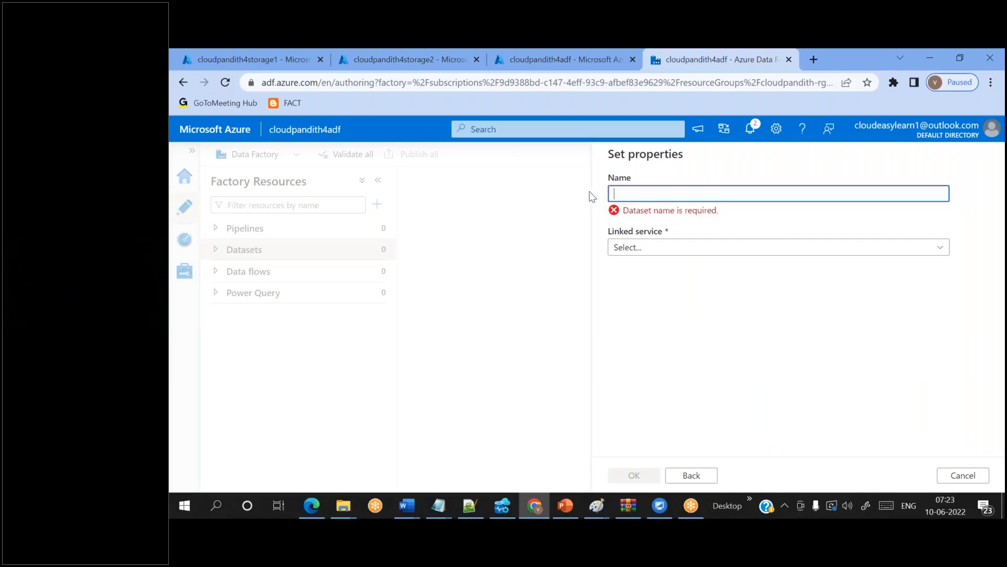
- Name the dataset DS_Blob_Storage1, leave its file path empty, and create it
type("DS_")
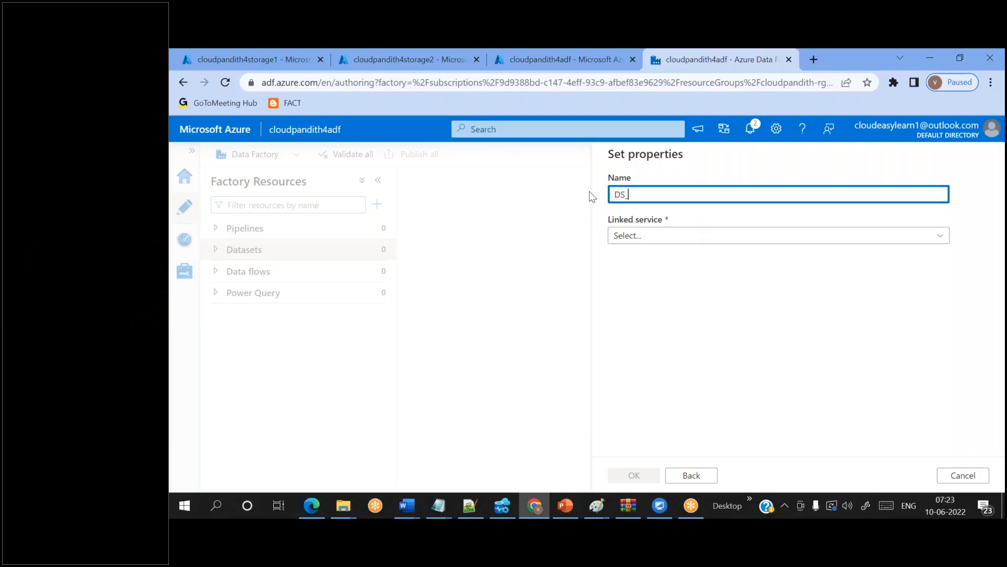
type("Blob")
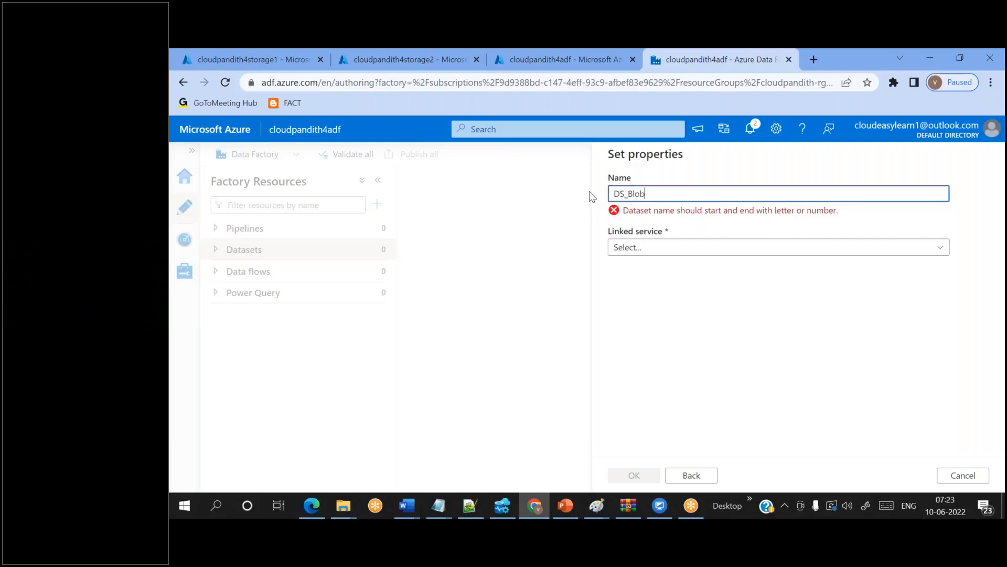
type("_Storage1")
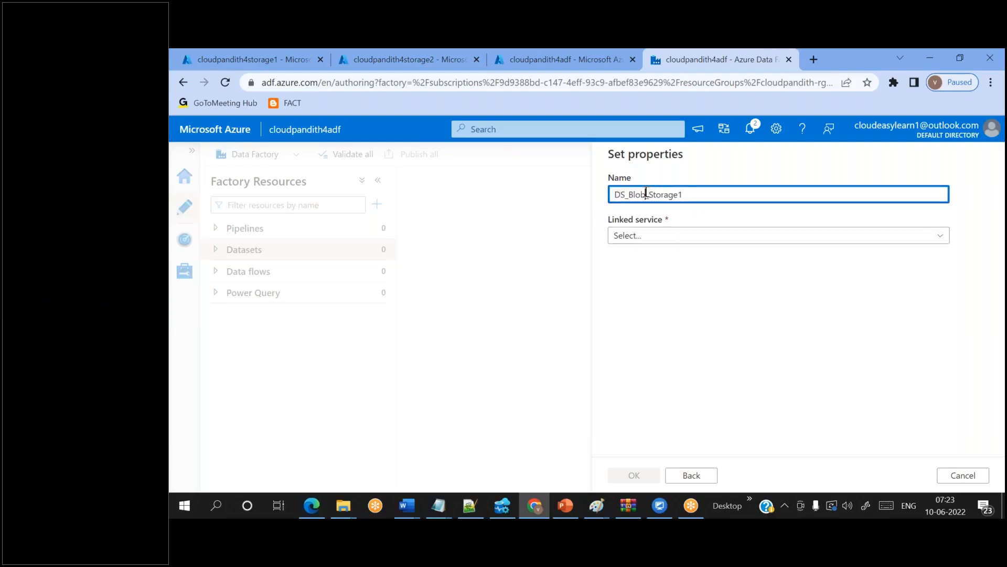
double_click(646, 192)
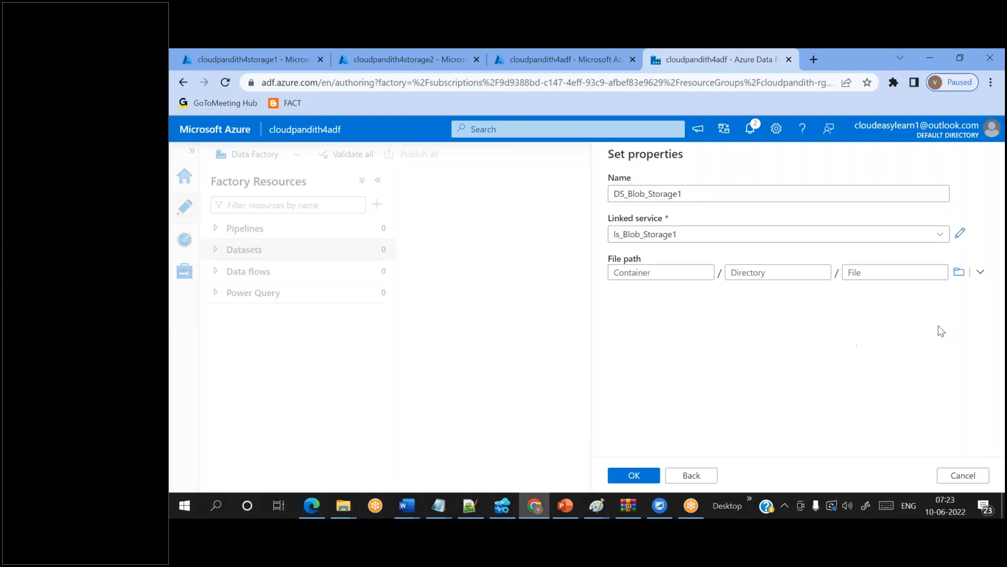
left_click(959, 272)
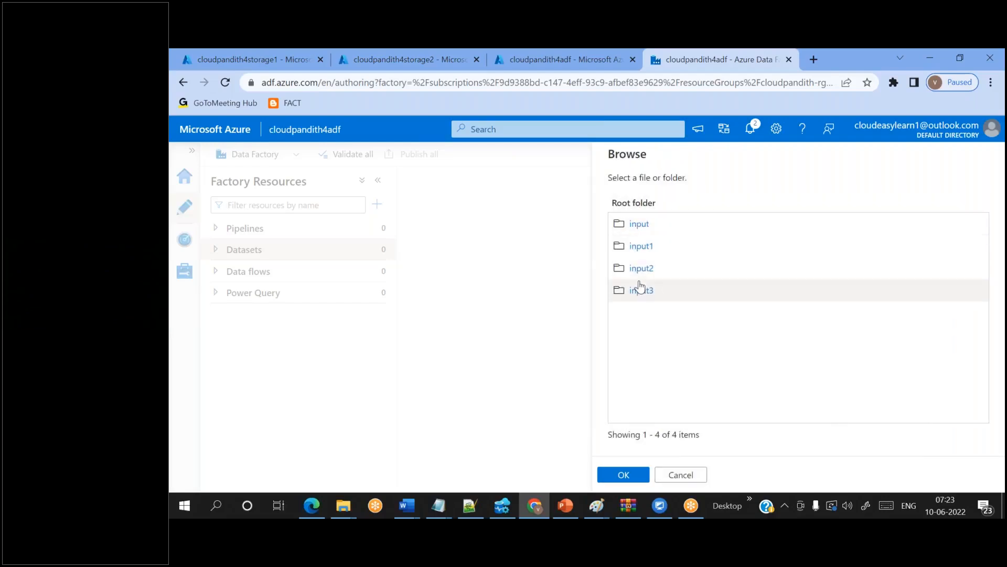
left_click(670, 475)
left_click(634, 271)
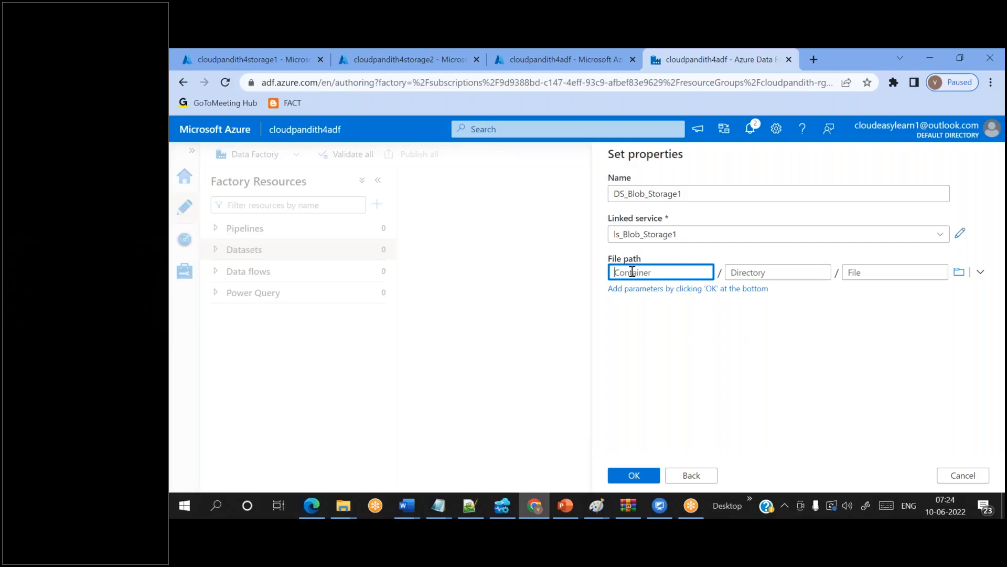
left_click(634, 475)
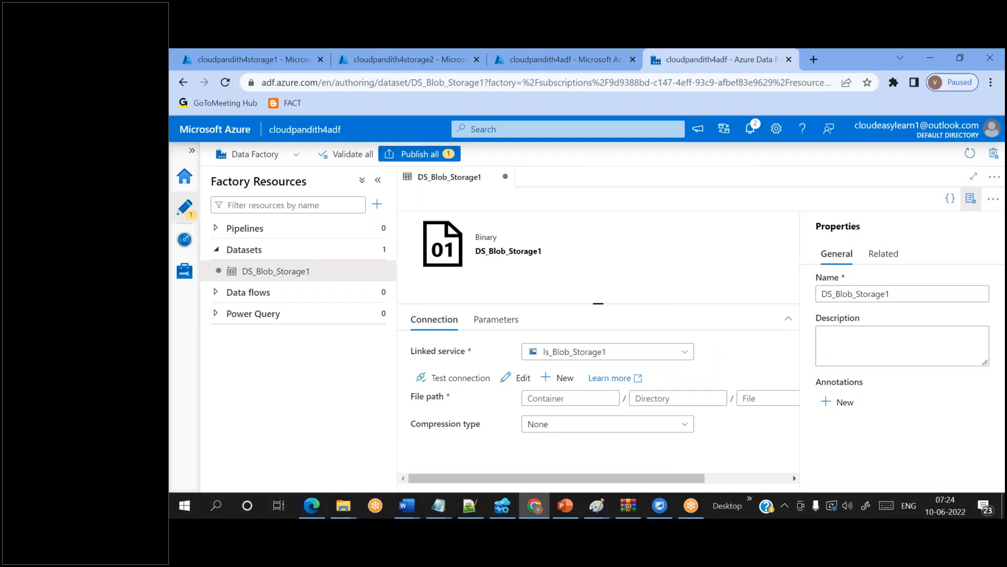
- Delete the DS_Blob_Storage1 dataset
left_click(376, 271)
left_click(386, 396)
left_click(515, 342)
- Start a new Azure Blob Storage dataset in Binary format and clear the name Binary1
left_click(376, 252)
left_click(415, 271)
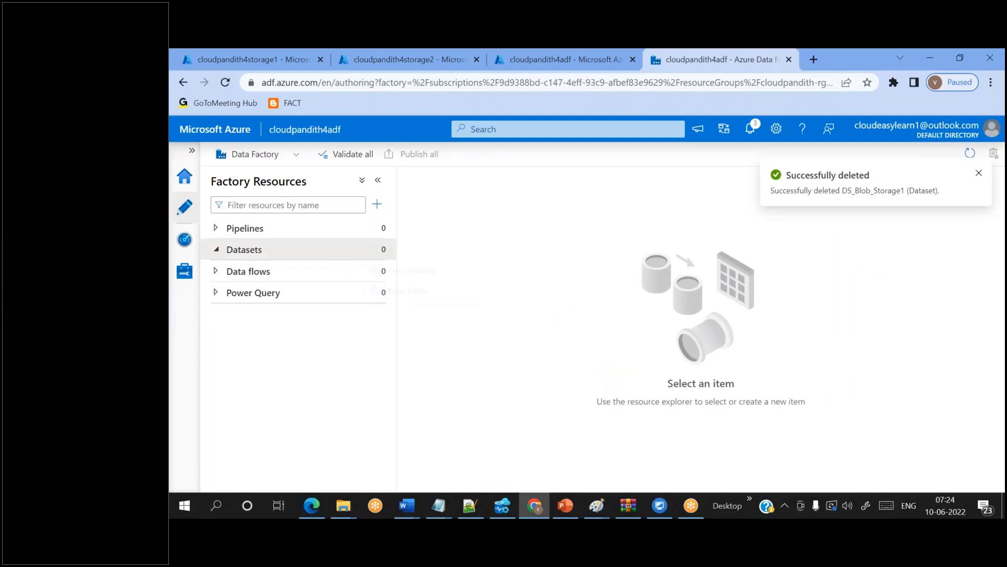
type("blob")
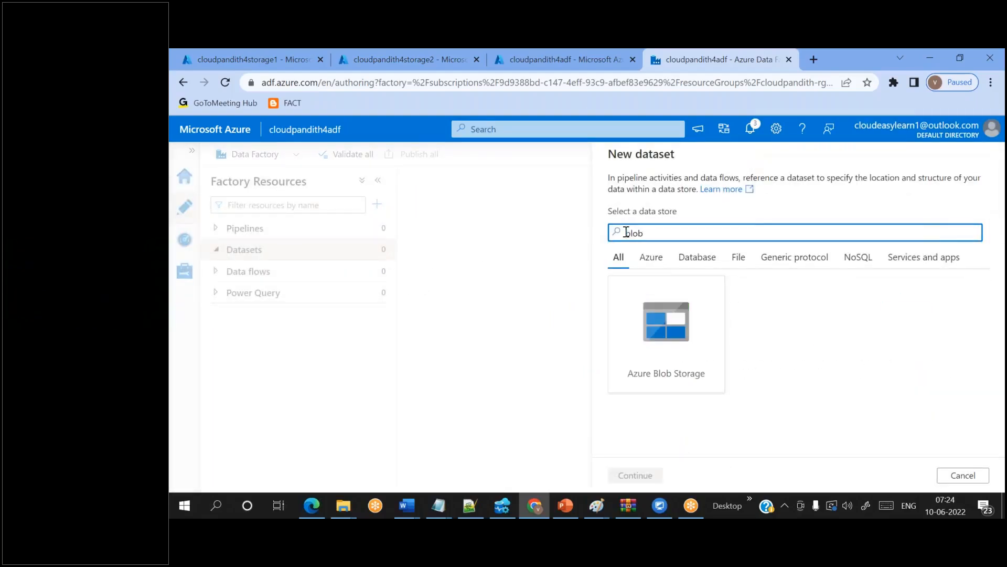
double_click(673, 360)
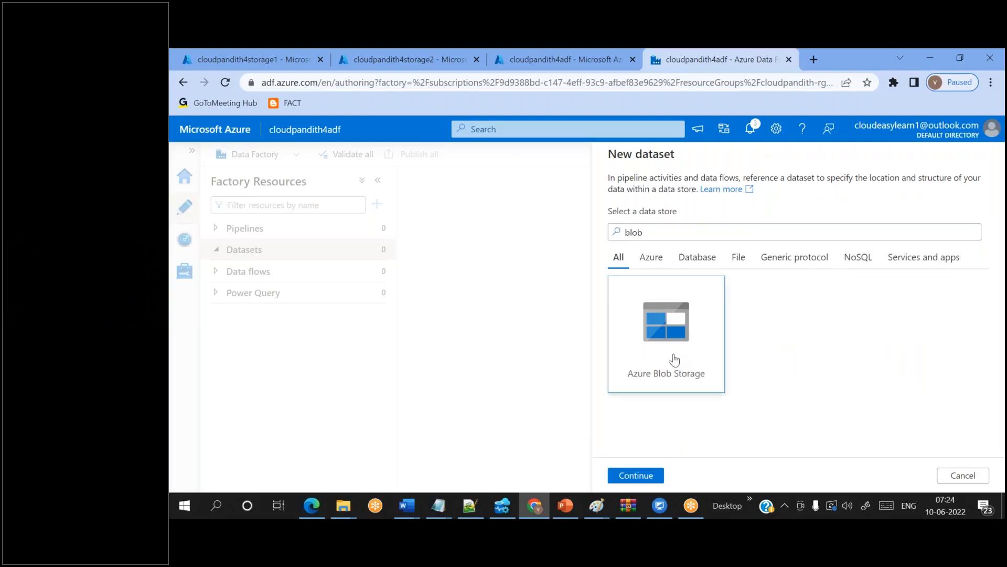
scroll(838, 288, "down", 2)
scroll(838, 288, "up", 2)
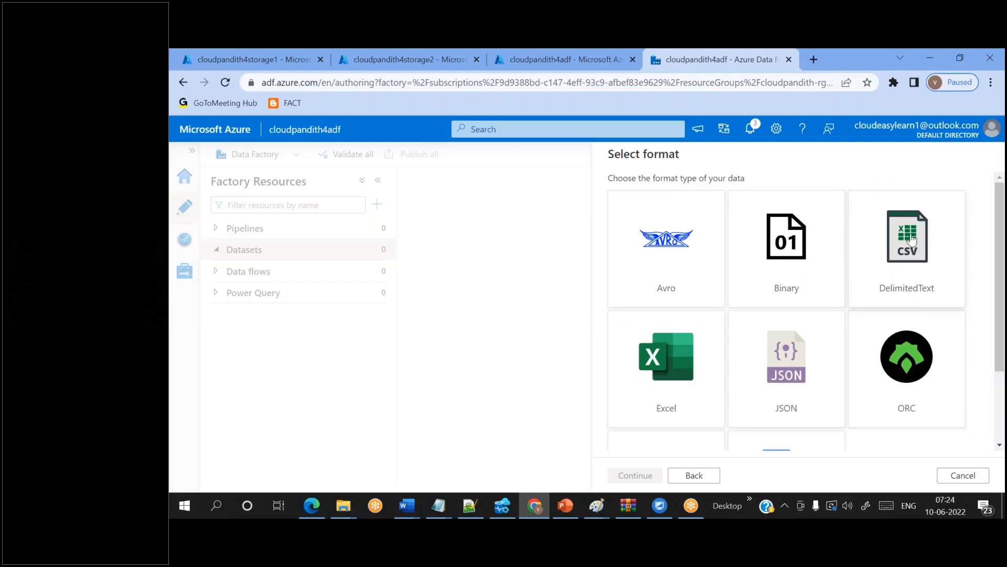
double_click(821, 276)
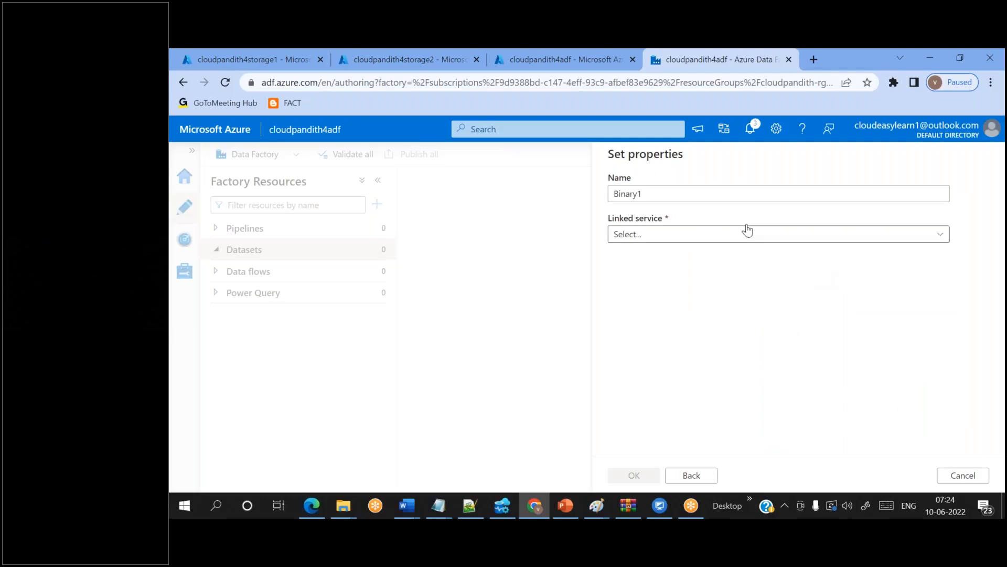
double_click(678, 189)
key("BackSpace")
- Name the dataset DS_Blob_Storage1 and link it to ls_Blob_Storage1
type("DS_Blob_Storage1")
left_click(630, 235)
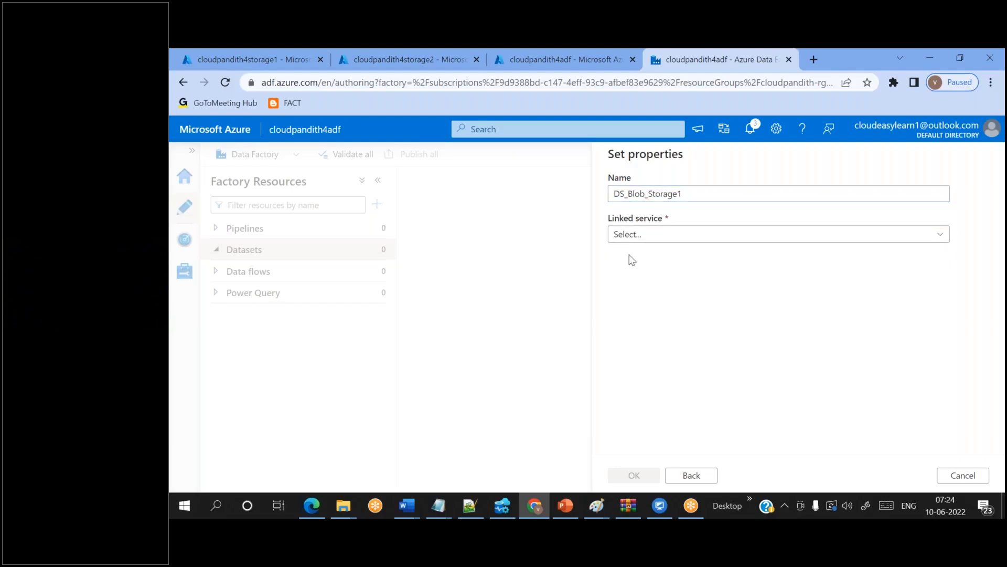
left_click(651, 321)
- Leave container, directory and file empty, create the dataset, and bring up the Notepad++ notes
left_click(959, 272)
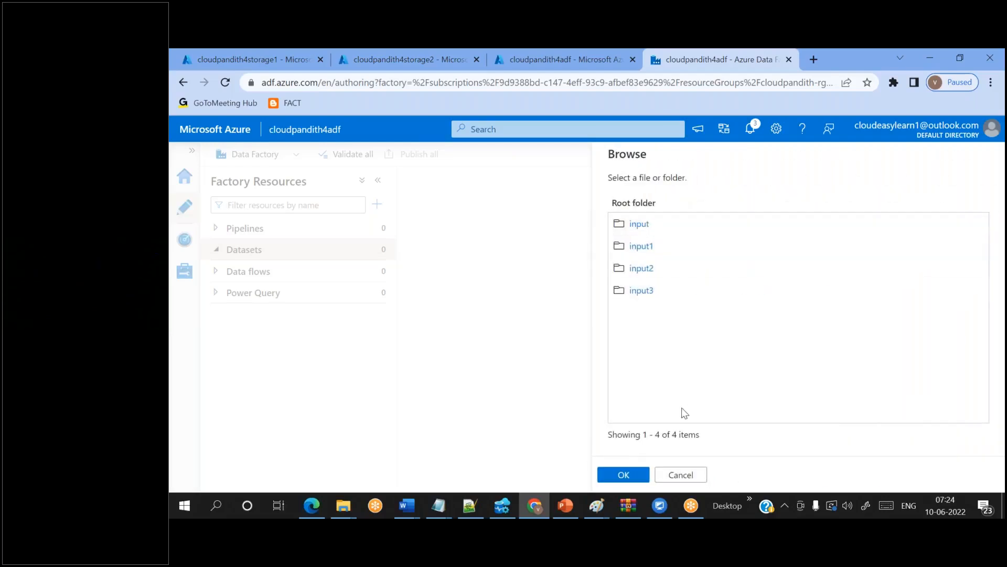
left_click(679, 475)
left_click(613, 272)
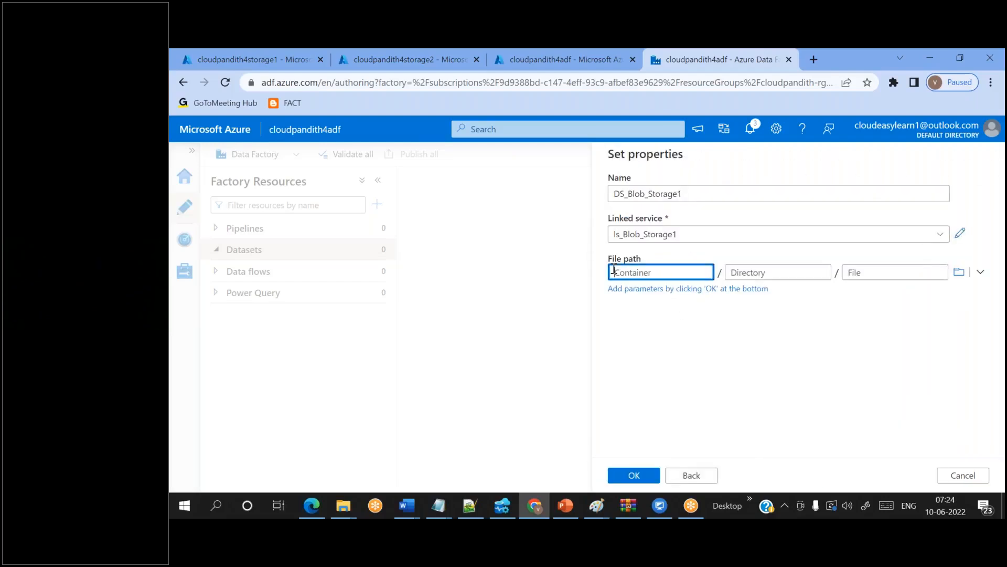
left_click(766, 274)
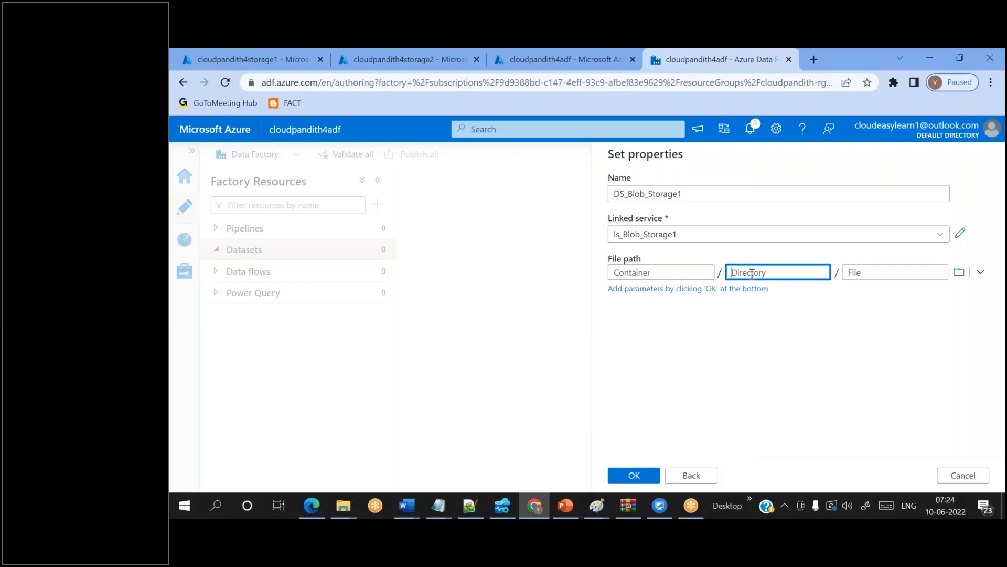
left_click(656, 273)
left_click(732, 273)
left_click(655, 273)
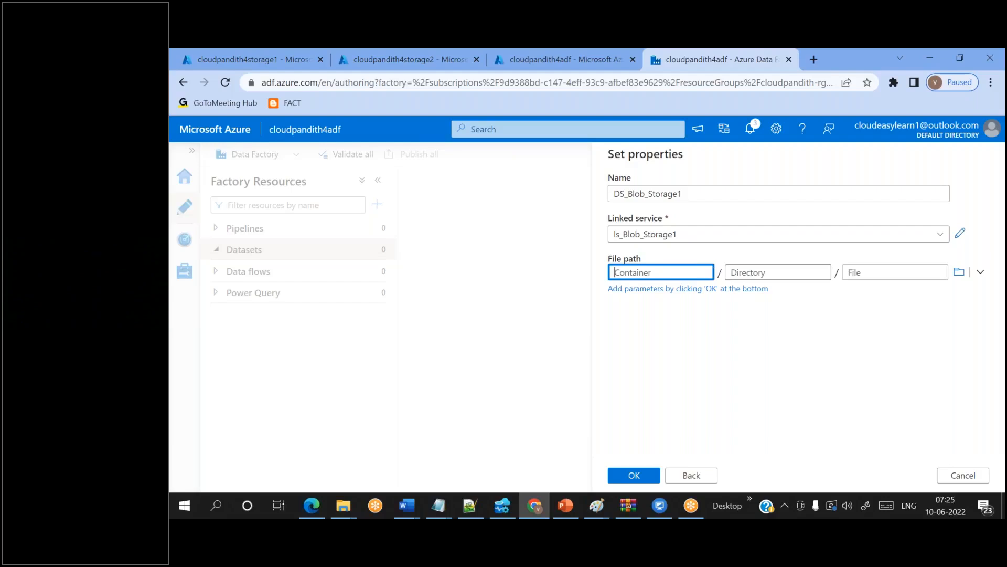
left_click(635, 476)
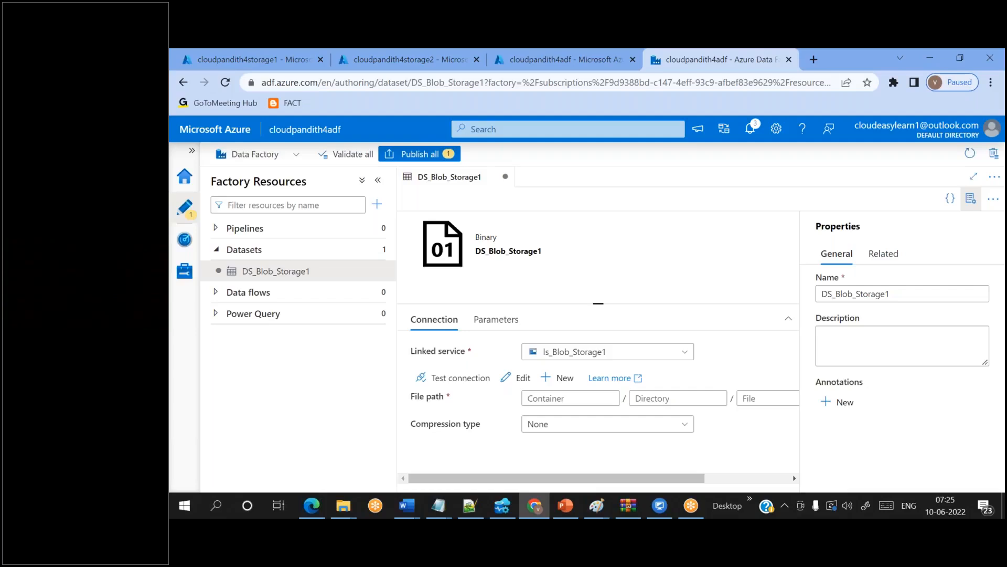
left_click(470, 505)
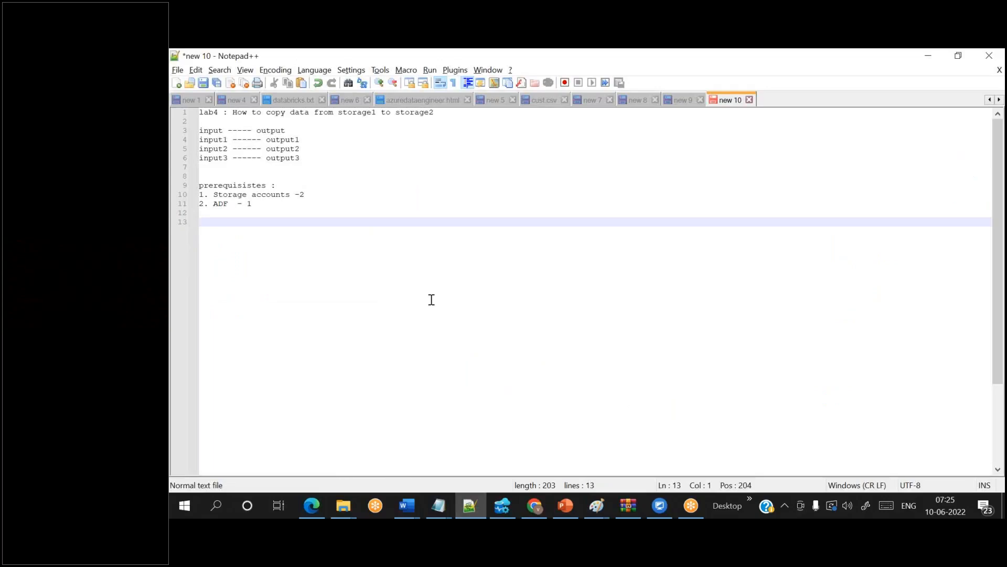
- Add note steps '1. click create dataset' and '2. Select blob storage (depends on your source)'
key("Return")
type("1. ")
type("copy")
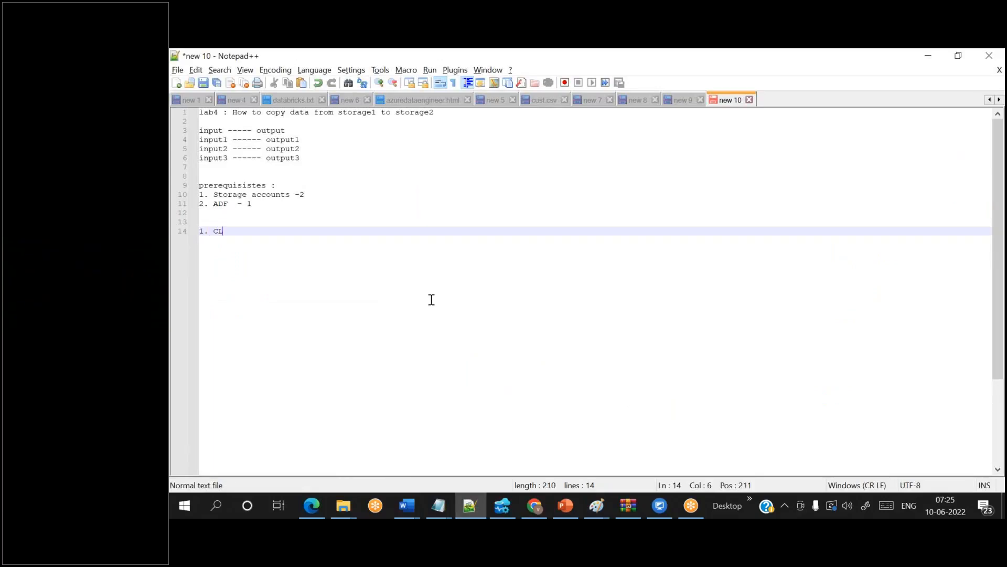
key("BackSpace")
key("BackSpace")
key("BackSpace")
type("lick create dataset")
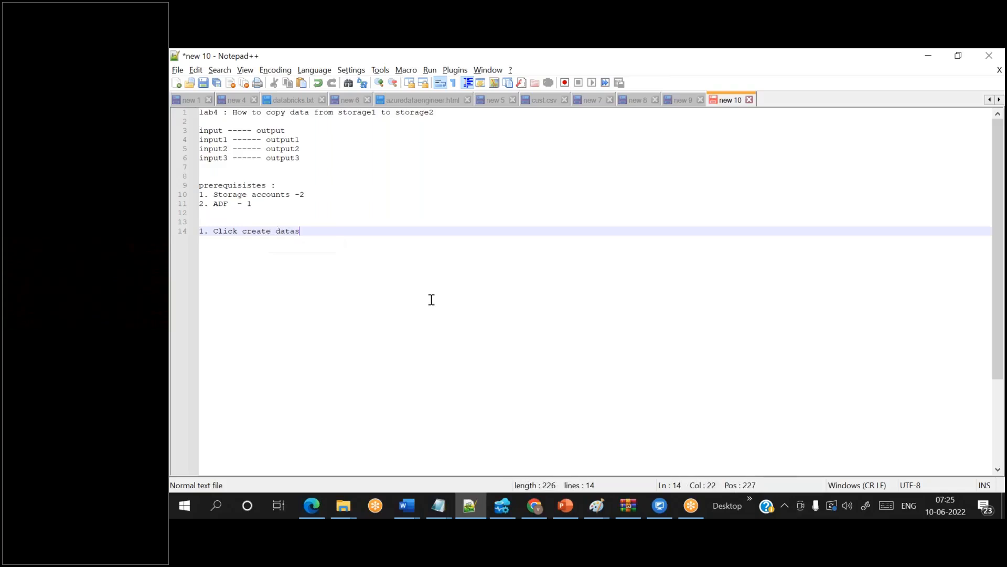
key("Return")
type("2. Se")
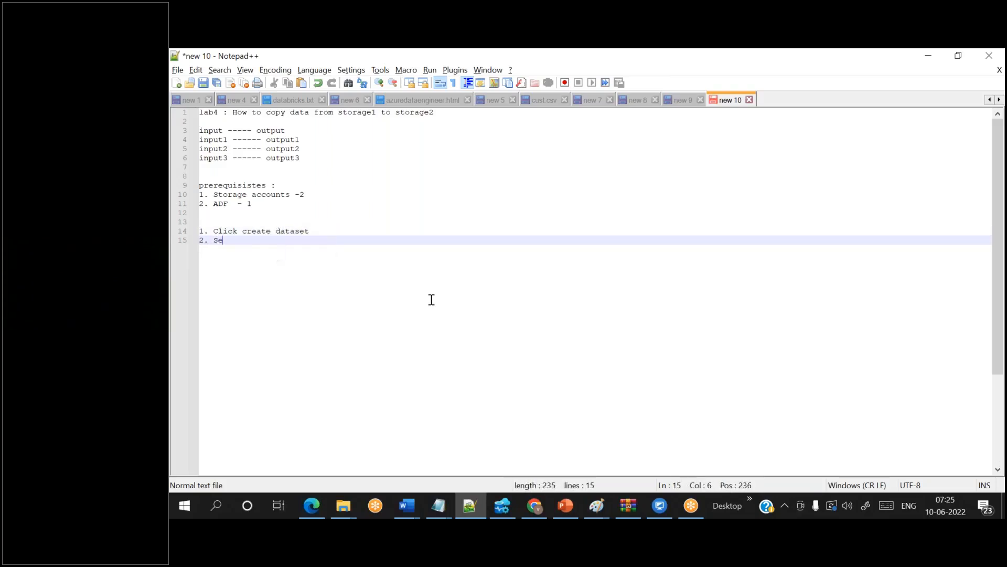
type("lect blob storage ")
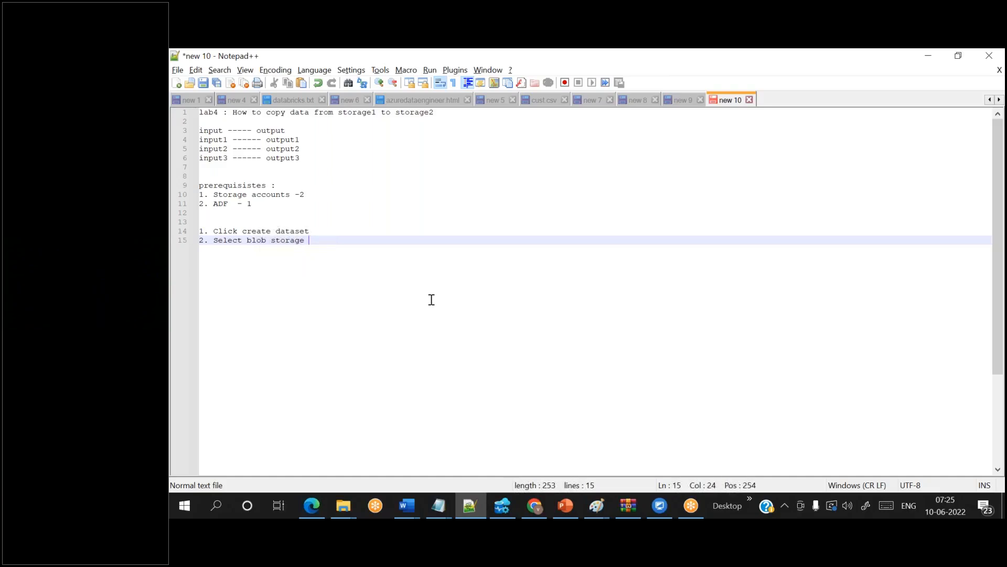
type("(depends on your source)")
- Add steps 3 (select fileformat) and 4 (name, linked service, no folder), then return to the browser
key("Return")
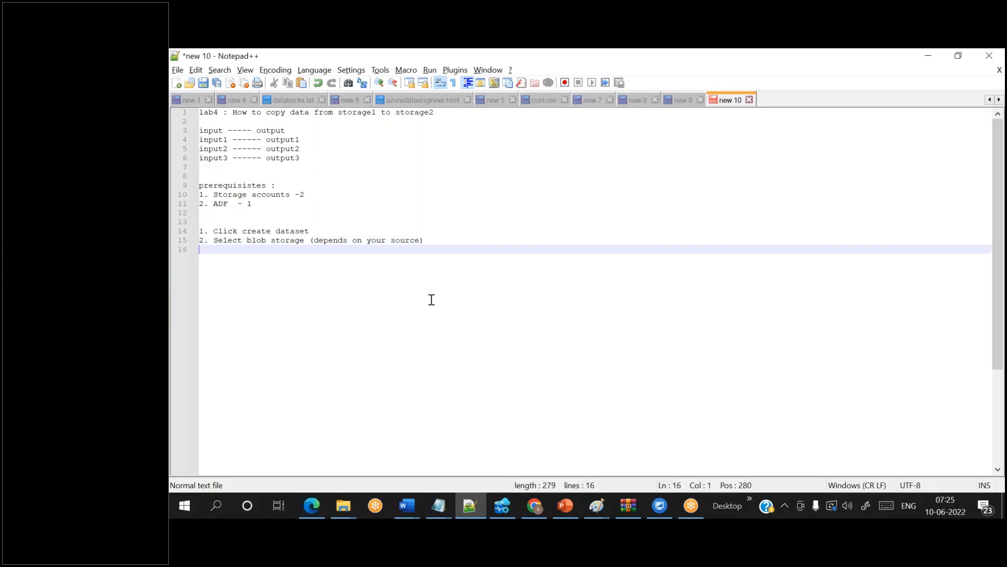
type("3. select fileformat ( if it")
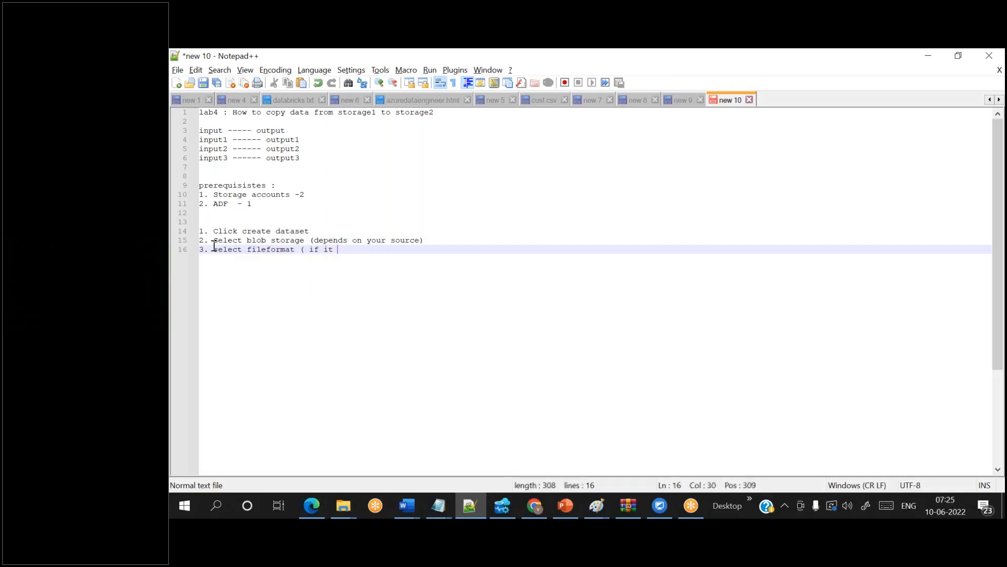
type(" is storage)")
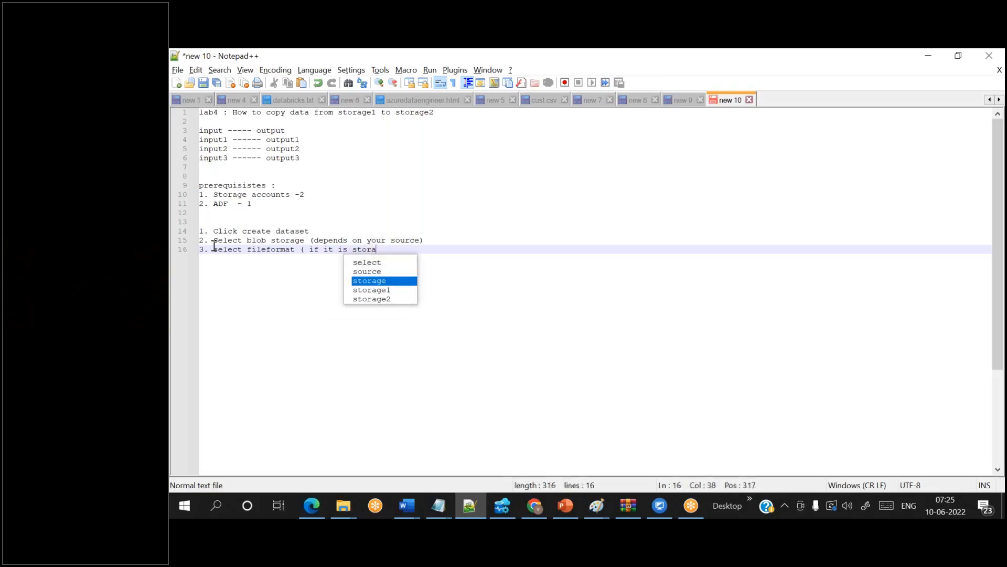
type("4. dont")
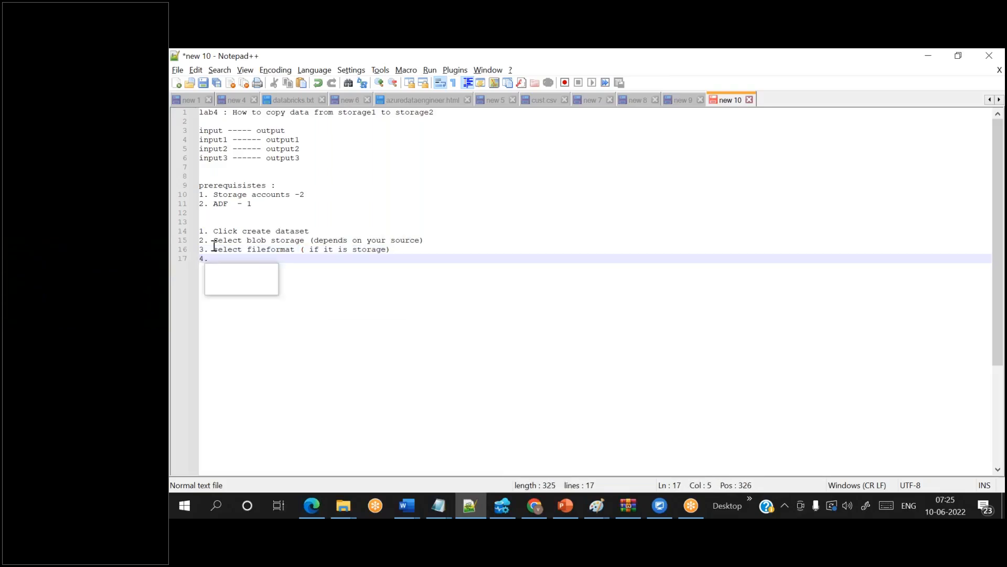
key("BackSpace")
key("BackSpace")
key("BackSpace")
key("BackSpace")
key("BackSpace")
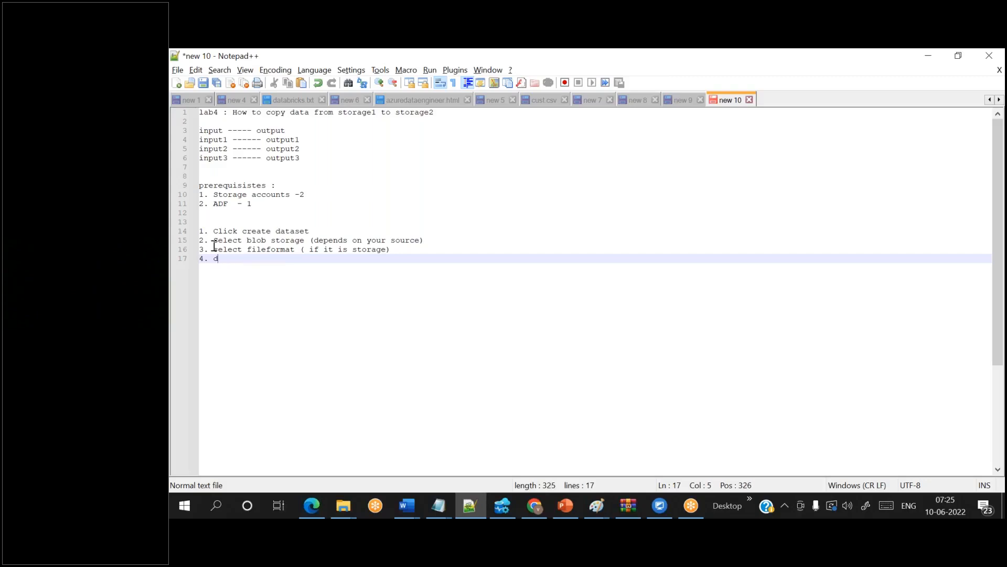
type("Give dataset name and select linked service and dont")
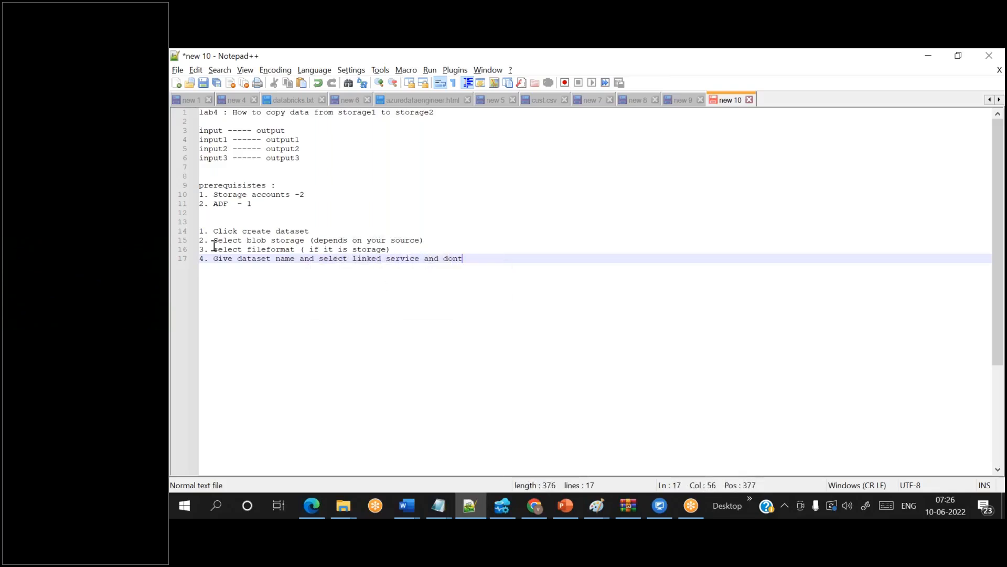
type(" select any folder")
key("Return")
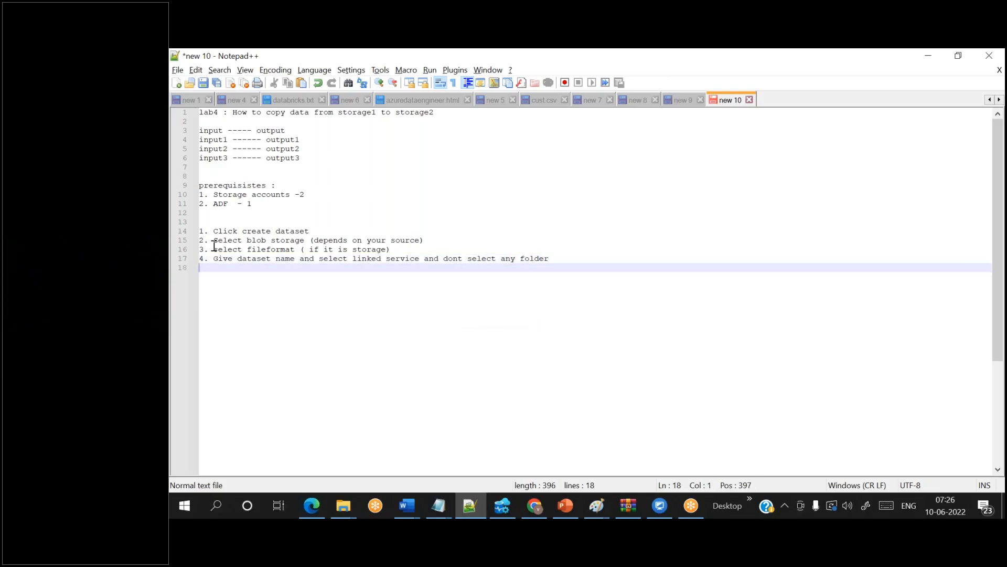
key("alt+Tab")
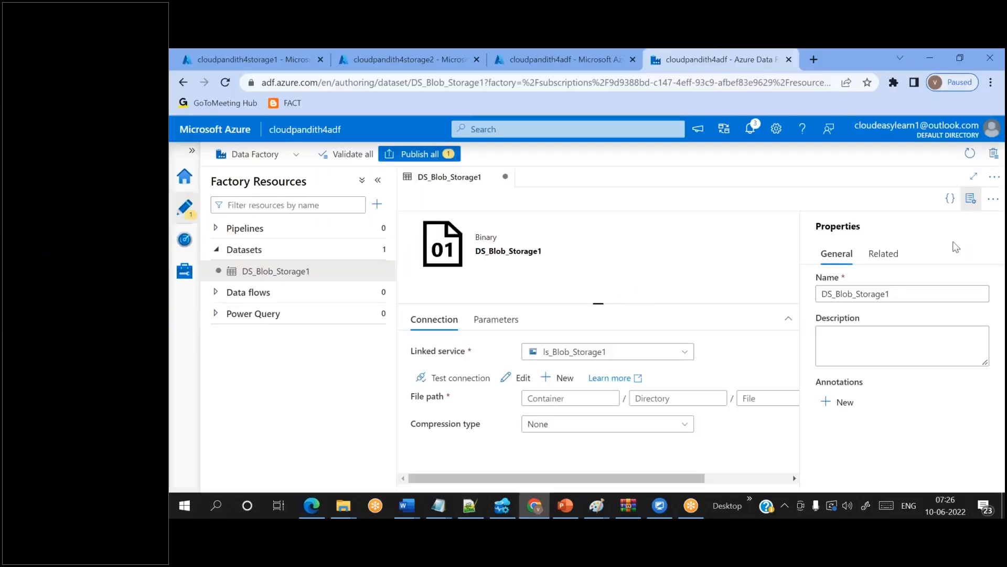
- Close the Properties pane and show DS_Blob_Storage1's empty Parameters list
left_click(972, 205)
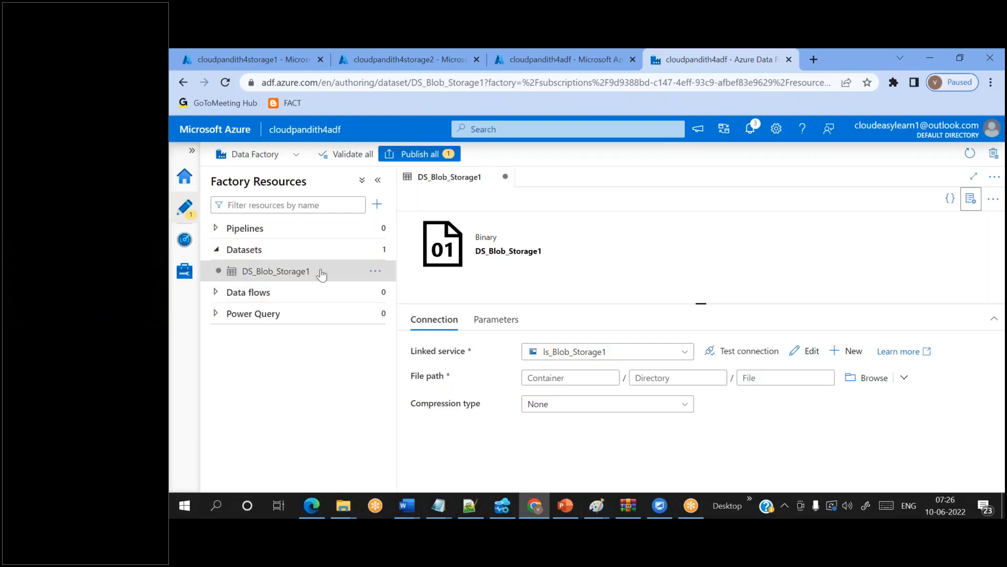
left_click(261, 272)
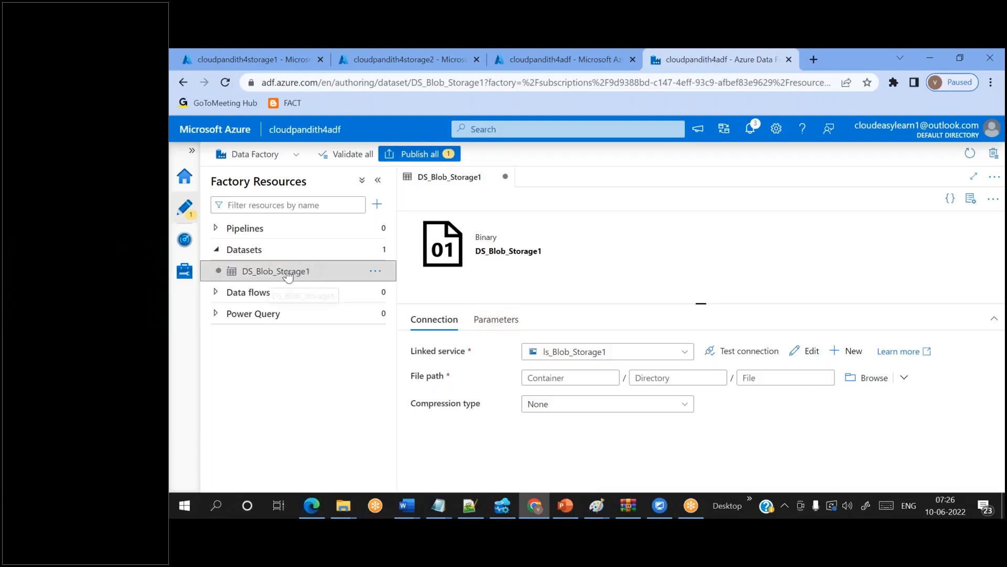
left_click(509, 318)
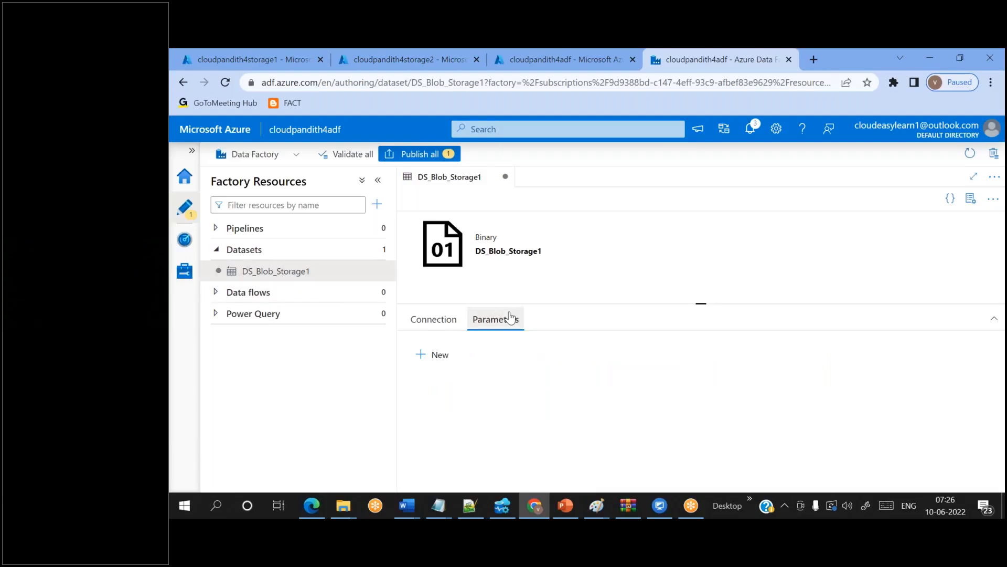
- Add a String parameter ds_param_sourcecontainer to DS_Blob_Storage1, leaving its default value empty
left_click(439, 356)
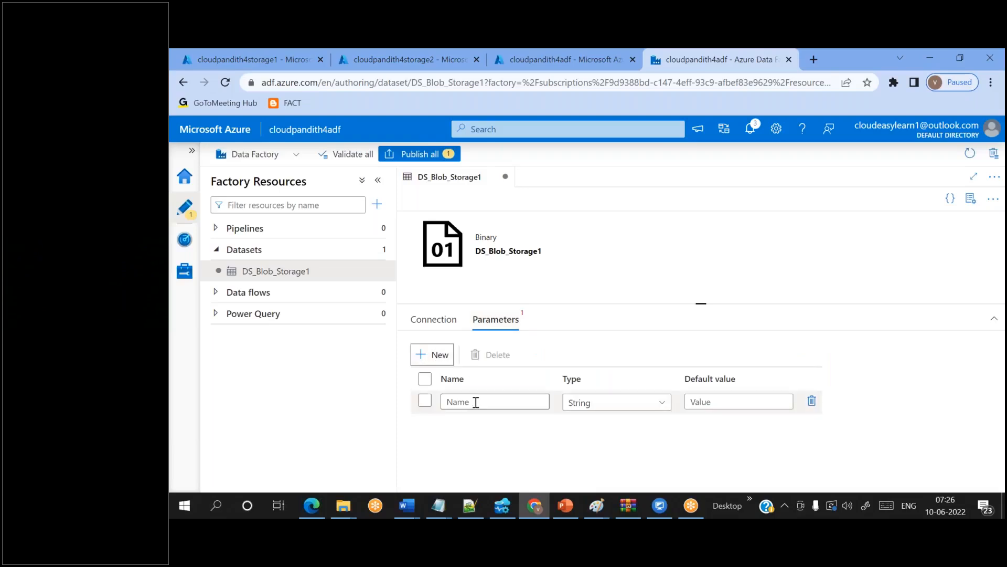
type("ds")
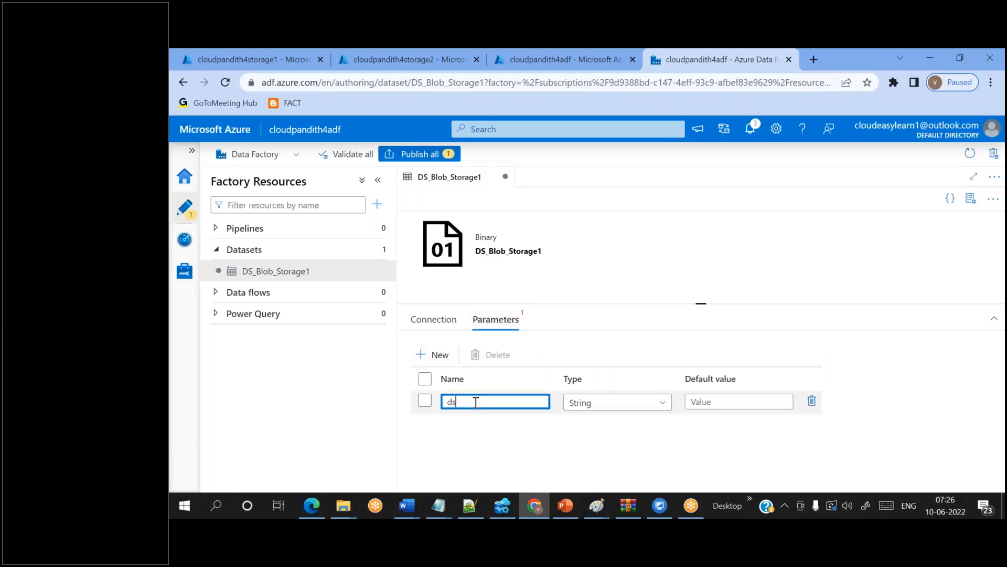
type("_param_sourcecontainer")
double_click(498, 402)
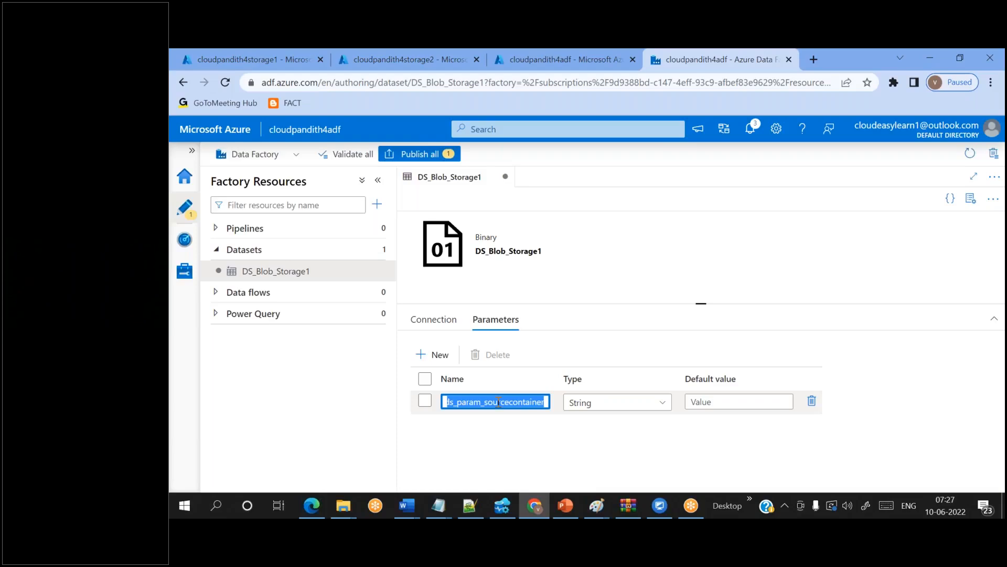
left_click(600, 432)
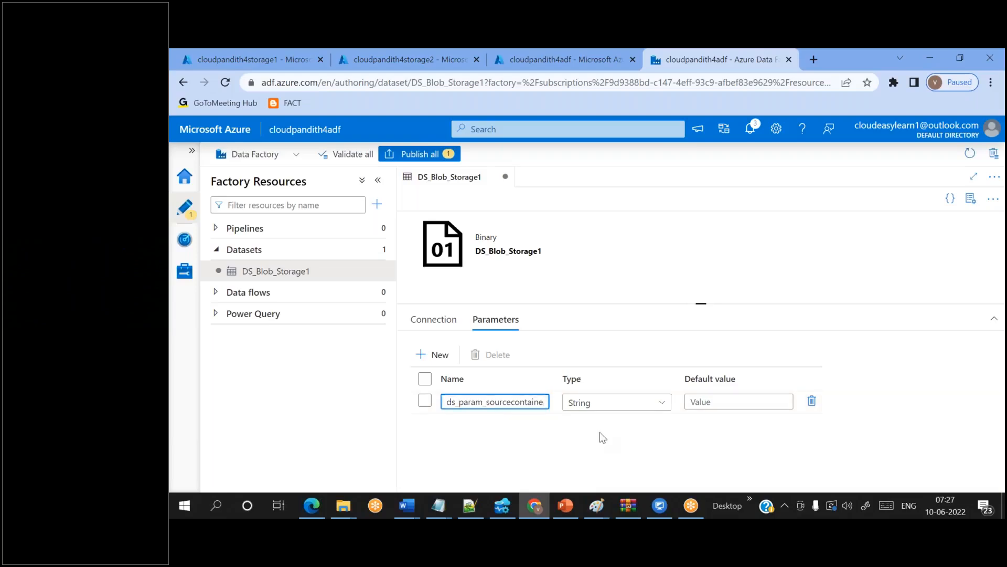
double_click(482, 402)
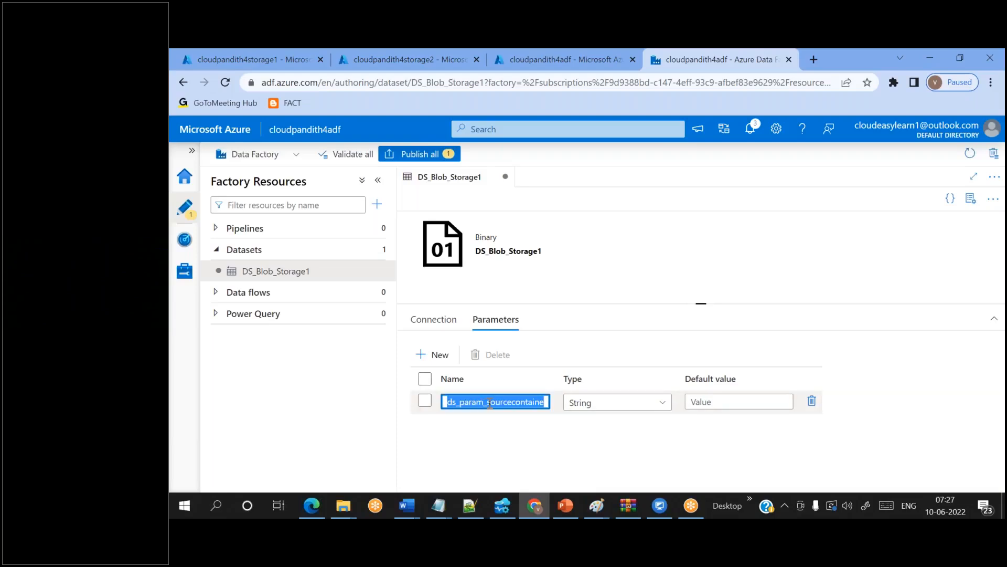
left_click(441, 327)
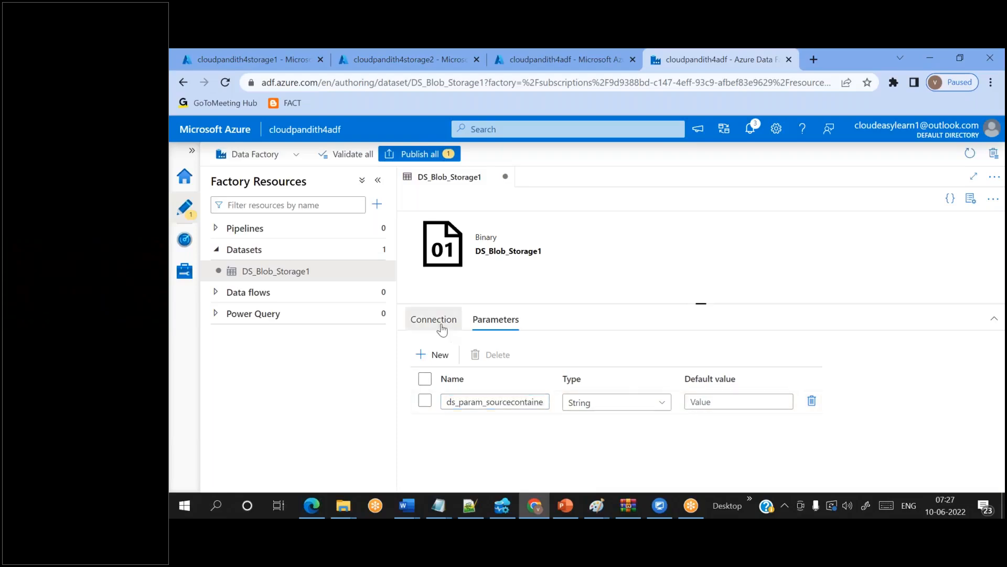
left_click(549, 374)
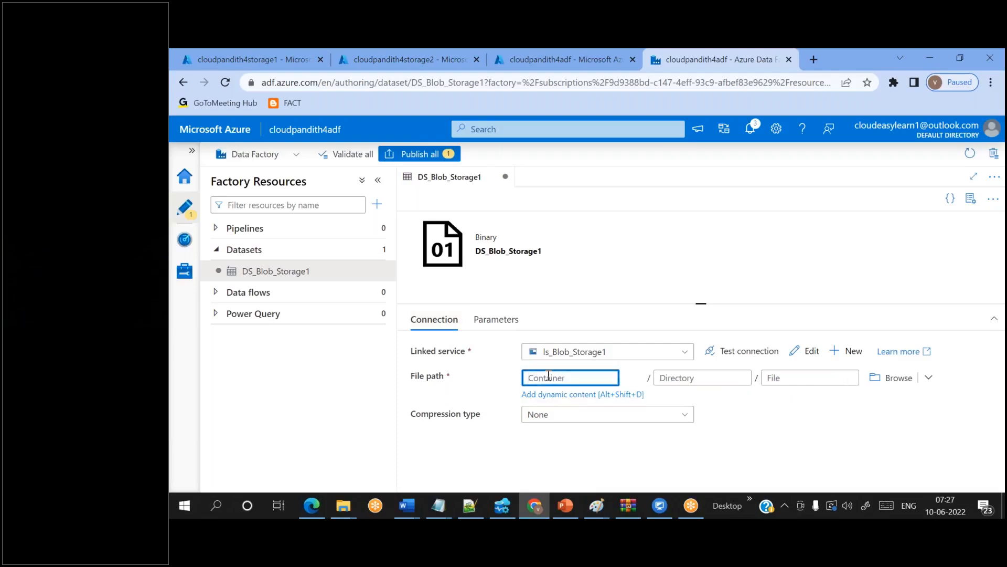
left_click(496, 322)
left_click(483, 403)
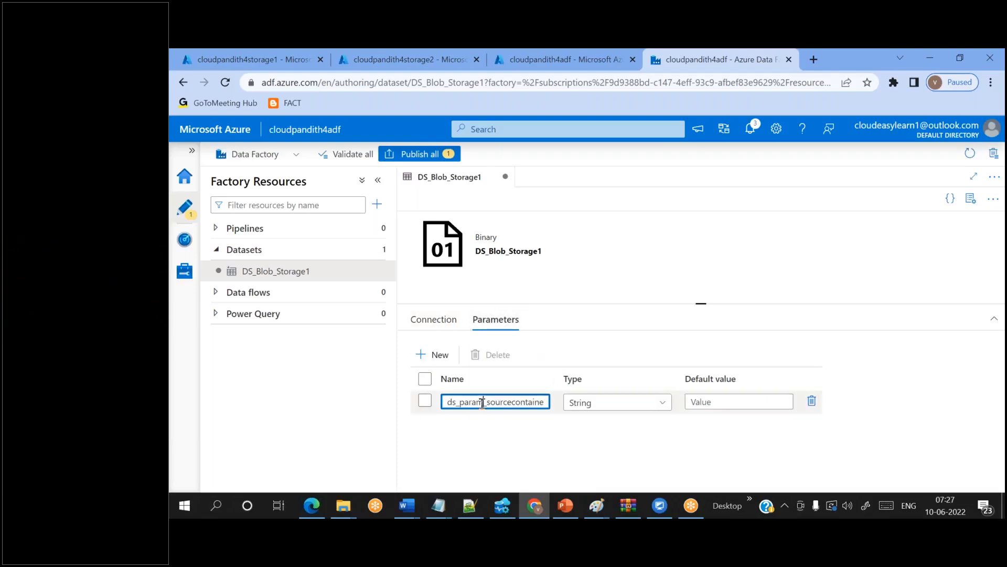
double_click(483, 402)
- Compare the ds_param_sourcecontainer name against the Connection tab's empty Container box
left_click(439, 320)
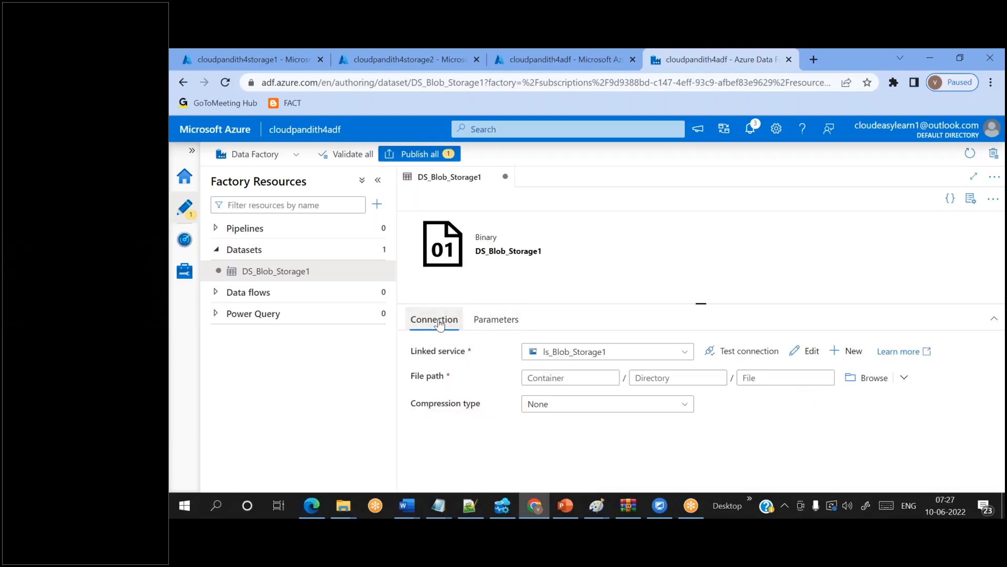
left_click(566, 378)
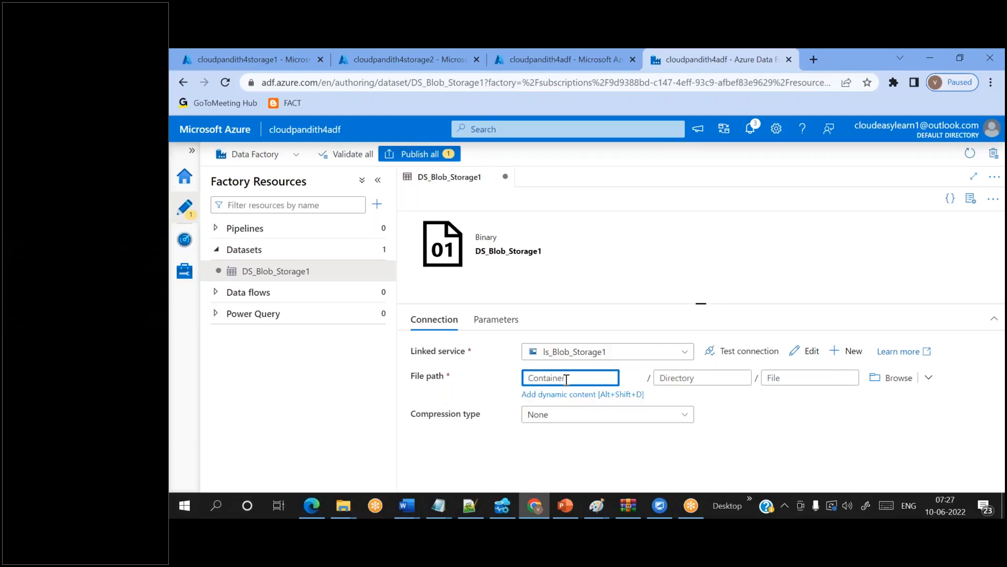
left_click(493, 319)
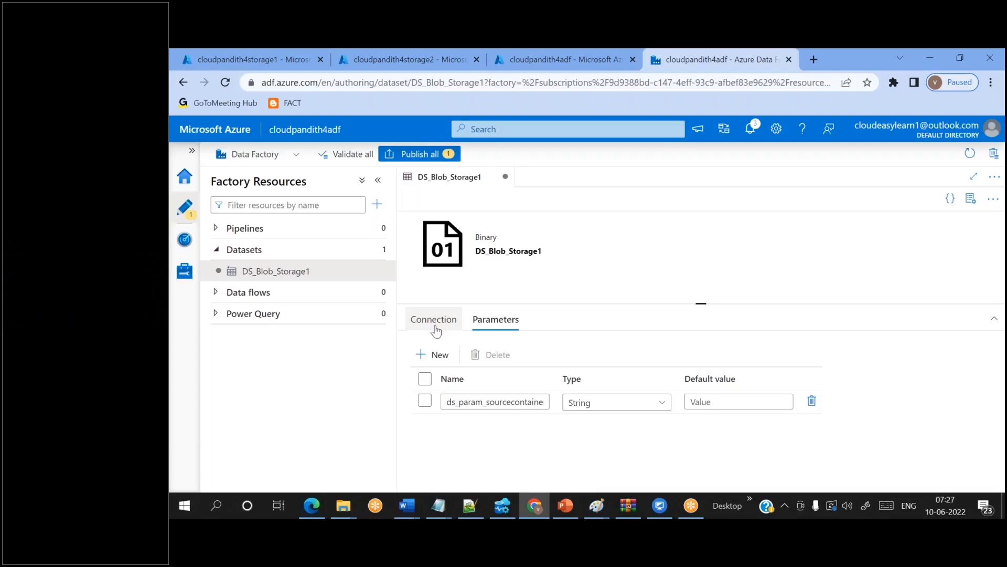
double_click(501, 403)
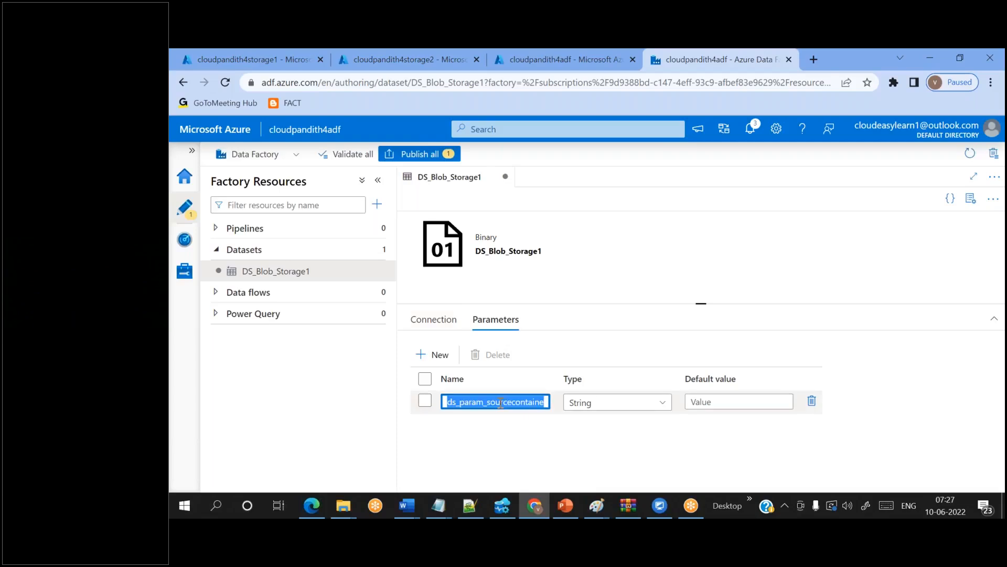
left_click(518, 415)
double_click(480, 402)
left_click(434, 319)
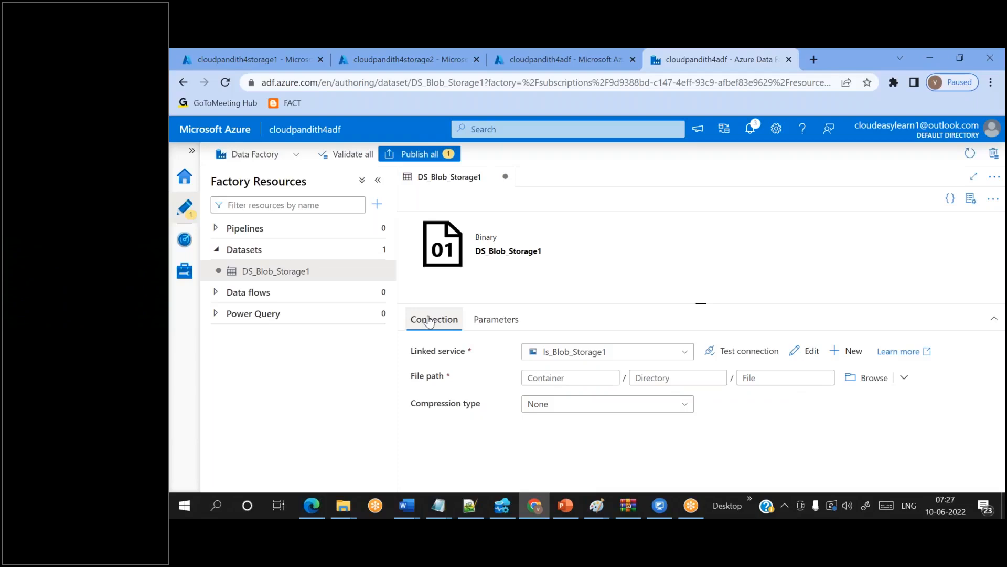
left_click(534, 374)
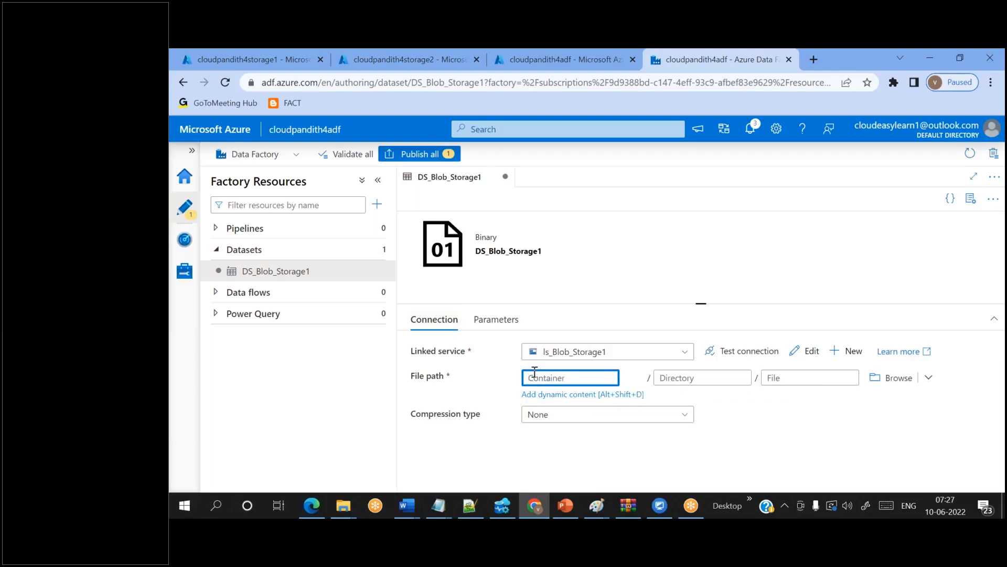
left_click(496, 320)
left_click(488, 401)
double_click(488, 402)
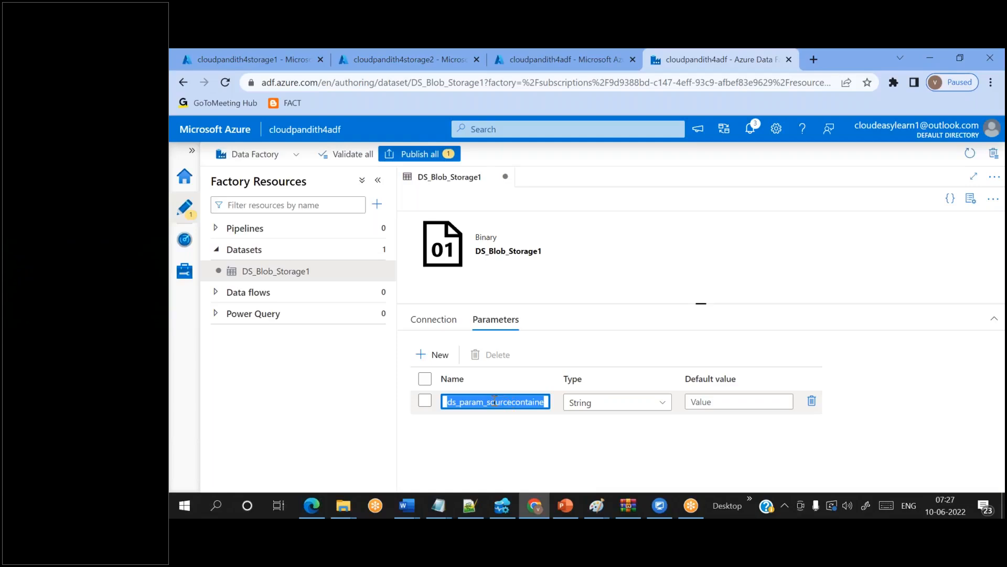
- Recheck the parameter name, then settle in the empty Container box on the Connection tab
left_click(444, 319)
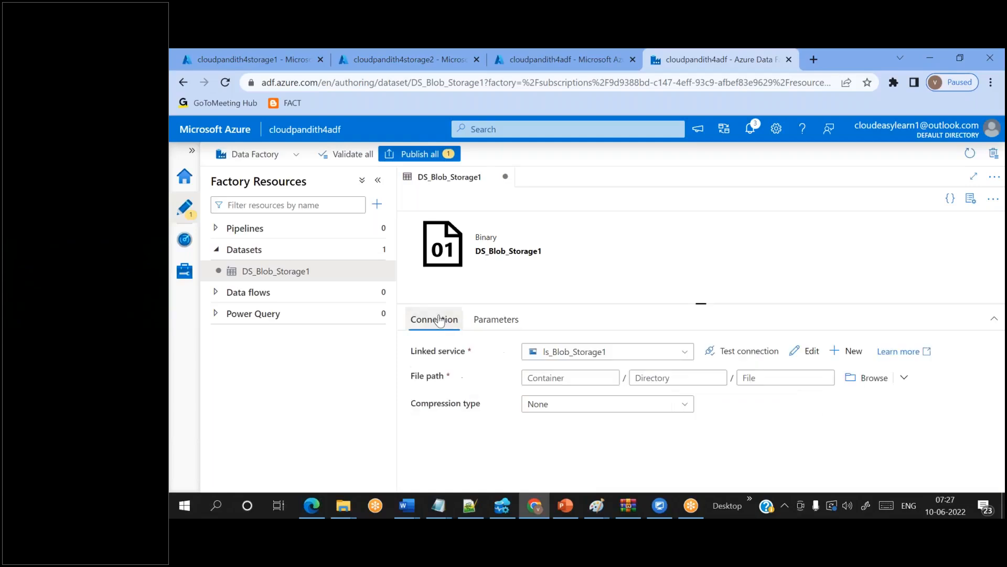
left_click(542, 377)
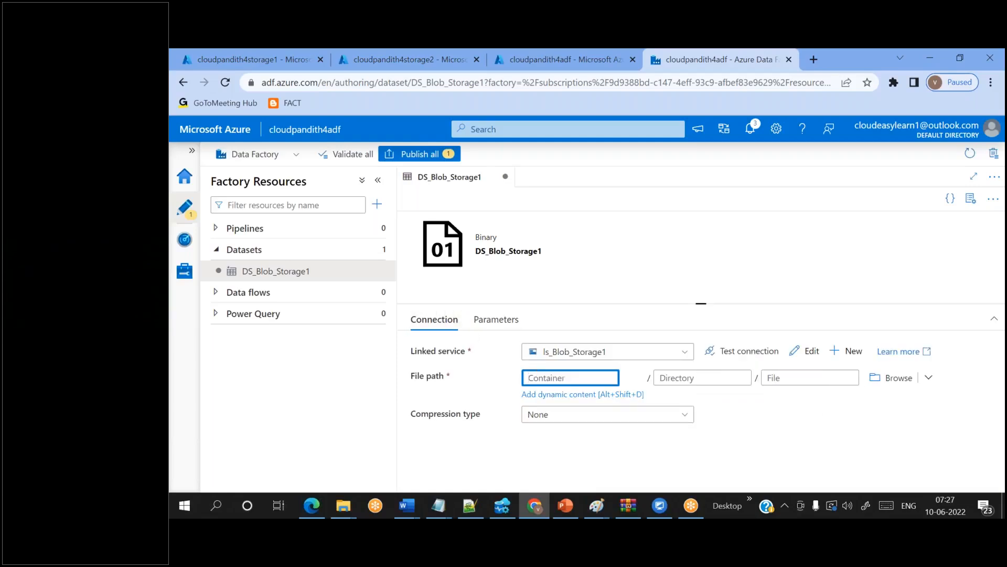
left_click(482, 319)
double_click(478, 402)
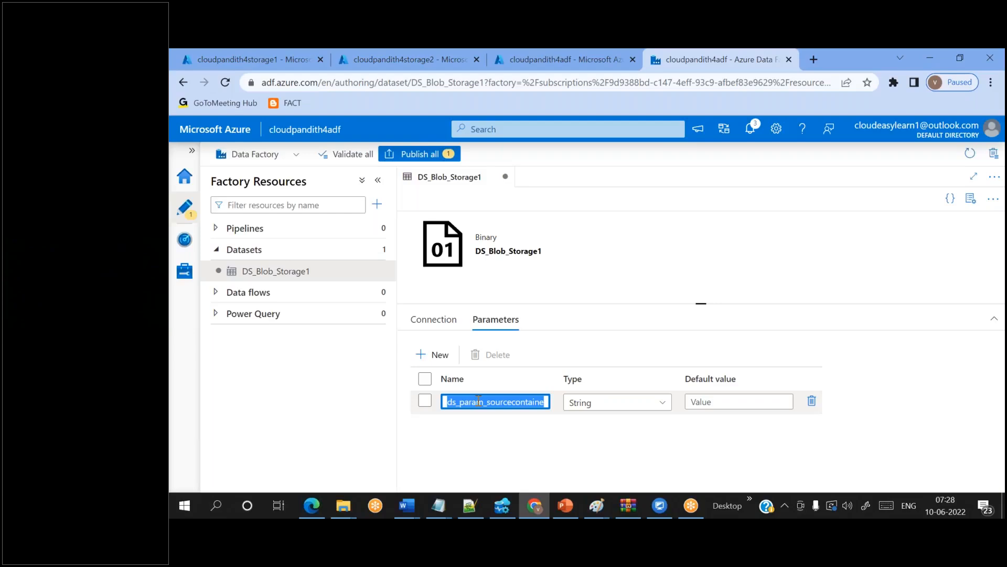
left_click(438, 325)
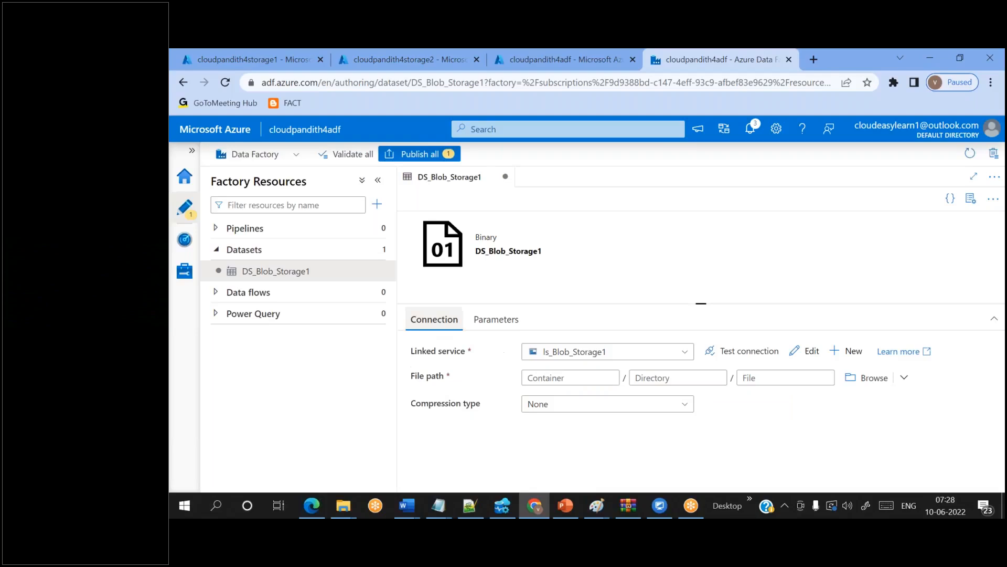
left_click(562, 376)
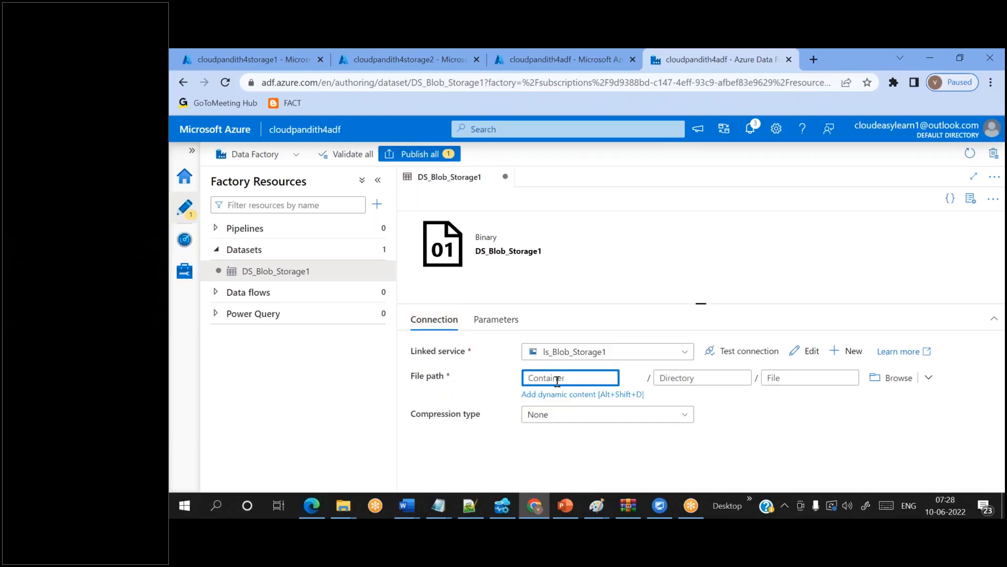
left_click(551, 394)
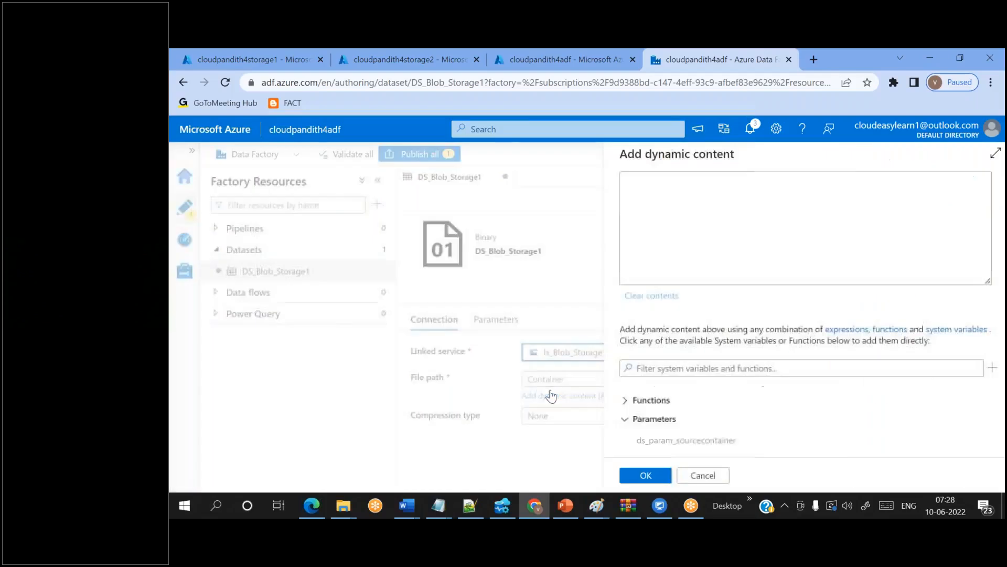
left_click(666, 442)
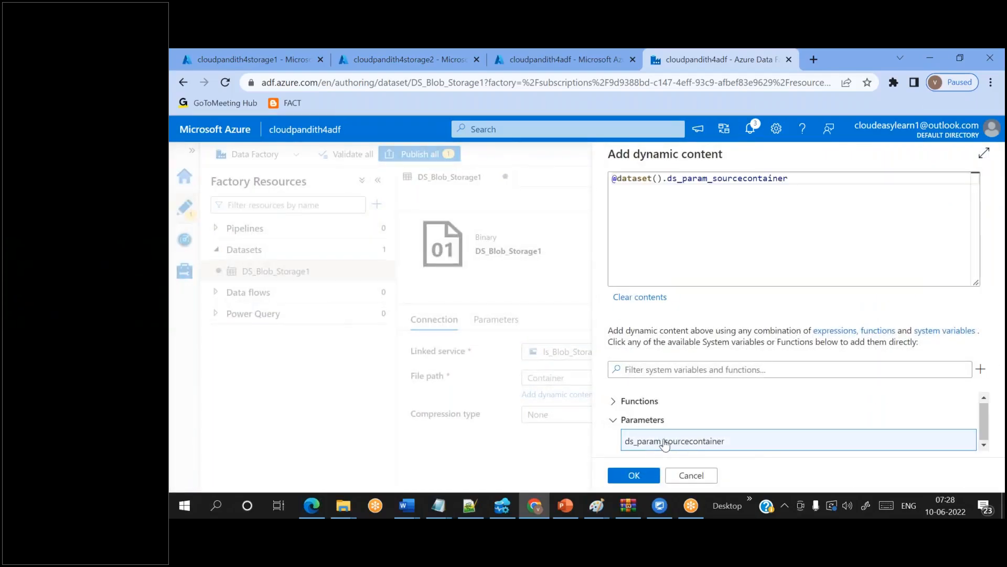
left_click(635, 474)
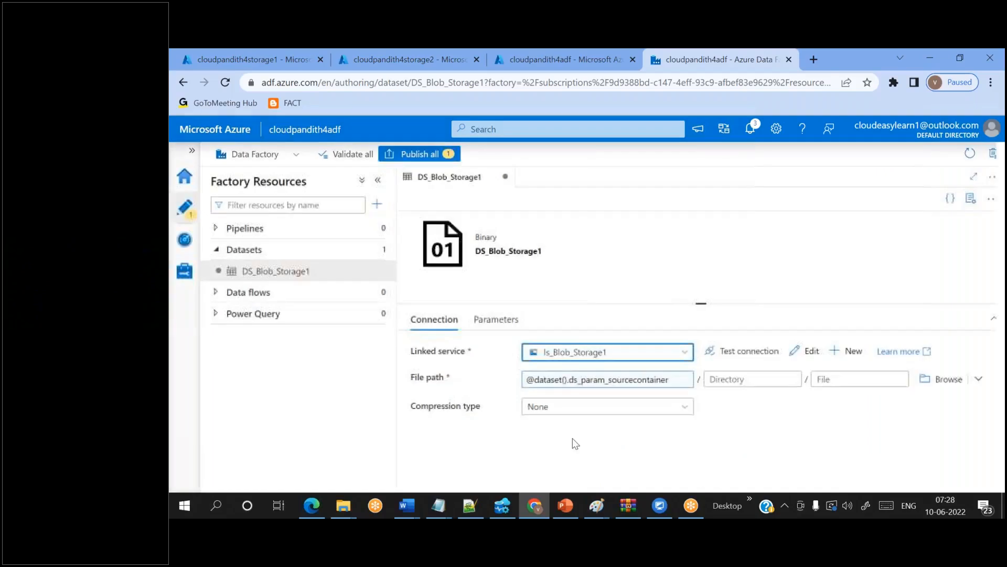
left_click(496, 320)
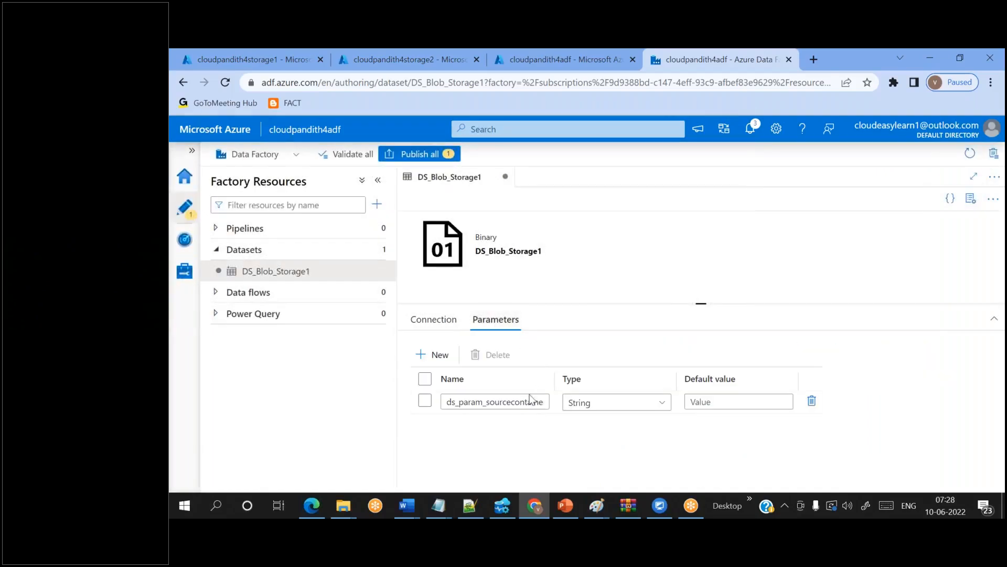
double_click(492, 405)
left_click(435, 319)
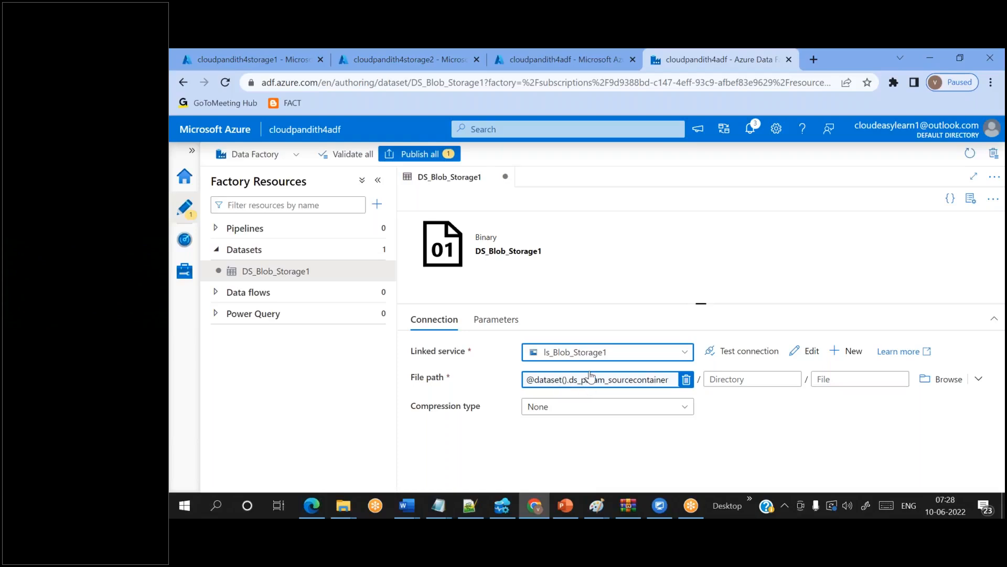
left_click(831, 377)
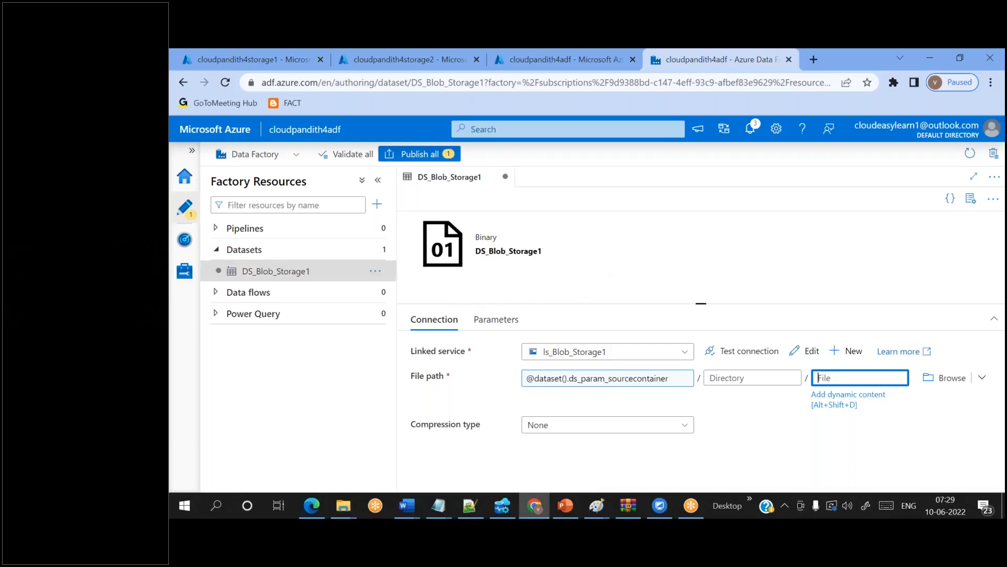
mouse_move(378, 255)
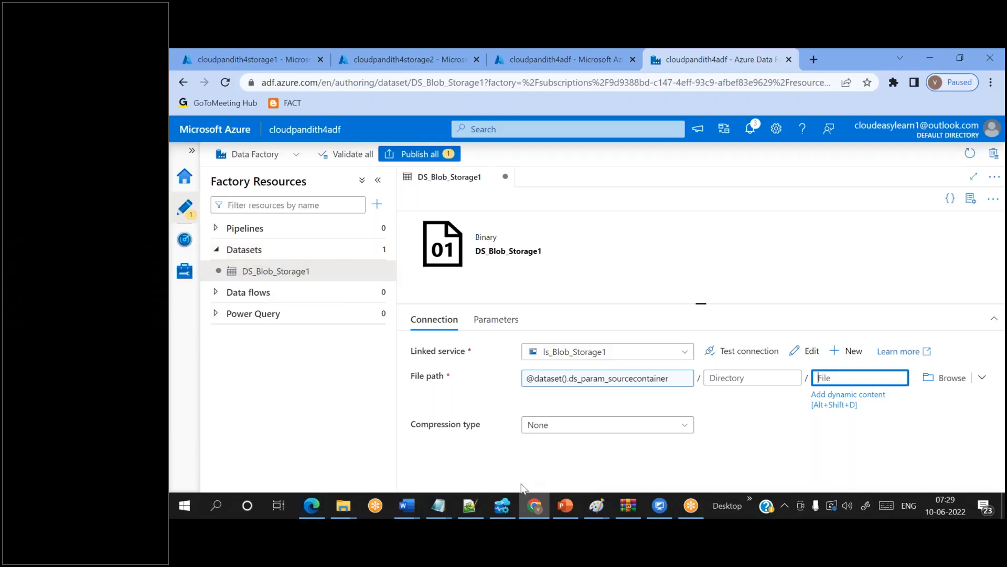
left_click(477, 501)
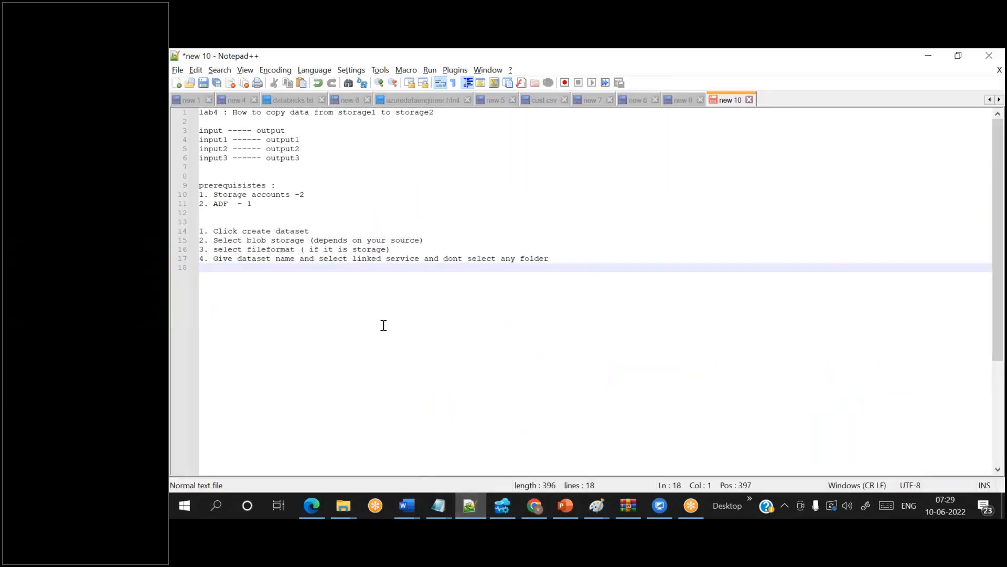
- Write note step 5: 'select datasets on which you want to create parameters'
type("5. selec")
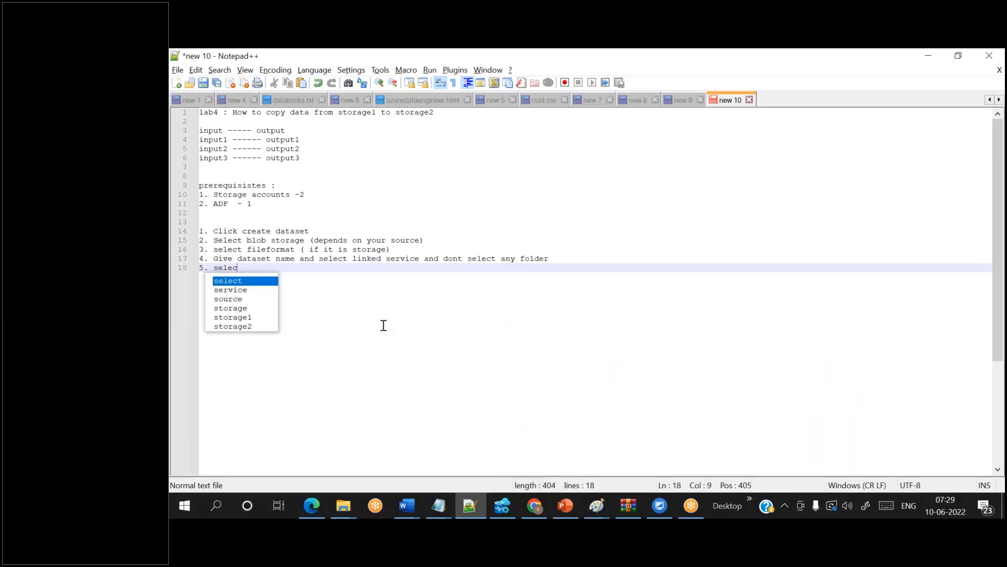
type("t datas")
key("BackSpace")
type("ata")
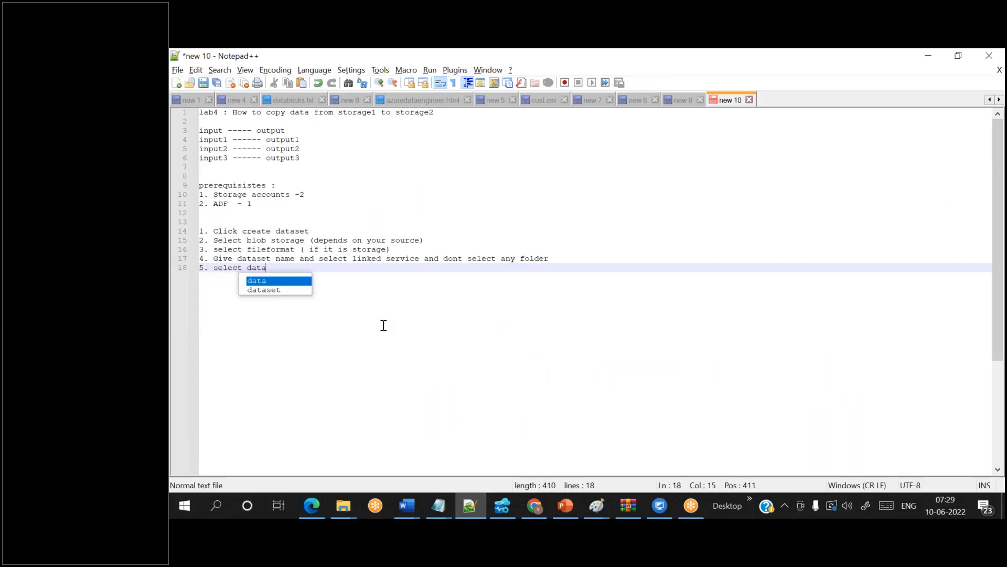
type("sets on which")
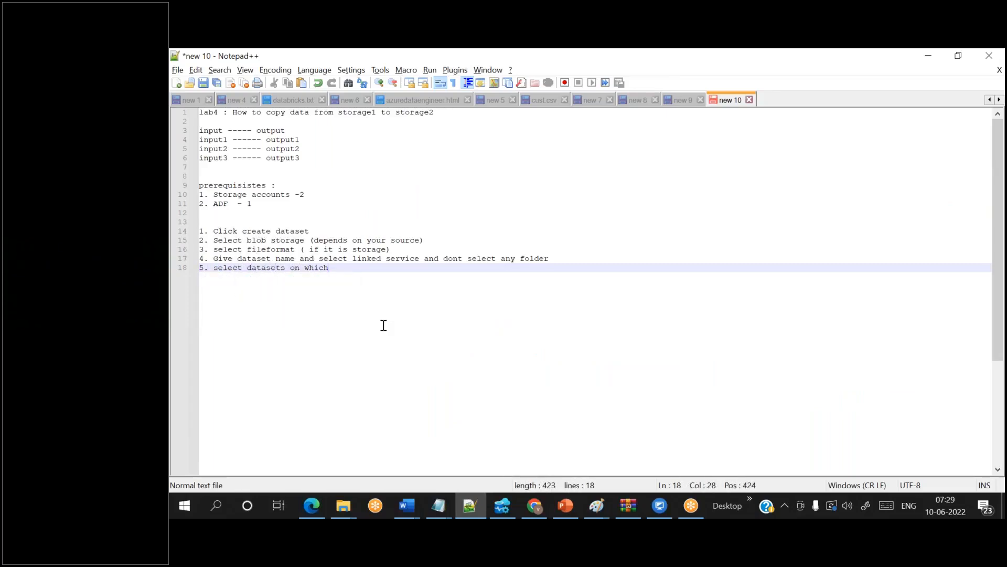
type(" you want to create parameteter")
key("BackSpace")
key("BackSpace")
key("BackSpace")
key("BackSpace")
type("eter")
key("BackSpace")
key("BackSpace")
key("BackSpace")
key("BackSpace")
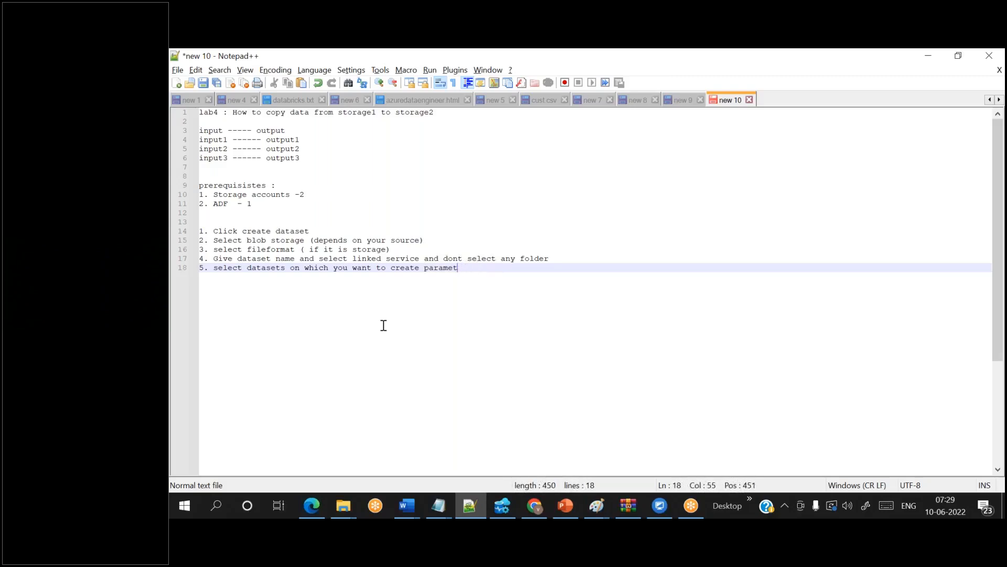
type("ers")
key("Return")
- Write note step 6: 'go to parameters tab and create number of parameters that you want'
type("6. go to ")
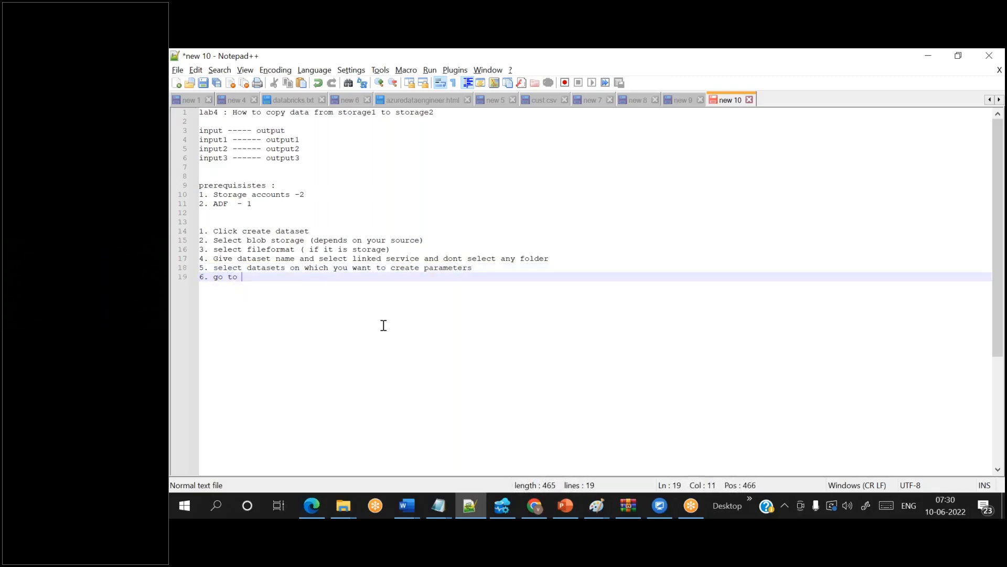
type("param")
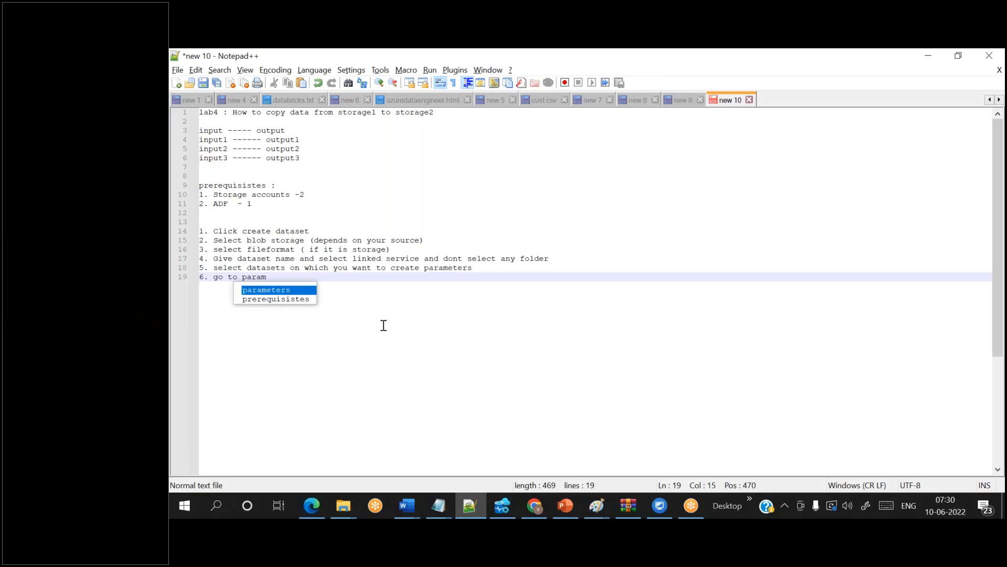
type("eters tab and ")
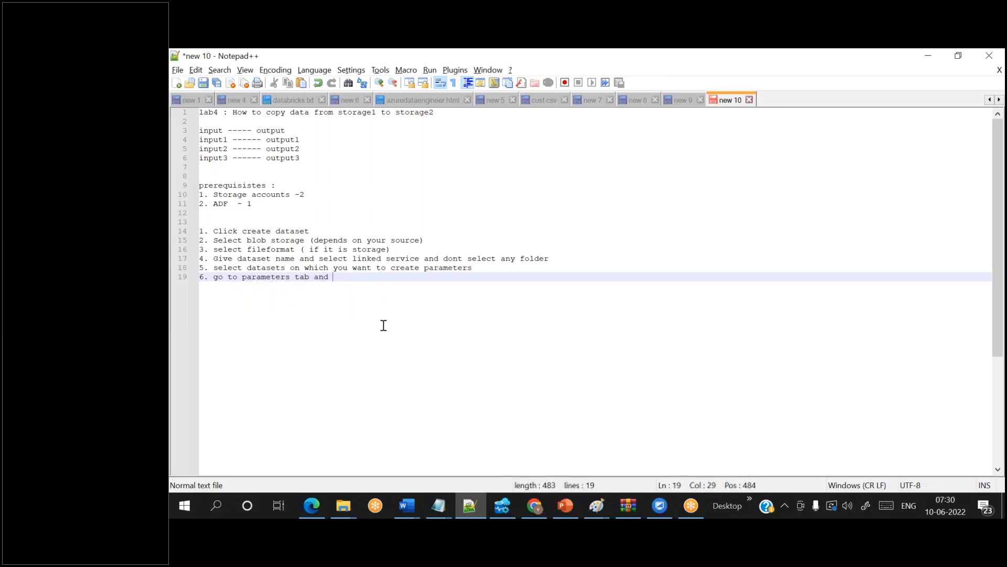
type("create number of prama")
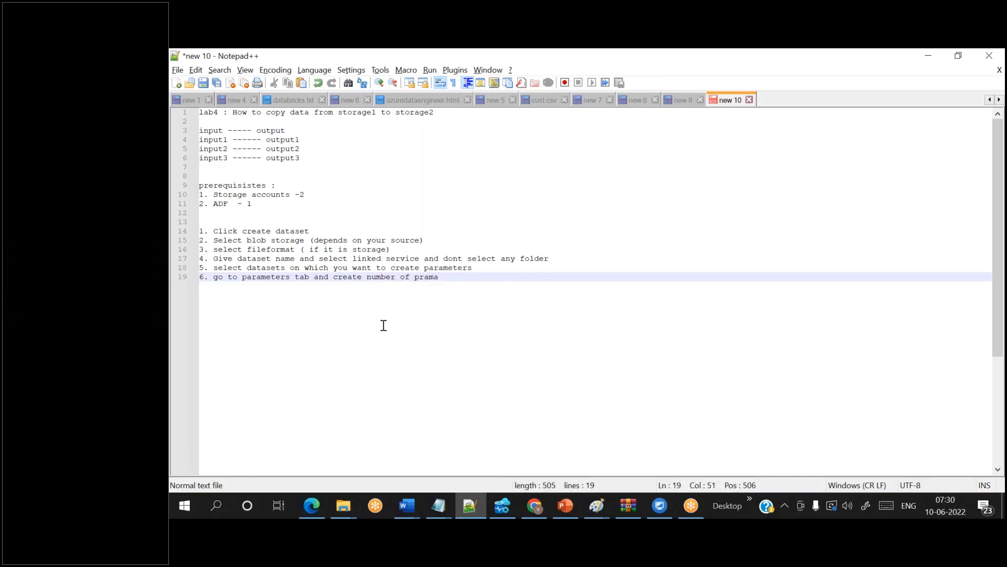
key("BackSpace")
type("eters that you want")
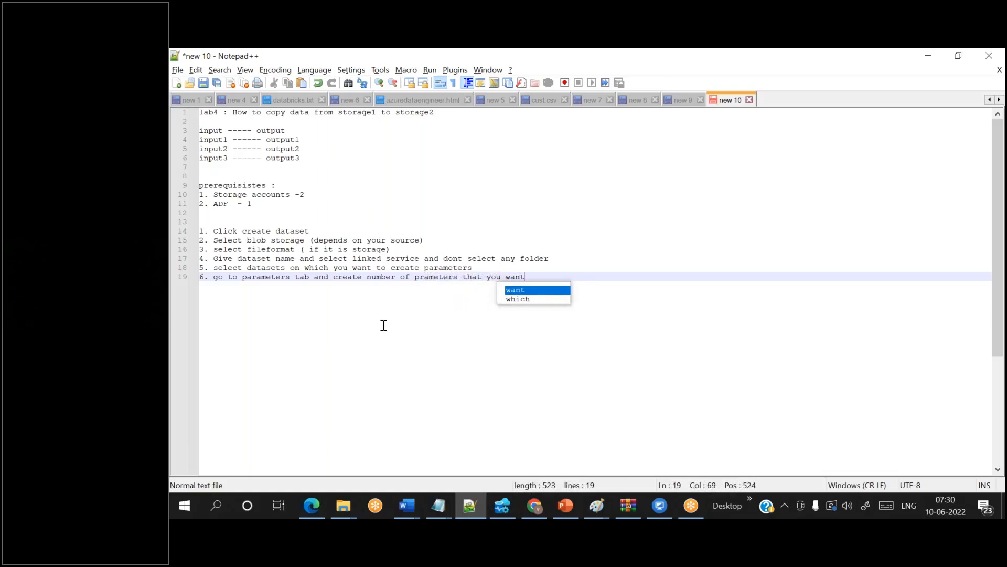
key("Return")
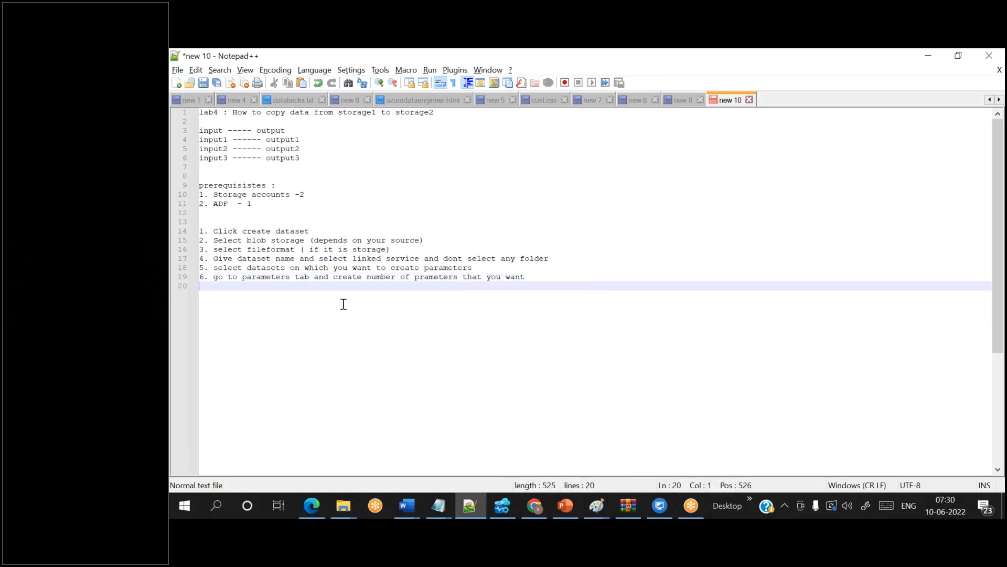
- Write step 7 as 'go to connection tab and pass parameter name in container box'
type("7.")
type("pass para")
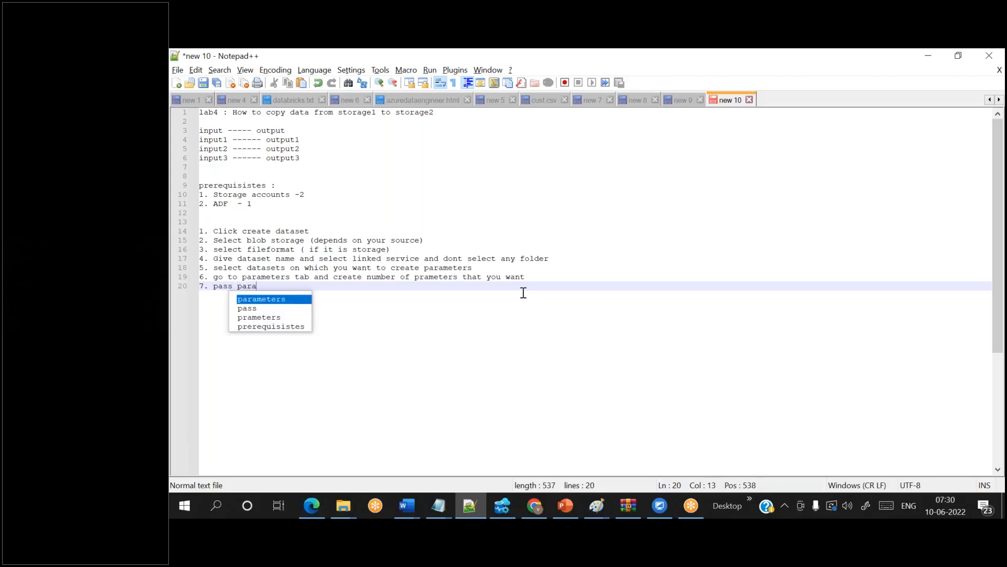
type("meter name in f")
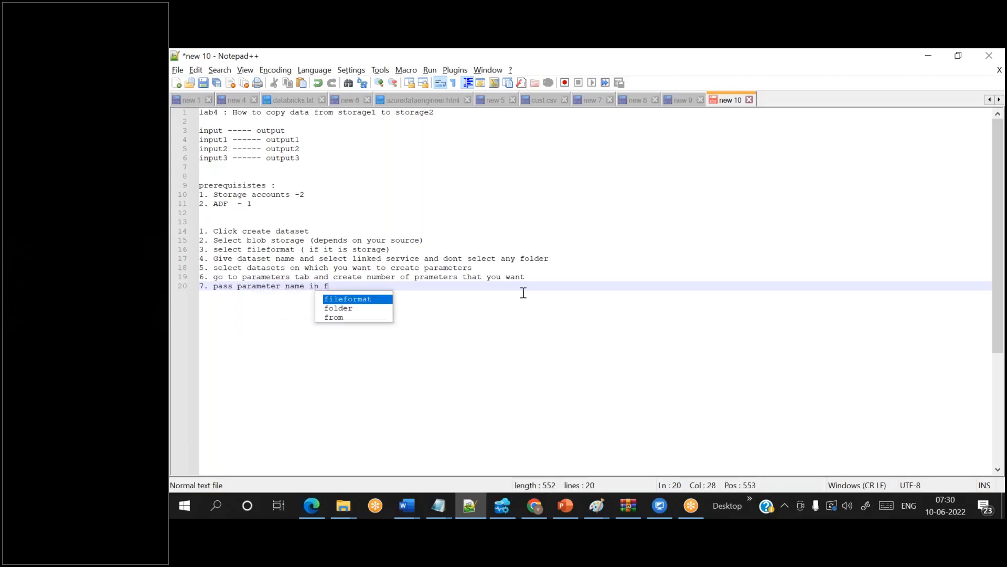
key("BackSpace")
type("container")
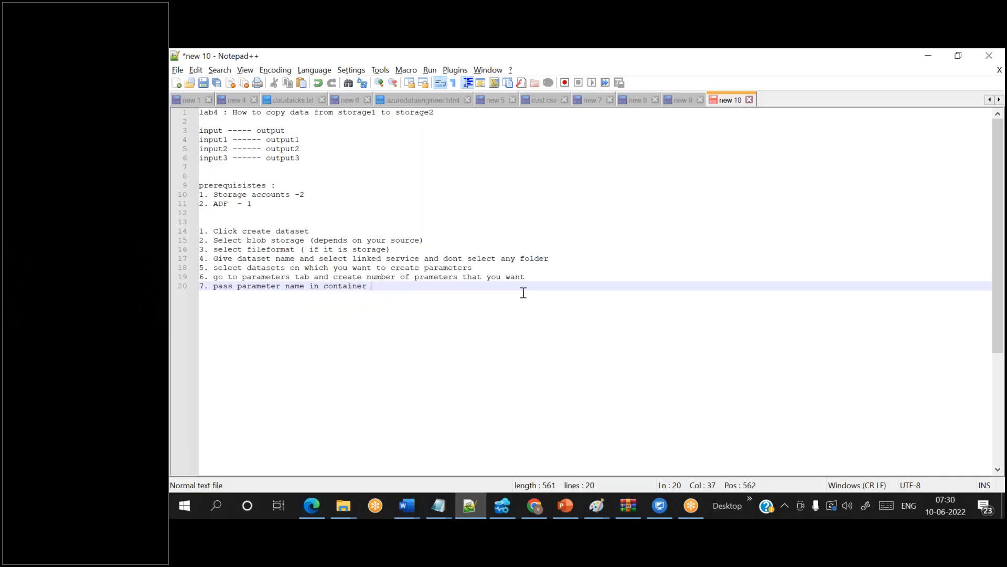
type(" (")
left_click(216, 284)
type("go to connectio")
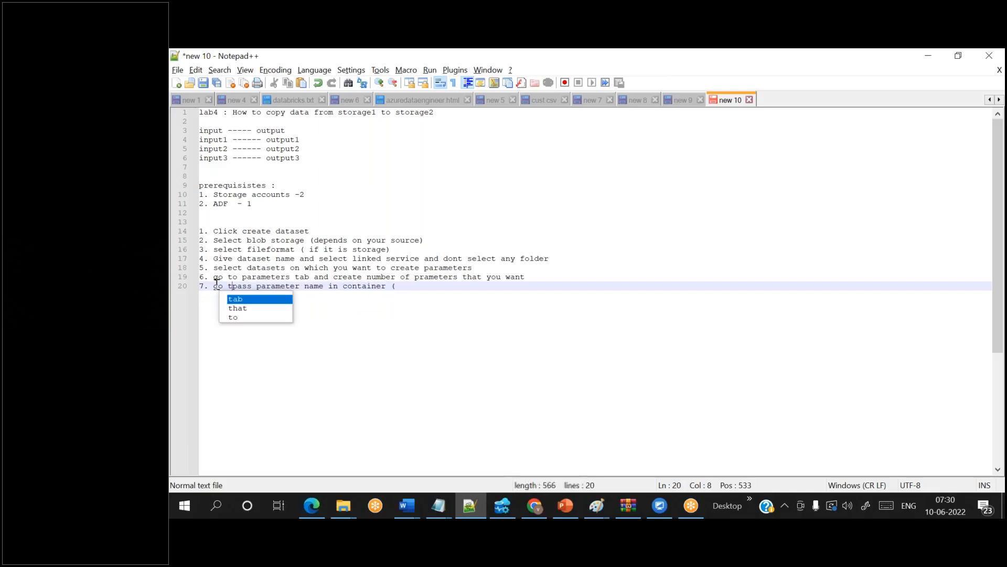
type("n tab and")
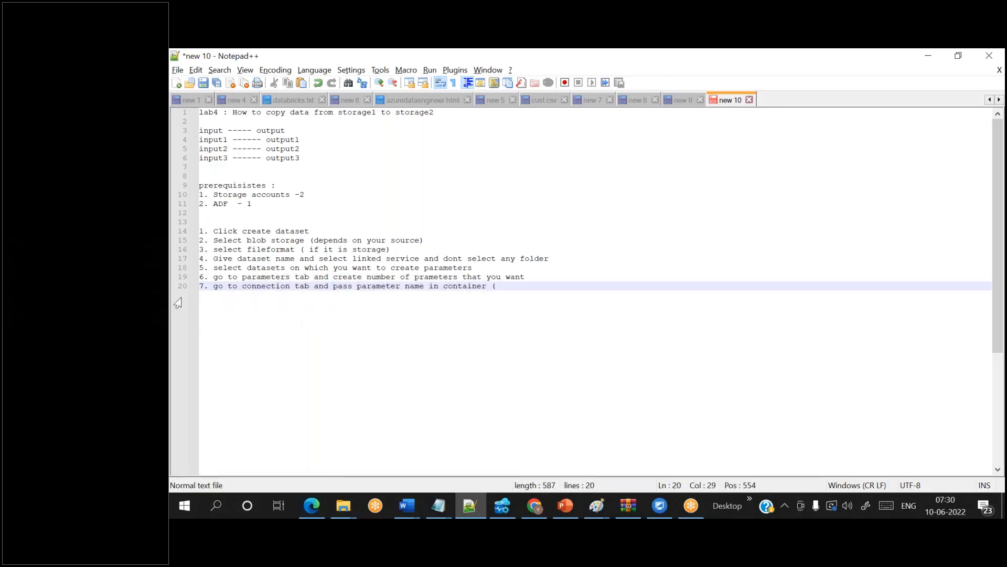
left_click(496, 286)
key("BackSpace")
type("box")
- Add blank lines below the notes and switch back to Data Factory
key("Return")
key("Return")
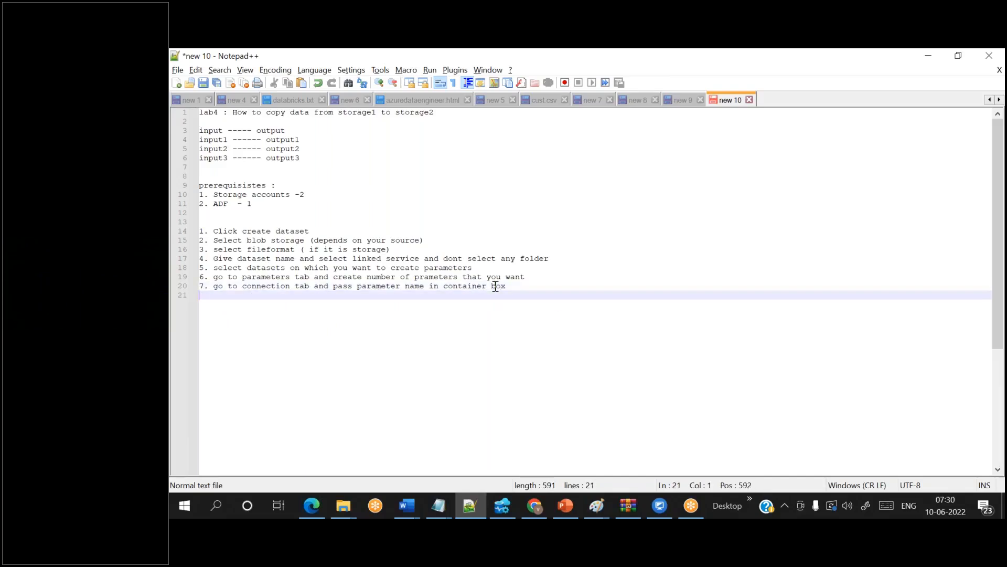
left_click(520, 284)
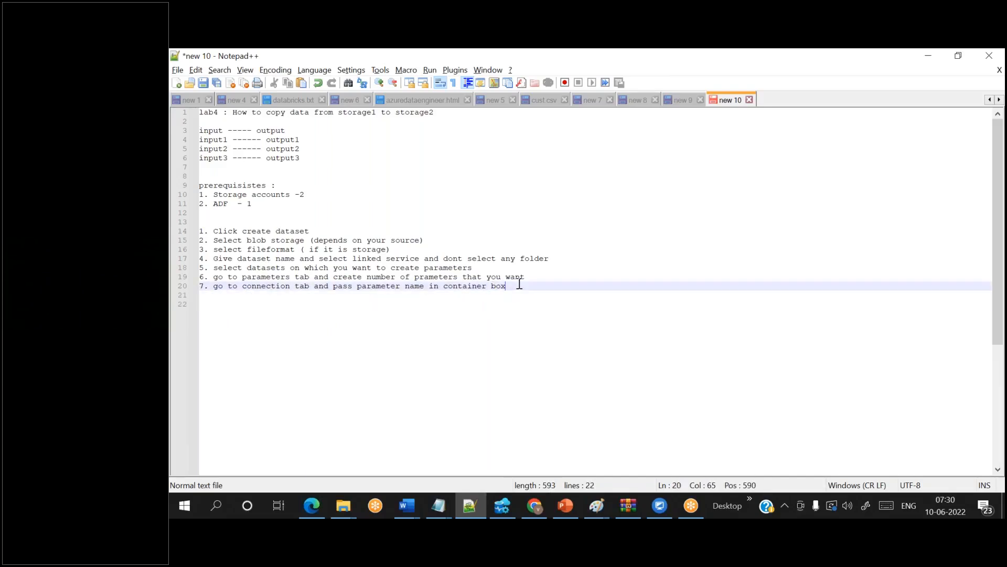
left_click_drag(519, 284, 194, 233)
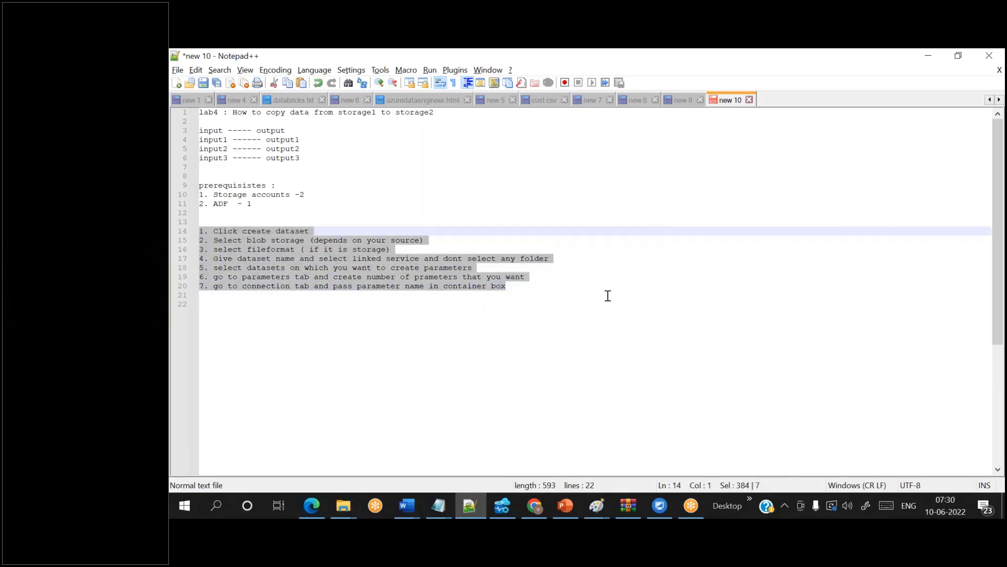
left_click(537, 300)
key("alt+Tab")
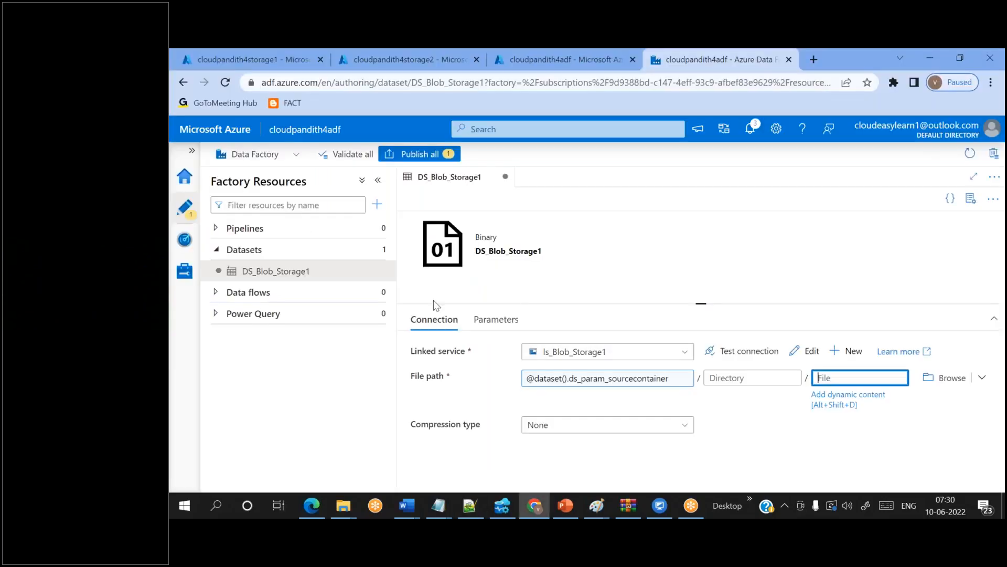
- Start a new Azure Blob Storage dataset in Binary format
mouse_move(373, 253)
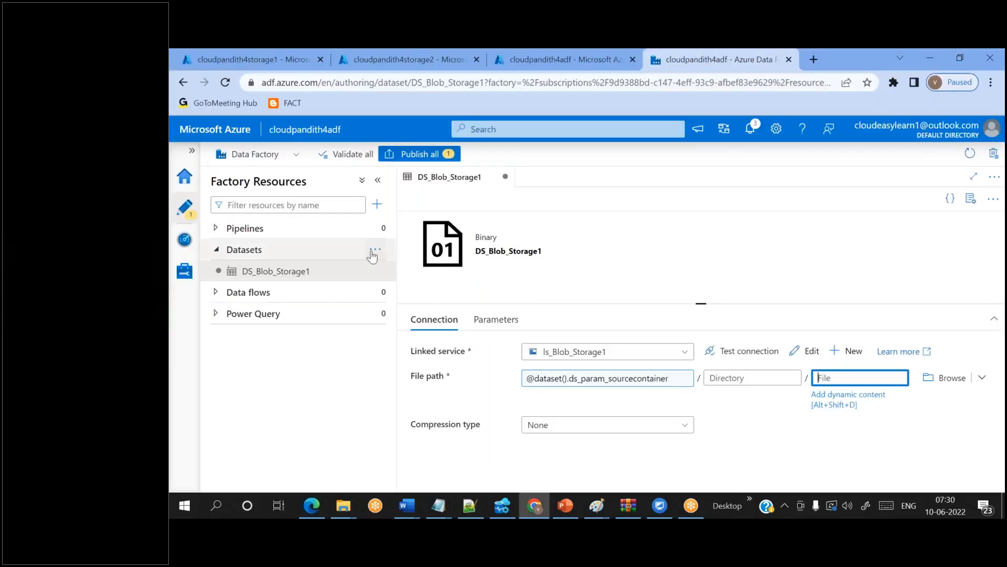
left_click(370, 252)
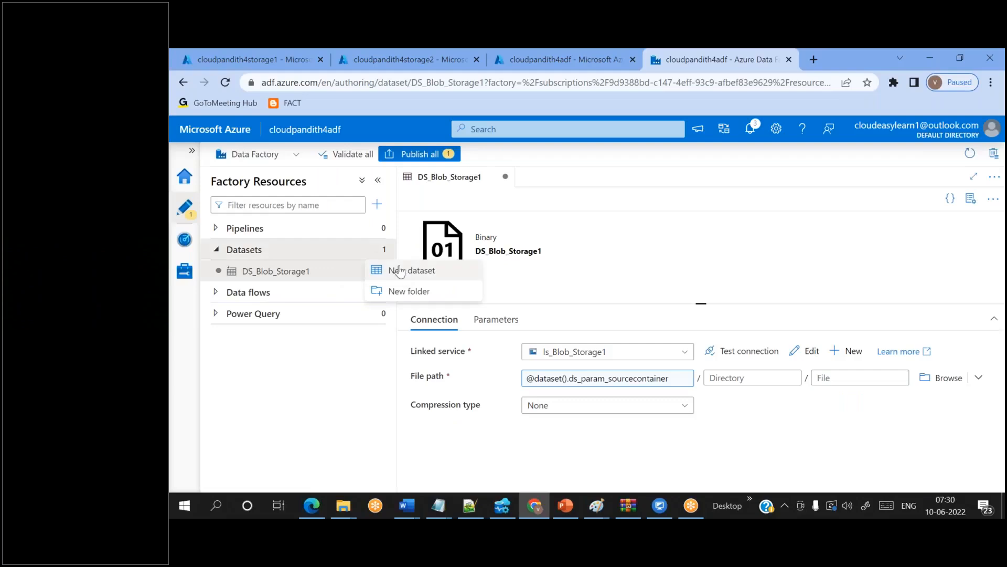
left_click(591, 258)
key("alt+Tab")
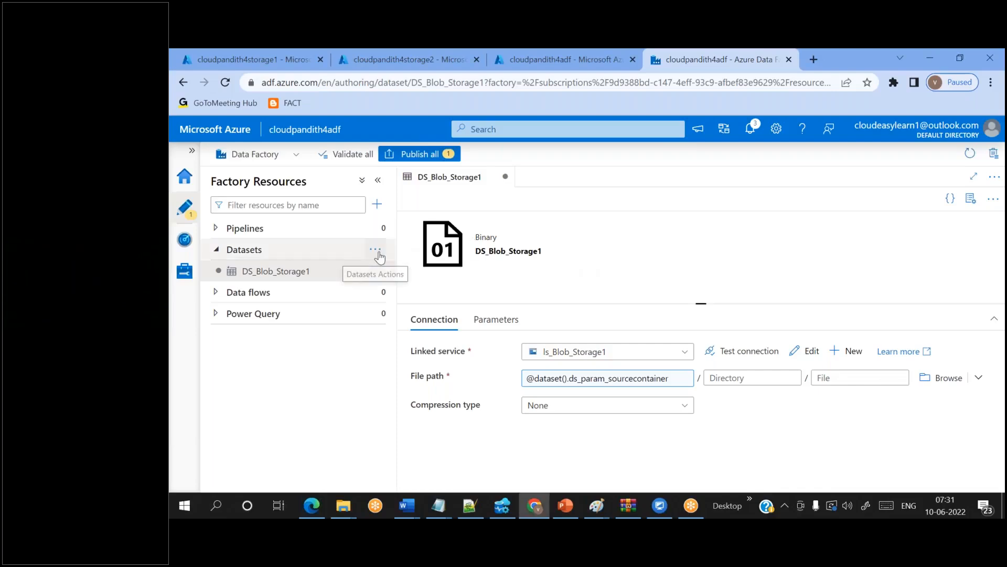
left_click(377, 249)
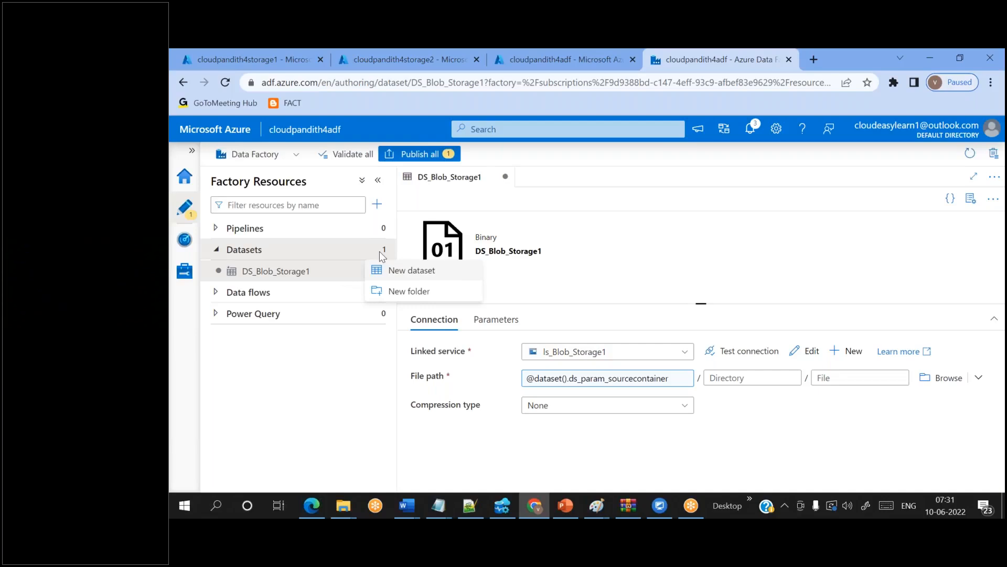
left_click(408, 274)
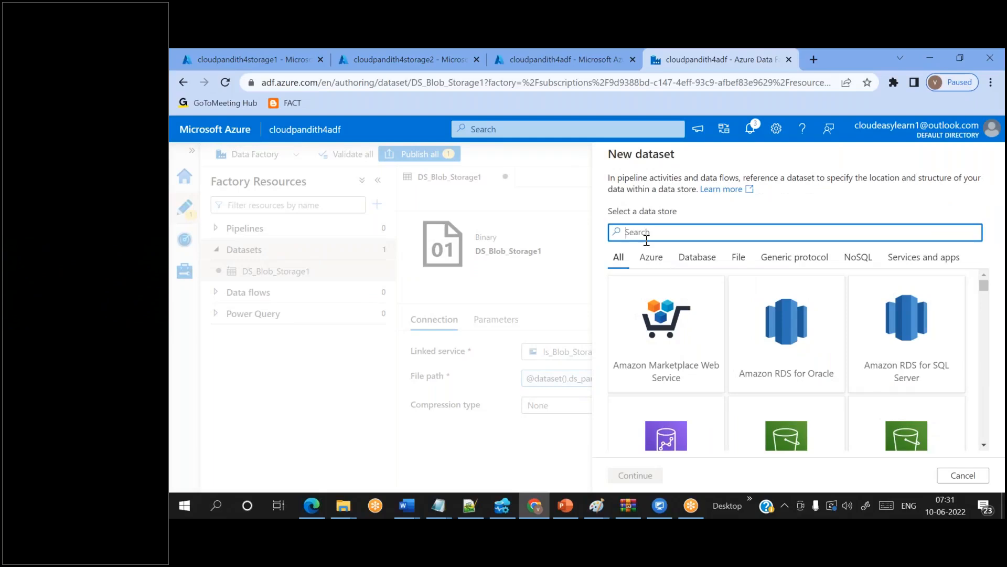
type("blob")
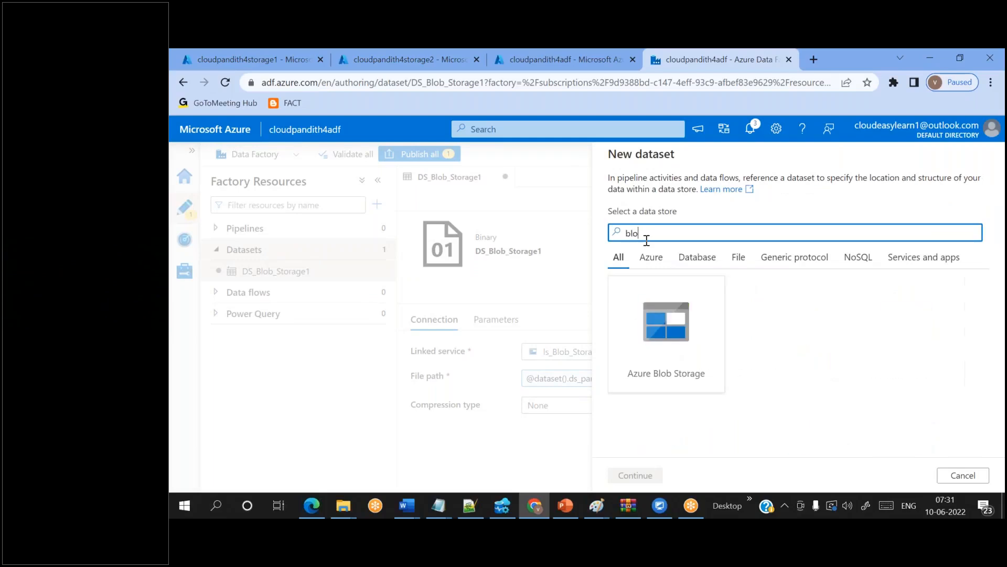
left_click(662, 352)
double_click(661, 352)
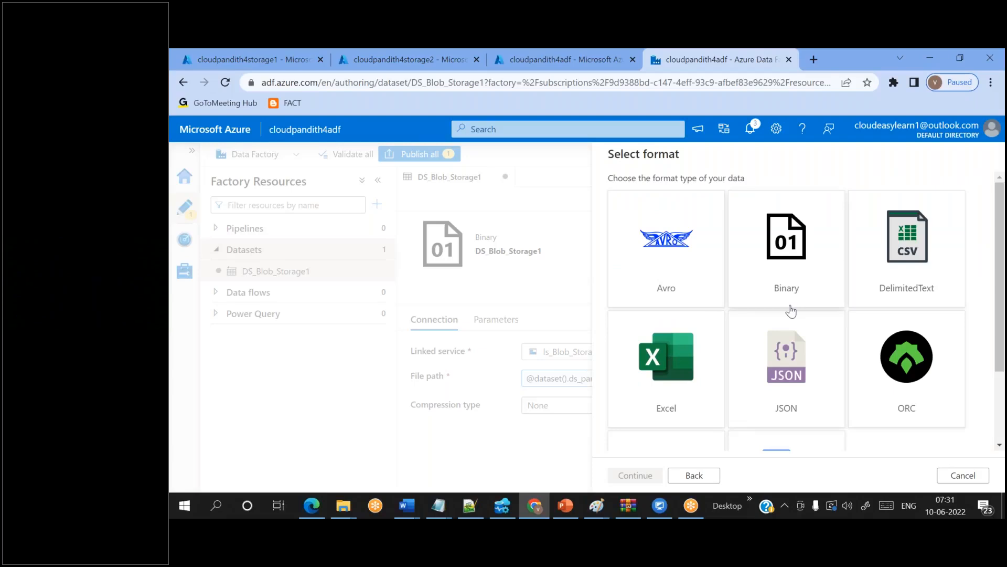
double_click(776, 261)
- Name the dataset DS_Blob_Storage2 and link it to ls_Blob_Storage2
double_click(656, 192)
key("BackSpace")
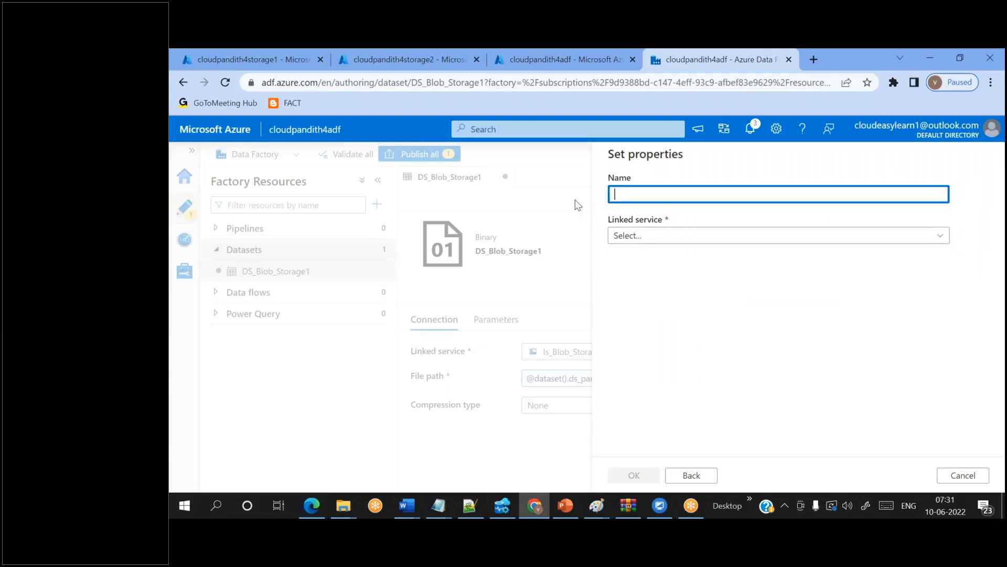
type("DS_Blob_Storage2")
left_click(698, 235)
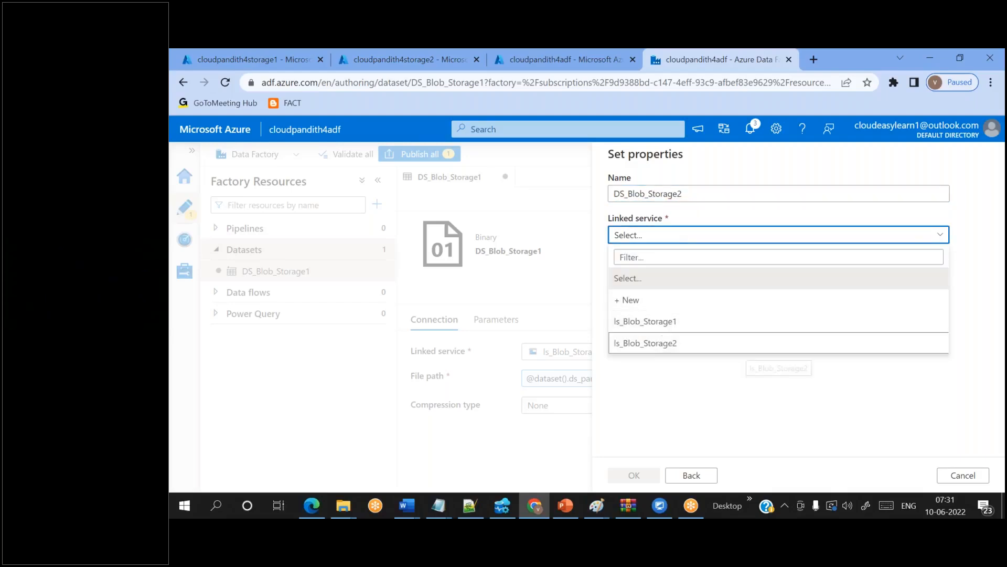
left_click(664, 342)
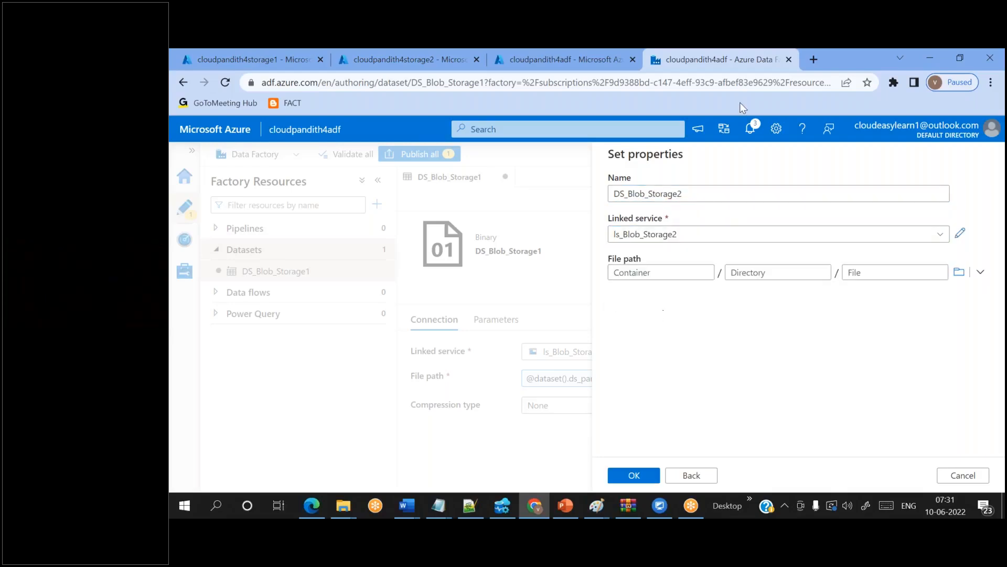
left_click(746, 68)
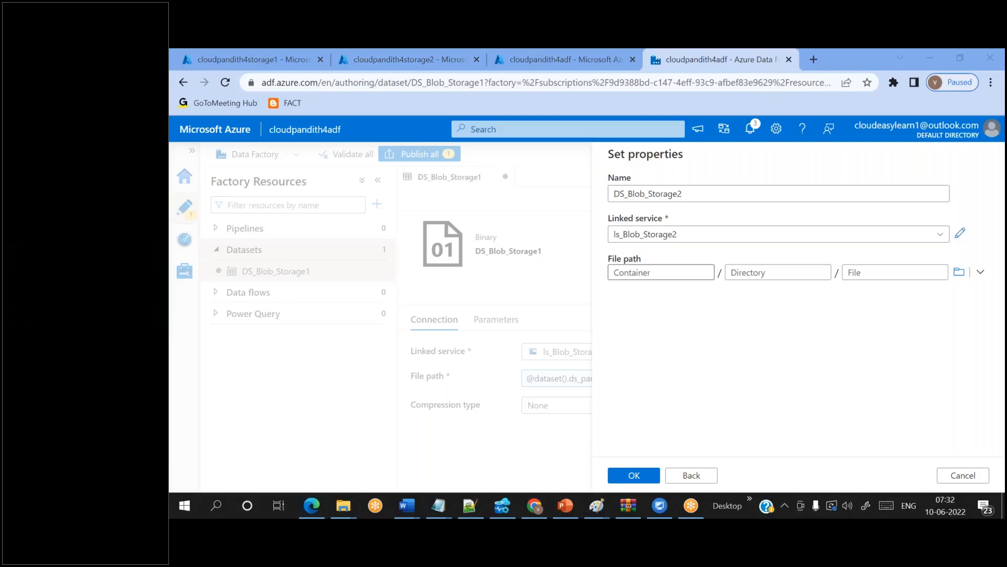
- Try an output container name, clear it to leave Container blank, and create the dataset
left_click(657, 273)
left_click(737, 272)
left_click(683, 273)
type("outpuut")
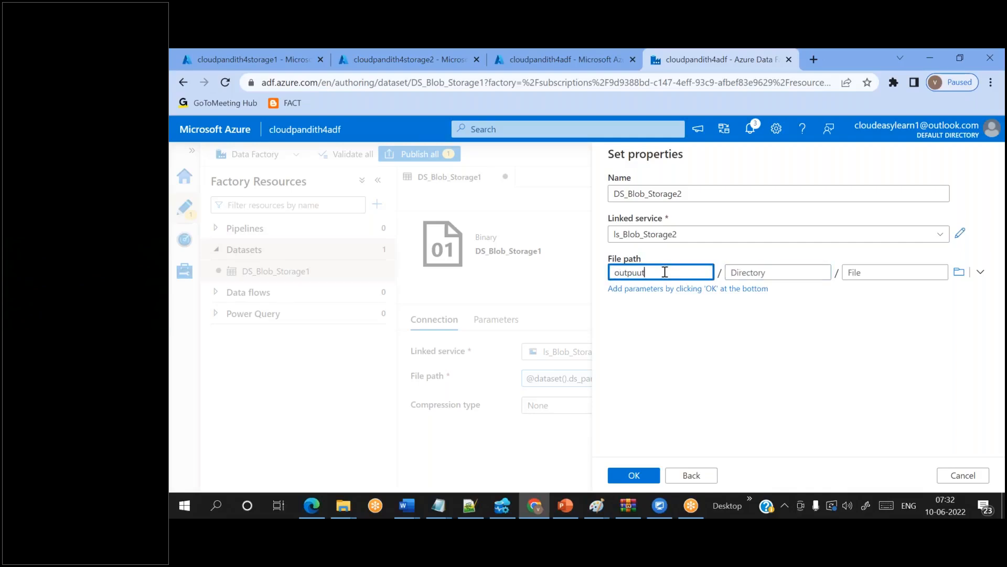
key("BackSpace")
key("BackSpace")
type("t")
key("ctrl+a")
key("BackSpace")
type("outpuut1")
key("BackSpace")
key("BackSpace")
key("BackSpace")
type("t2")
key("BackSpace")
key("BackSpace")
key("BackSpace")
key("BackSpace")
key("BackSpace")
key("BackSpace")
key("BackSpace")
left_click(634, 475)
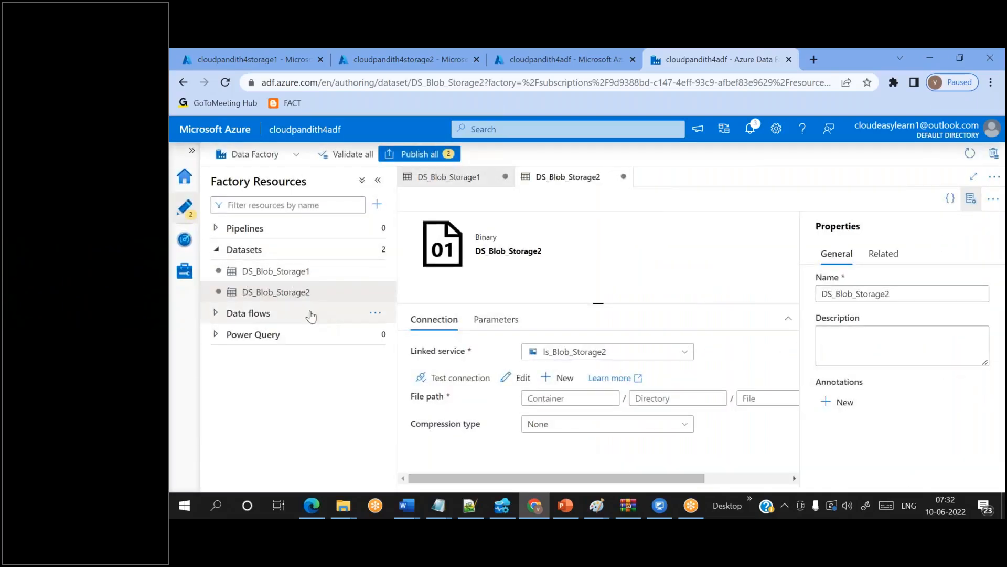
- Add a parameter named ds_param_sinkcontainer to DS_Blob_Storage2
left_click(267, 297)
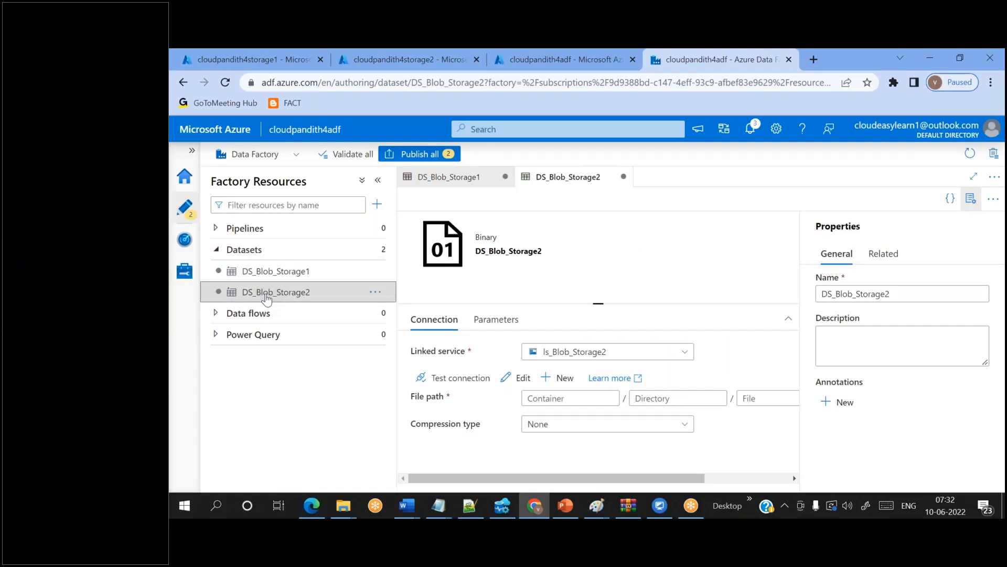
left_click(478, 321)
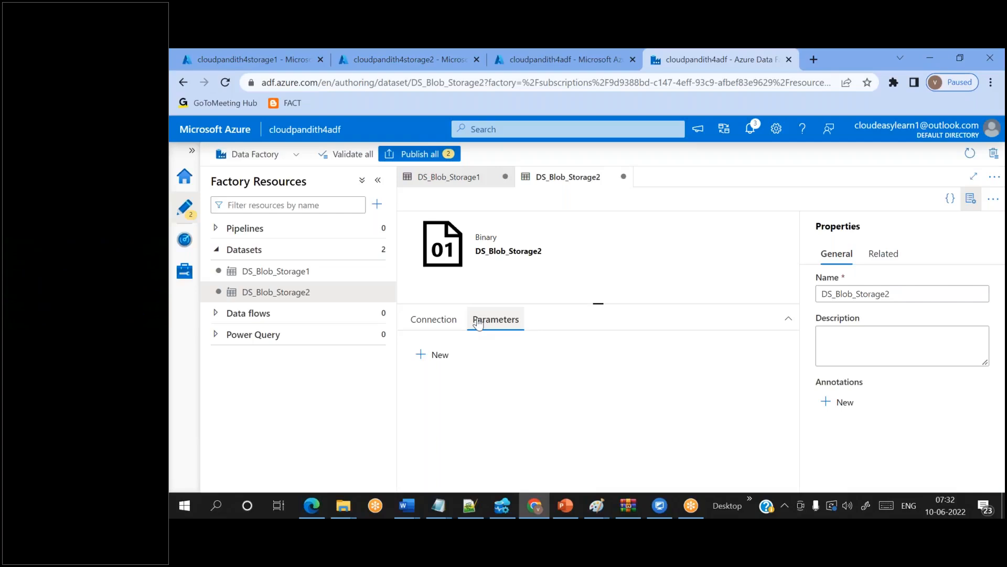
left_click(447, 357)
left_click(455, 397)
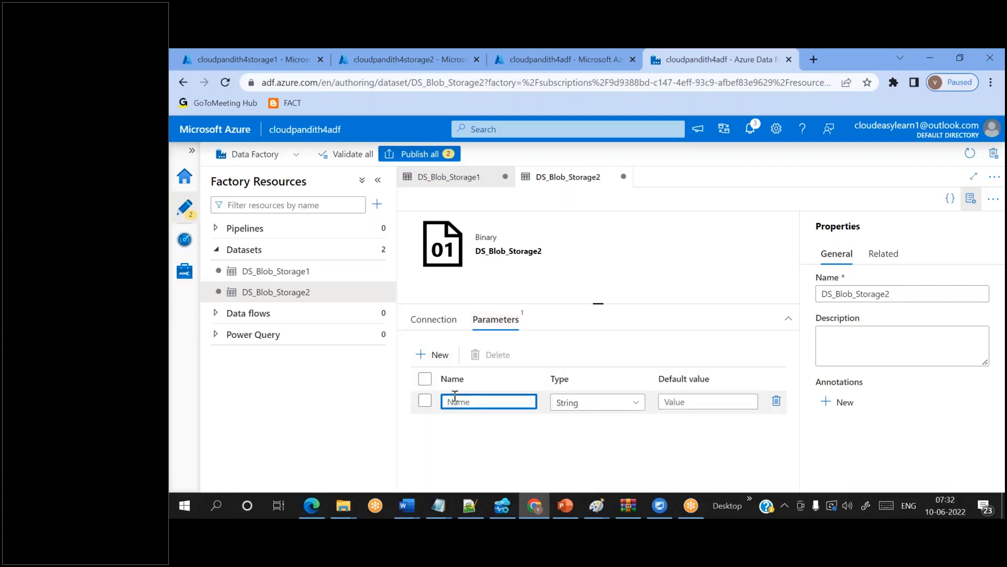
type("ds_param_sinkcontainer")
left_click(551, 439)
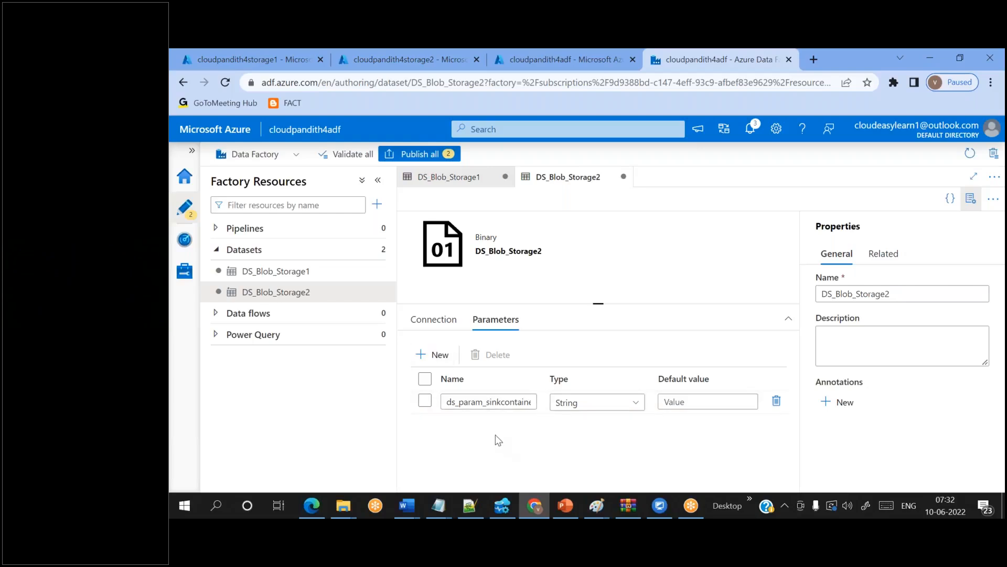
left_click(430, 322)
left_click(562, 398)
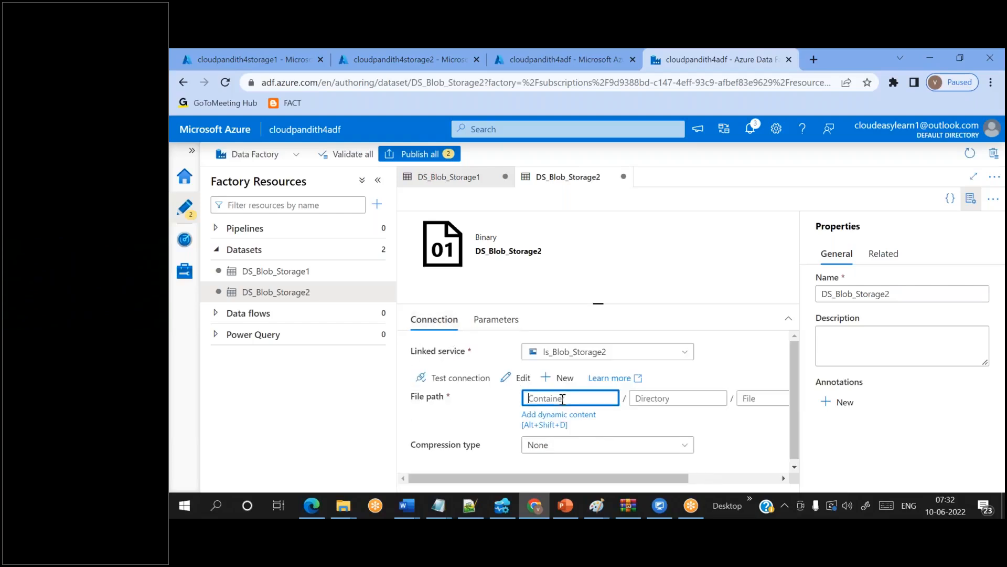
left_click(546, 418)
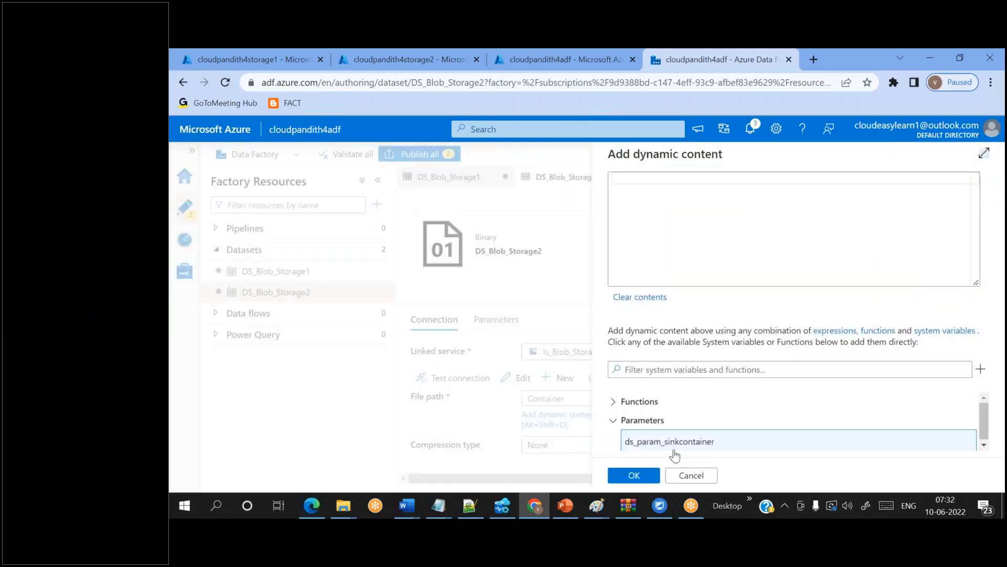
left_click(675, 445)
left_click(634, 475)
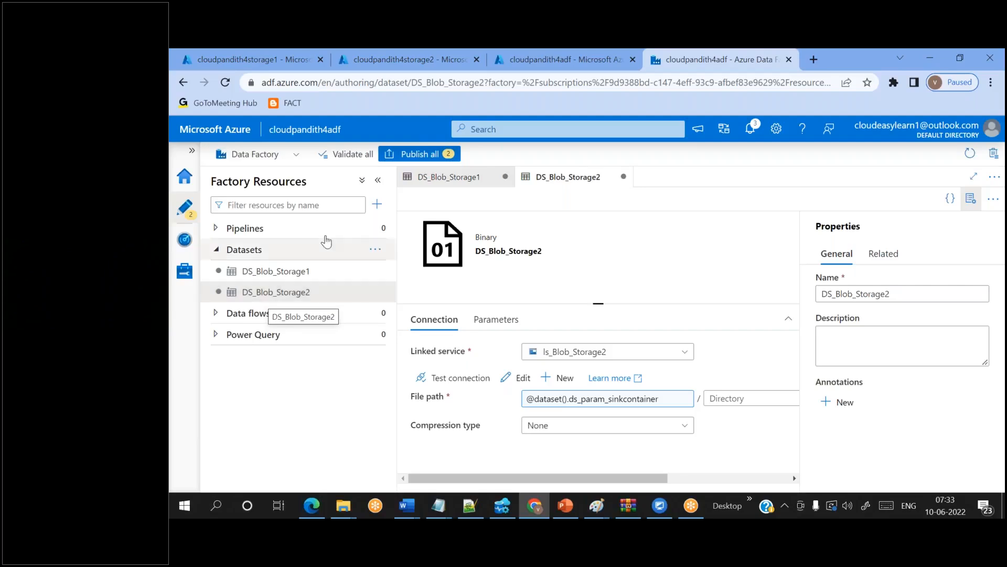
left_click(377, 204)
- Create a new pipeline containing a Copy data activity
mouse_move(409, 223)
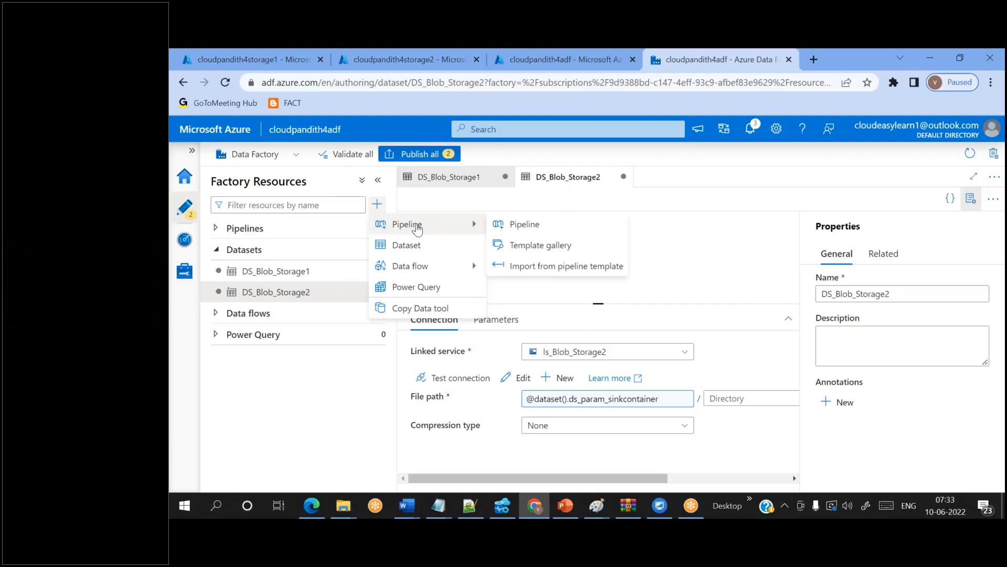
left_click(514, 227)
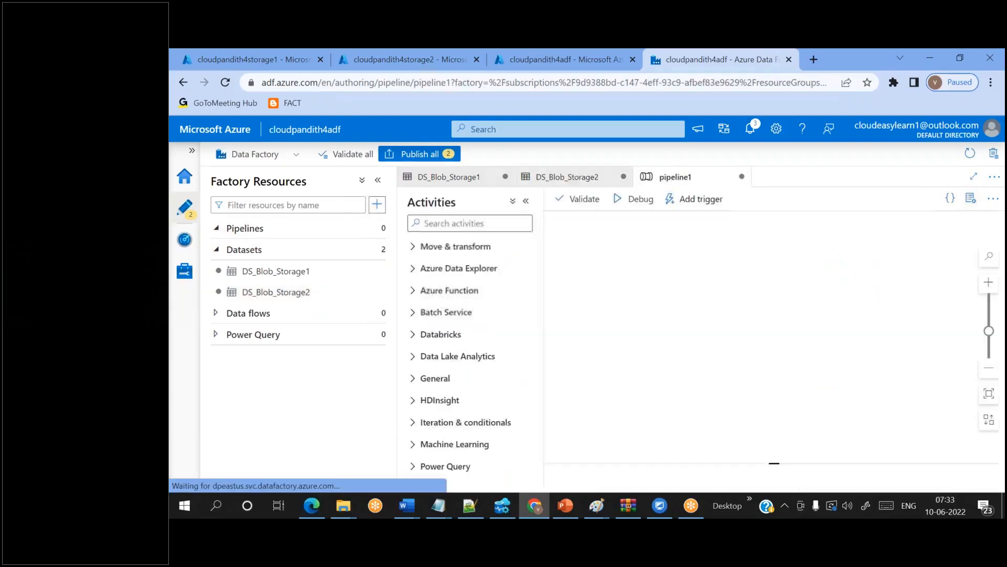
left_click(489, 224)
type("cop")
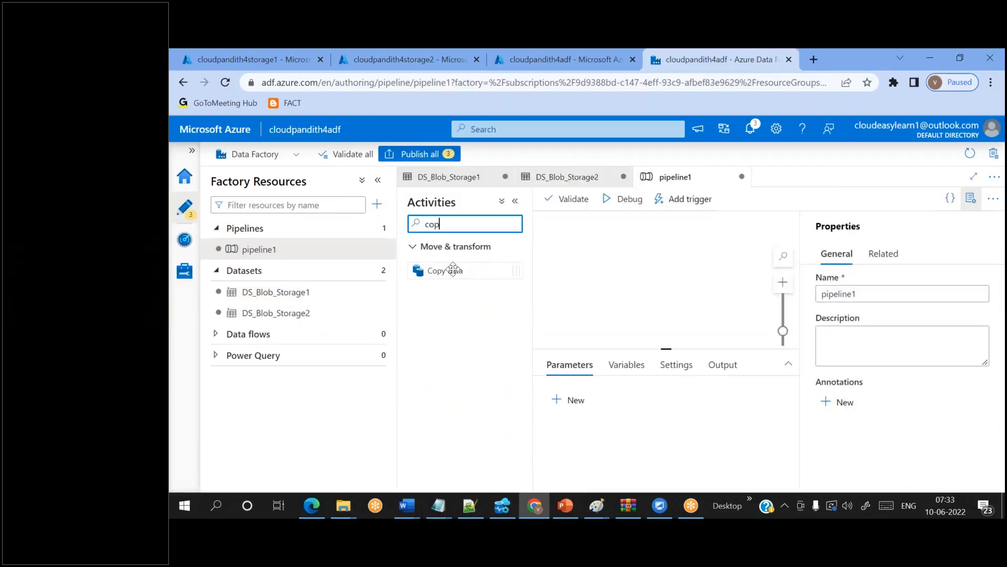
left_click_drag(452, 269, 724, 265)
left_click(981, 200)
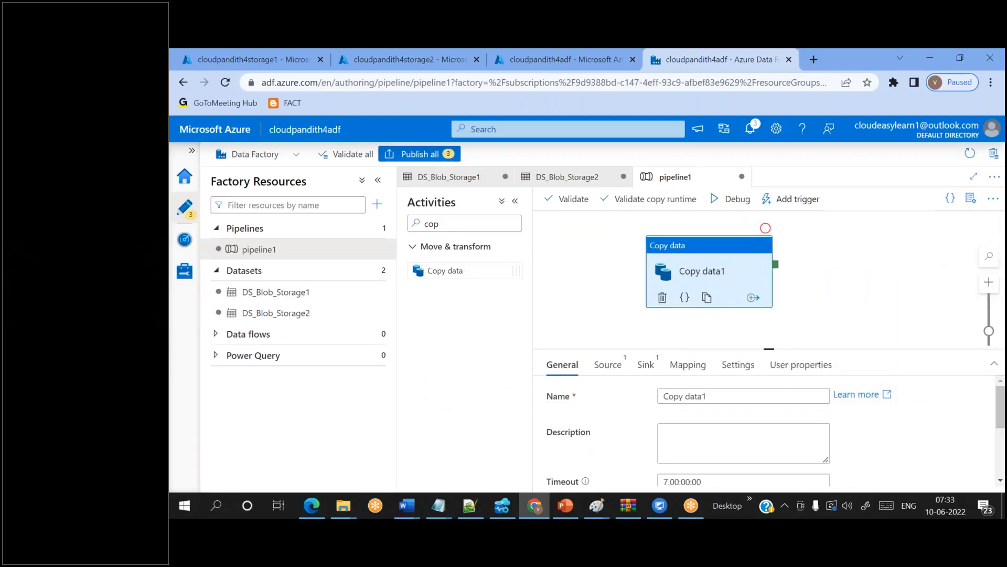
- Set the copy source to DS_Blob_Storage1 and the sink to DS_Blob_Storage2
left_click(608, 364)
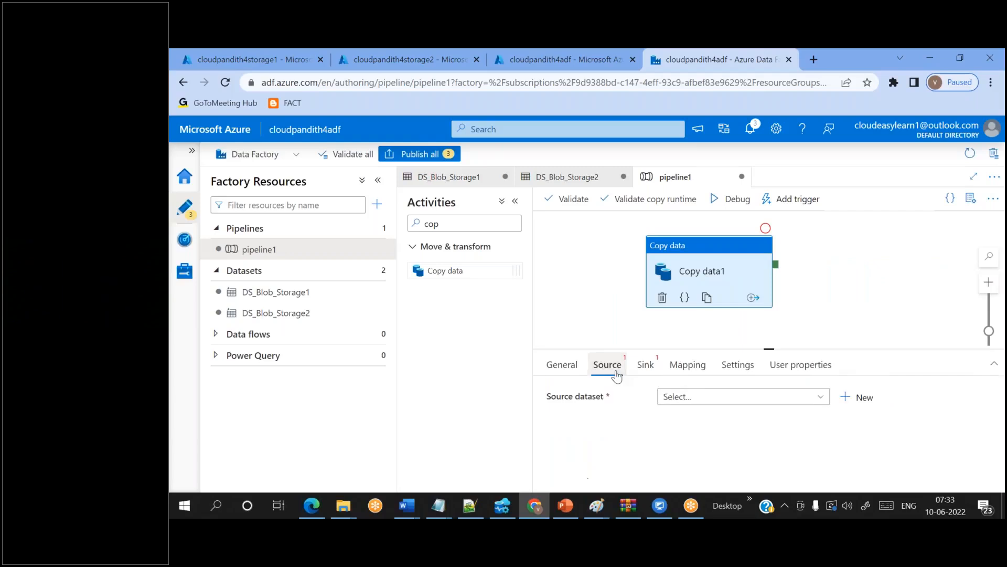
left_click(696, 399)
left_click(699, 440)
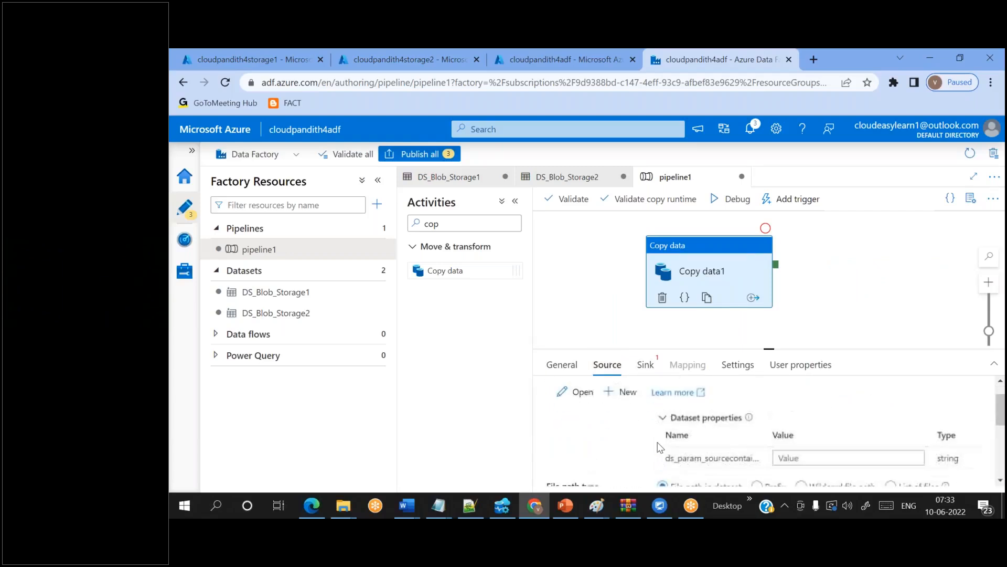
left_click(646, 364)
left_click(687, 397)
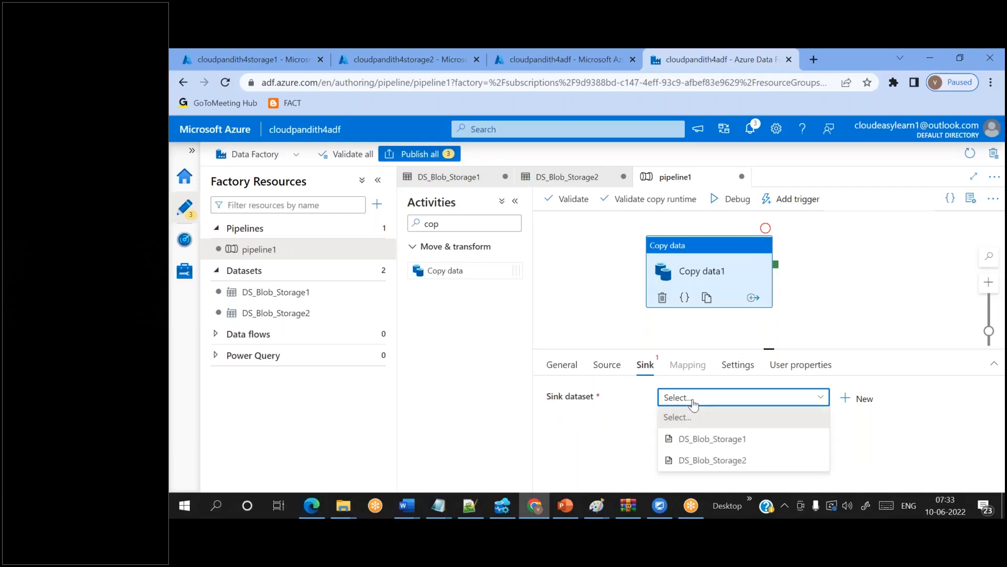
left_click(696, 460)
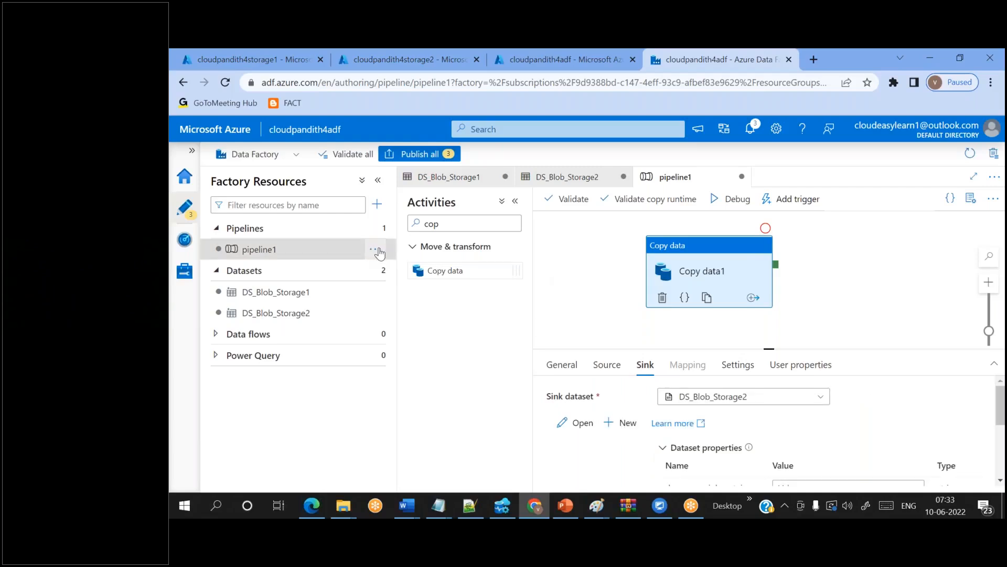
- Delete pipeline1
left_click(377, 253)
left_click(401, 397)
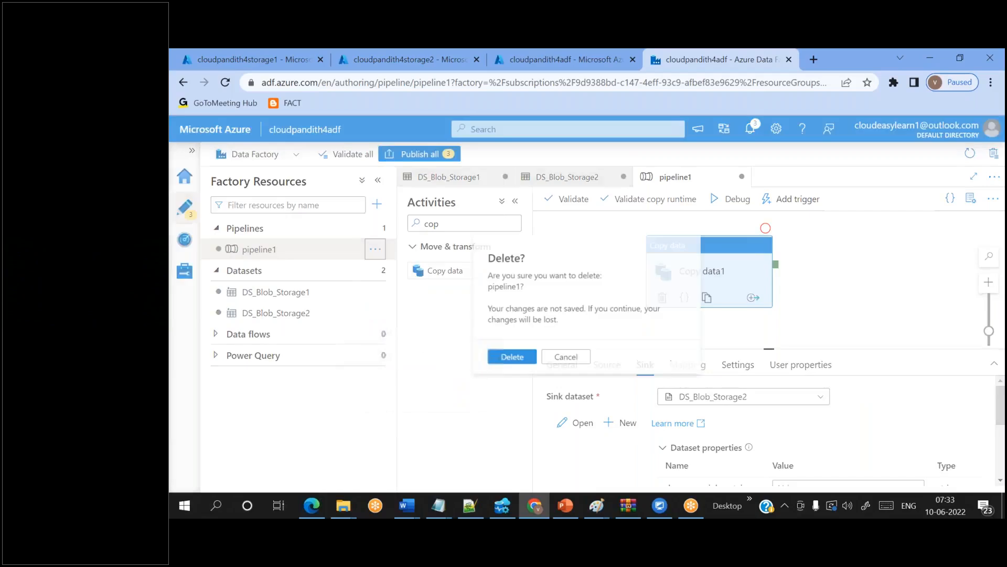
left_click(507, 360)
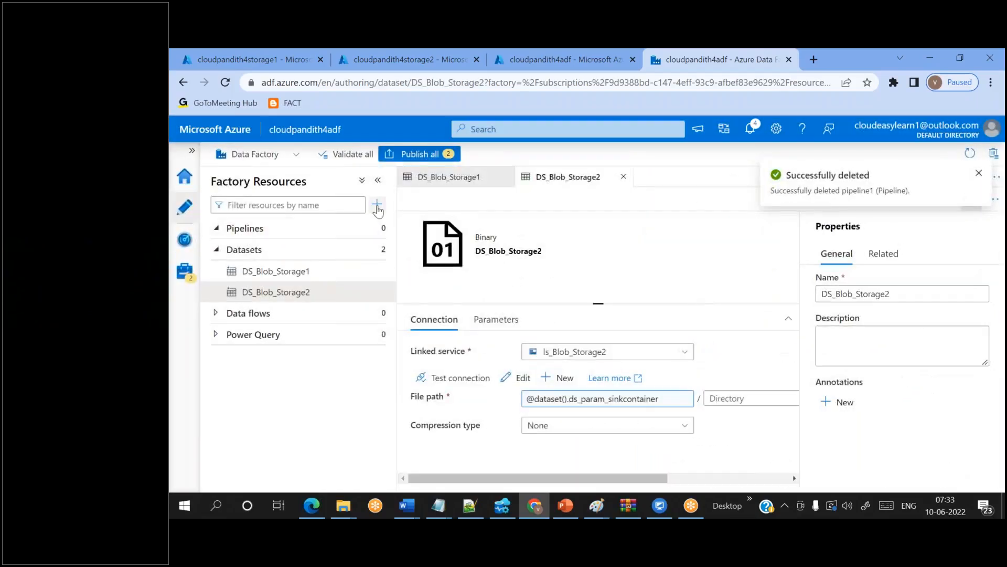
- Create a fresh pipeline and drop a Copy data activity onto its canvas
left_click(377, 204)
mouse_move(422, 224)
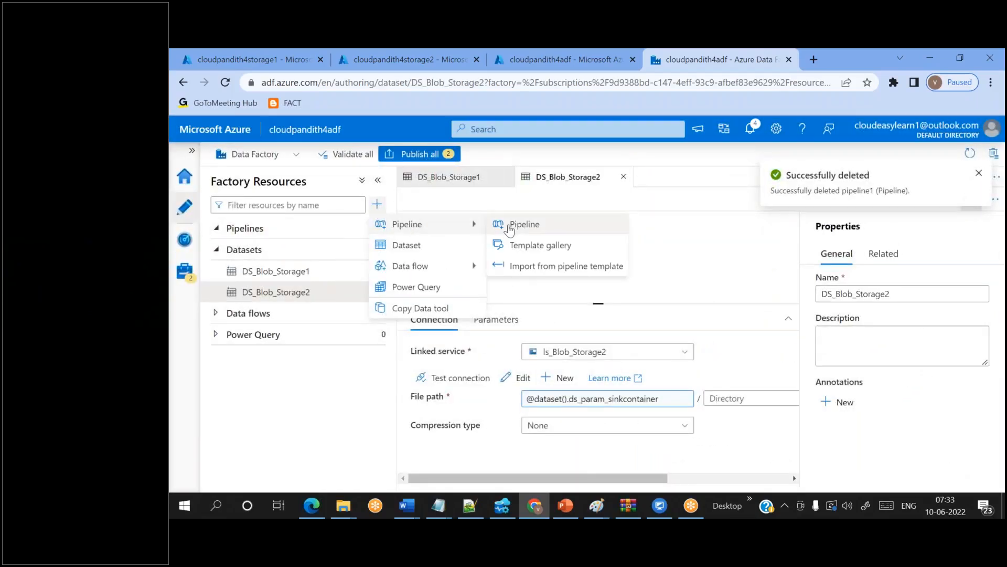
left_click(508, 226)
left_click(458, 247)
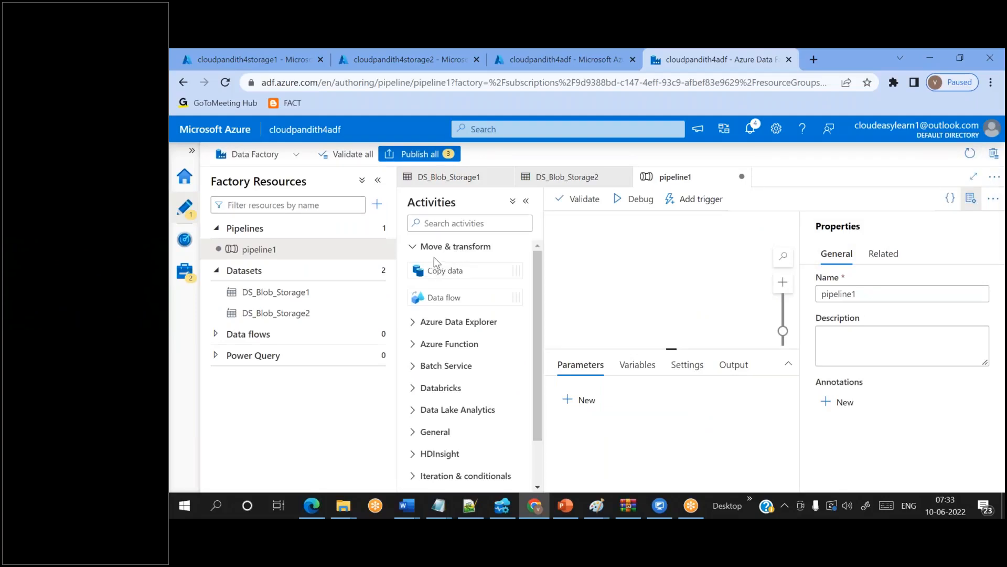
left_click(435, 224)
type("copy")
left_click_drag(446, 270, 580, 266)
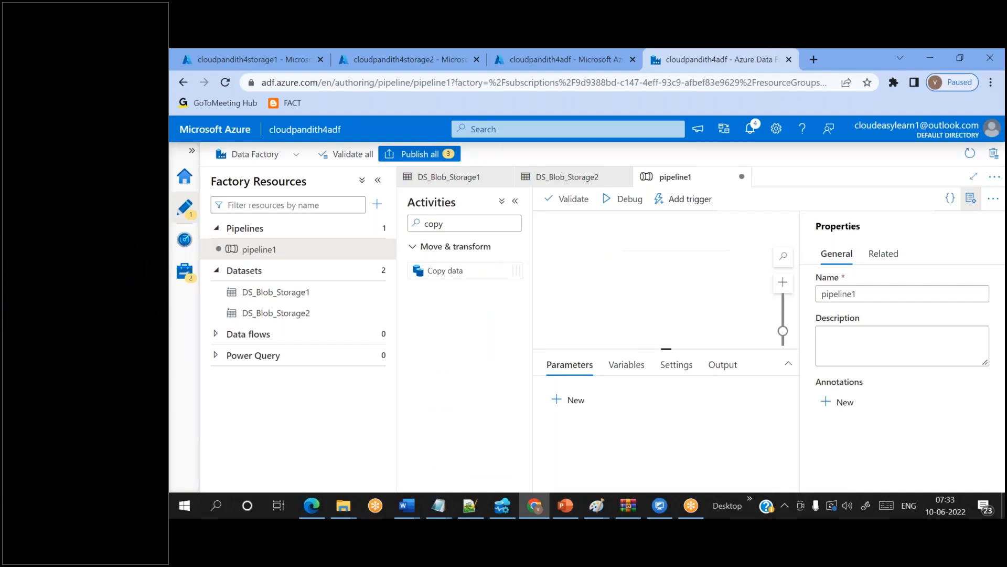
left_click(969, 205)
- Use DS_Blob_Storage1 as the copy source and DS_Blob_Storage2 as the sink
left_click(607, 365)
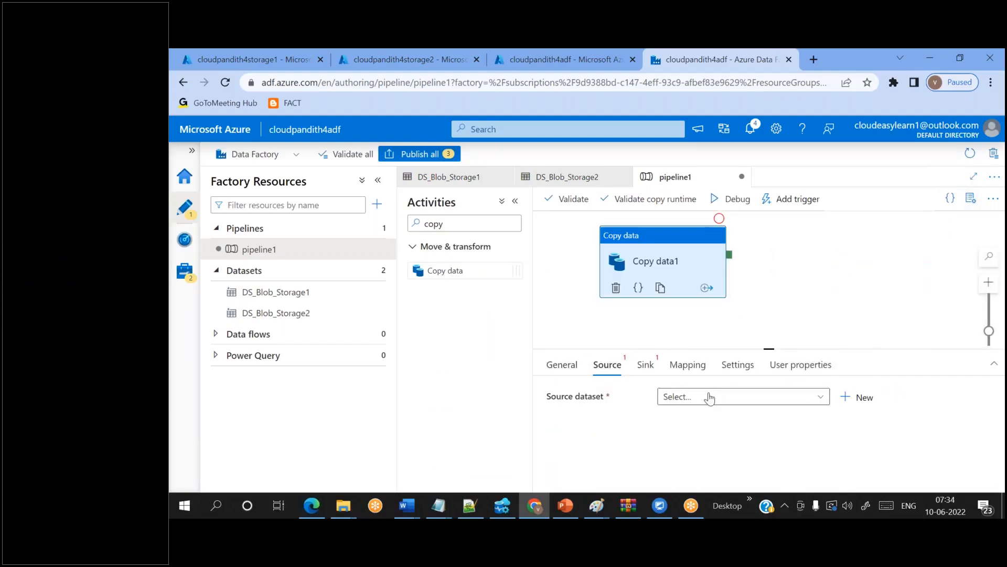
left_click(710, 397)
left_click(699, 439)
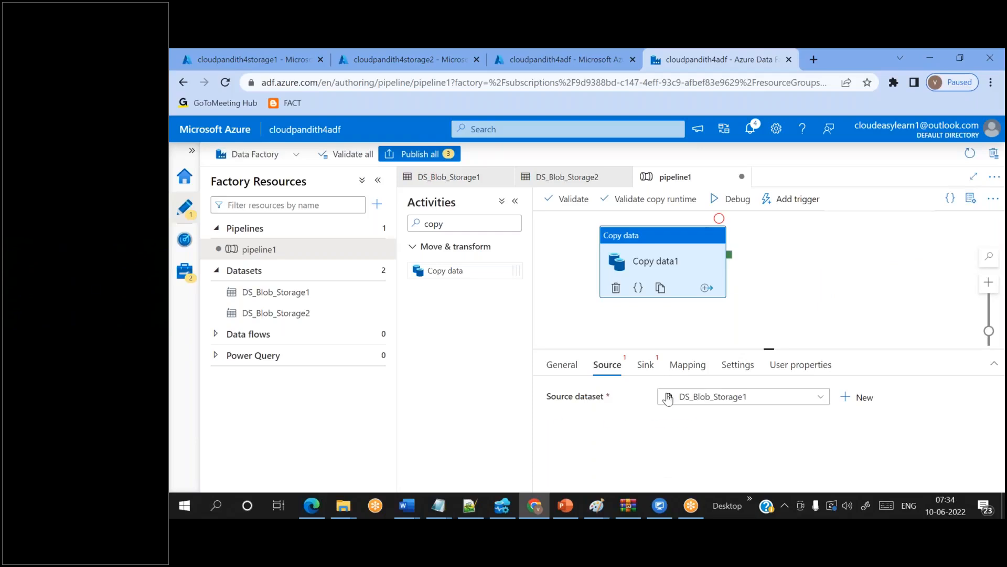
left_click(645, 364)
left_click(703, 398)
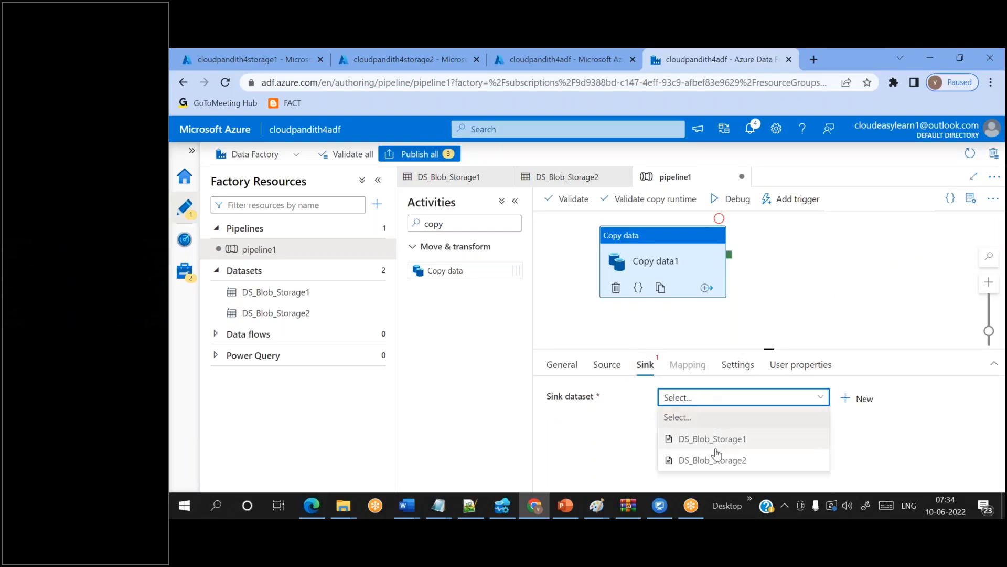
left_click(711, 460)
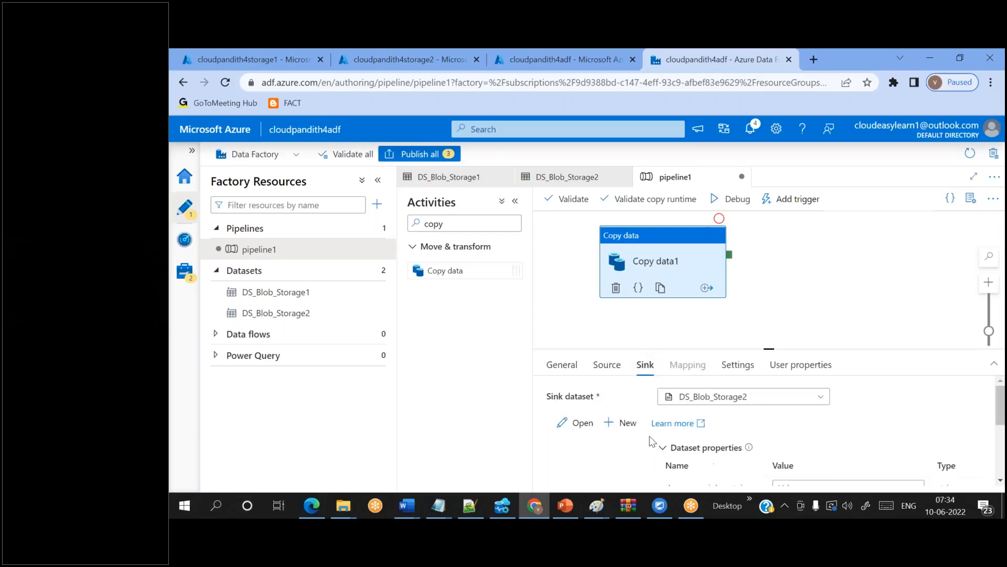
left_click(607, 364)
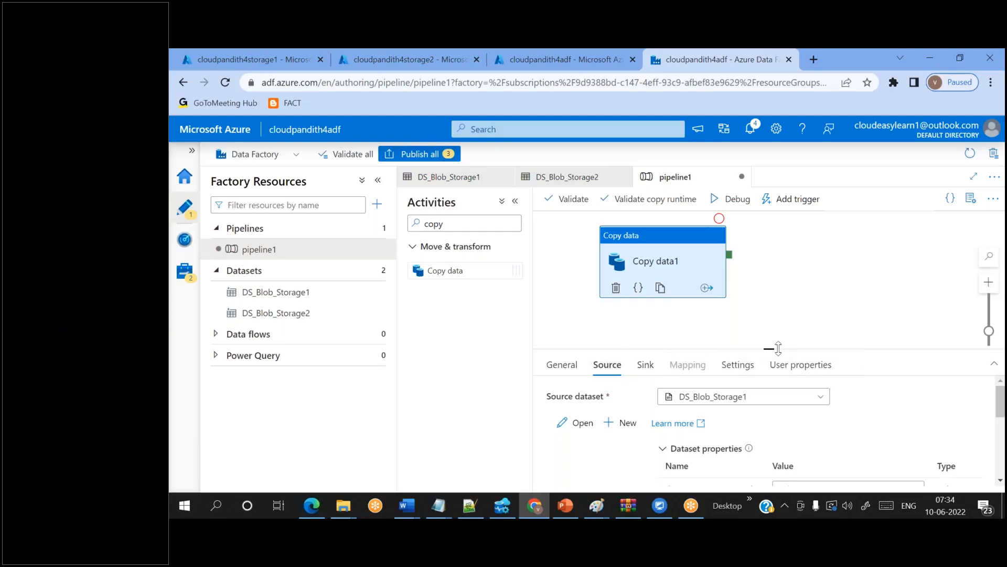
- Pass 'input' as the source container and 'output' as the sink container
left_click_drag(774, 349, 774, 304)
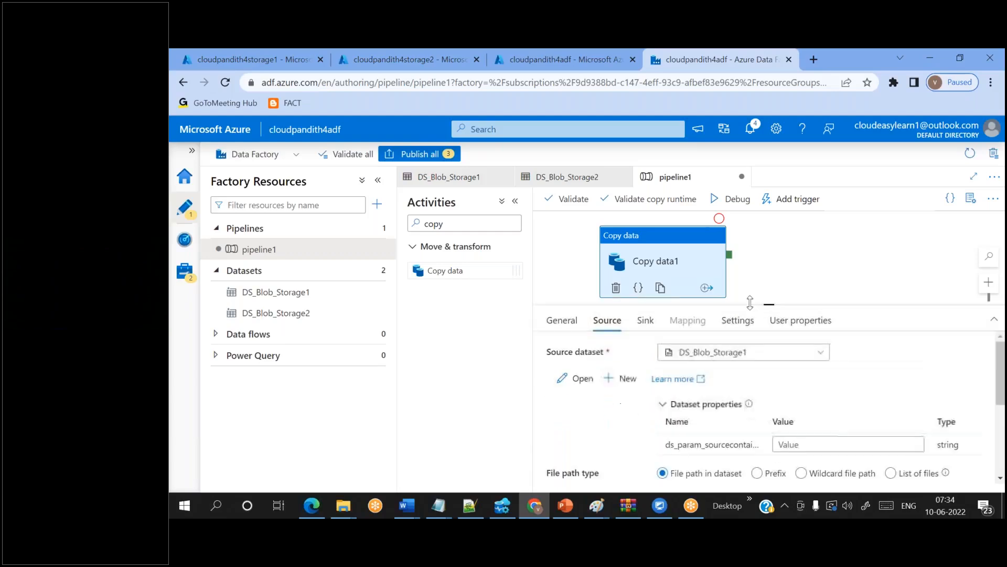
left_click(793, 444)
type("input")
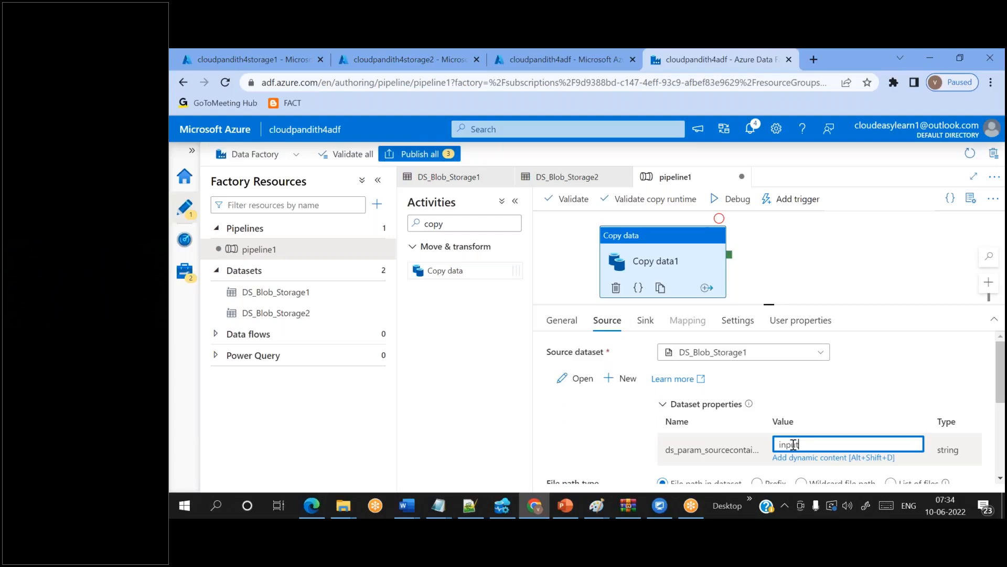
left_click(645, 321)
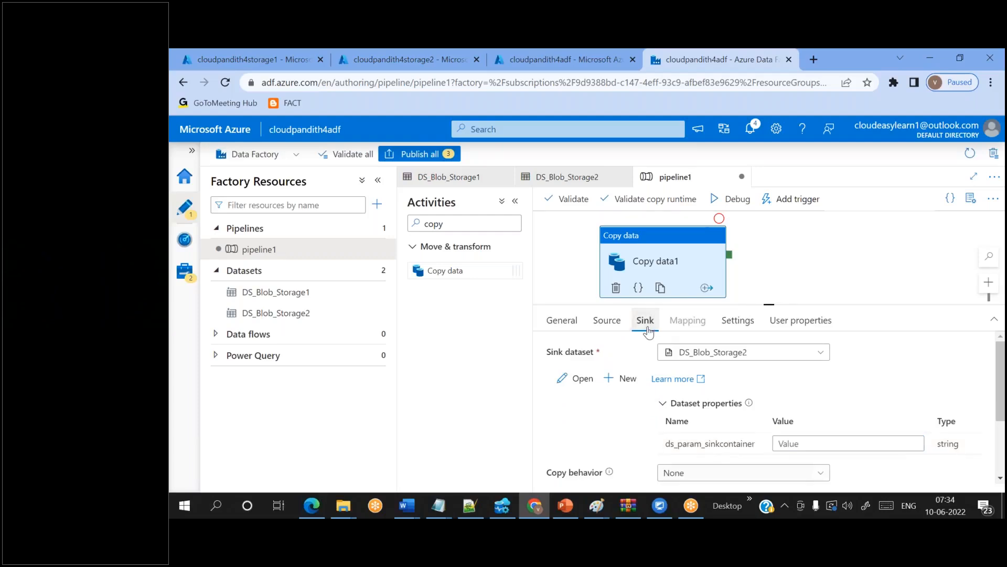
left_click(796, 442)
type("output")
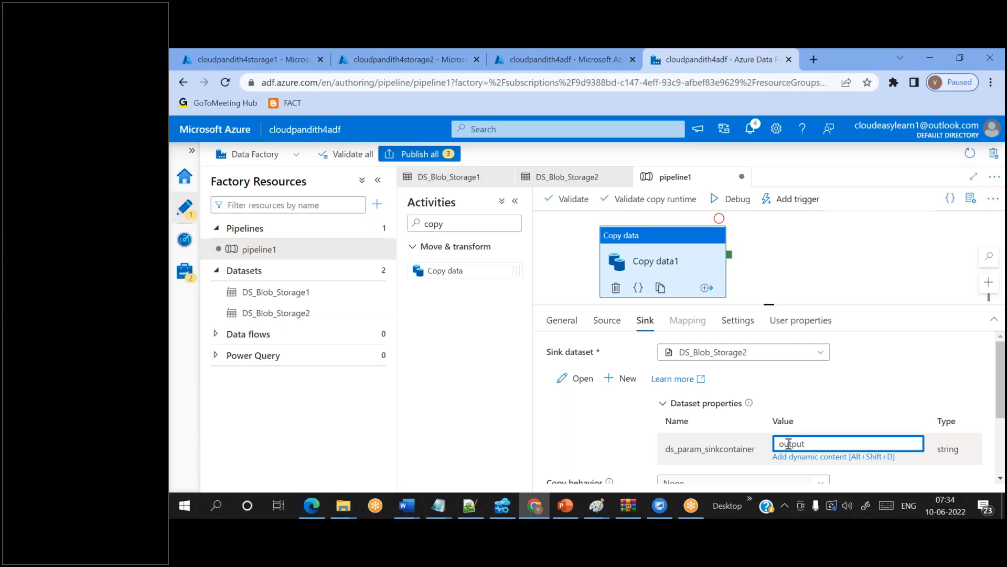
- Verify the input and output values, then open the DS_Blob_Storage1 dataset
double_click(791, 443)
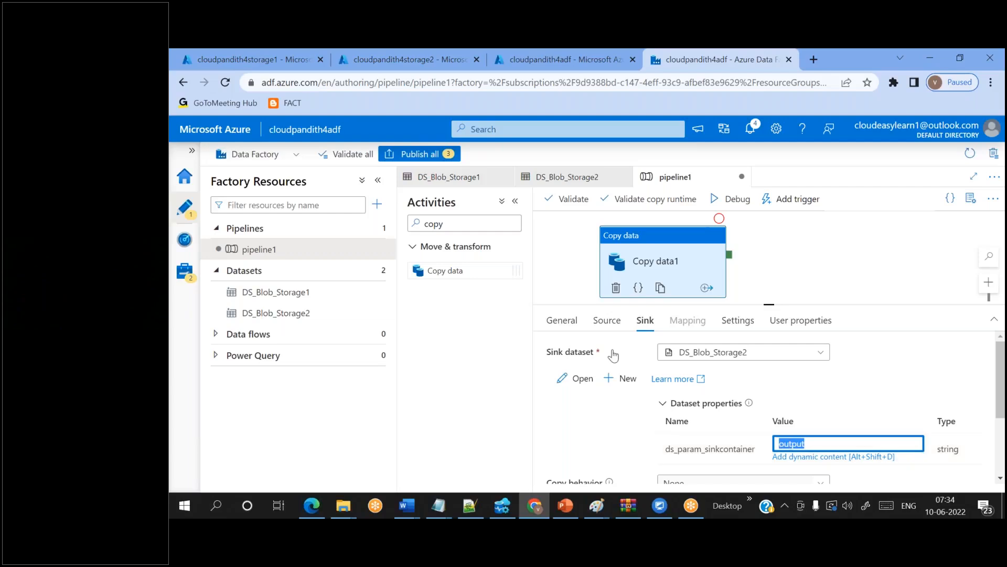
left_click(600, 323)
double_click(792, 444)
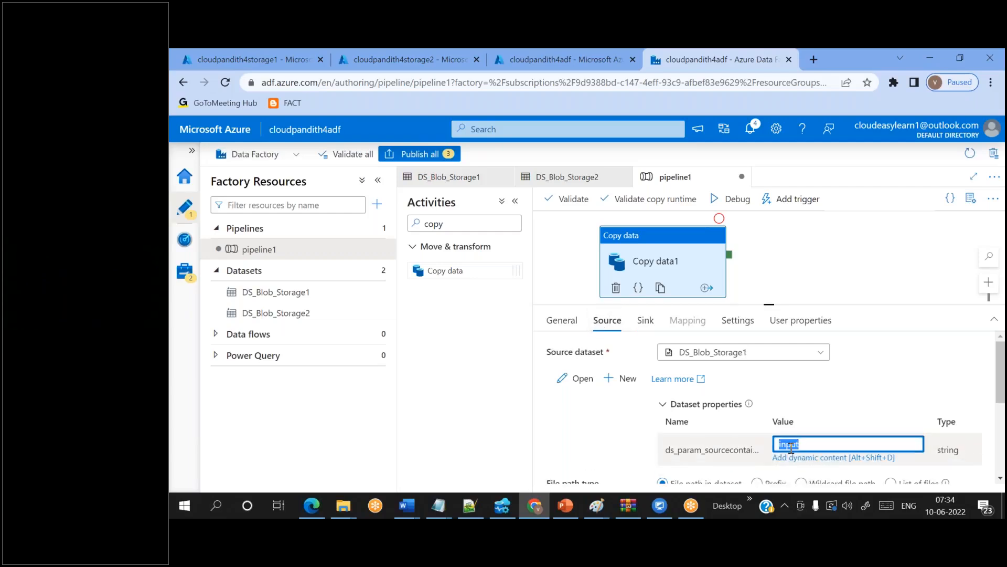
left_click(640, 318)
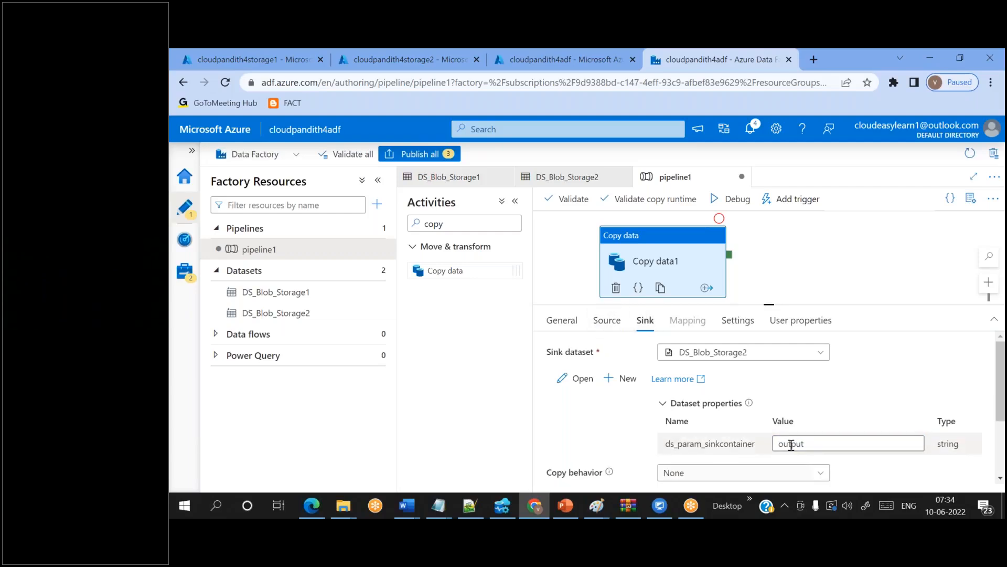
double_click(792, 444)
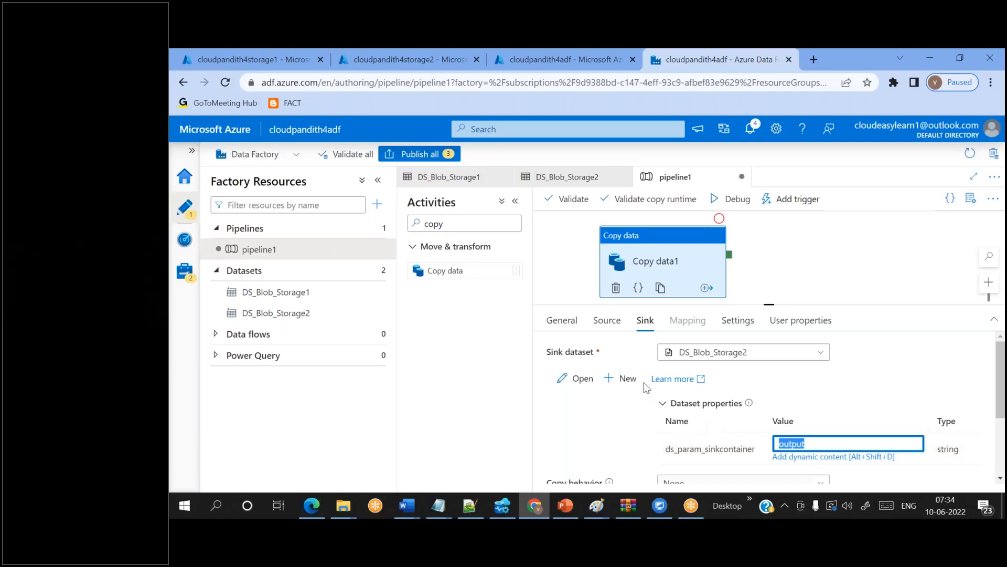
left_click(608, 321)
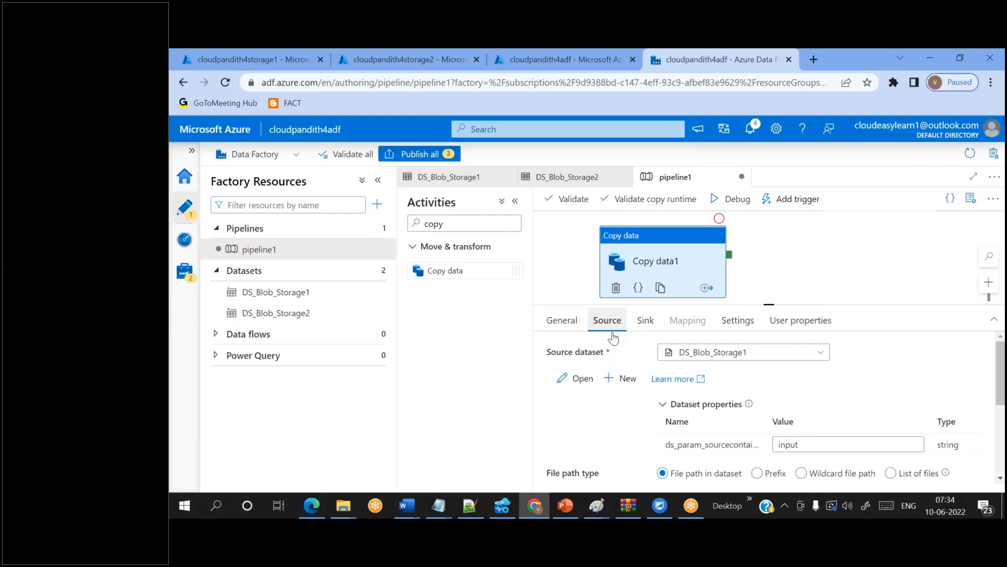
scroll(633, 395, "down", 1)
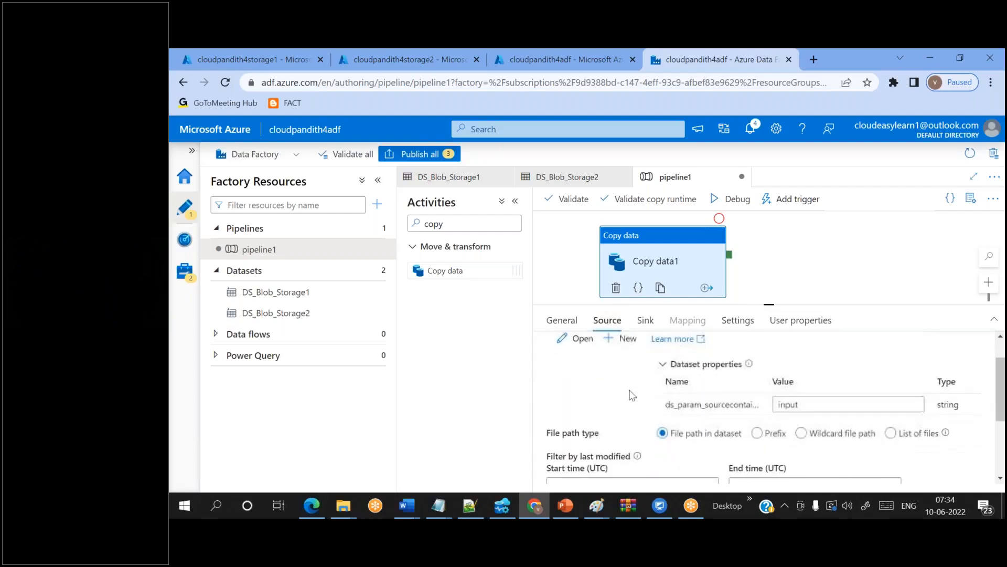
left_click(311, 302)
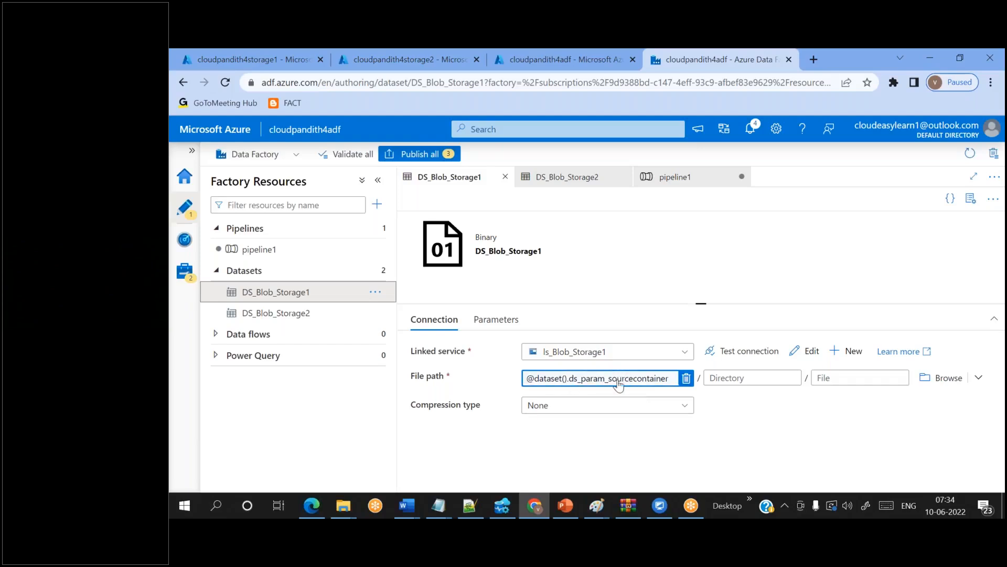
left_click(855, 377)
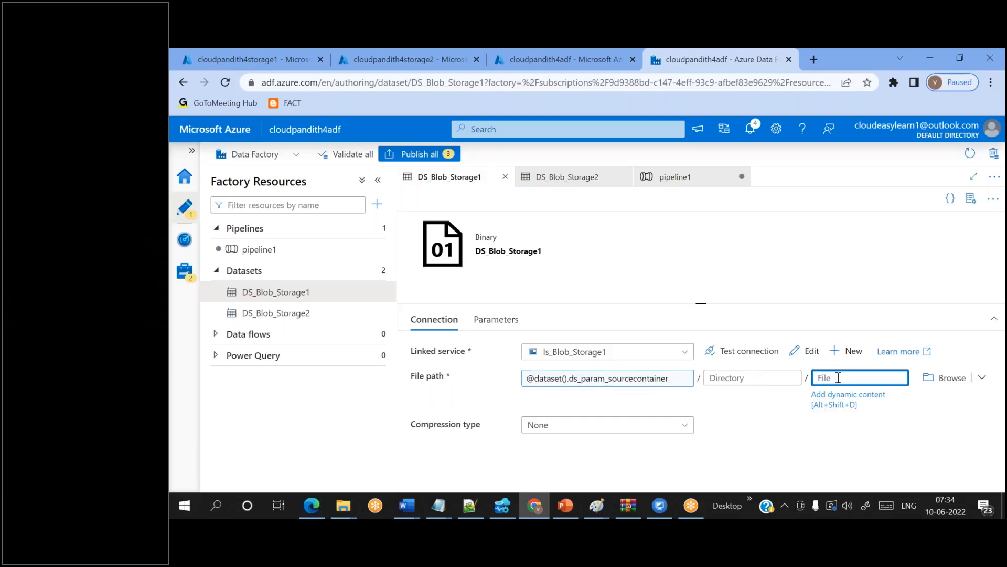
left_click(293, 253)
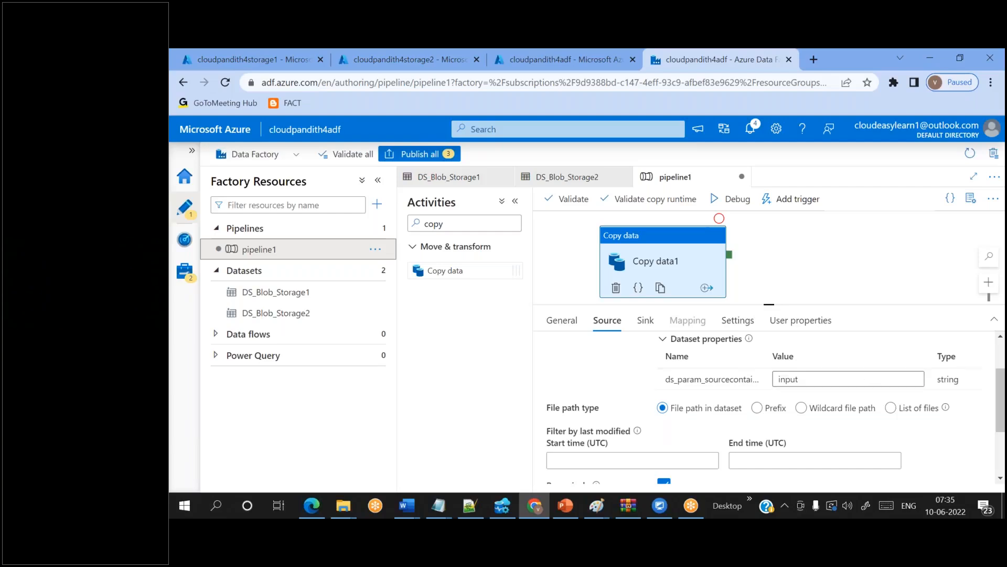
left_click(800, 409)
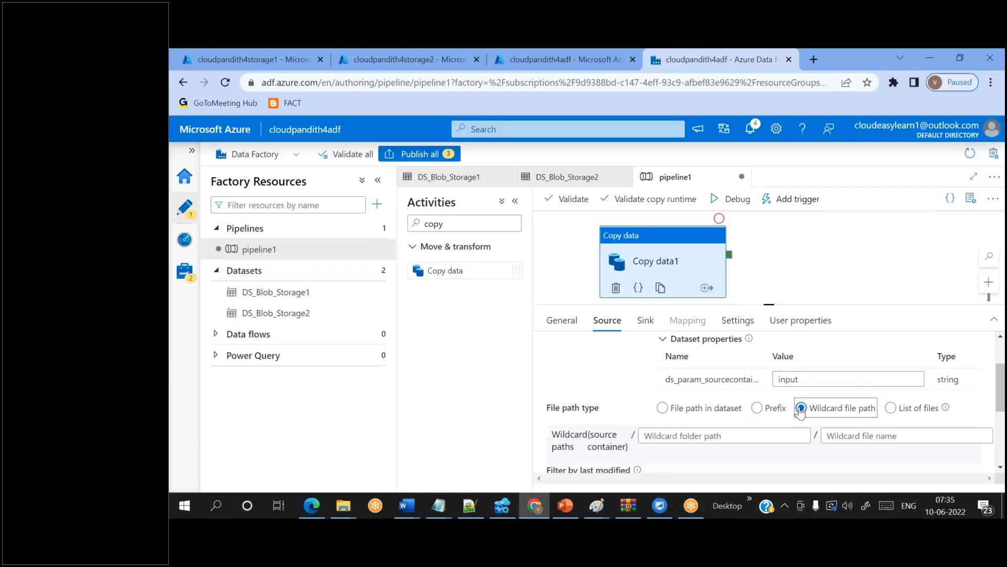
left_click(841, 432)
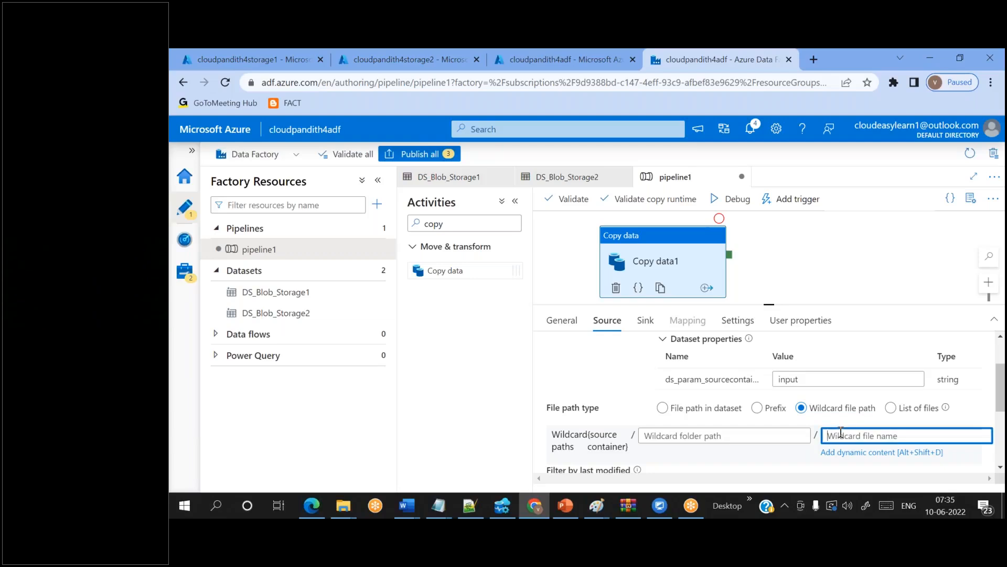
type("*")
type("csv")
key("BackSpace")
key("BackSpace")
scroll(653, 384, "up", 2)
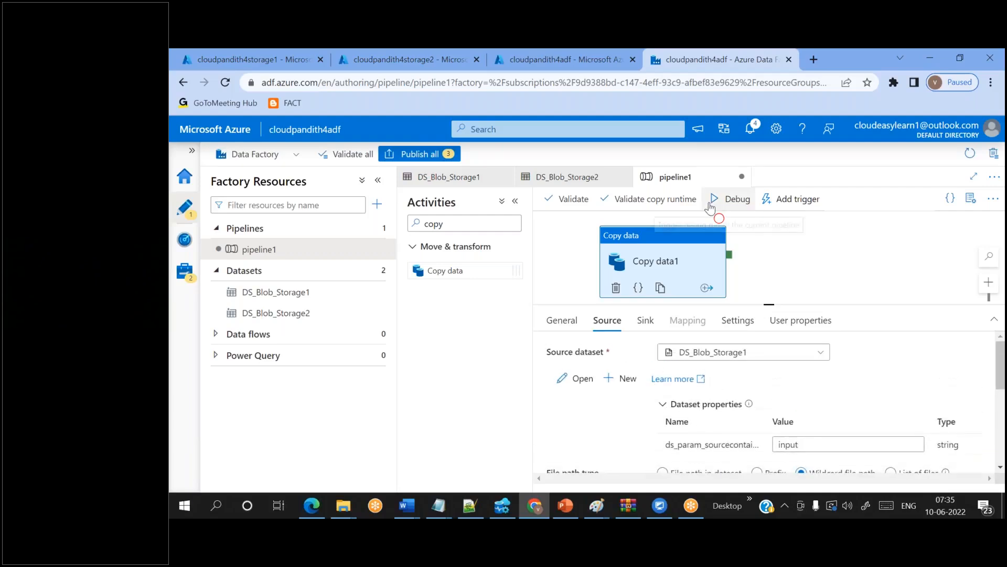
left_click(746, 67)
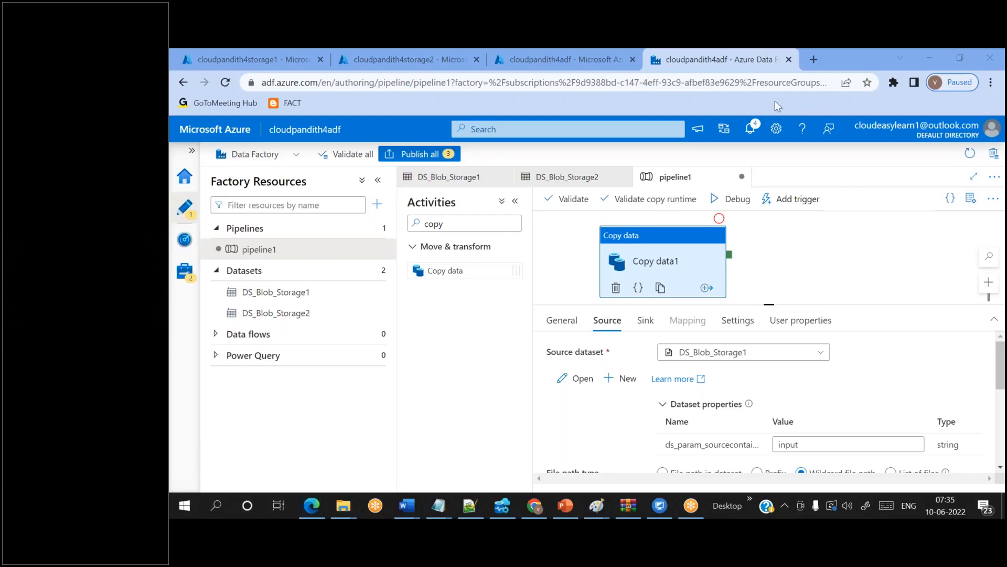
scroll(766, 404, "down", 1)
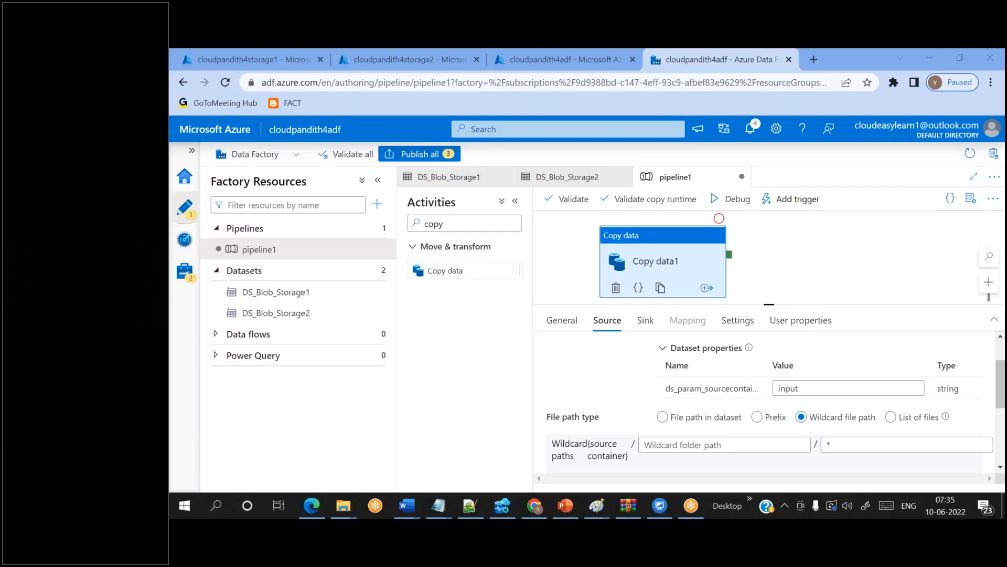
double_click(840, 443)
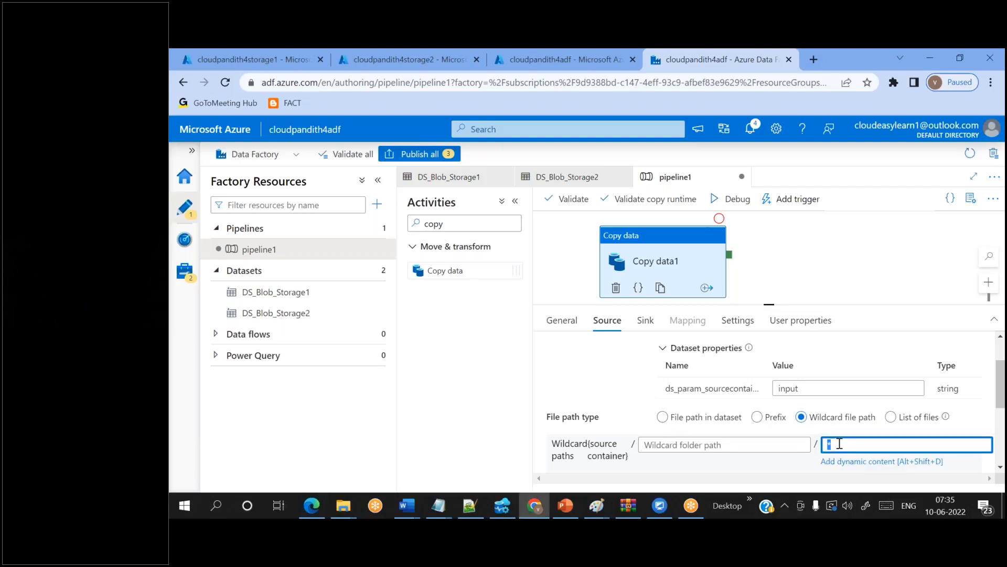
left_click(700, 443)
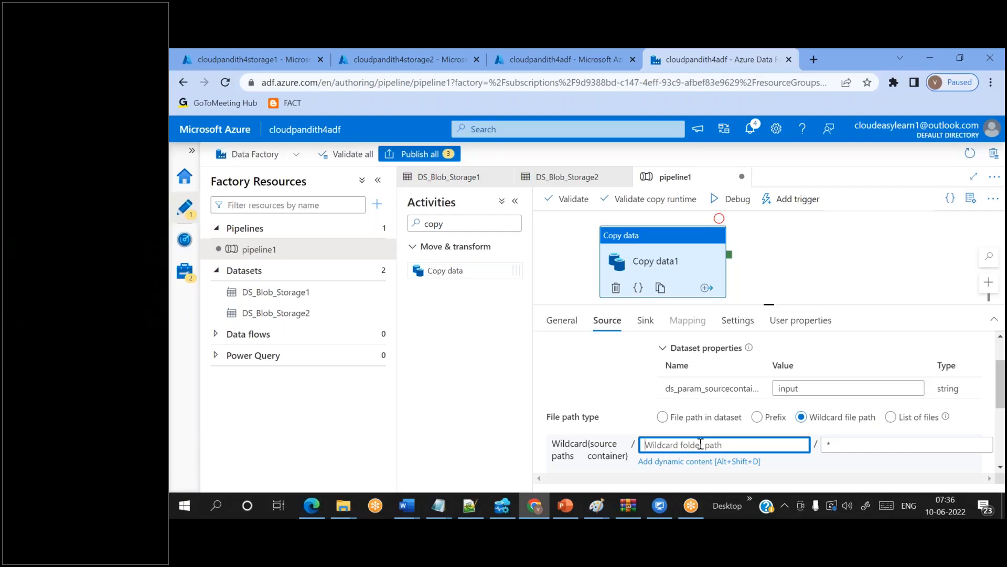
type("*")
key("BackSpace")
type("*")
key("BackSpace")
type("sales*")
key("ctrl+a")
key("BackSpace")
double_click(598, 444)
double_click(847, 443)
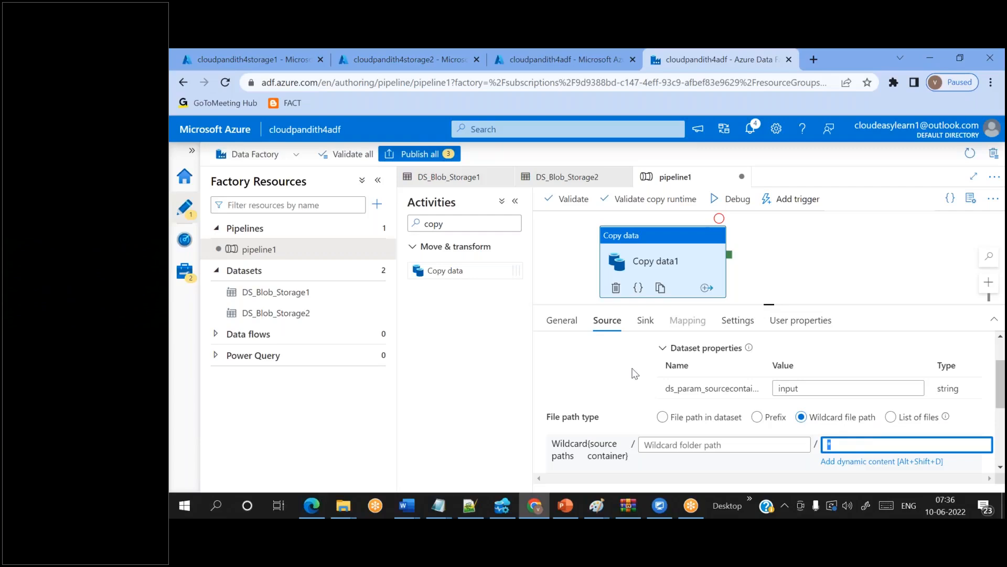
left_click(745, 66)
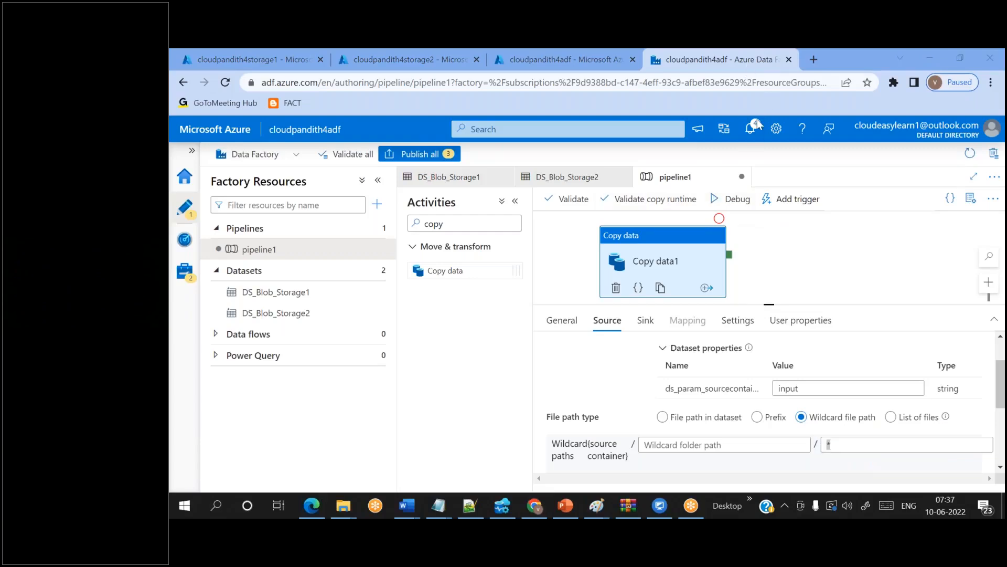
scroll(626, 370, "up", 1)
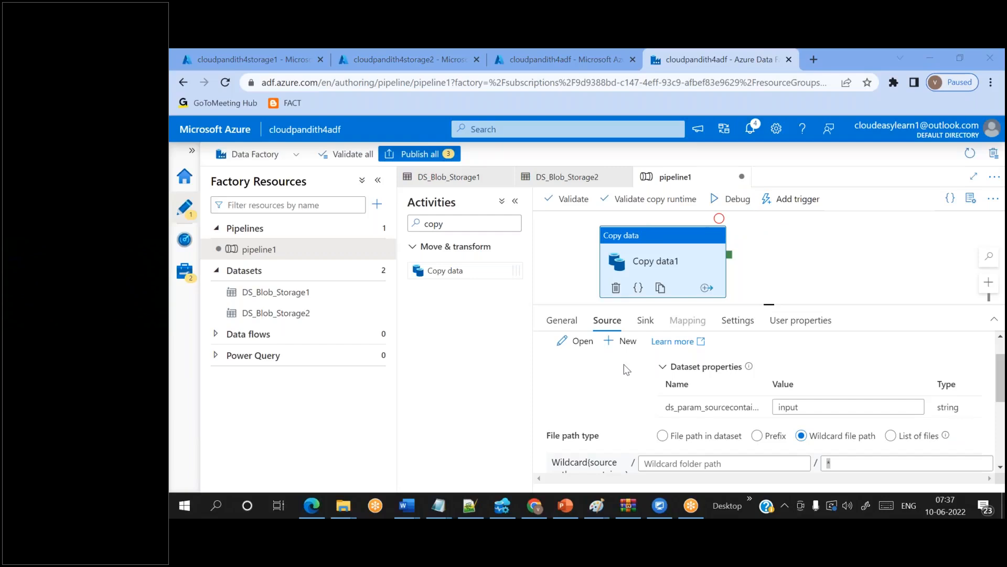
scroll(625, 364, "up", 1)
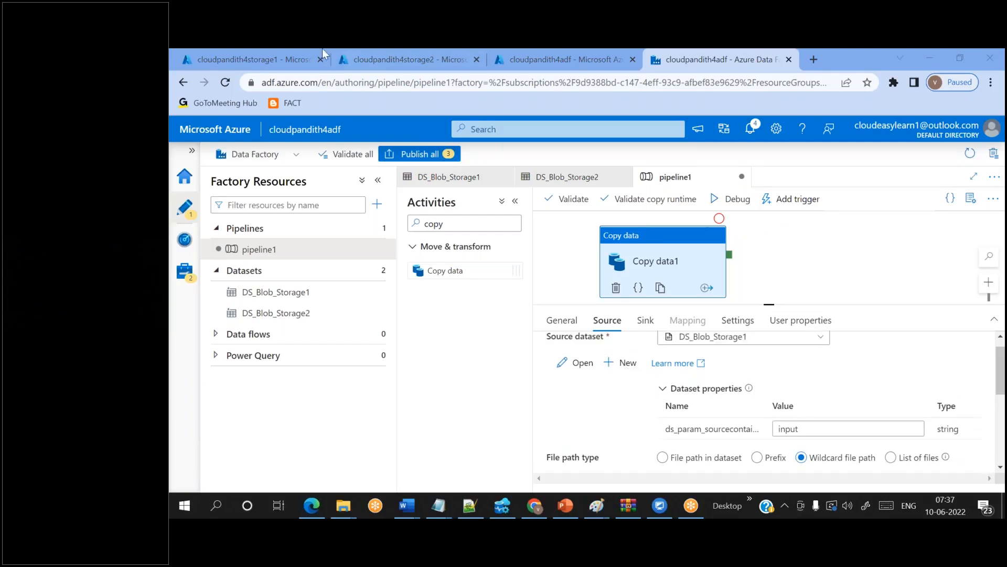
left_click(281, 53)
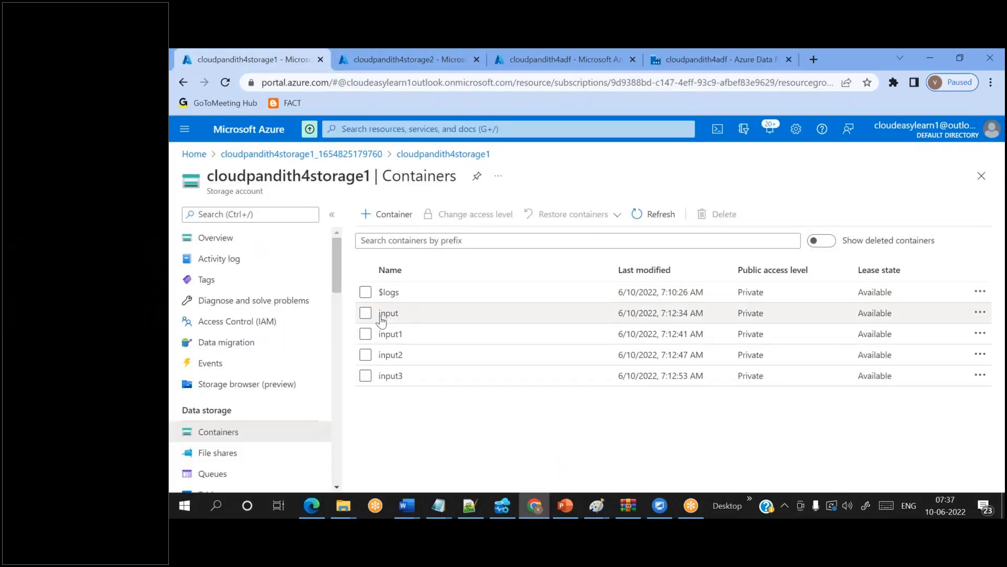
left_click(665, 68)
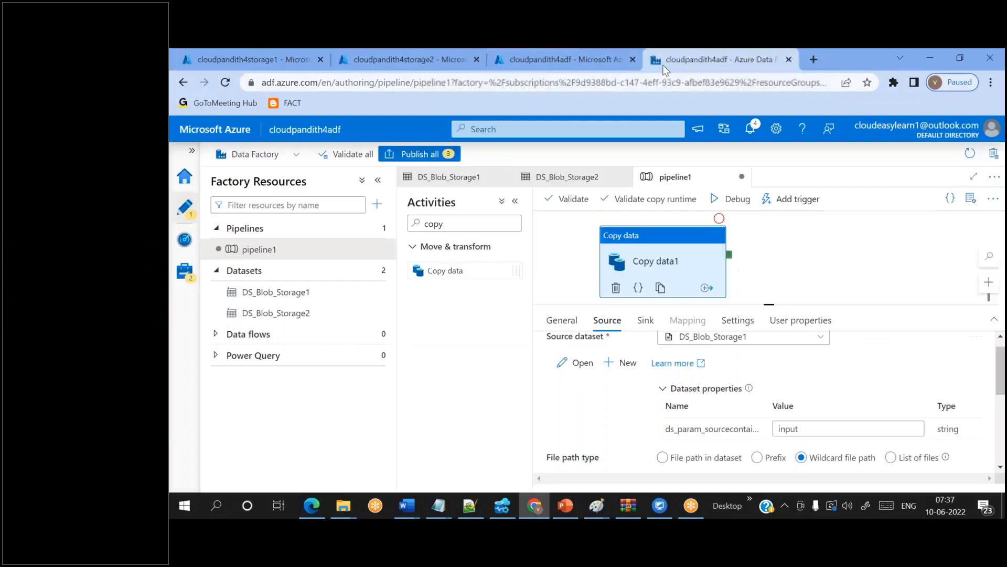
double_click(795, 426)
left_click_drag(661, 436, 740, 440)
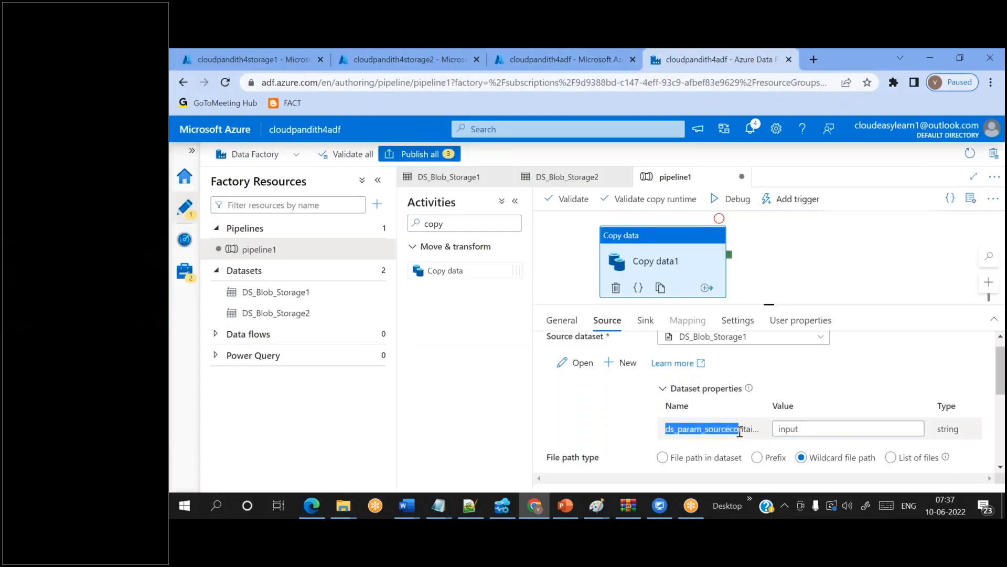
- Open DS_Blob_Storage1, review its ds_param_sourcecontainer parameter, and clear the container path expression
left_click(336, 300)
left_click(512, 319)
left_click_drag(449, 400, 507, 404)
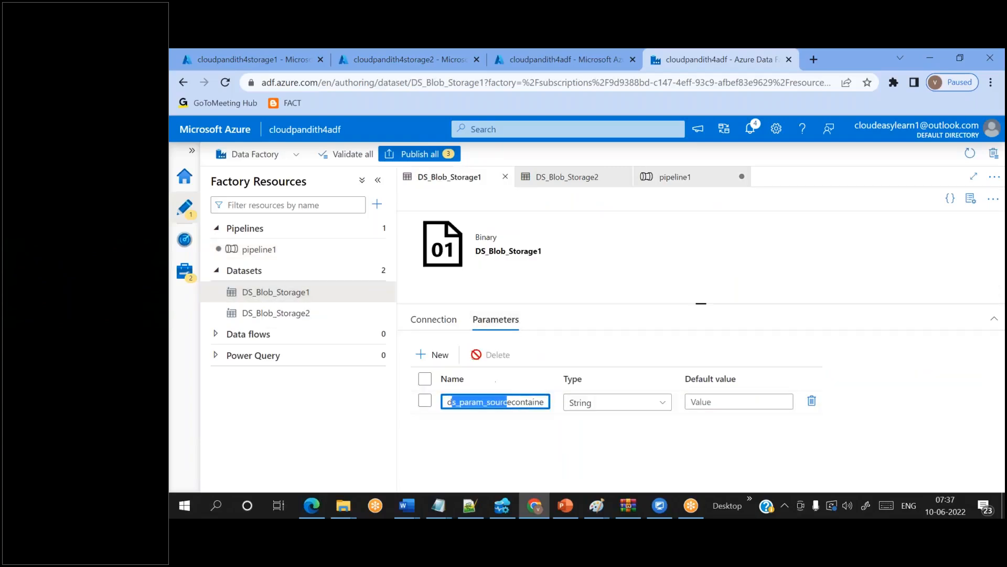
left_click(443, 323)
left_click(540, 378)
left_click_drag(540, 378, 666, 381)
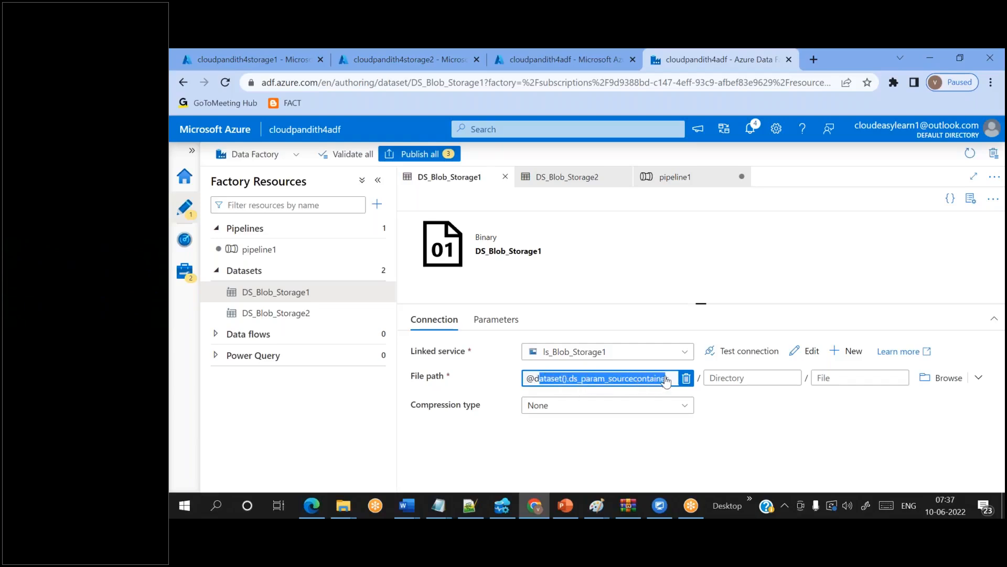
left_click(692, 476)
left_click(686, 378)
- Browse to try input and then input2 as the container, then delete the hard-coded name
left_click(865, 378)
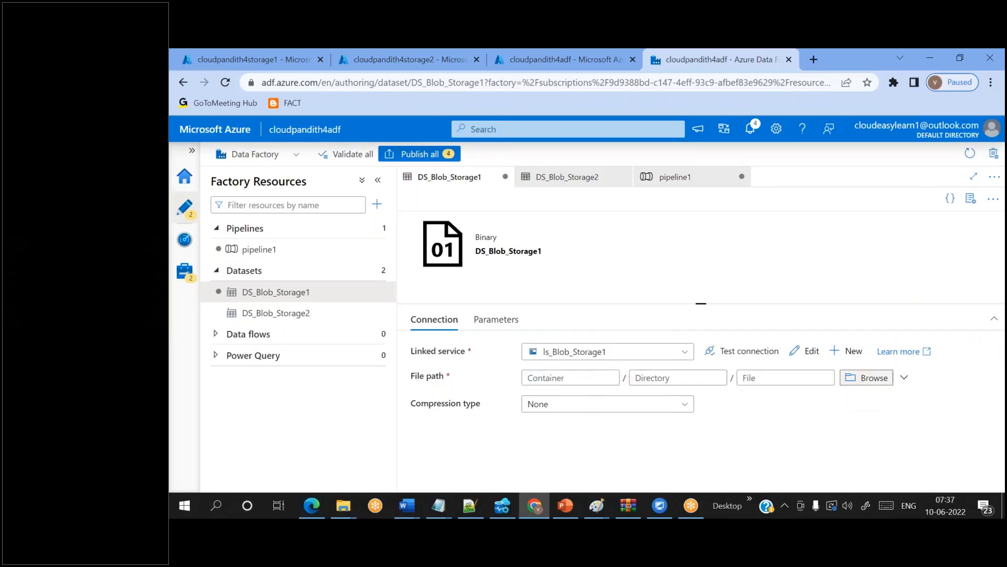
left_click(639, 225)
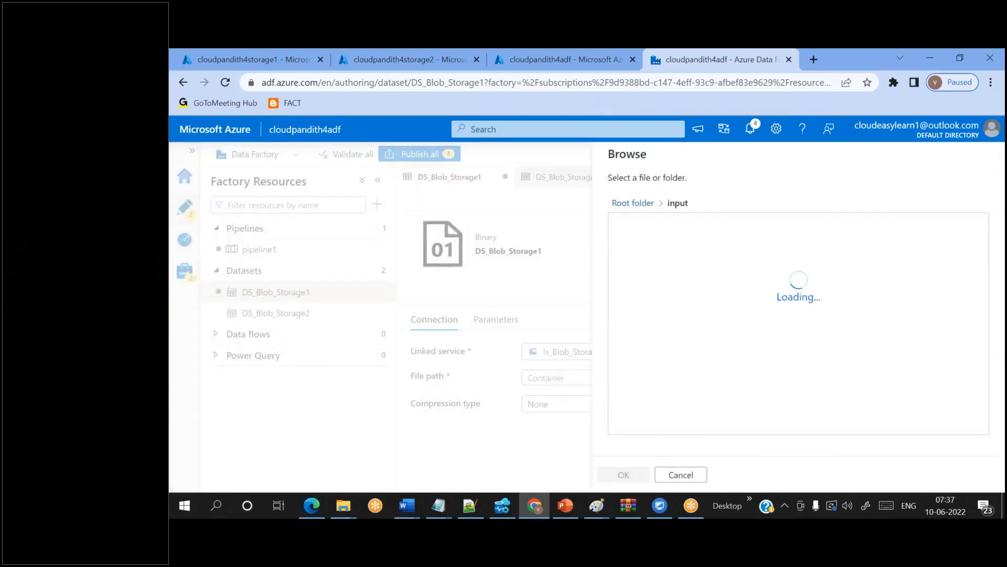
left_click(623, 474)
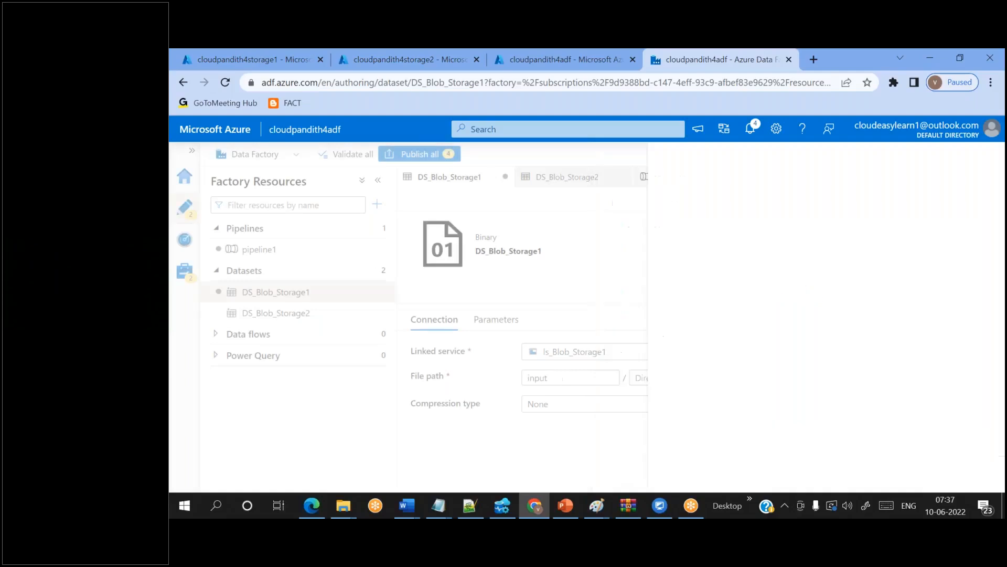
double_click(543, 379)
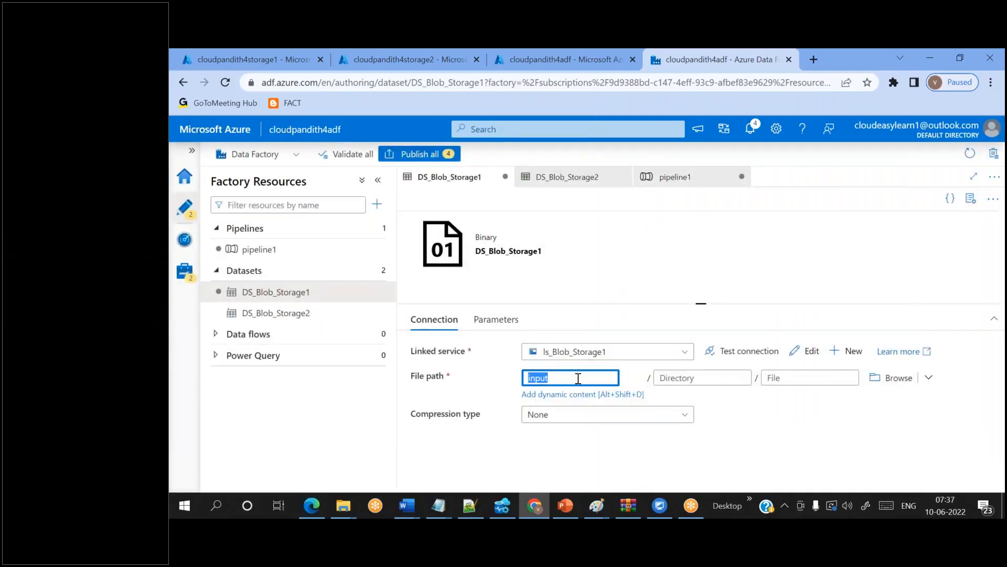
left_click(891, 385)
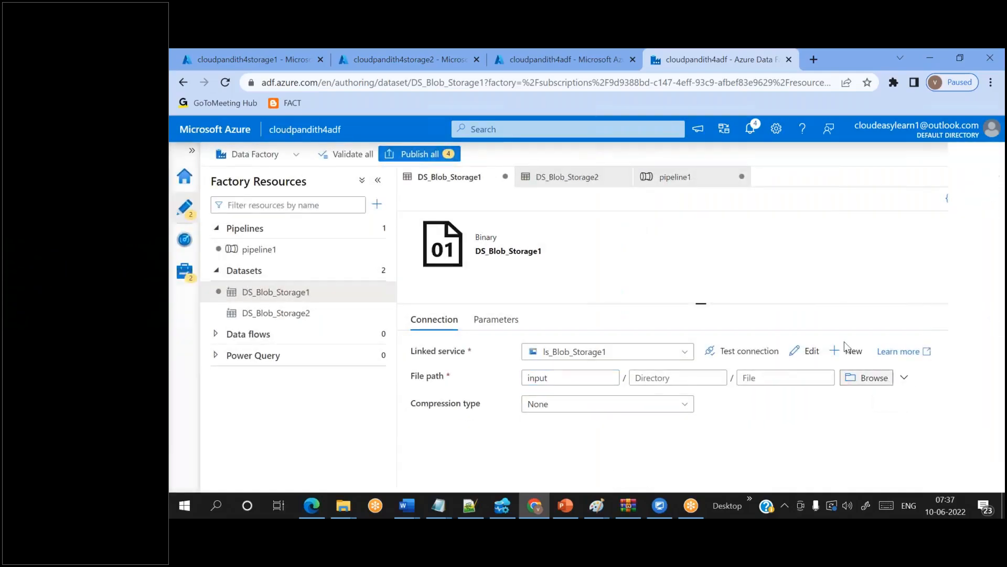
left_click(642, 205)
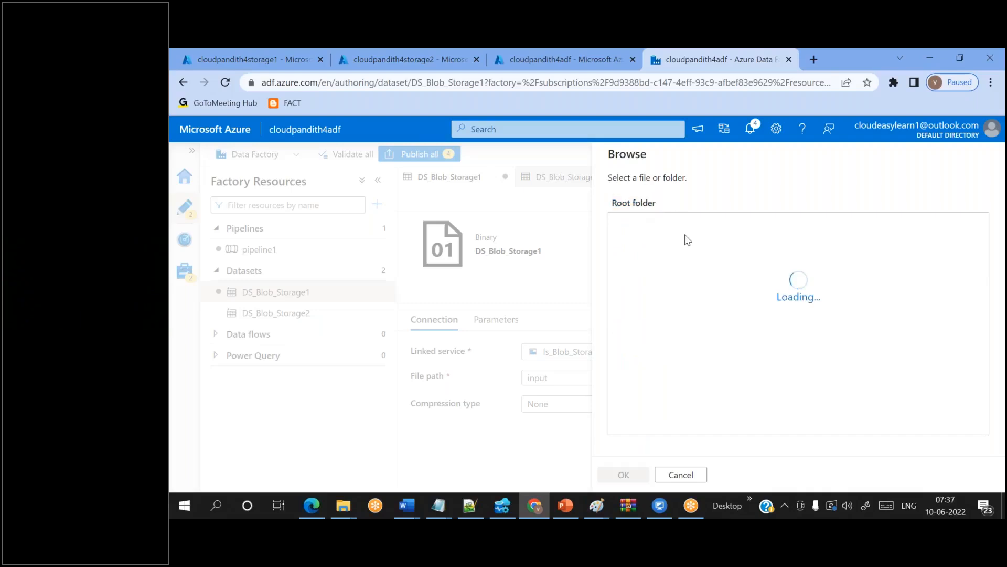
left_click(638, 271)
left_click(624, 475)
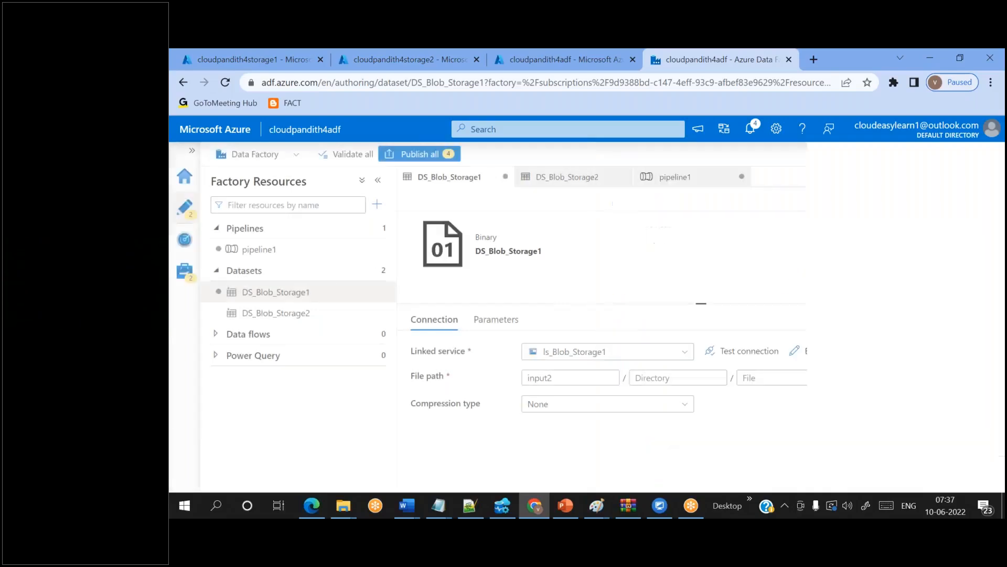
double_click(546, 377)
key("BackSpace")
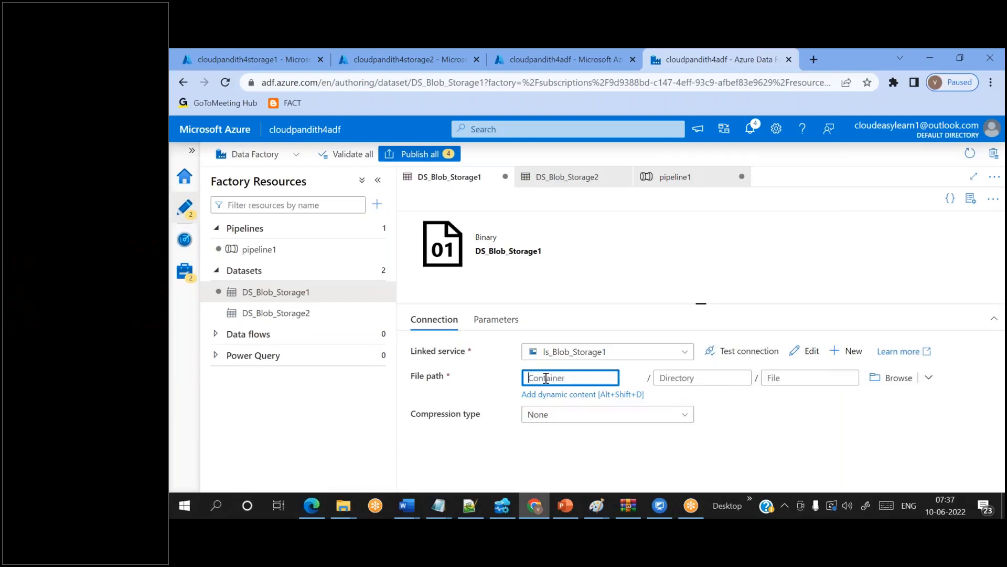
left_click(496, 320)
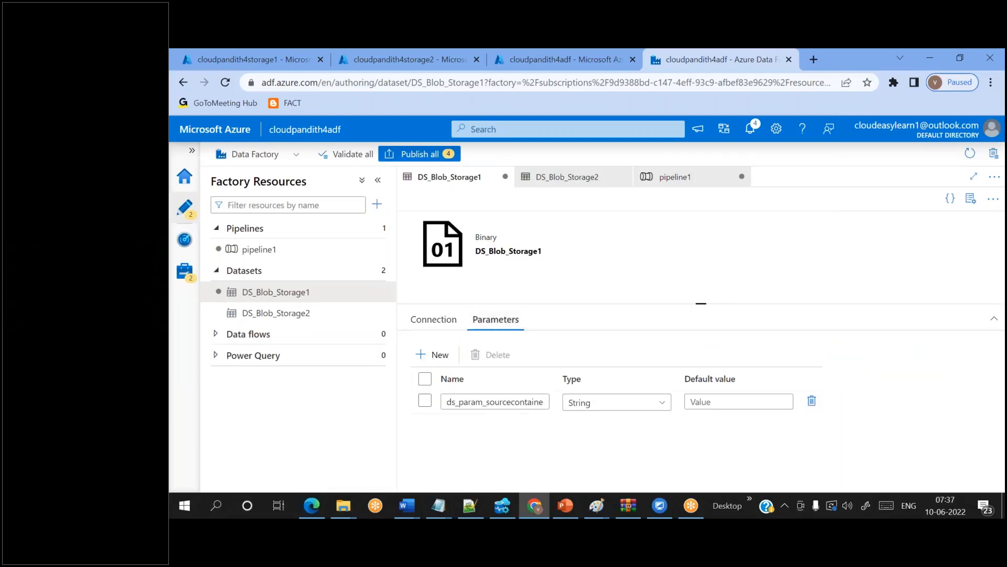
left_click(442, 321)
left_click(539, 377)
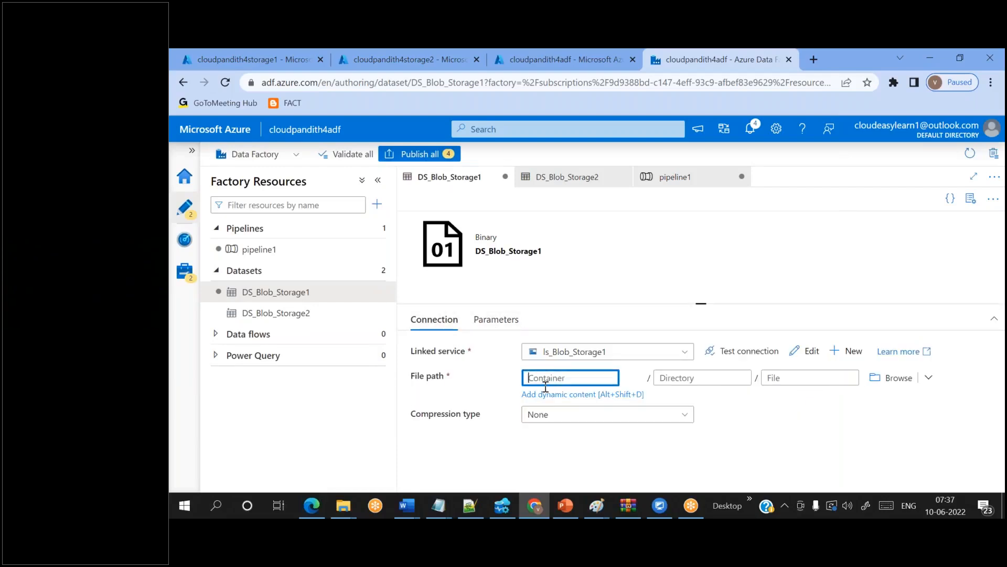
left_click(551, 394)
left_click(653, 441)
left_click(635, 475)
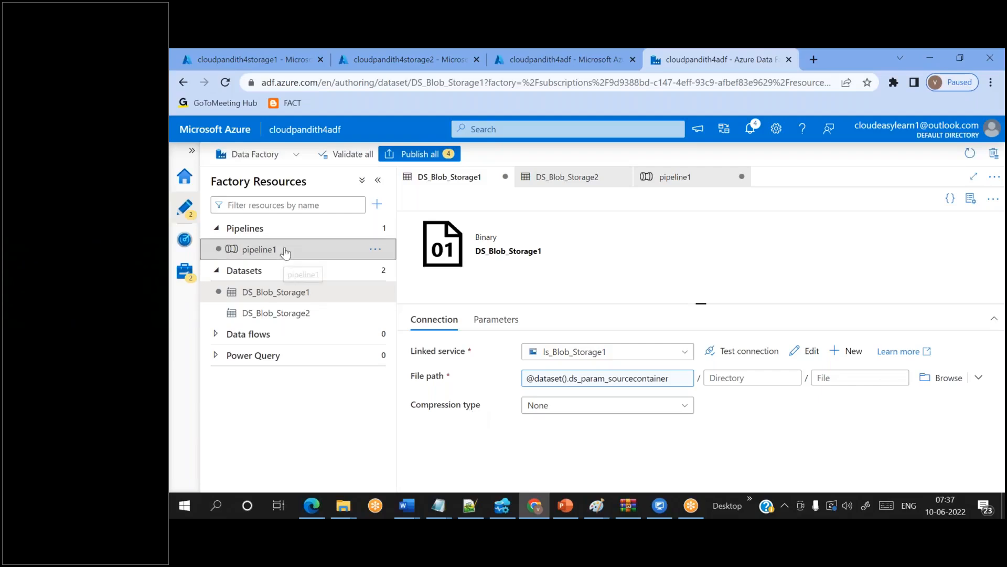
- Return to pipeline1 and drag the splitter down to enlarge the canvas around Copy data1
left_click(259, 249)
left_click_drag(649, 273, 654, 274)
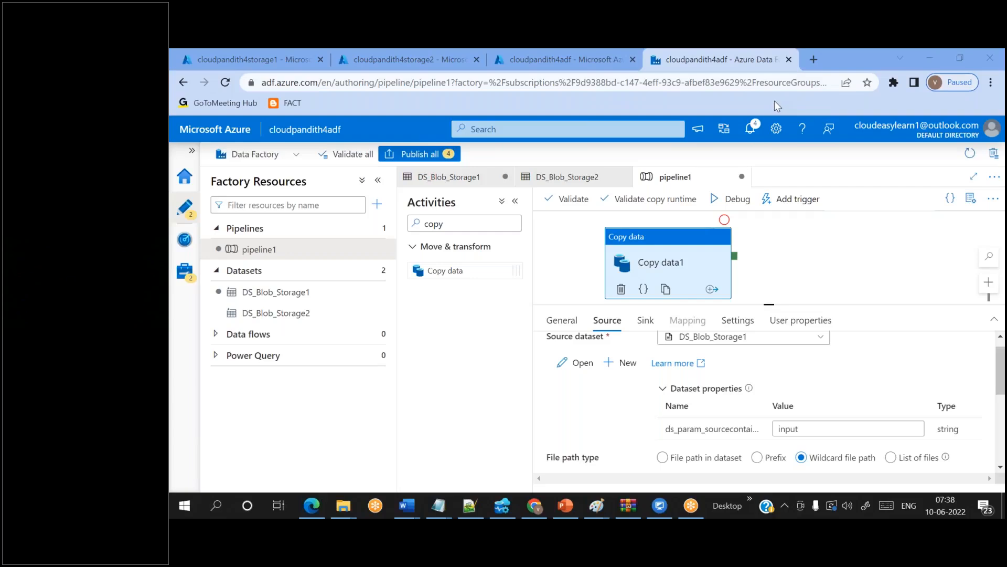
left_click_drag(776, 304, 787, 357)
right_click(787, 358)
left_click(688, 252)
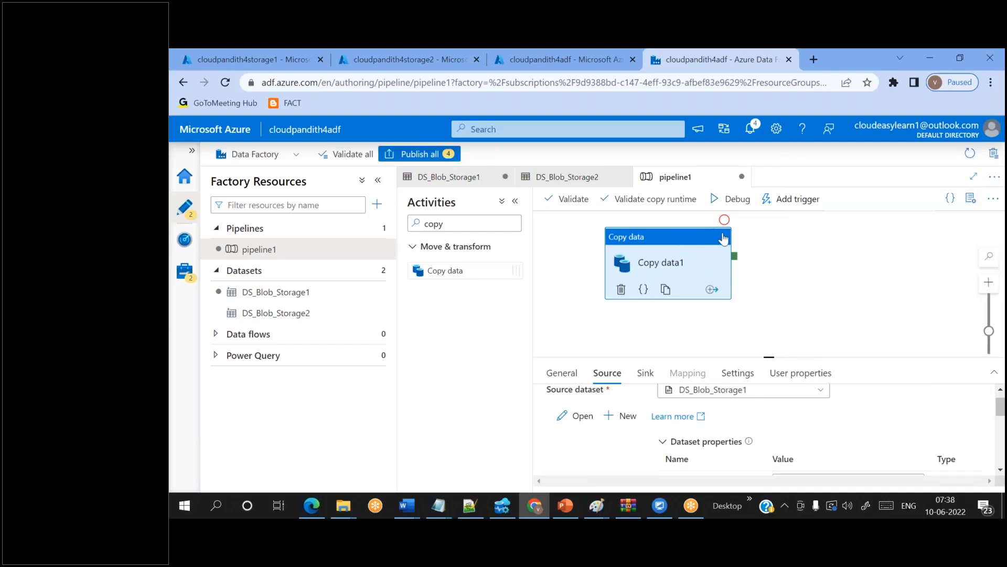
left_click(766, 214)
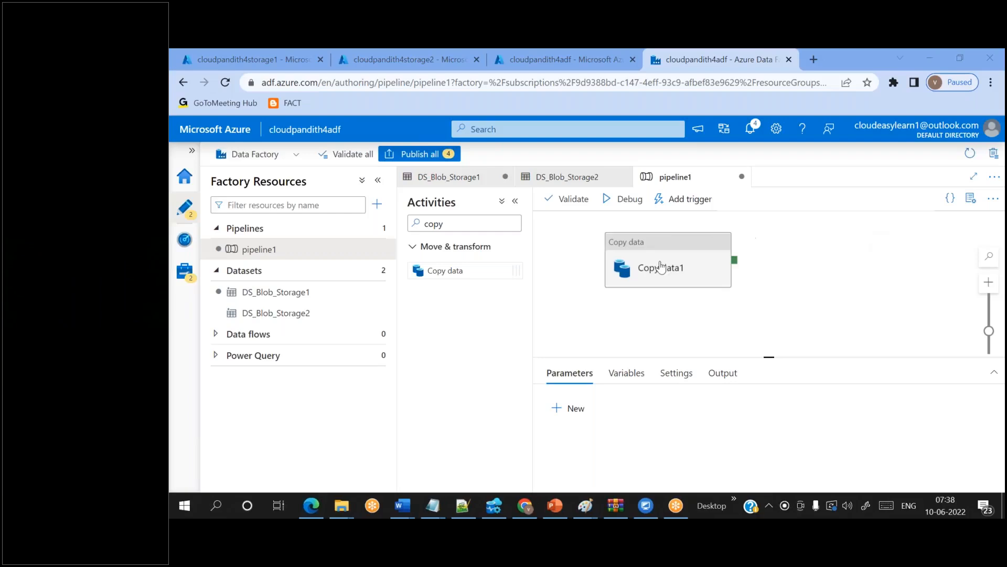
- Select Copy data1 and review its Source and Sink container parameter values
left_click(722, 237)
scroll(636, 467, "down", 1)
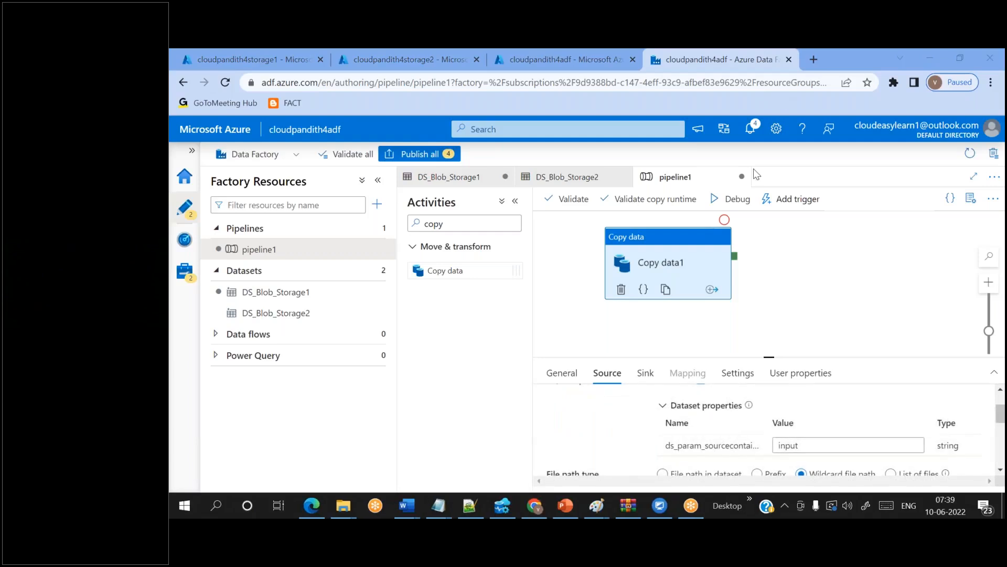
scroll(634, 410, "up", 1)
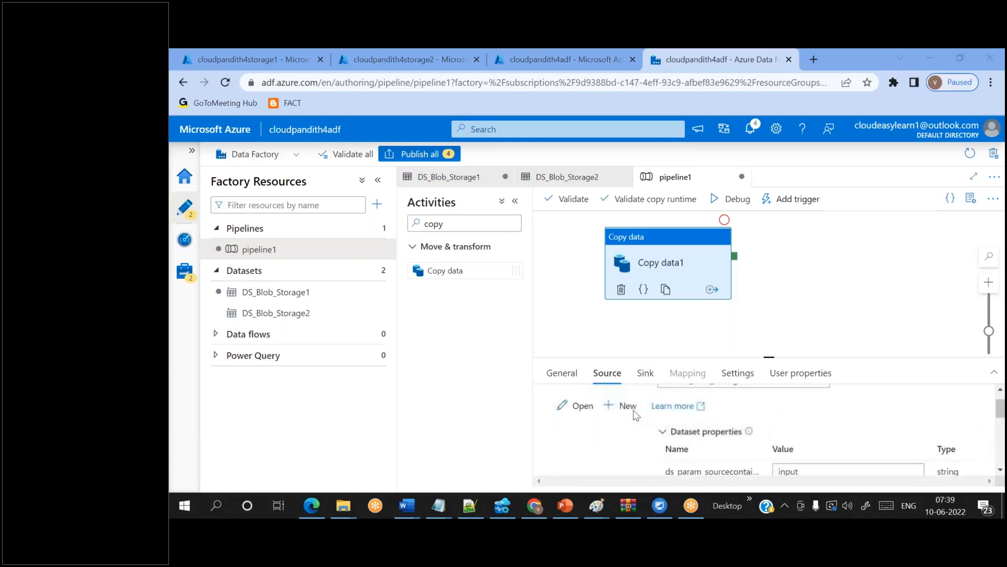
left_click(647, 374)
scroll(614, 467, "down", 1)
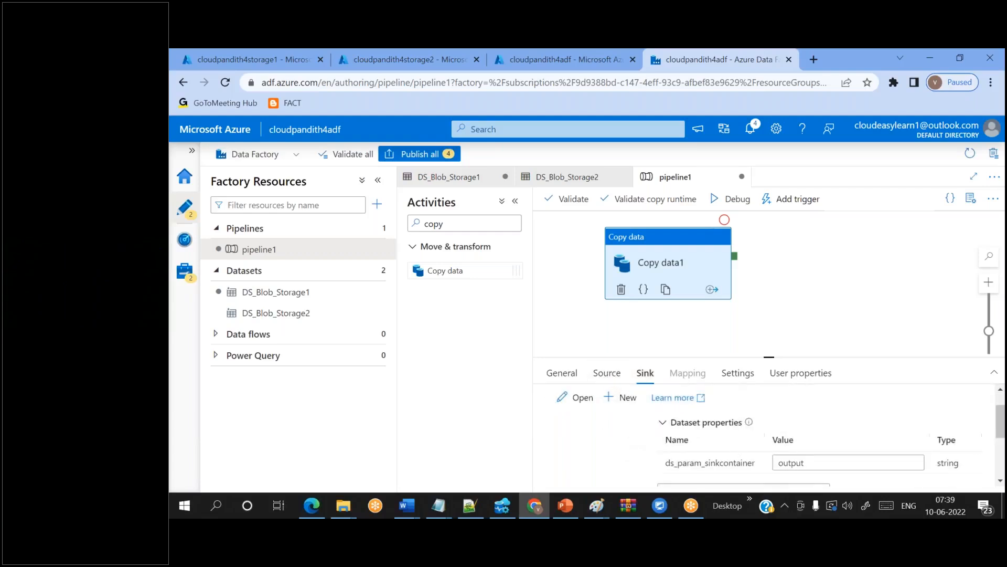
left_click(606, 374)
scroll(608, 438, "down", 1)
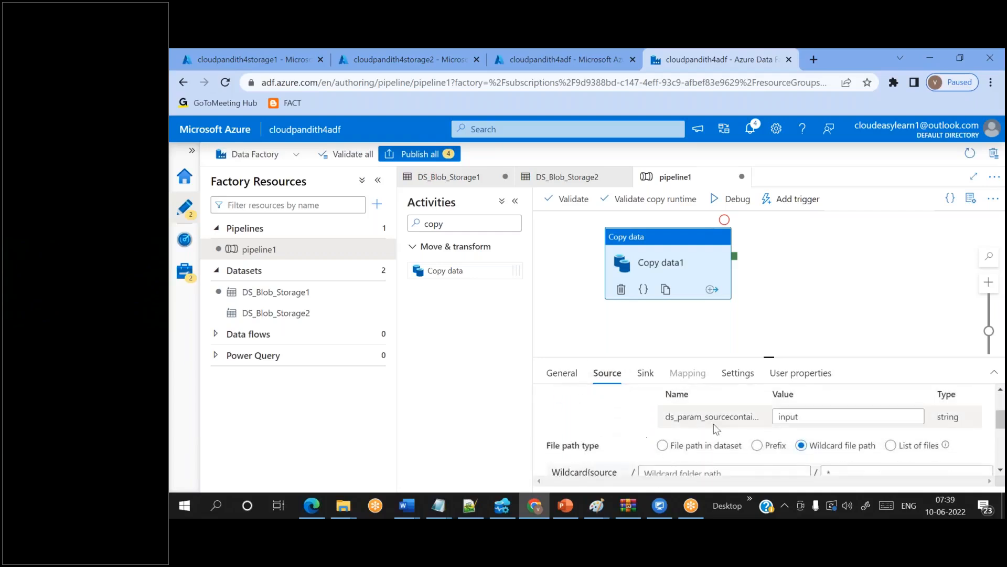
double_click(784, 416)
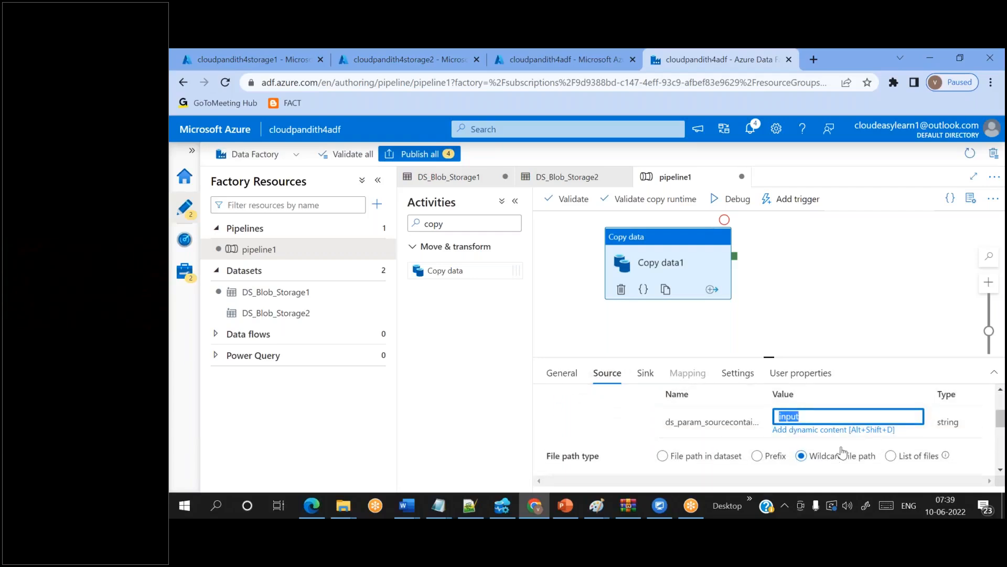
scroll(833, 423, "down", 3)
scroll(833, 423, "up", 3)
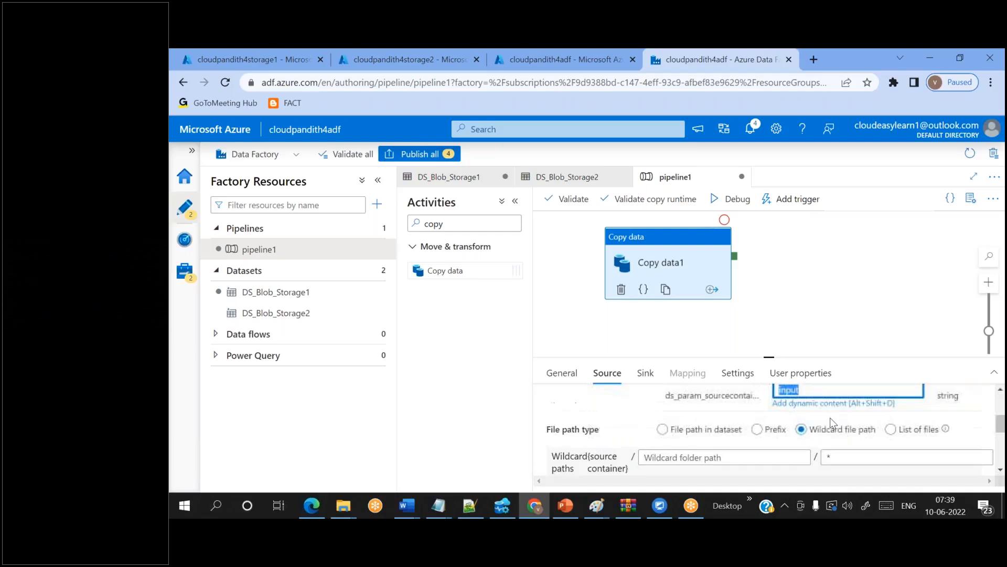
left_click(639, 419)
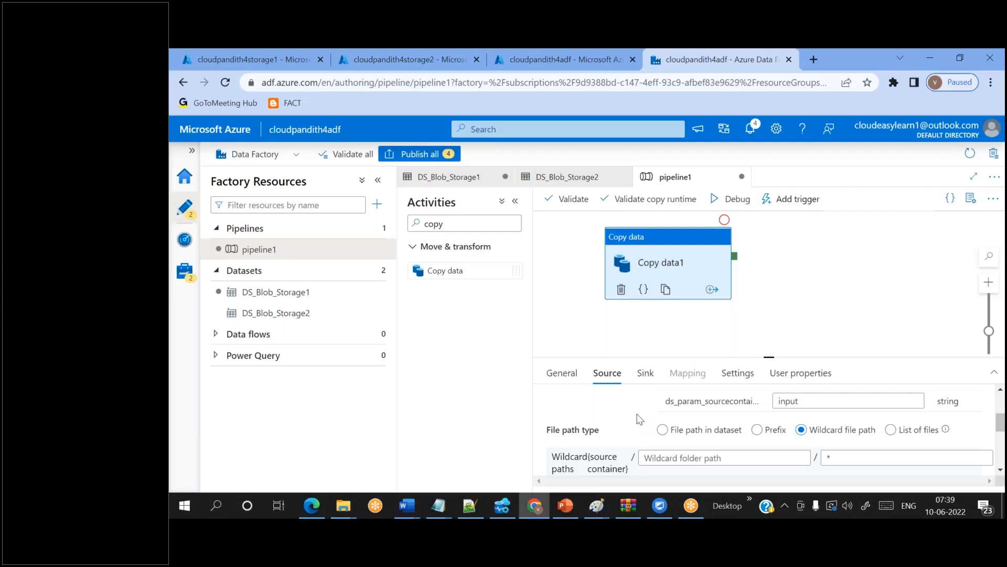
scroll(639, 419, "up", 3)
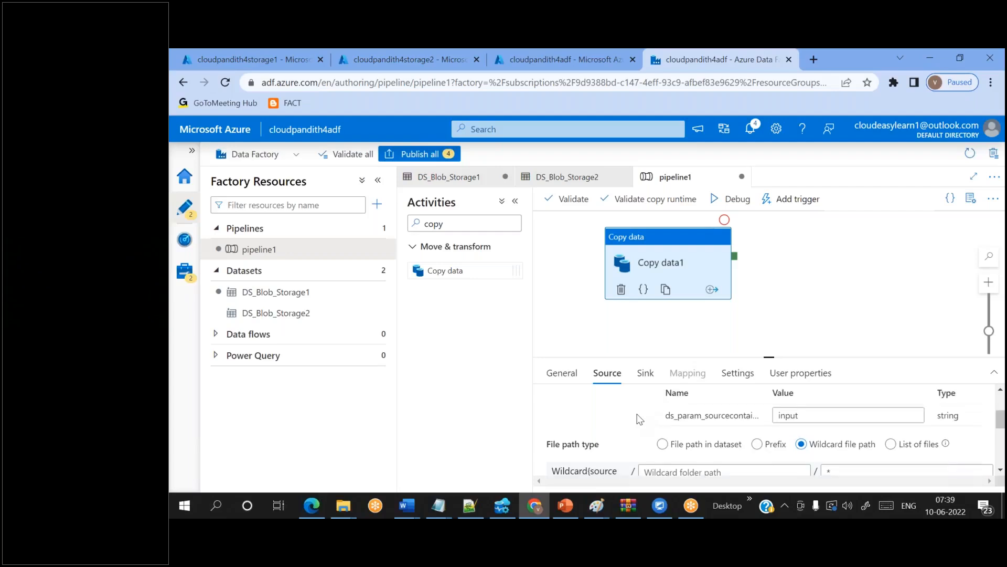
scroll(639, 419, "down", 1)
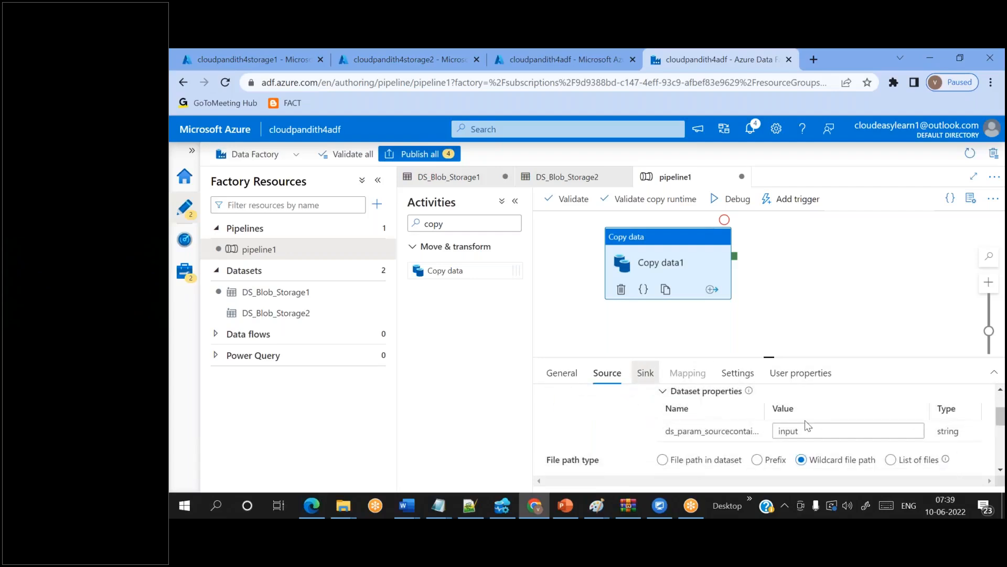
left_click(646, 374)
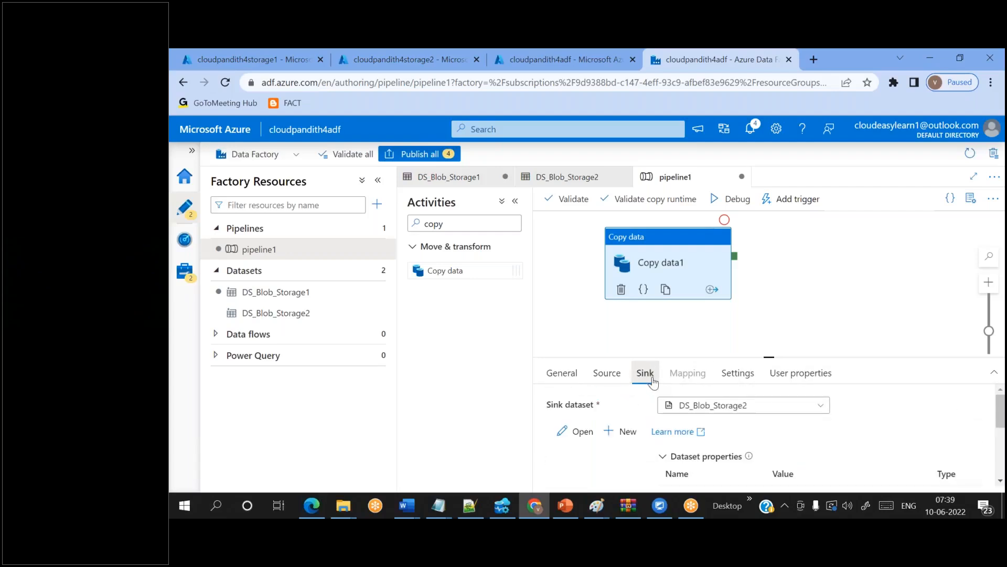
left_click(607, 373)
scroll(817, 436, "down", 1)
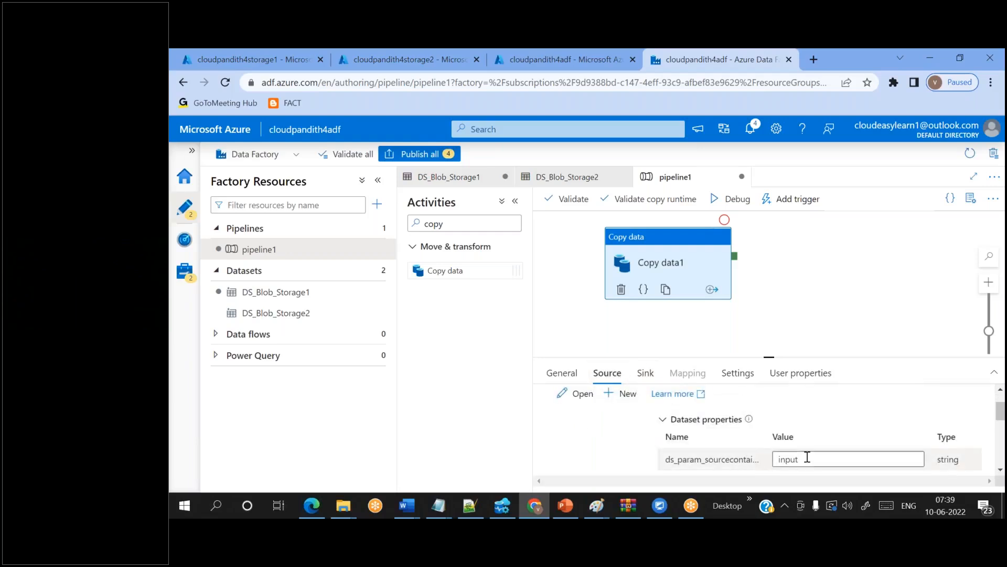
- Append 1 so the source container reads input1 and the sink output1
left_click(810, 458)
type("1")
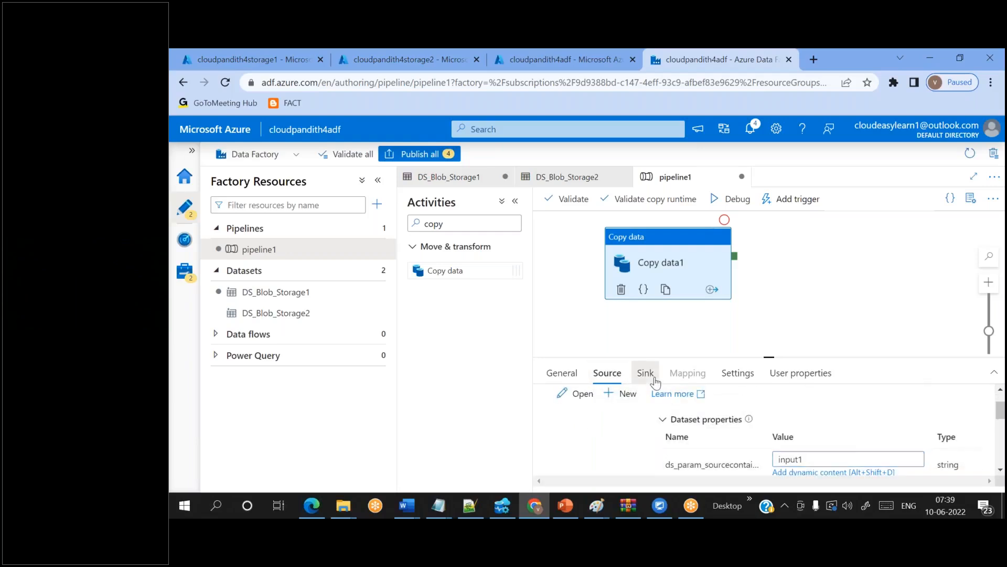
left_click(645, 373)
scroll(819, 436, "down", 2)
left_click(812, 418)
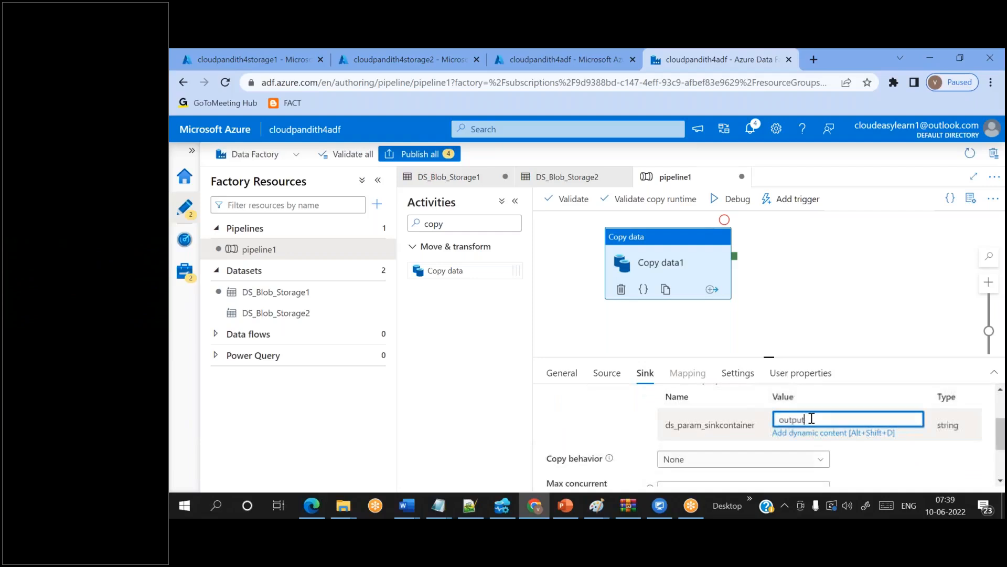
type("1")
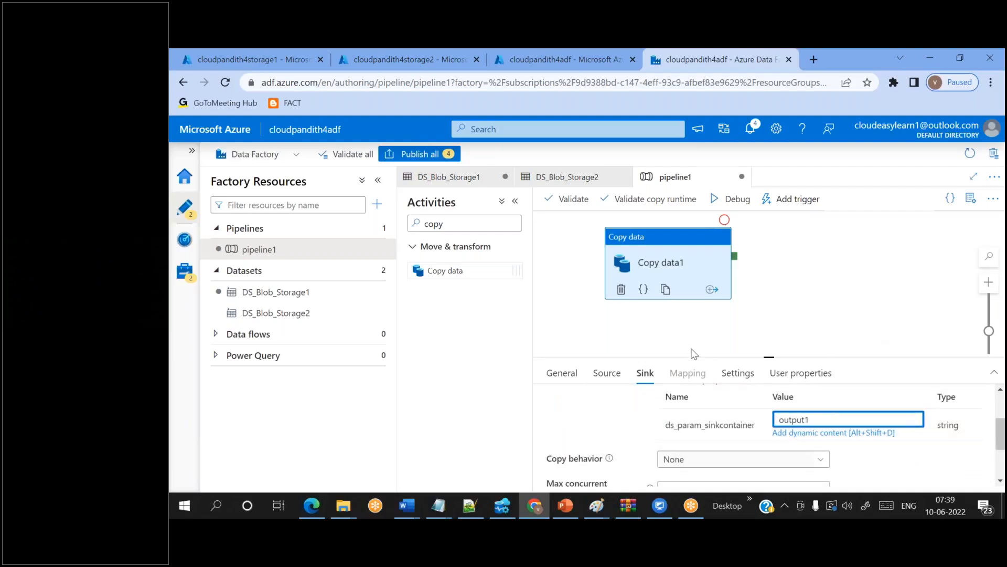
left_click(607, 372)
scroll(766, 430, "down", 2)
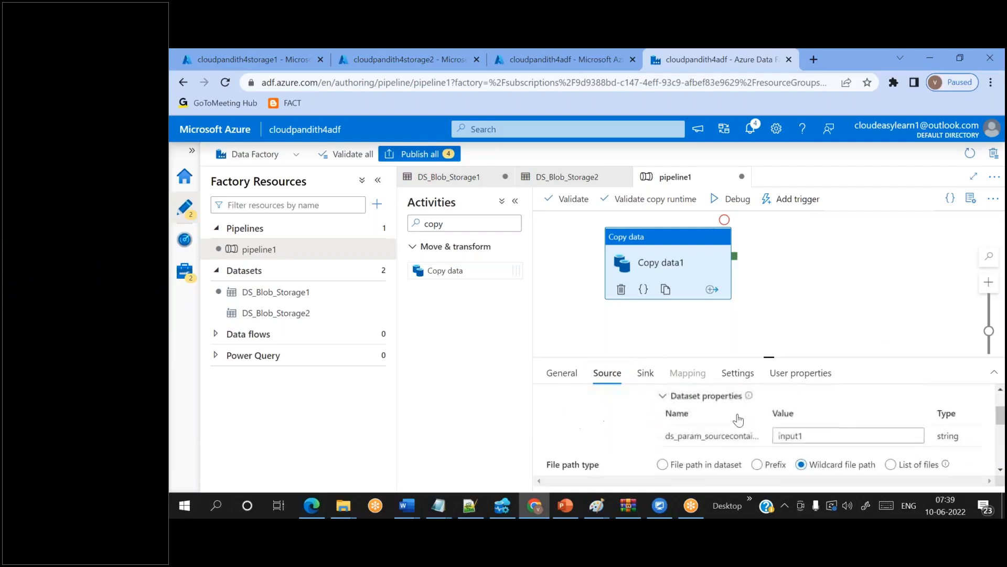
- Recheck the source value input1 and sink value output1 in the Source and Sink settings
left_click(812, 434)
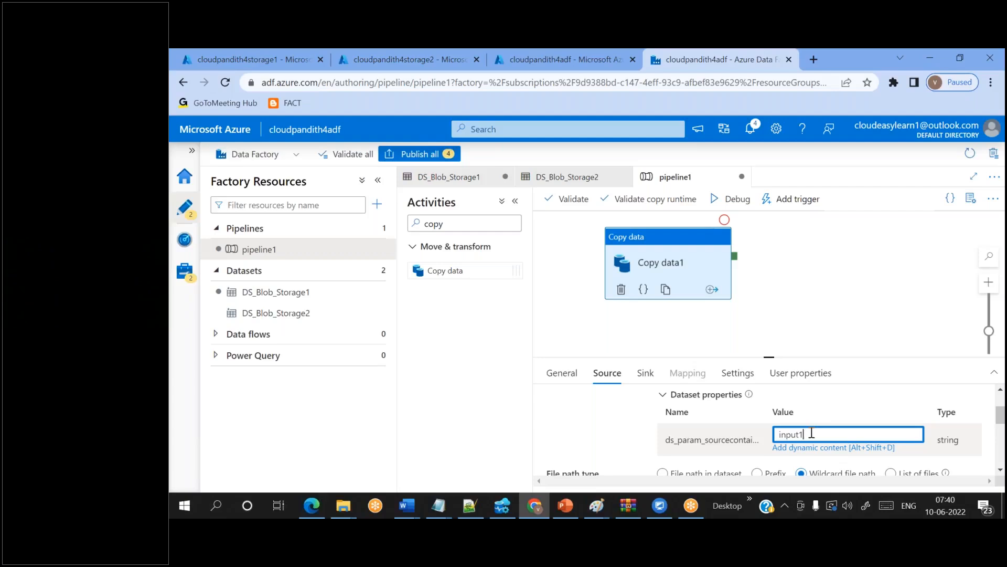
scroll(812, 430, "up", 3)
scroll(757, 436, "down", 3)
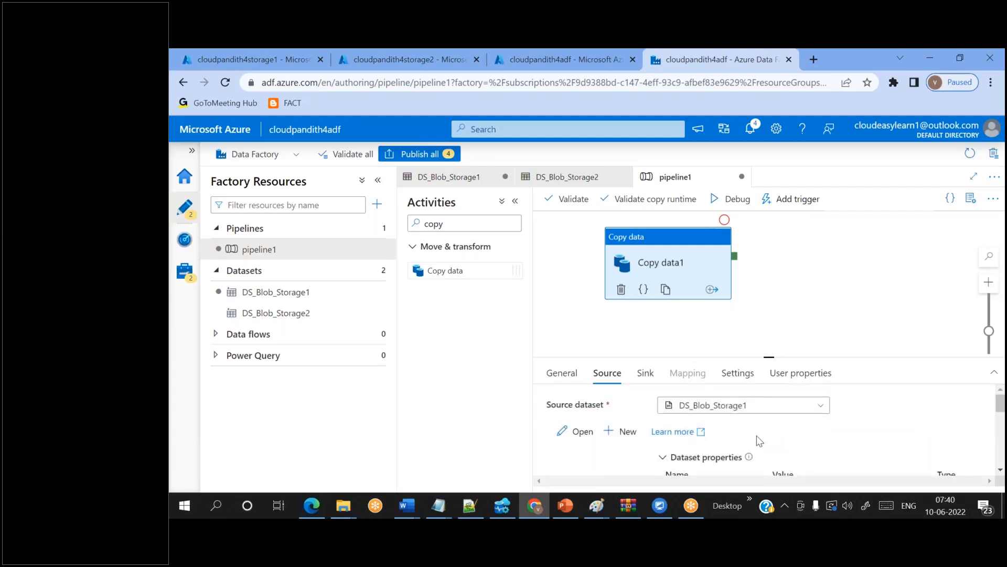
double_click(786, 437)
left_click(645, 373)
scroll(733, 423, "down", 2)
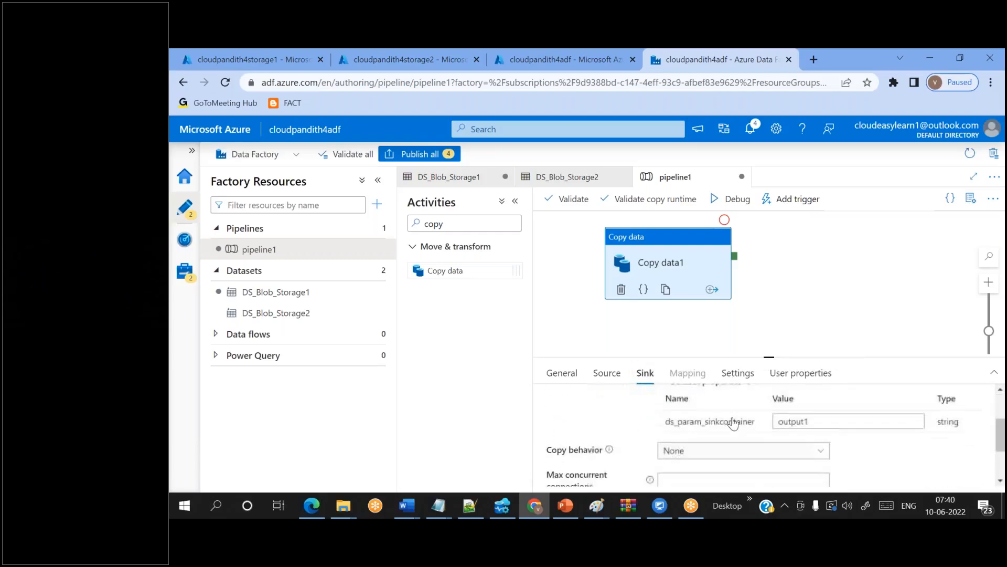
double_click(775, 419)
left_click(607, 373)
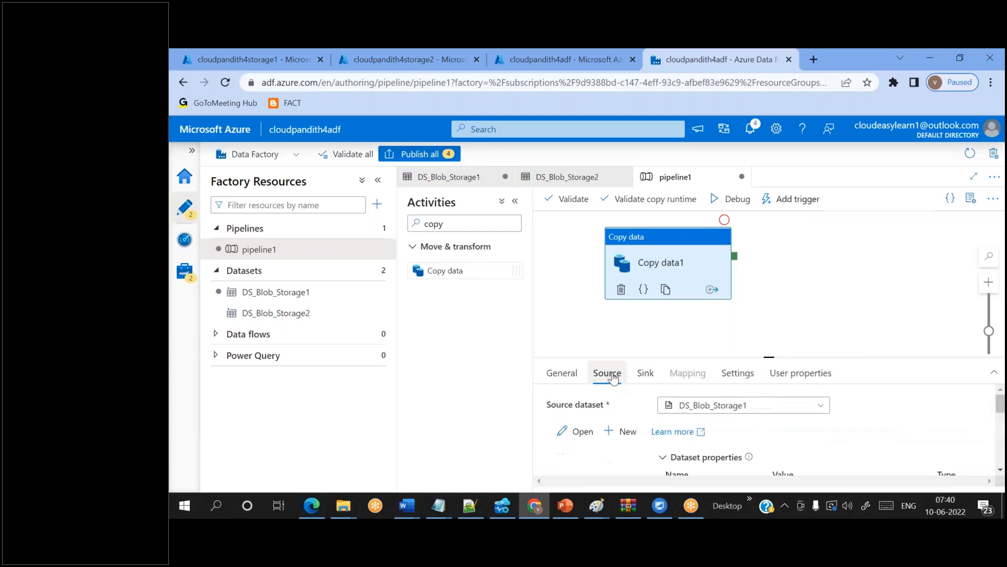
scroll(735, 420, "down", 2)
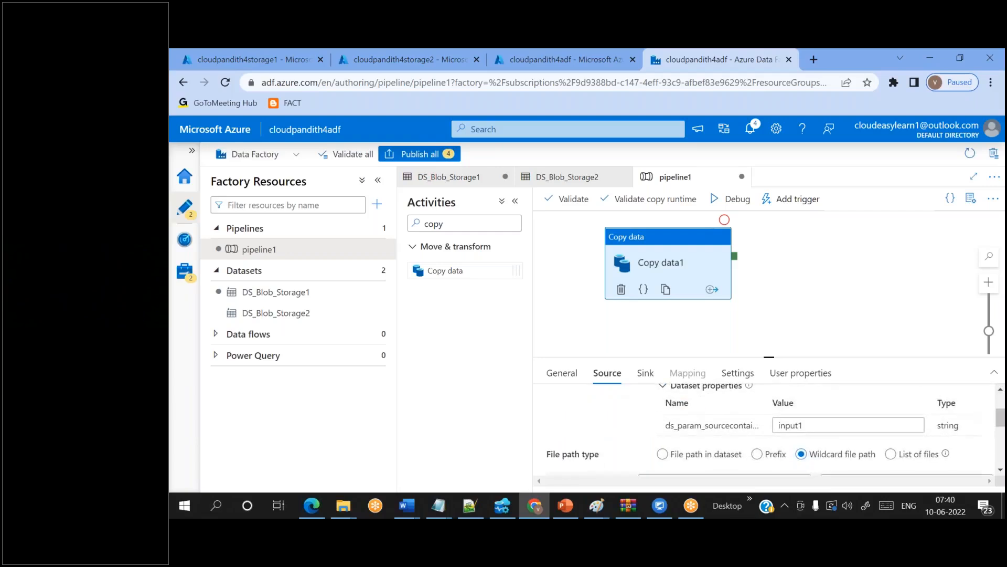
double_click(790, 426)
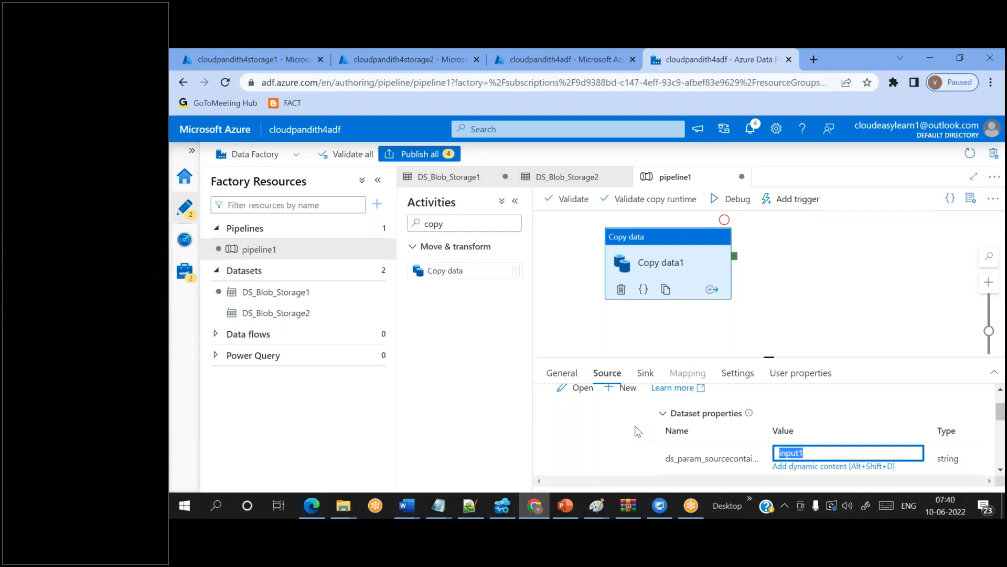
scroll(638, 431, "up", 2)
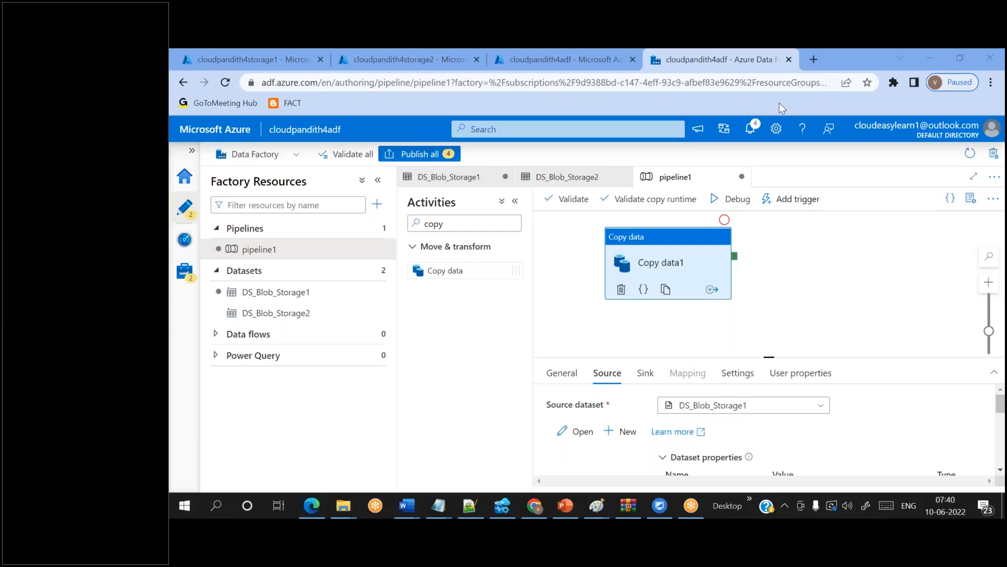
- Nudge Copy data1 lower-right and revert the source and sink containers to input and output
left_click_drag(680, 258, 723, 268)
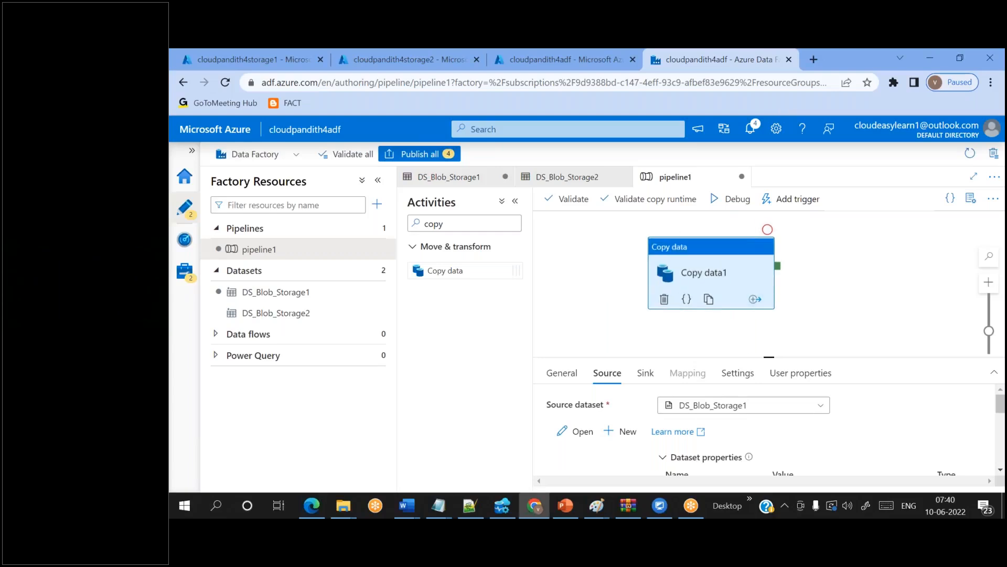
scroll(808, 440, "down", 1)
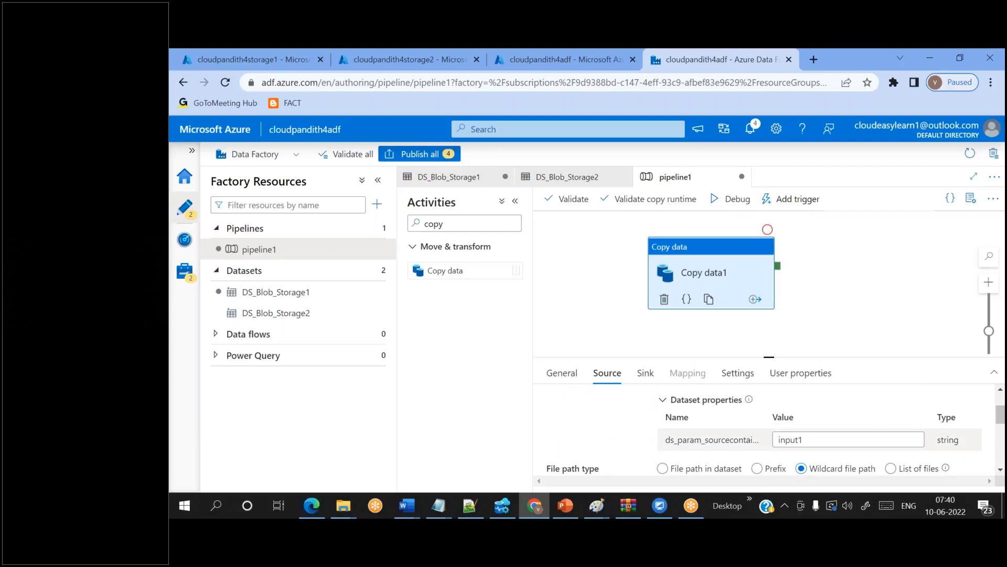
left_click(808, 441)
key("BackSpace")
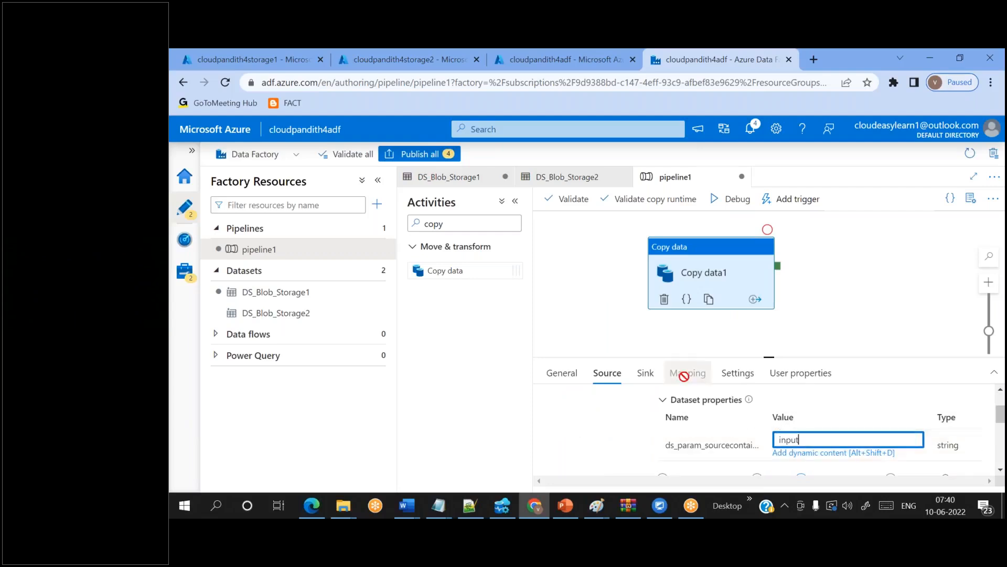
left_click(645, 373)
scroll(783, 411, "down", 2)
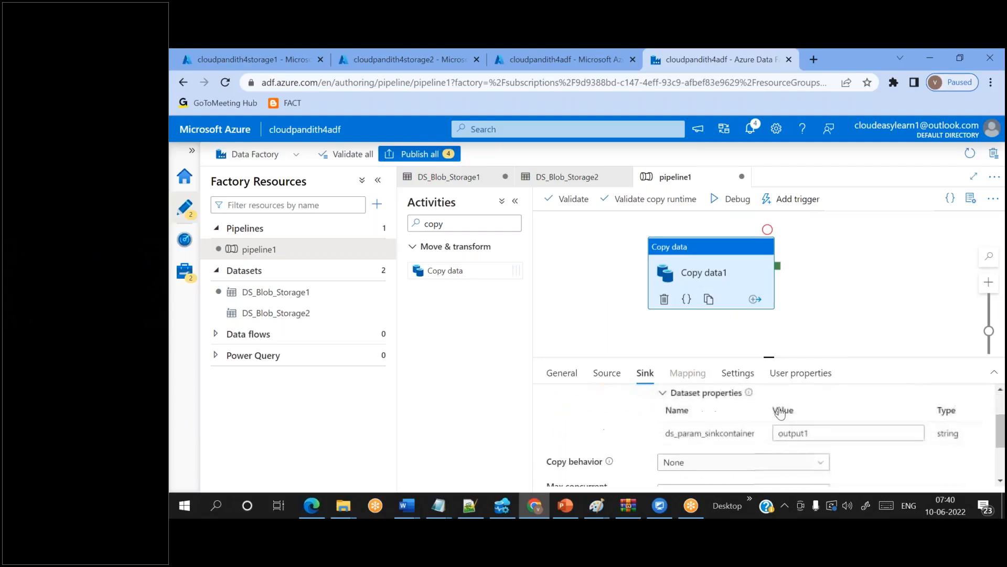
left_click(824, 430)
key("BackSpace")
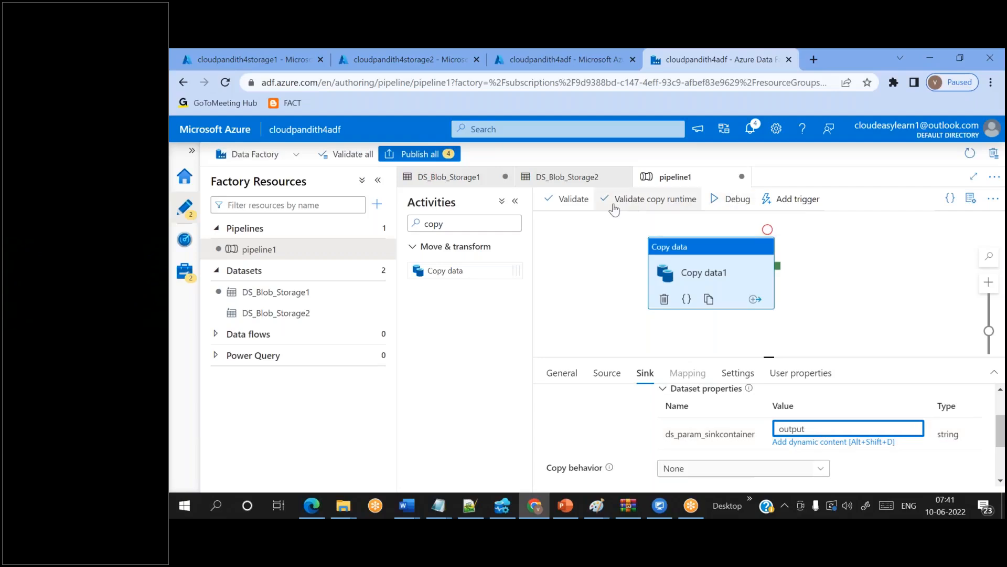
- Check the output container's contents in the portal, then debug-run pipeline1
left_click(392, 52)
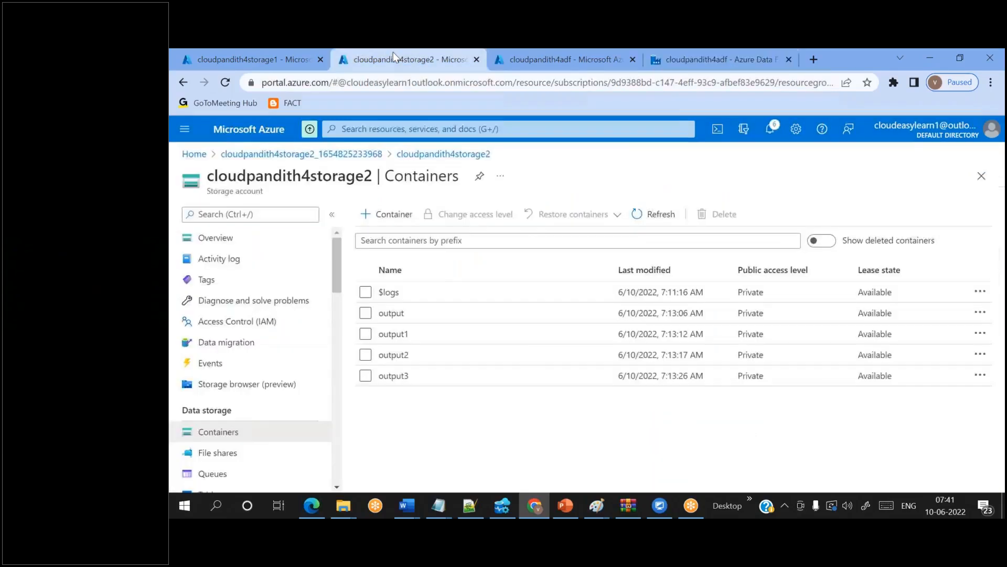
left_click(404, 314)
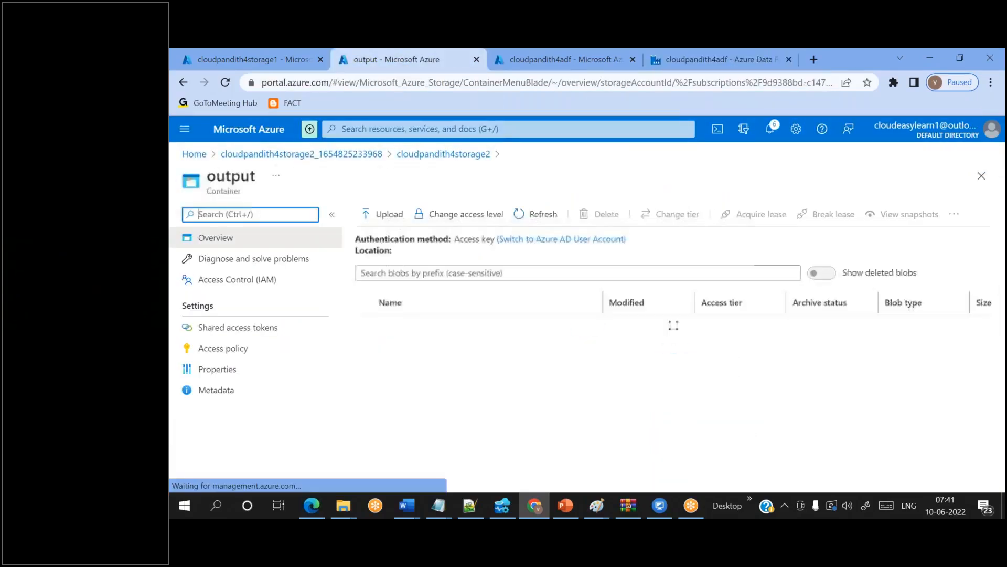
double_click(408, 250)
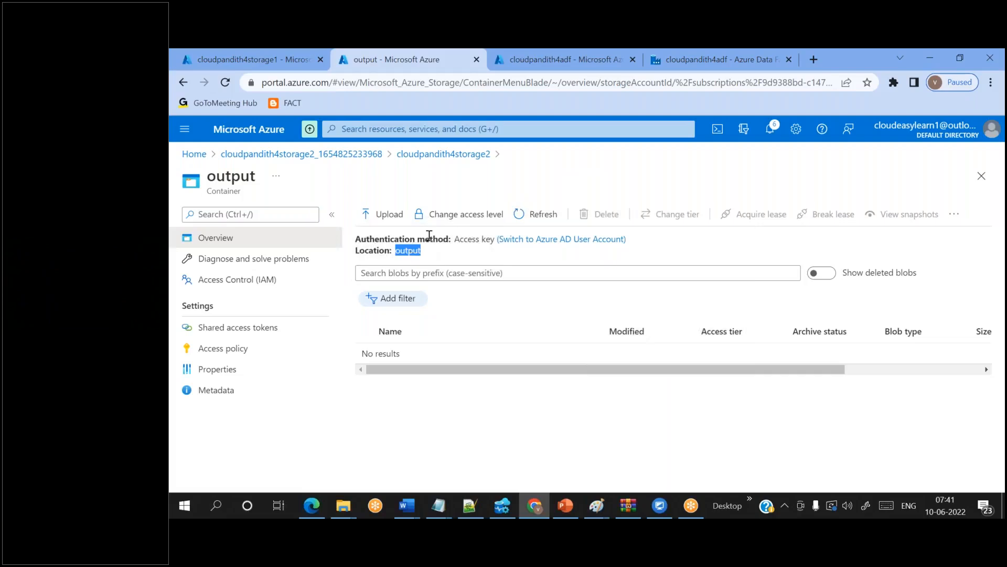
left_click(664, 67)
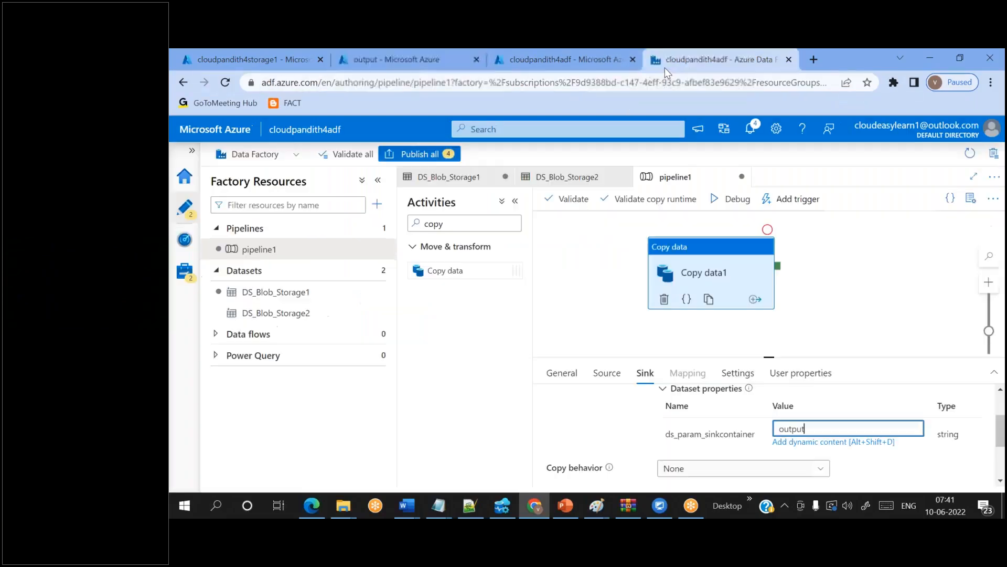
left_click(730, 206)
- Refresh the debug output and open the Copy data1 run details
left_click(884, 341)
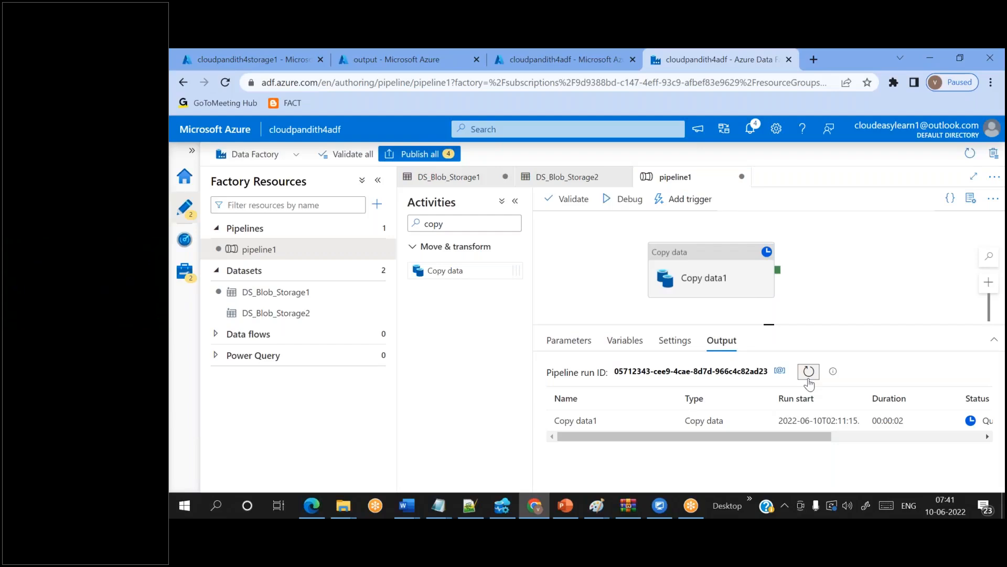
left_click(809, 372)
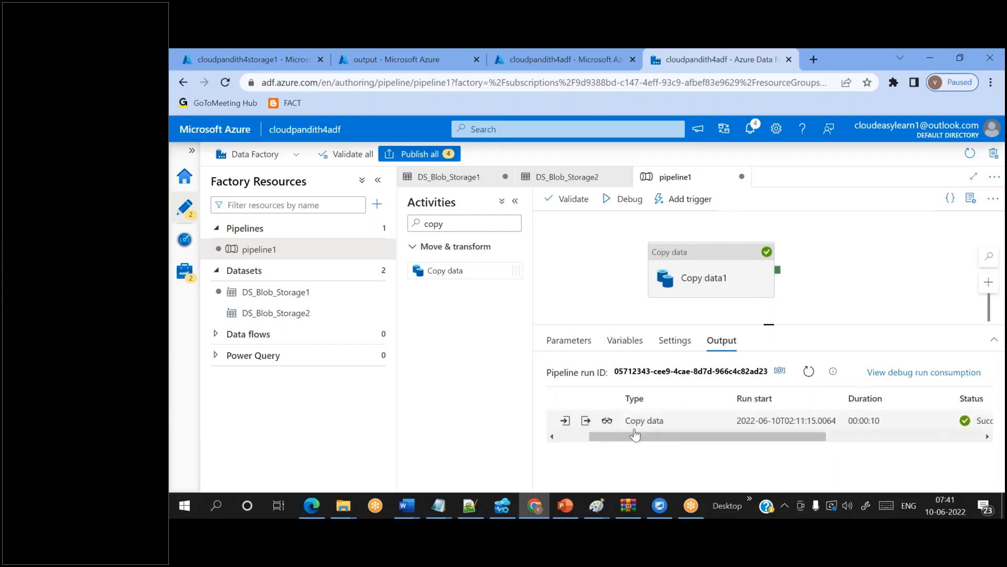
left_click(607, 421)
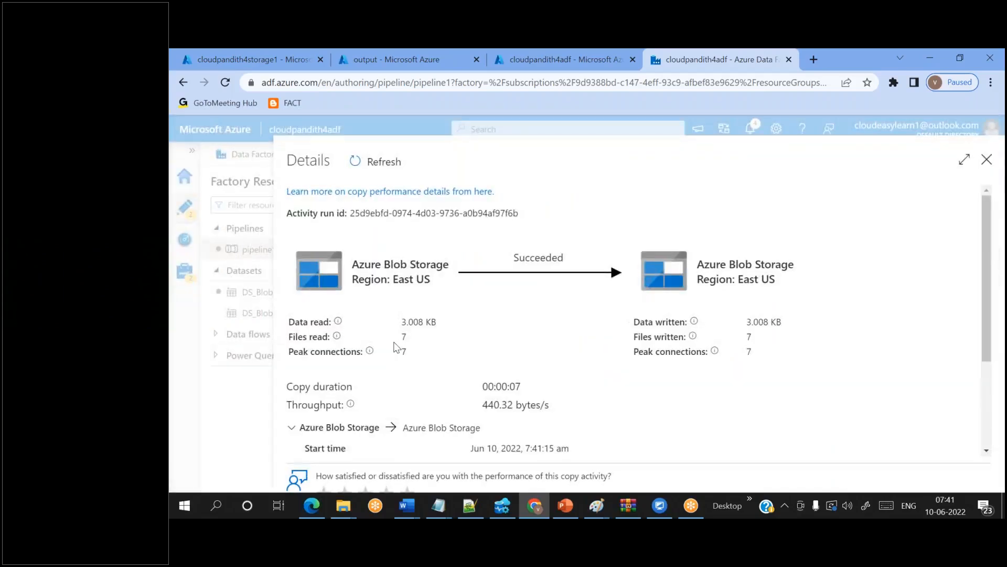
- Review the run details (7 files read and written, 00:00:07, Succeeded), then close them
left_click_drag(400, 337, 414, 340)
left_click_drag(756, 339, 744, 337)
left_click_drag(481, 386, 535, 391)
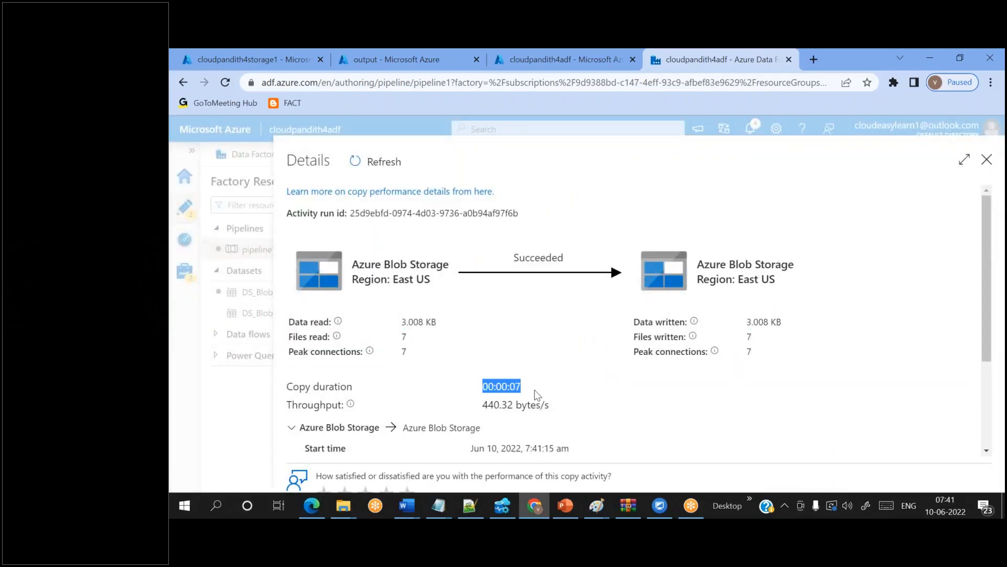
left_click_drag(513, 257, 565, 258)
left_click_drag(384, 213, 462, 213)
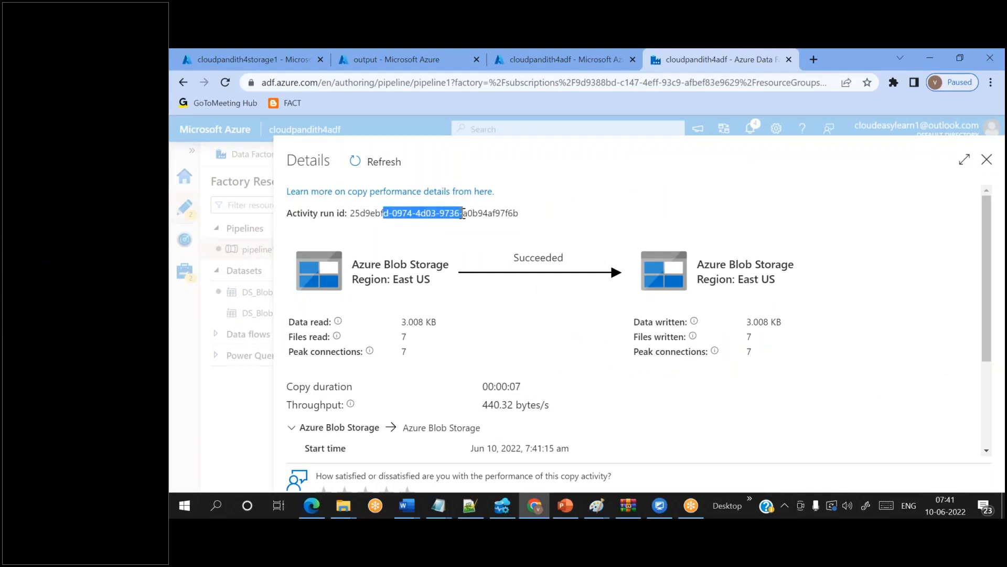
scroll(503, 382, "down", 2)
left_click_drag(471, 370, 555, 370)
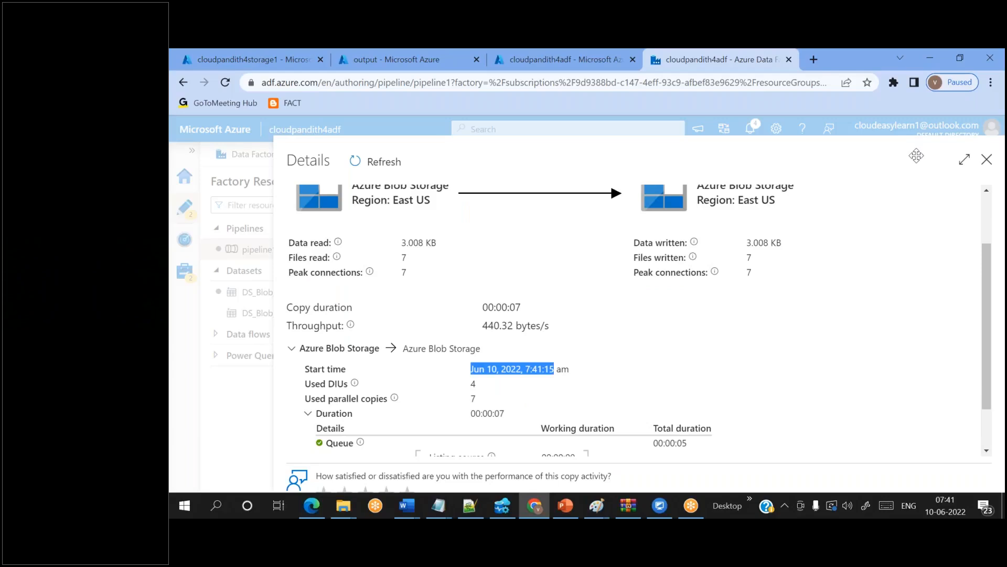
left_click(987, 160)
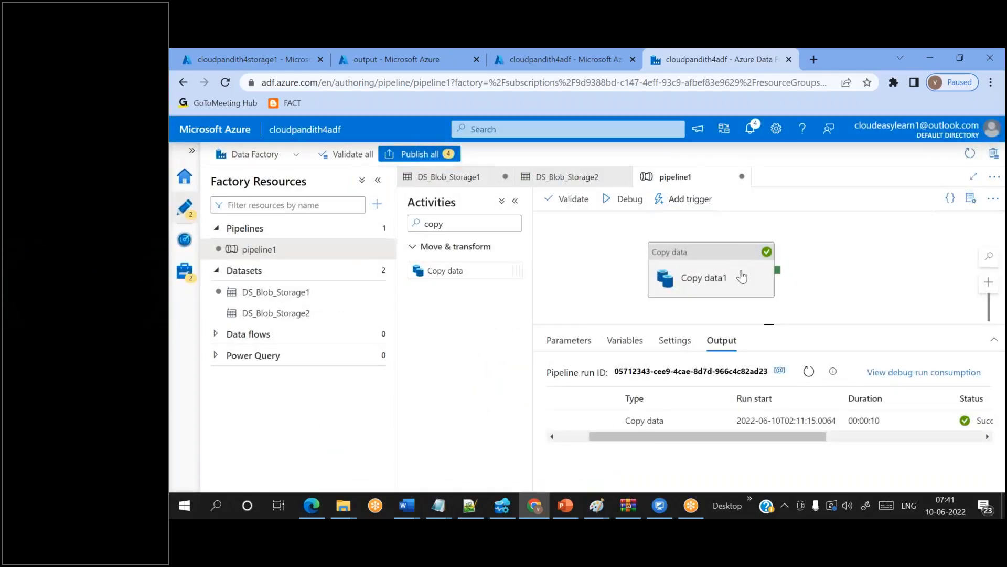
- Refresh the output container to see 3566.csv, allcust.csv and cpjson2.json, then return to Data Factory
mouse_move(616, 427)
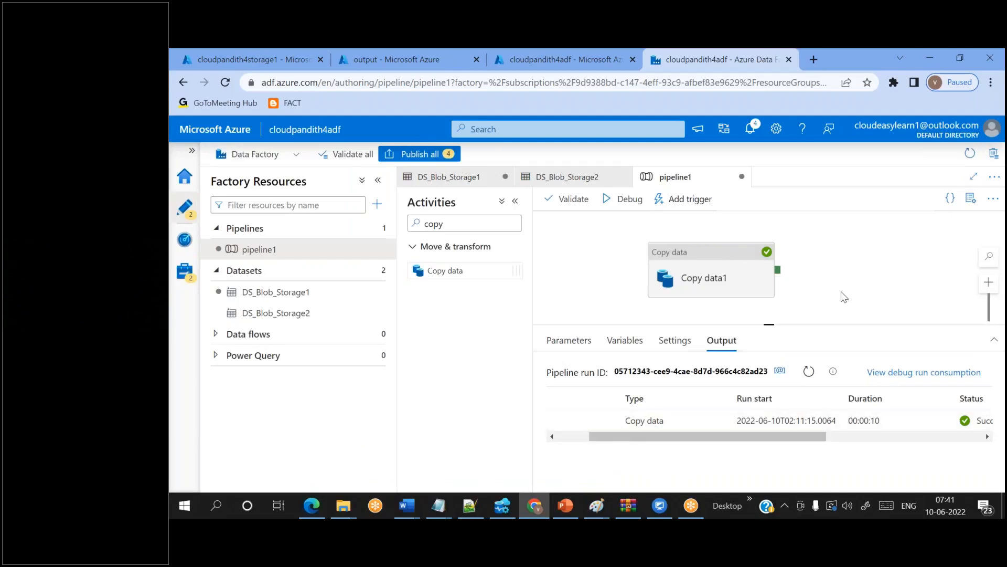
left_click(368, 59)
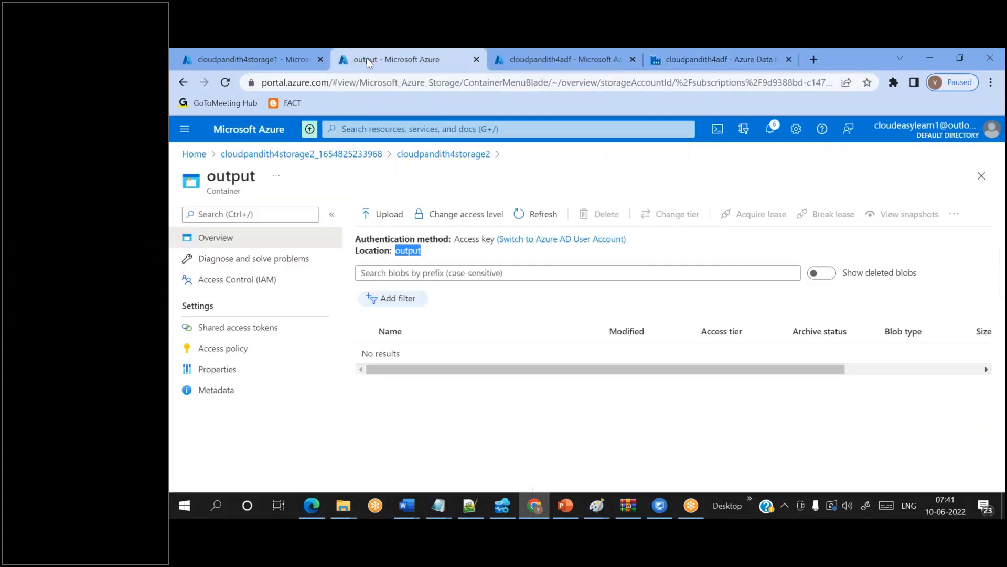
left_click(553, 218)
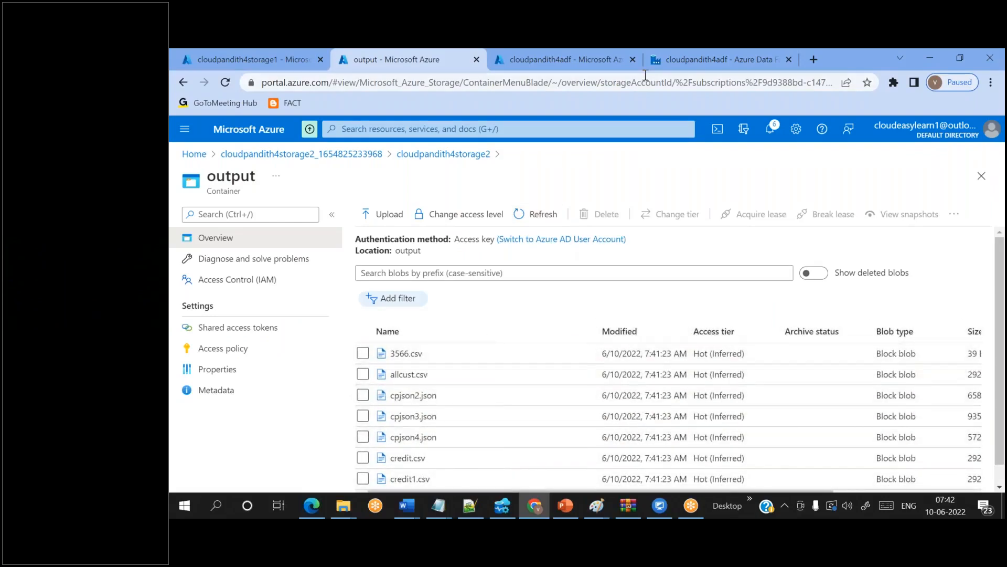
left_click(662, 68)
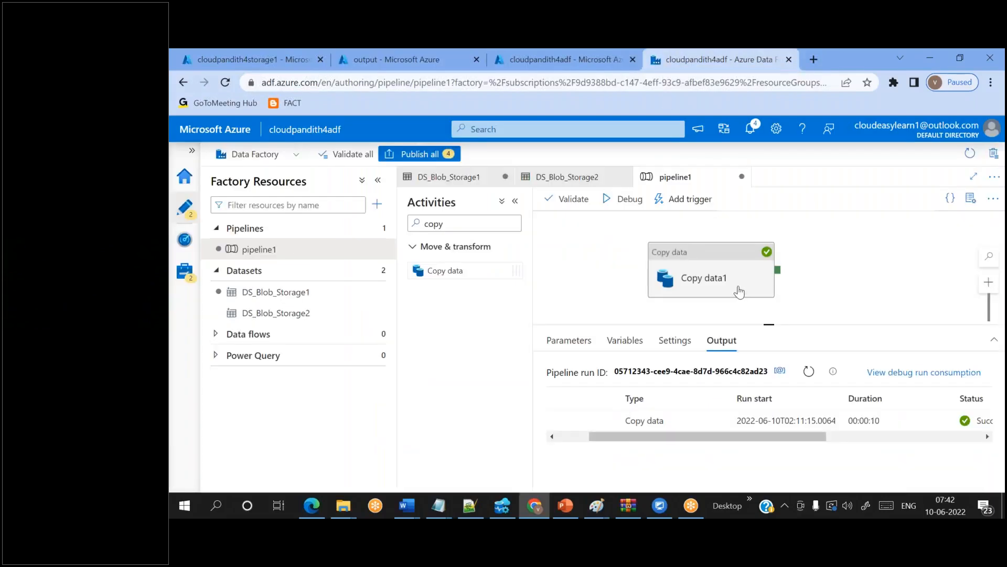
- Change Copy data1's source container to input1 and sink container to output1
left_click(730, 295)
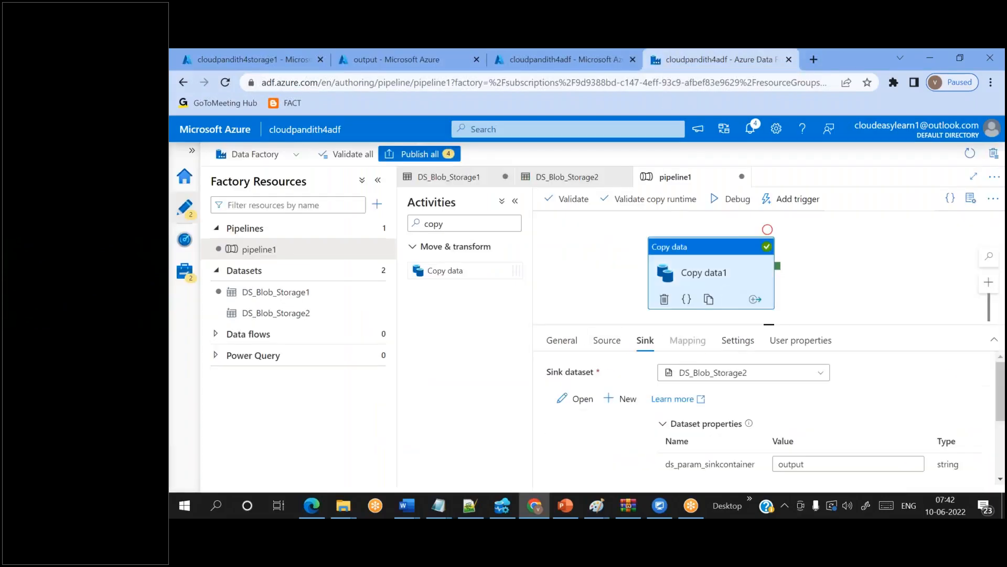
left_click(604, 346)
left_click(805, 464)
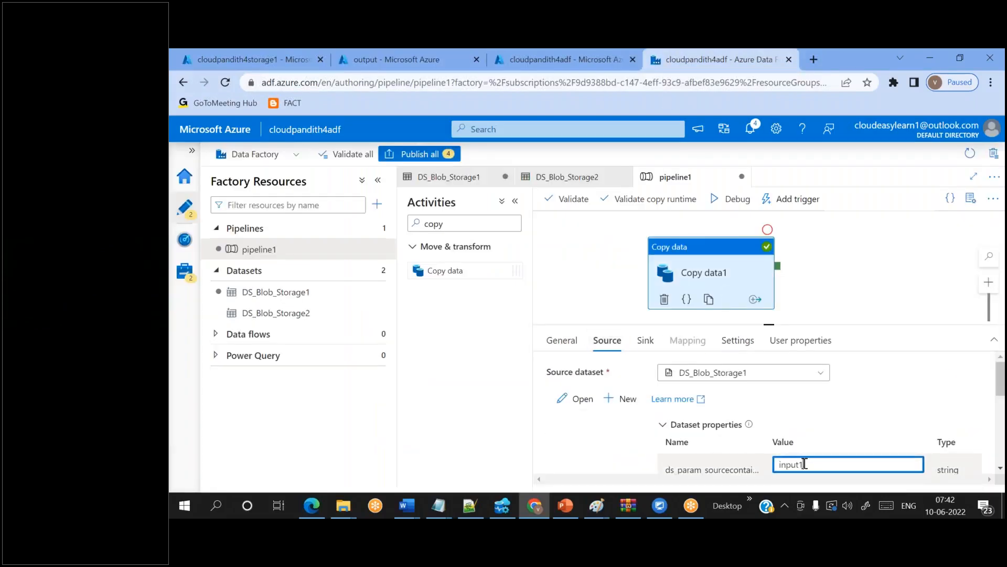
type("1")
left_click(646, 341)
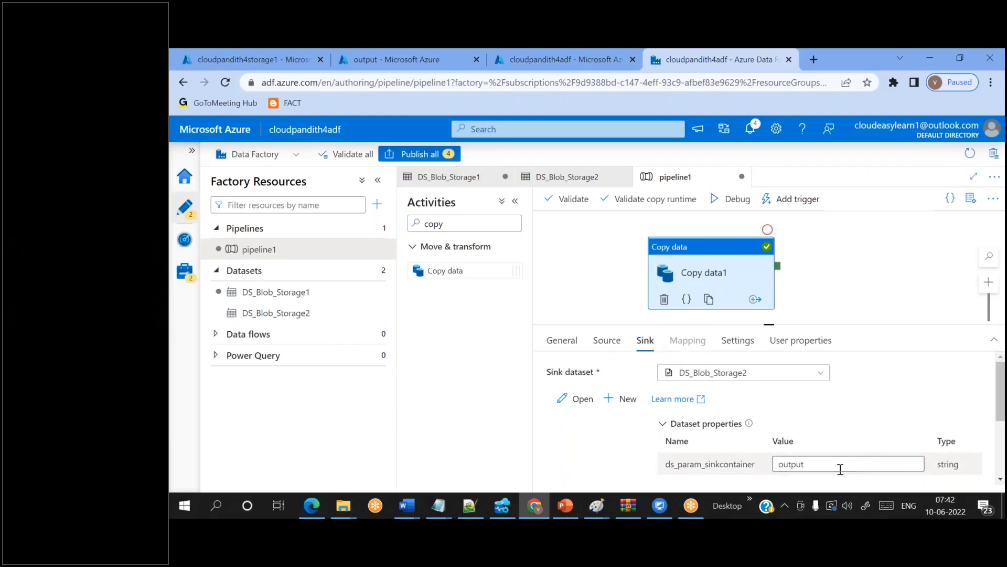
left_click(838, 467)
type("1")
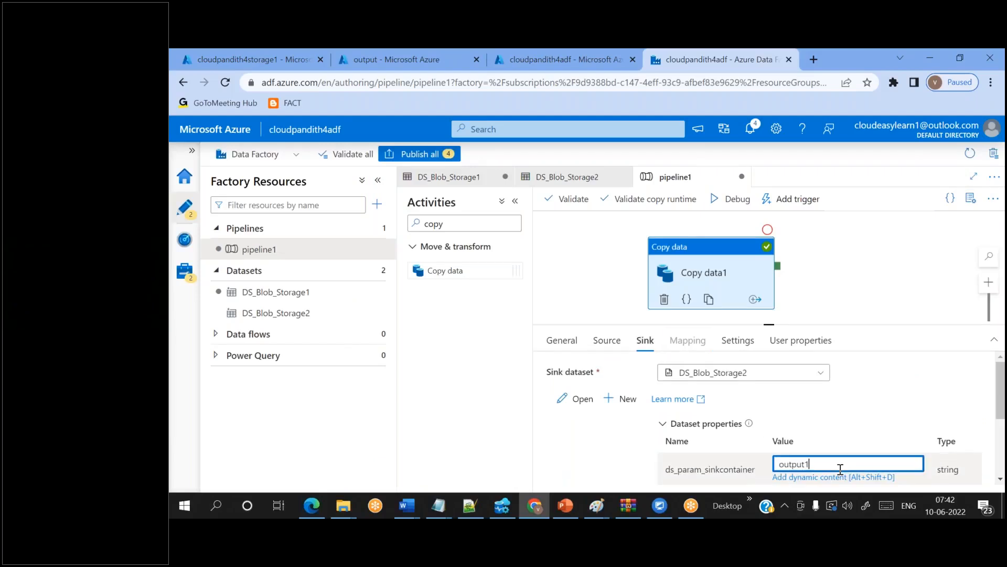
- Debug-run pipeline1 and refresh the output until it succeeds in 00:00:10
left_click(732, 198)
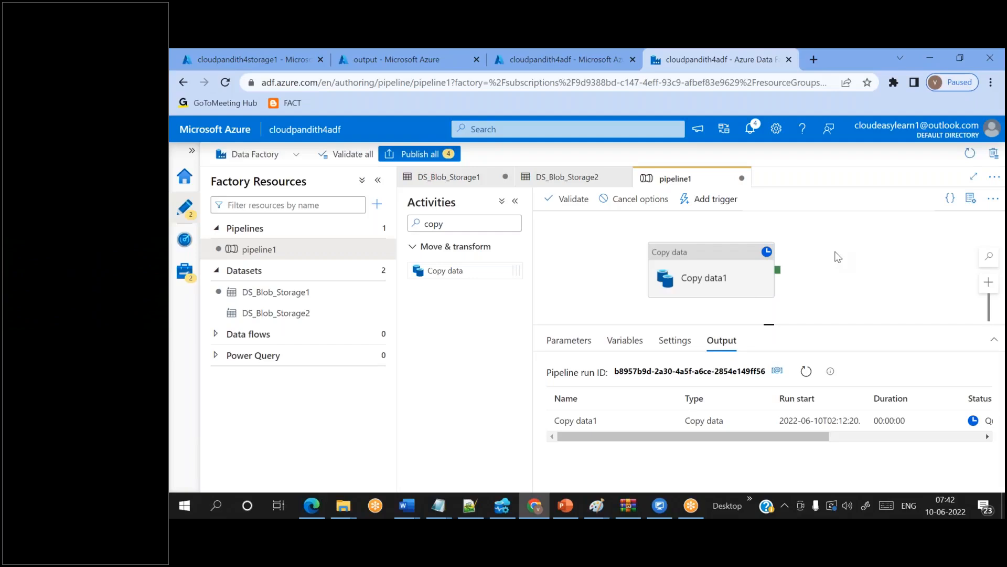
left_click(806, 372)
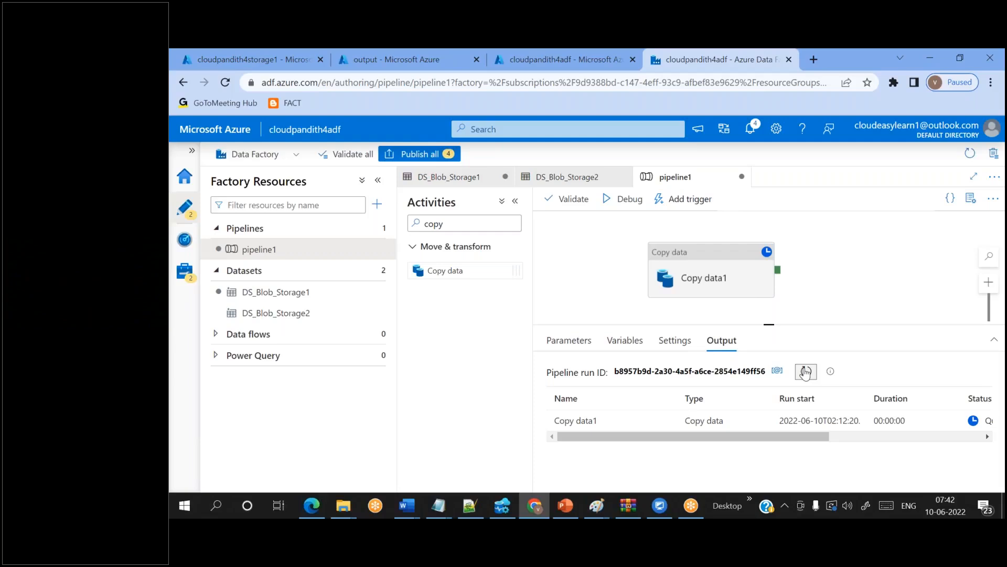
left_click(806, 371)
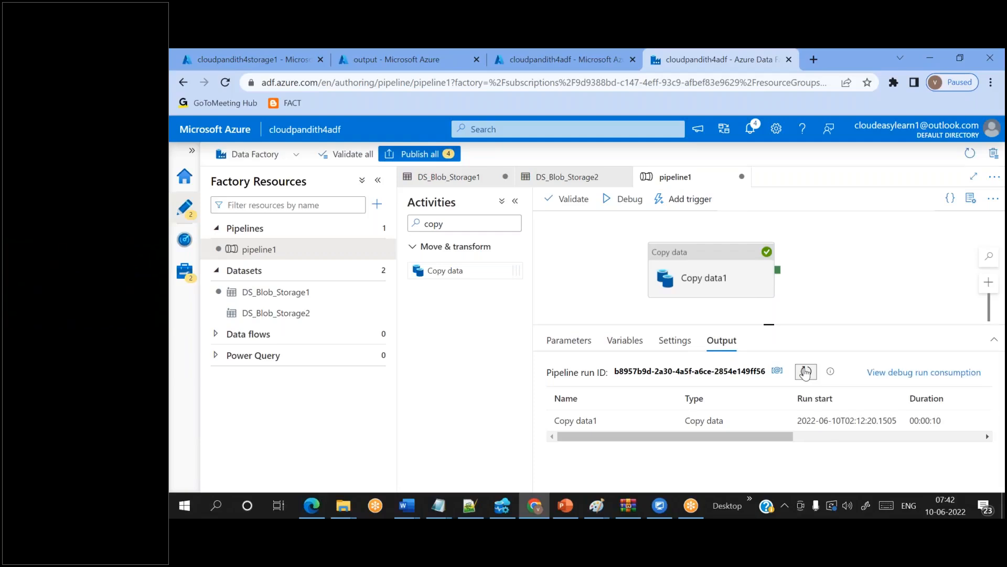
left_click(379, 52)
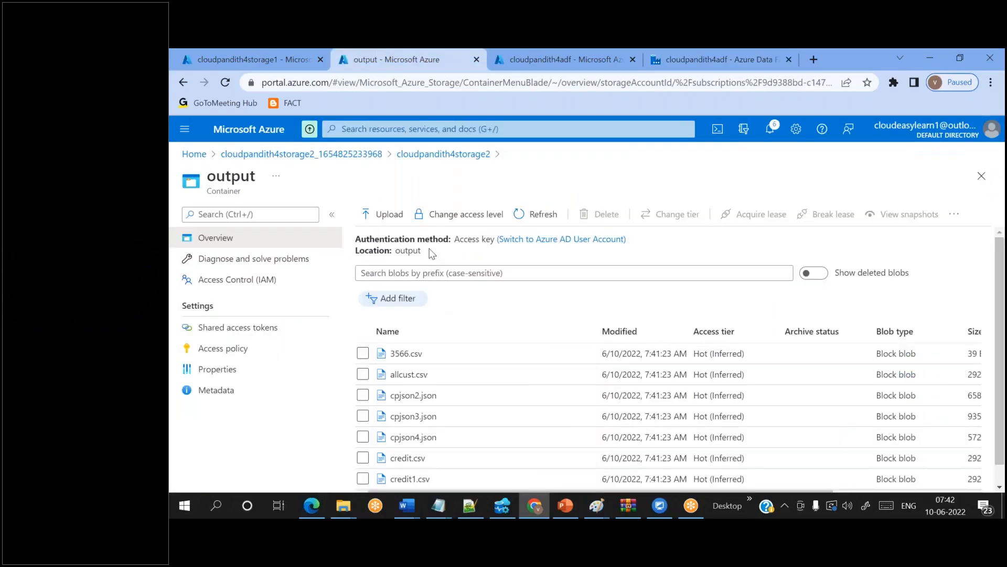
- Open output1 in cloudpandith4storage2 to confirm cust5.csv, cust6.csv and cust8.csv were copied
left_click(457, 153)
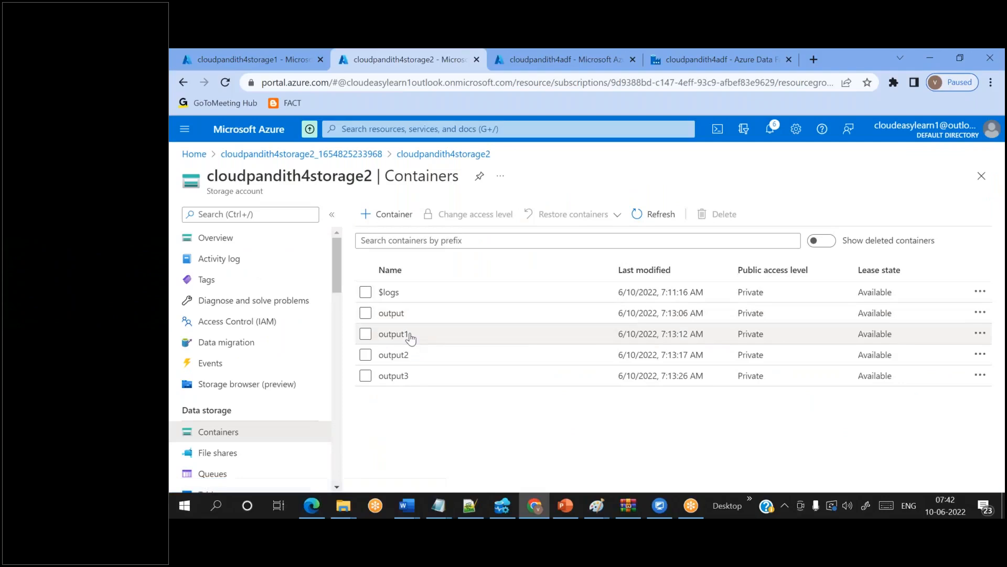
left_click(394, 334)
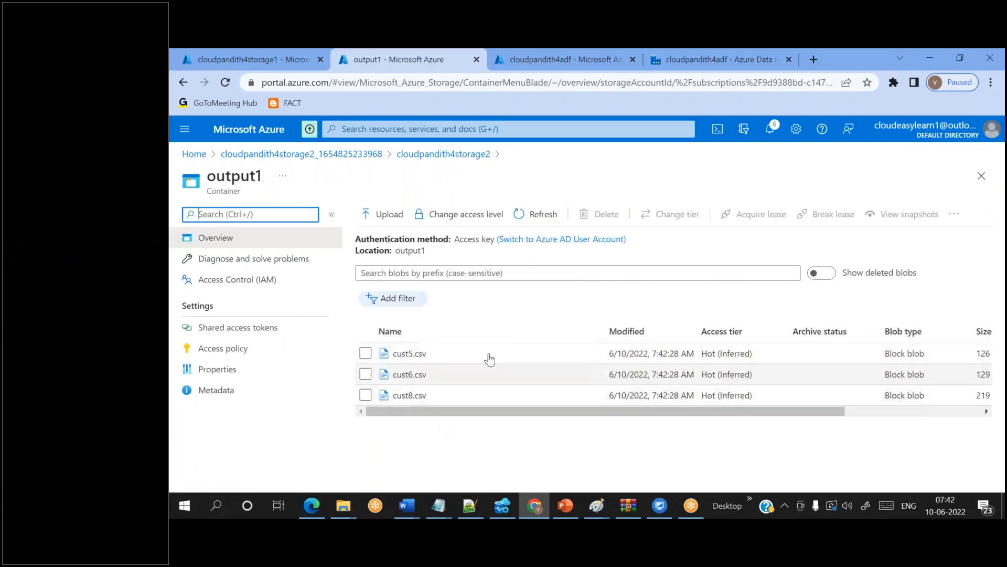
left_click(443, 155)
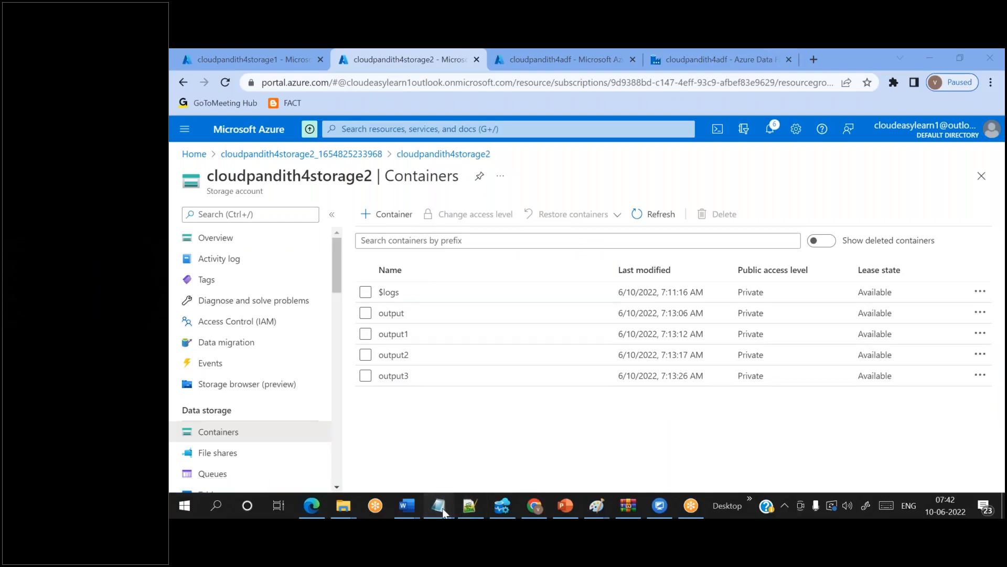
mouse_move(442, 512)
left_click(653, 455)
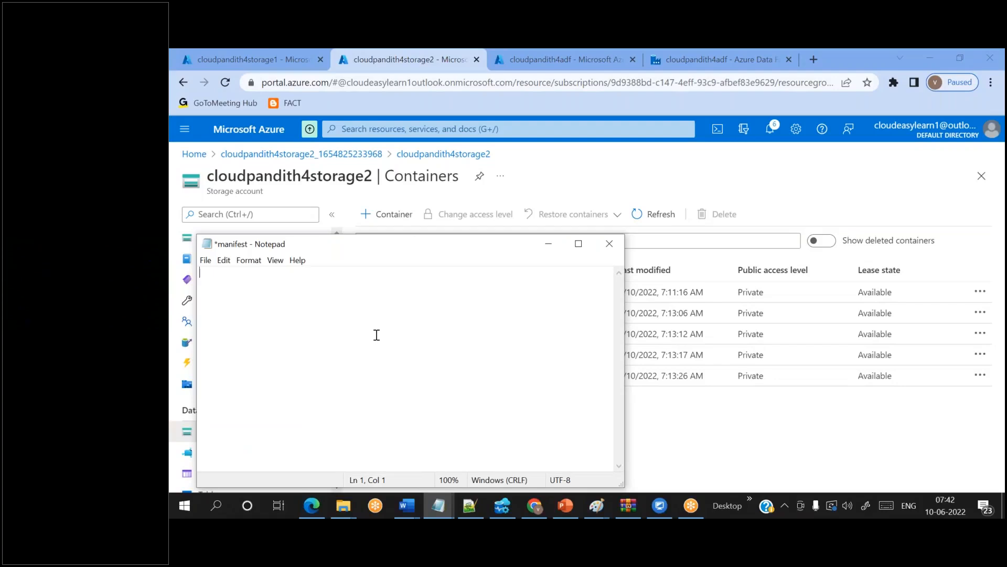
- Type 'input3 --- output2' as the manifest's first line
type("input3 --- output2")
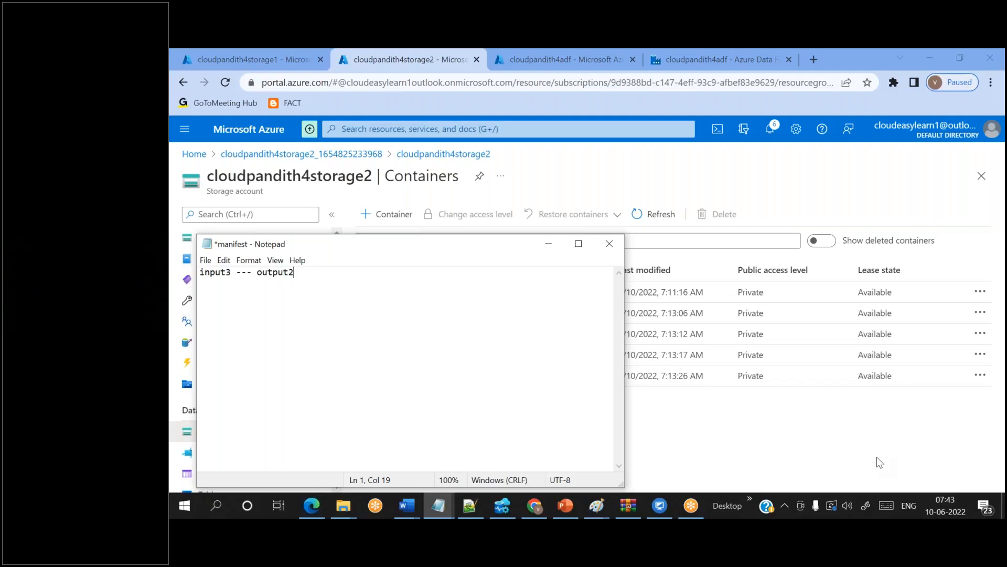
- Compare the 'input3 --- output2' manifest note with cloudpandith4storage1's containers, then go back to pipeline1
left_click(920, 246)
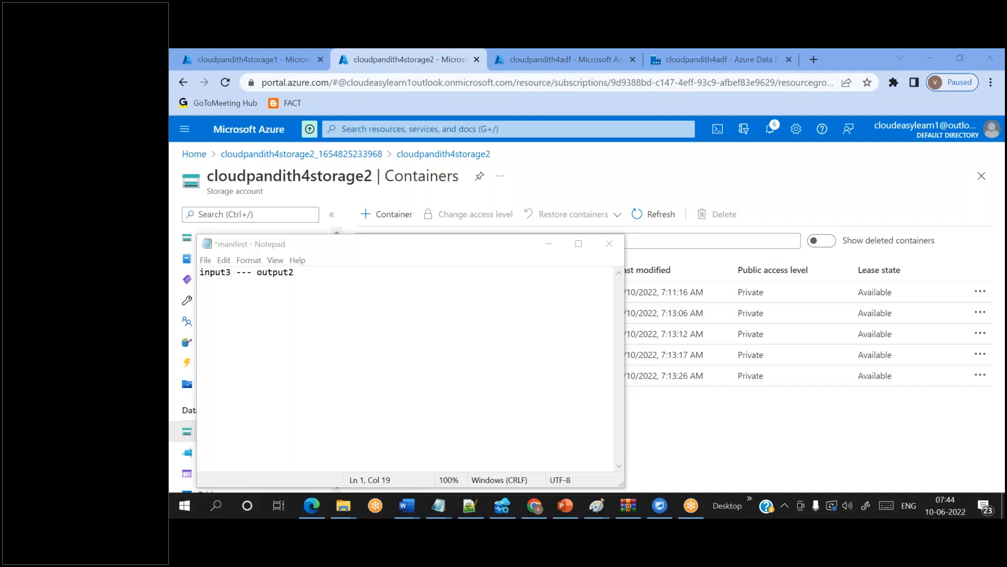
left_click(344, 276)
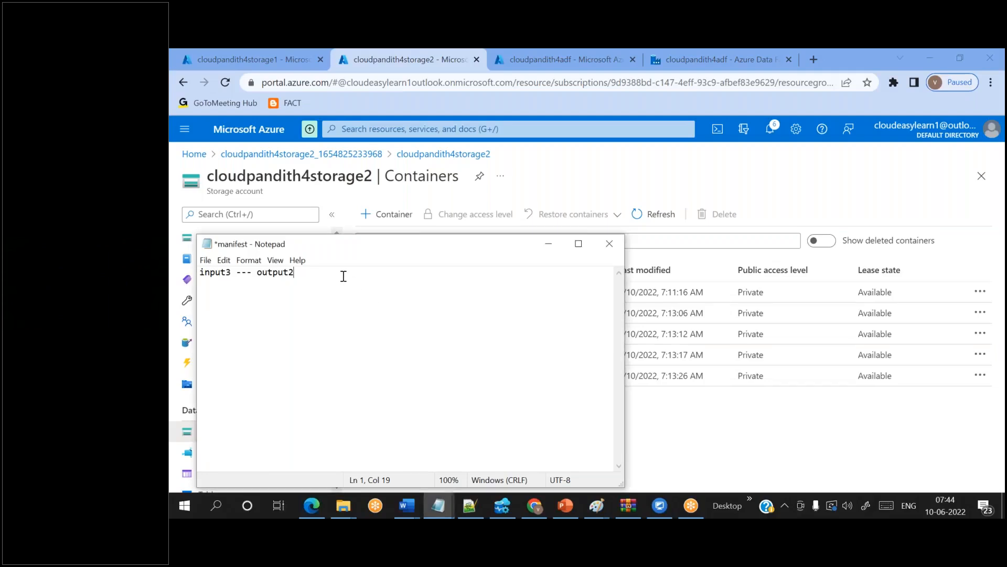
left_click(844, 398)
left_click(212, 50)
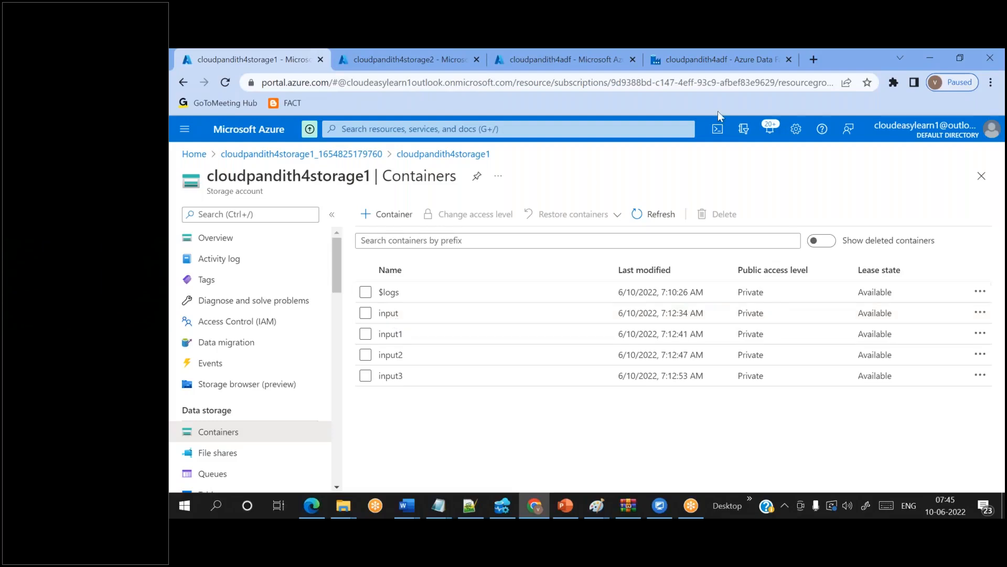
left_click(725, 65)
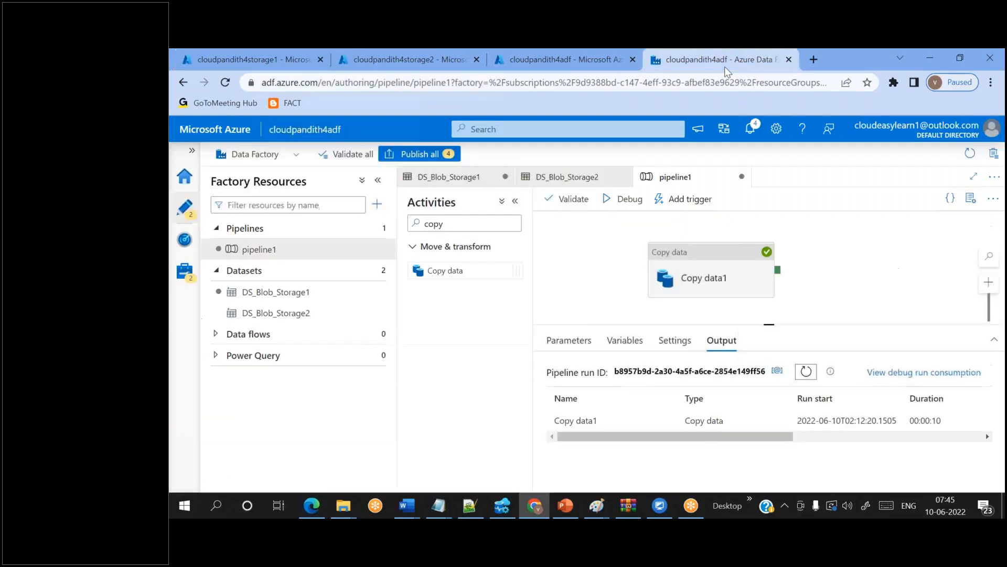
- Set Copy data1's source container to input3 and its sink container to output2
left_click(702, 292)
left_click(607, 340)
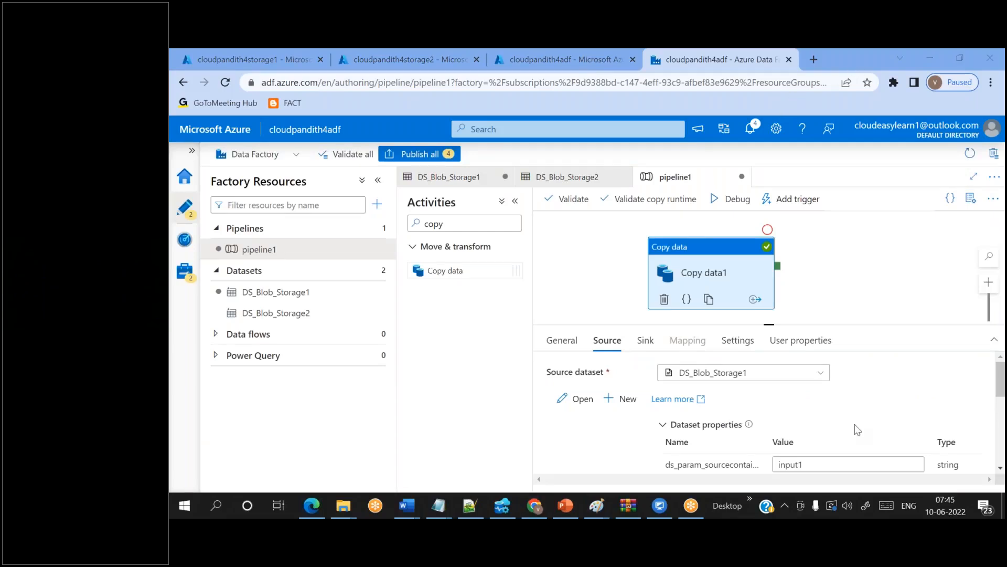
left_click(850, 464)
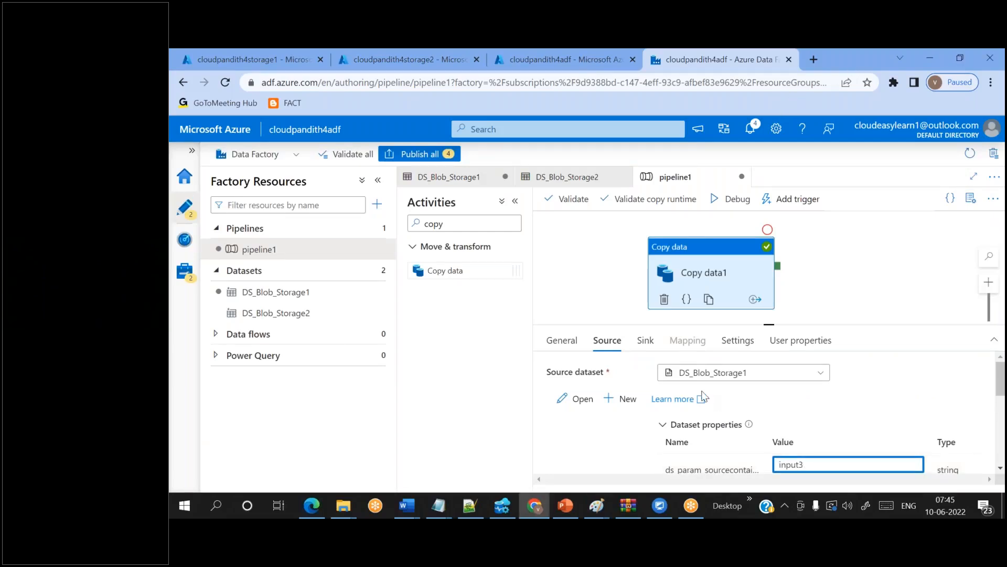
left_click(645, 340)
left_click(807, 462)
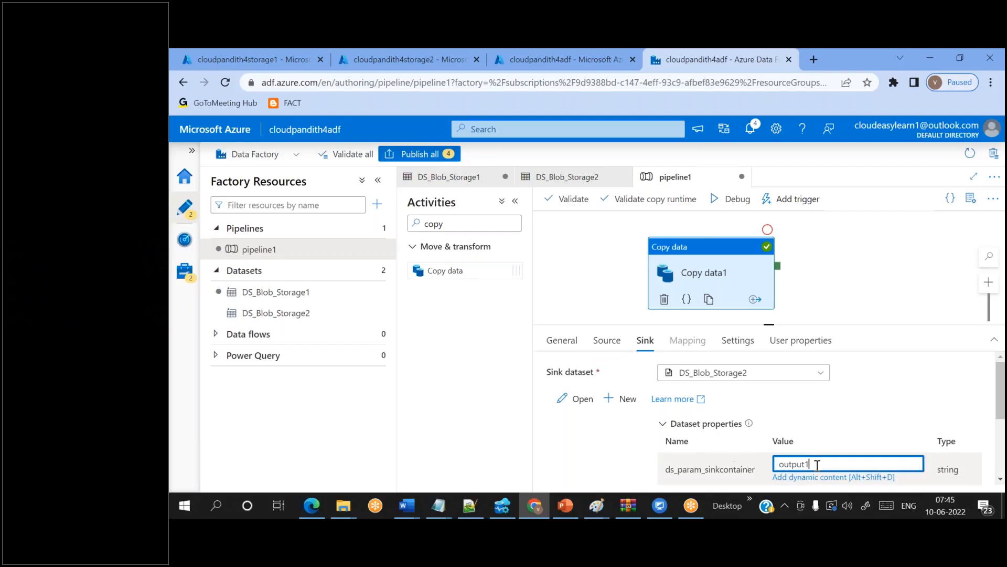
key("BackSpace")
type("2")
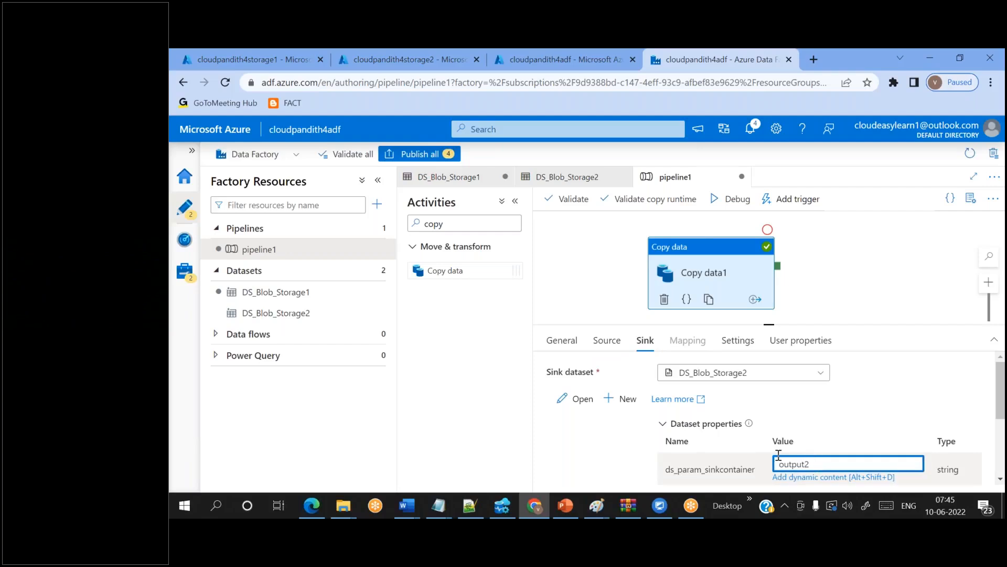
- Review Copy data1's source and sink settings, then view storage1's container list
left_click(604, 340)
left_click(645, 340)
left_click(607, 340)
left_click(646, 341)
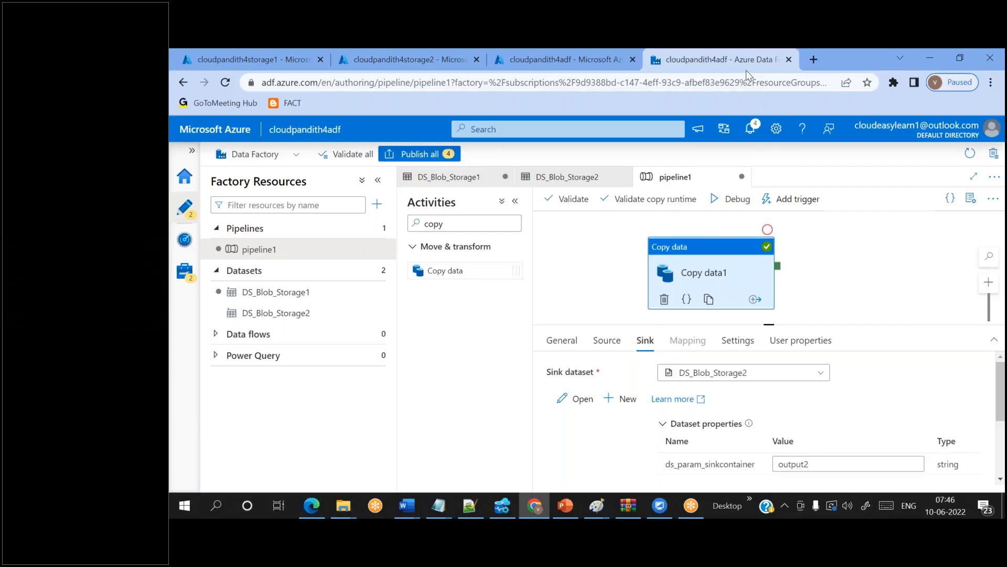
key("alt+Tab")
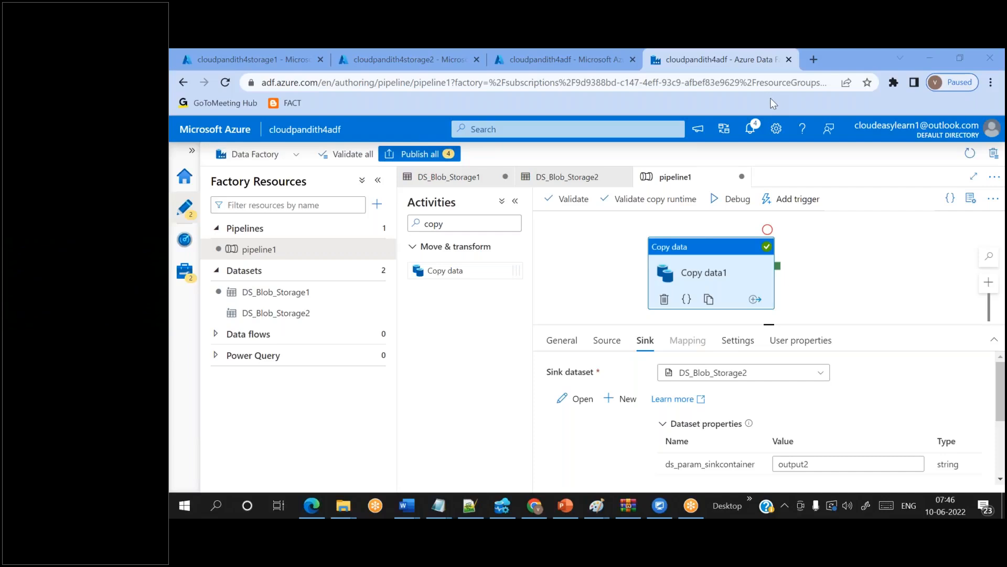
left_click(260, 61)
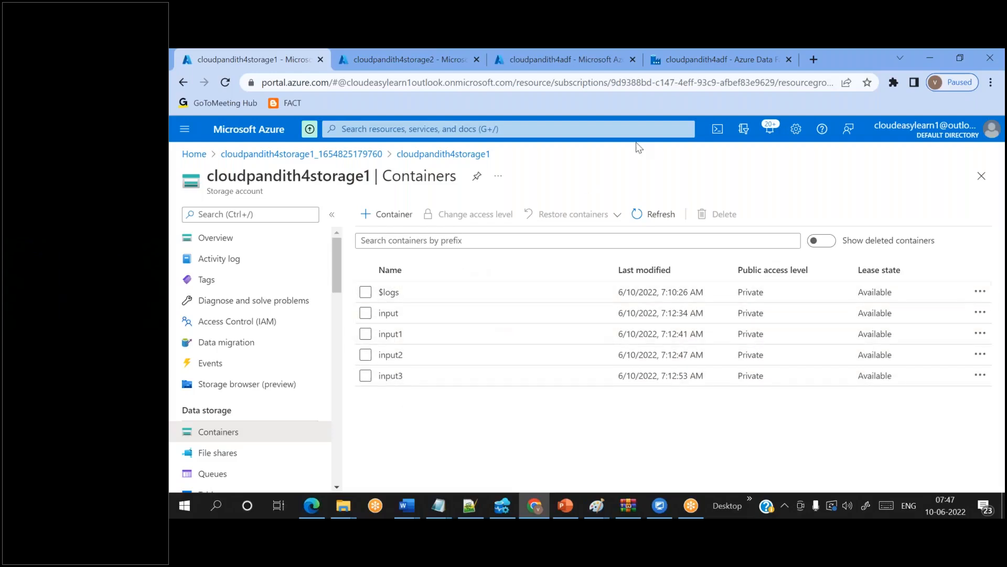
- Check cloudpandith4adf and storage2's output containers, then return to the pipeline1 canvas
left_click(756, 53)
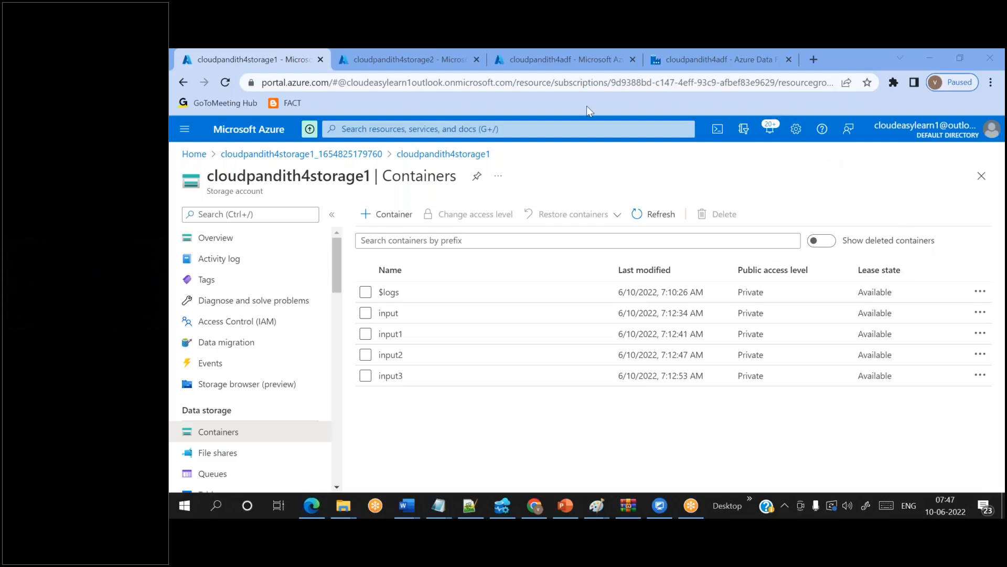
left_click(499, 65)
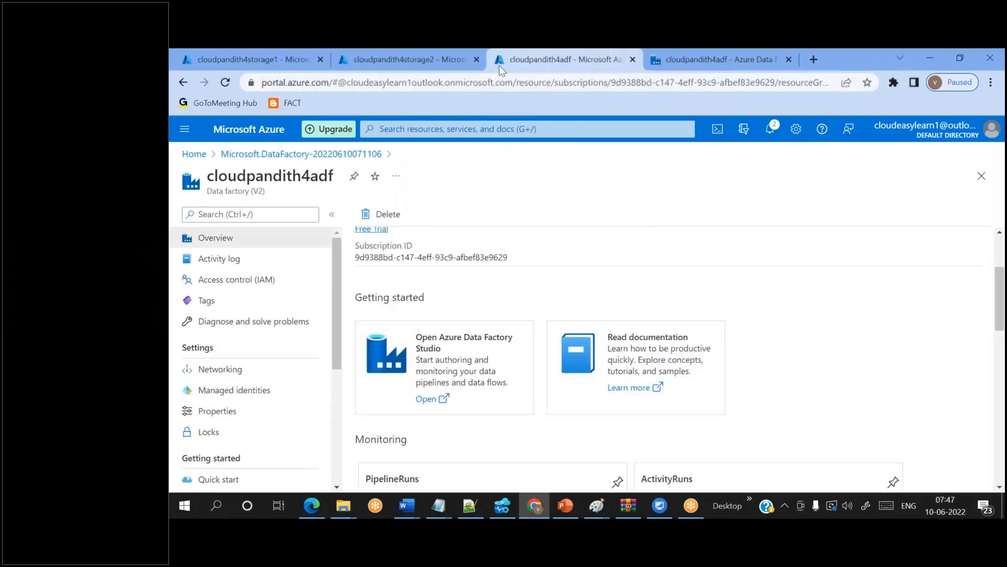
left_click(387, 66)
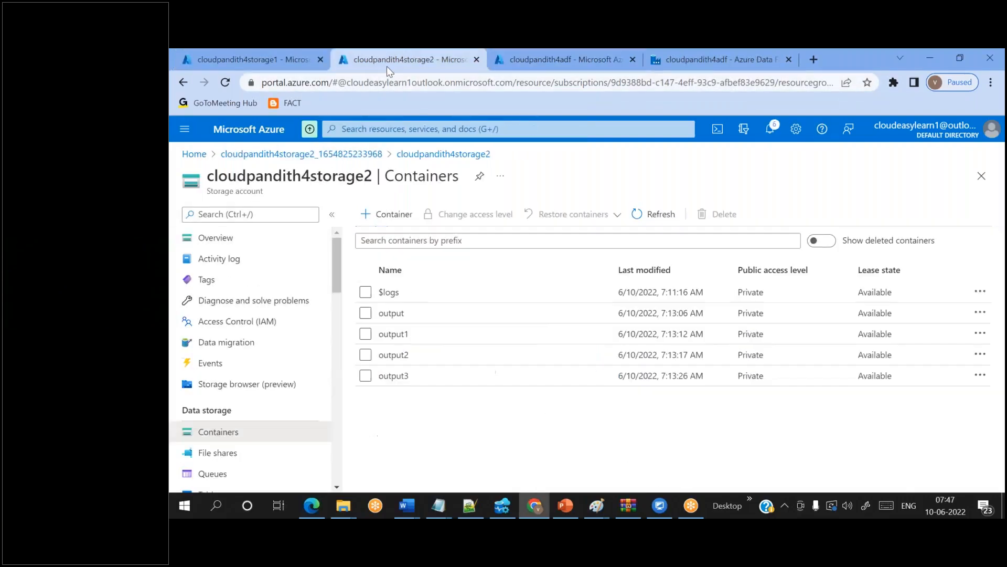
left_click(700, 59)
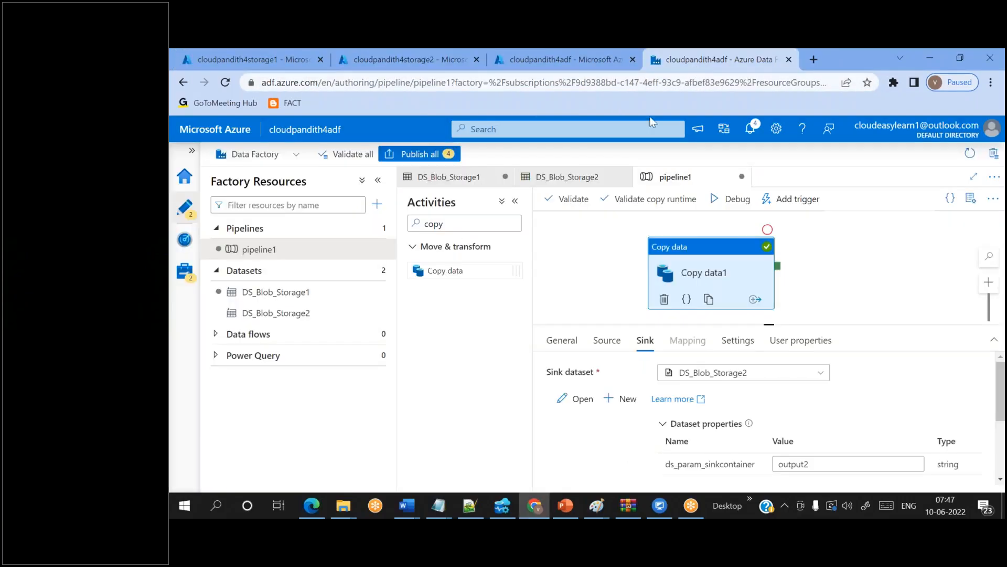
- Change the source container to uppercase INPUT3 and debug-run pipeline1, which fails
left_click(614, 342)
scroll(772, 433, "down", 3)
double_click(783, 391)
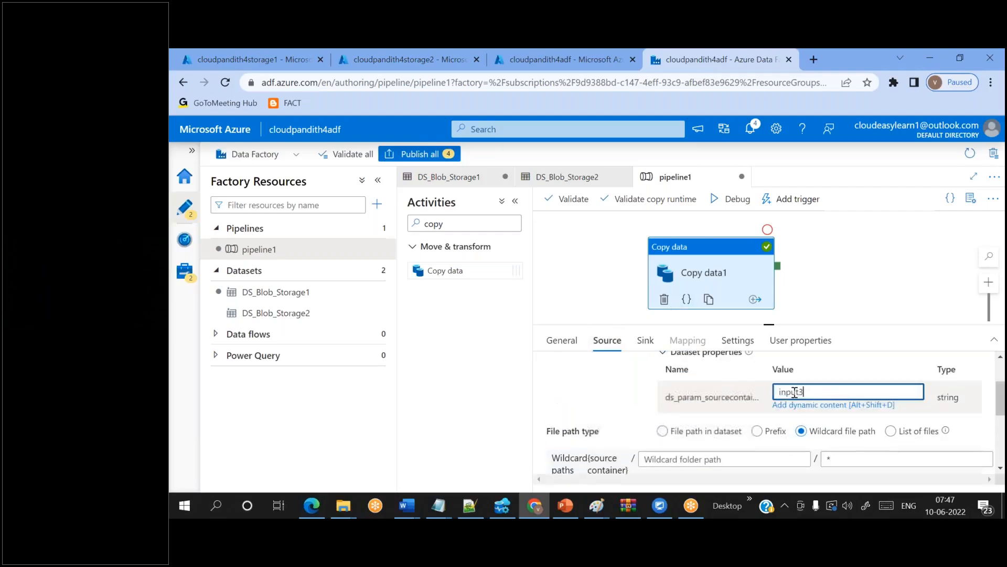
key("BackSpace")
key("BackSpace")
key("BackSpace")
key("BackSpace")
key("BackSpace")
key("BackSpace")
type("INPU")
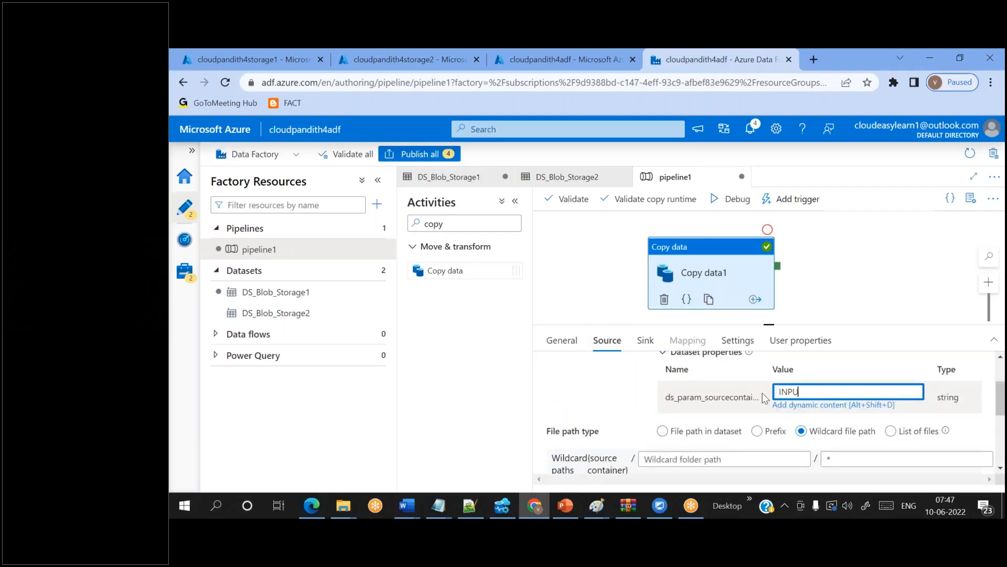
type("T3")
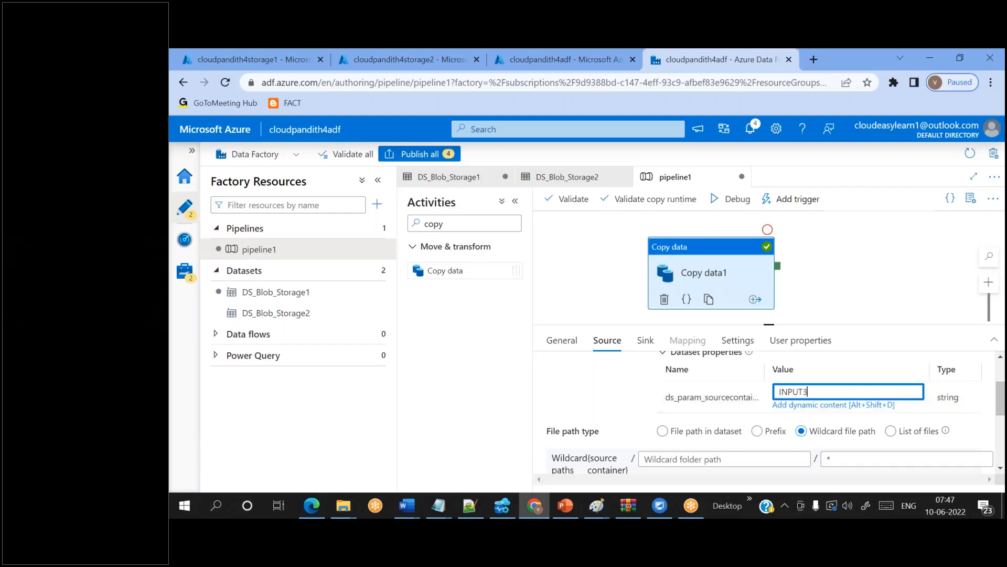
left_click(647, 342)
left_click(616, 342)
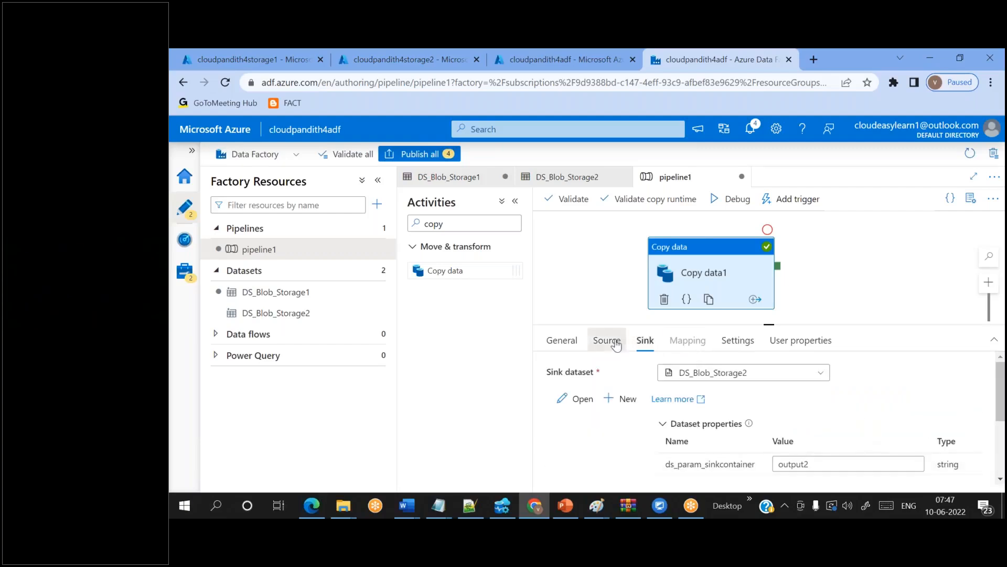
left_click(750, 205)
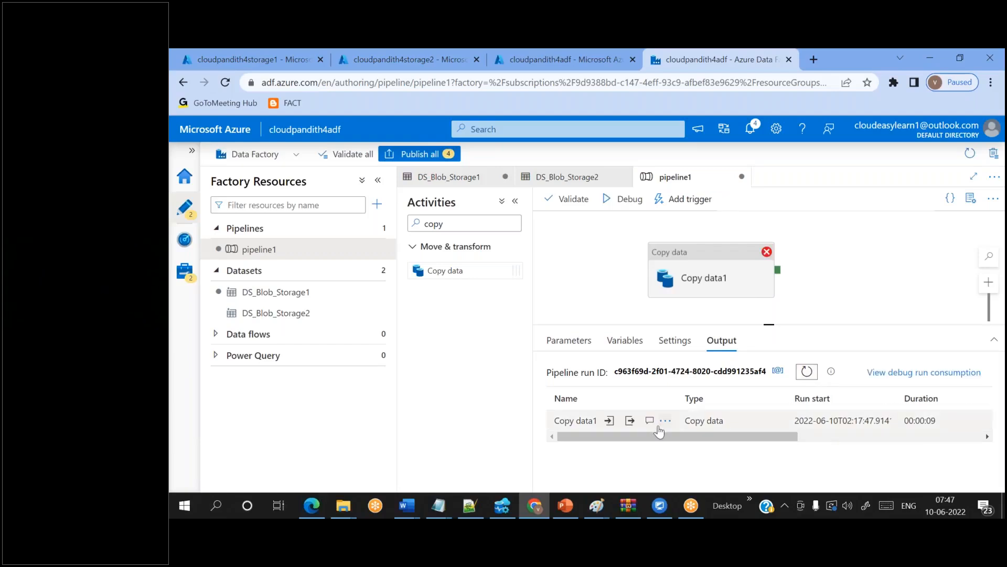
left_click(653, 427)
- Read the failed run's error details, which show code 2200 for container INPUT3
left_click(649, 423)
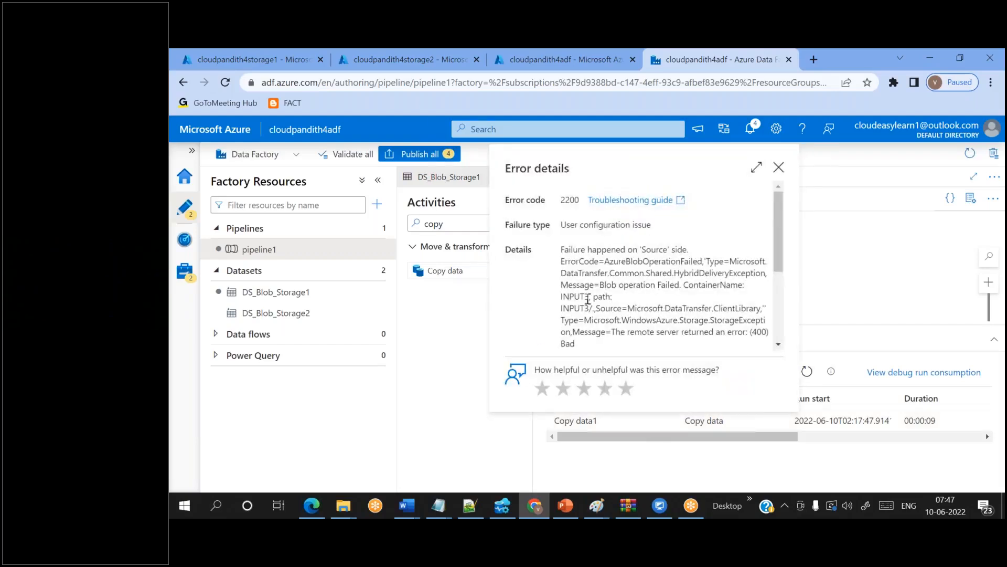
left_click_drag(571, 297, 589, 297)
double_click(726, 286)
left_click(778, 167)
- Reopen Copy data1's source settings and select the INPUT3 container value
left_click(708, 282)
left_click(800, 464)
key("ctrl+v")
key("ctrl+a")
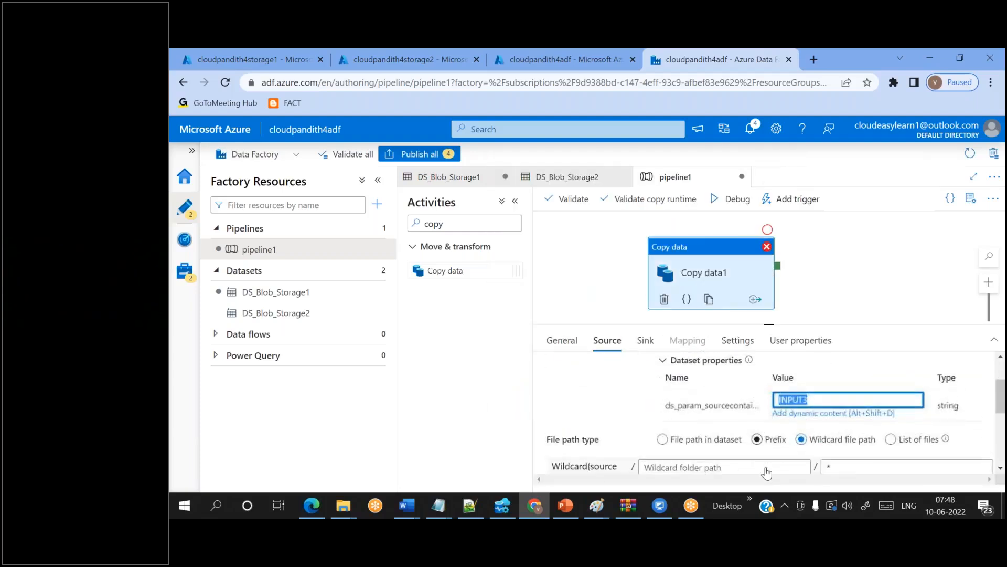
- Restore the source container to lowercase input3 and debug-run pipeline1 until it succeeds in 00:00:10
type("input3")
left_click(732, 199)
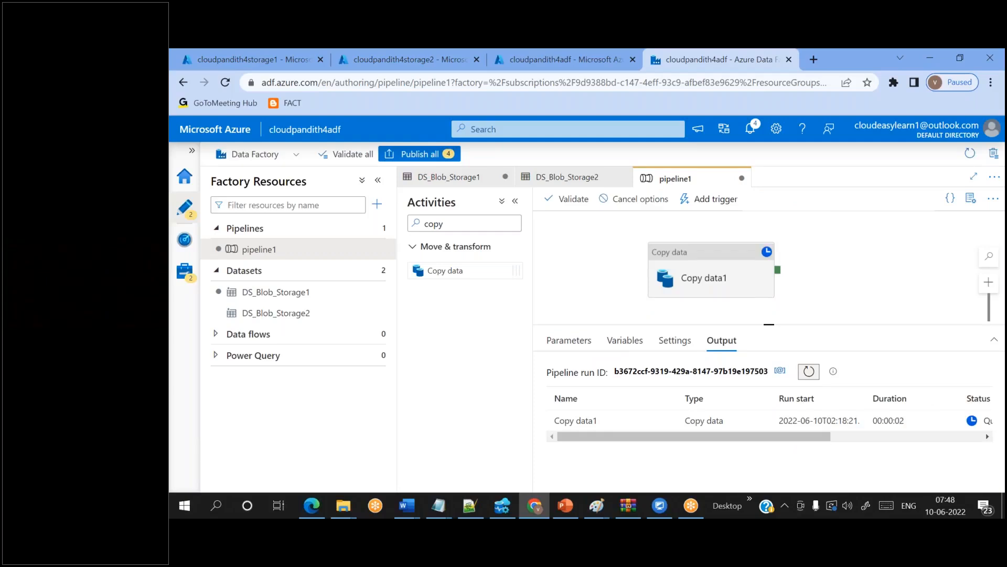
left_click(809, 373)
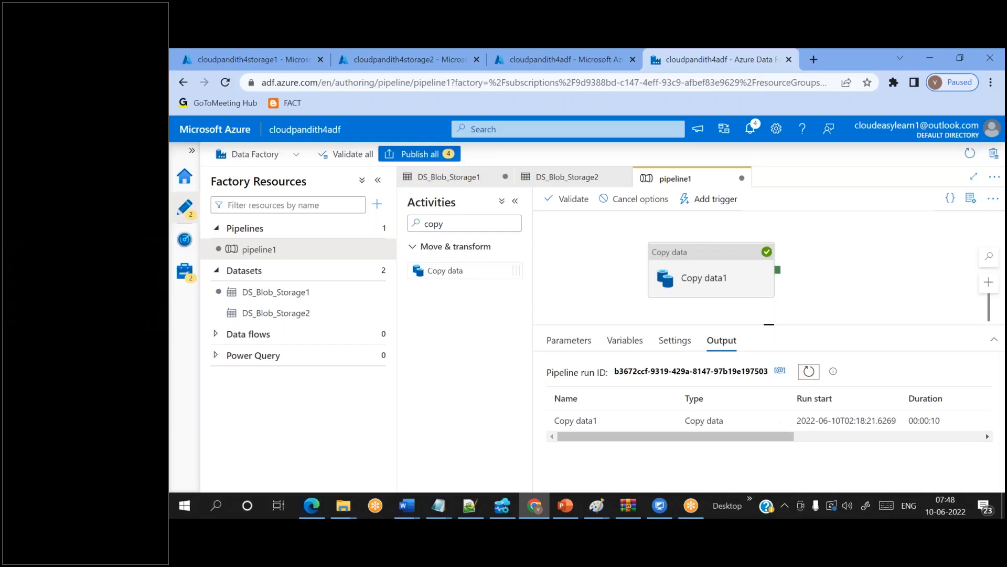
left_click_drag(784, 433, 860, 446)
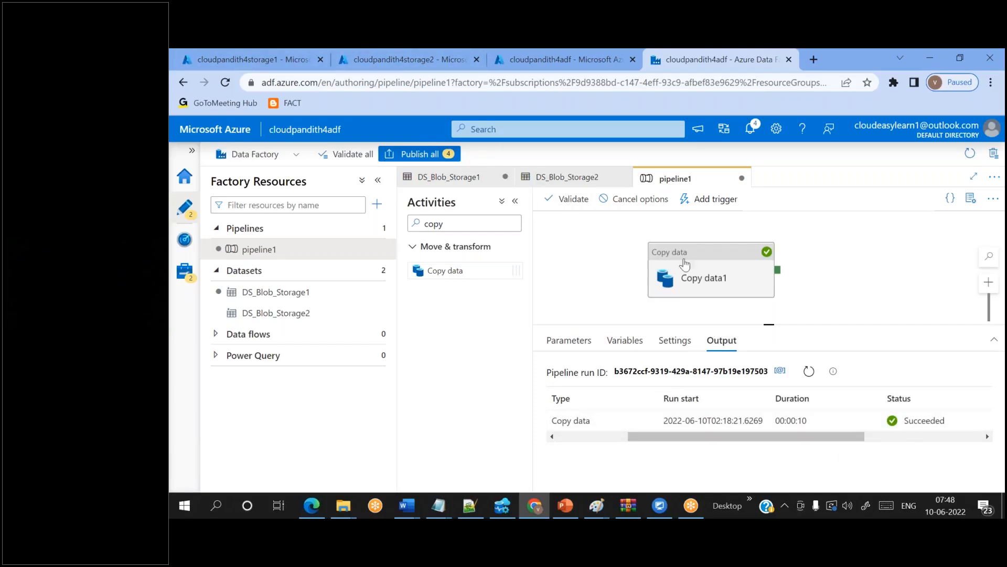
left_click(703, 273)
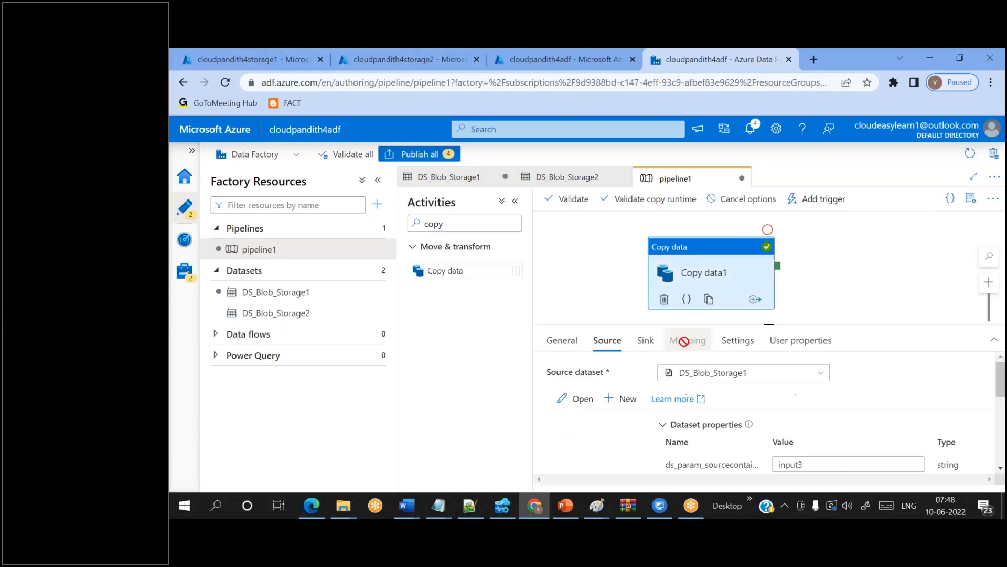
left_click(645, 340)
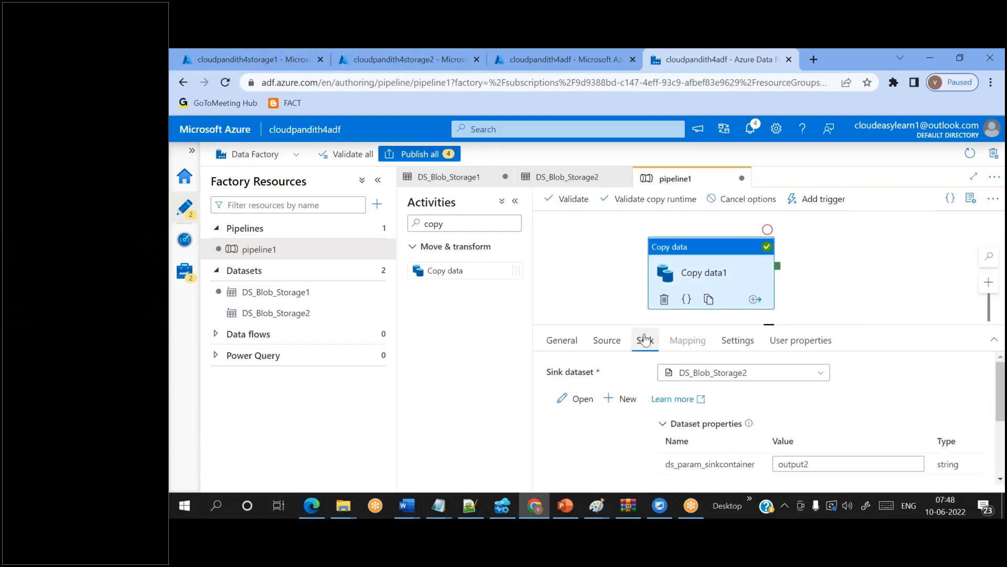
left_click(267, 50)
left_click(339, 50)
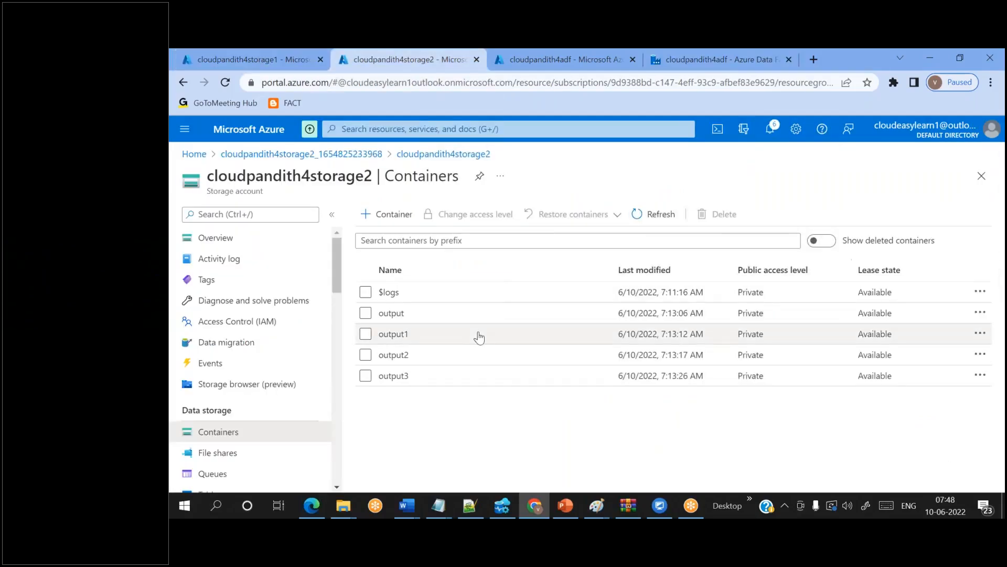
left_click(395, 354)
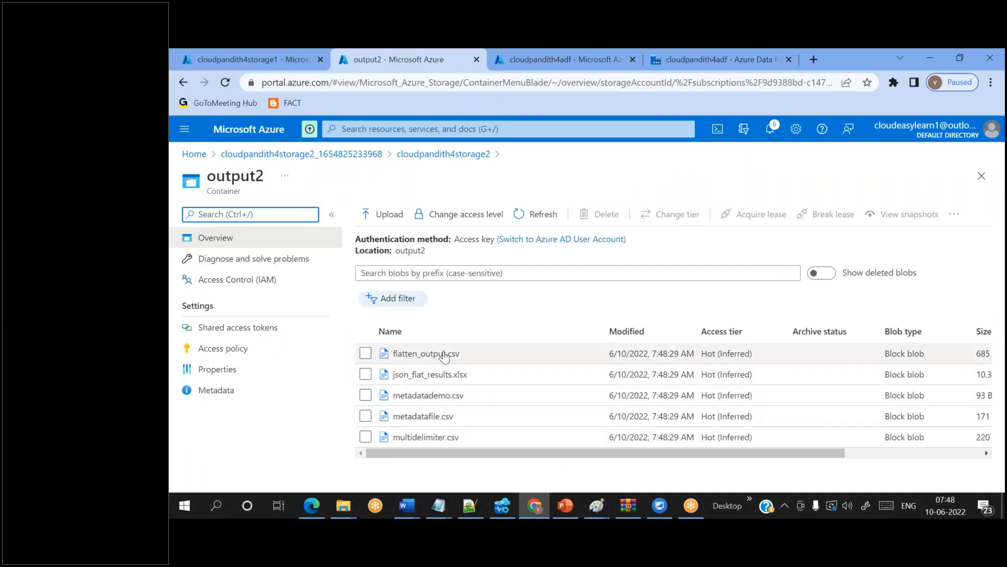
left_click(199, 50)
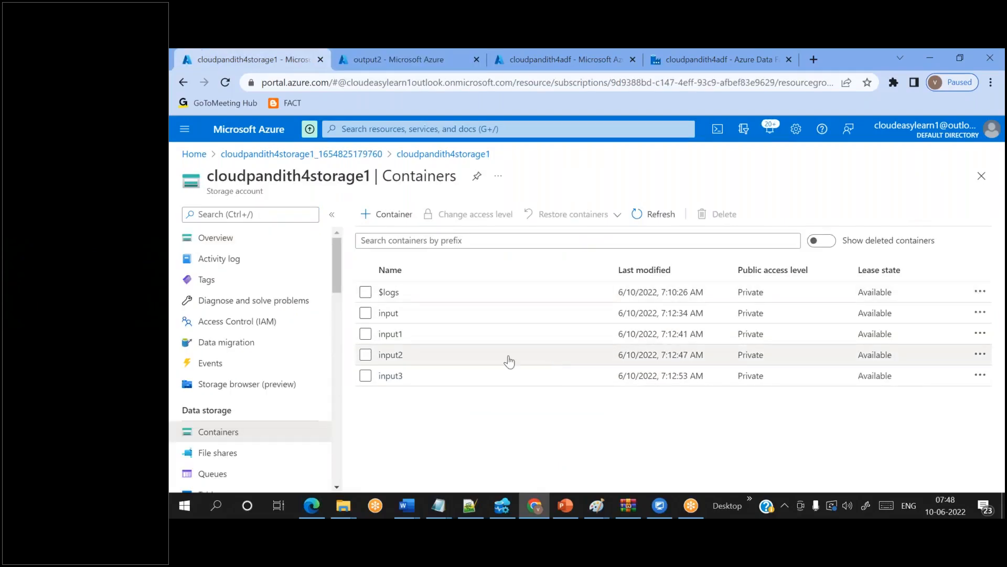
left_click(360, 50)
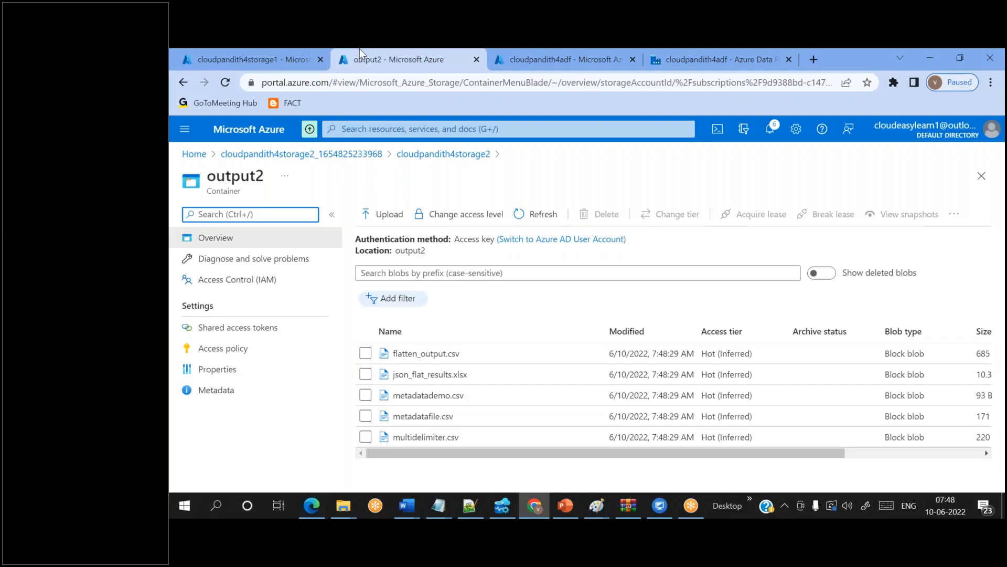
left_click(307, 50)
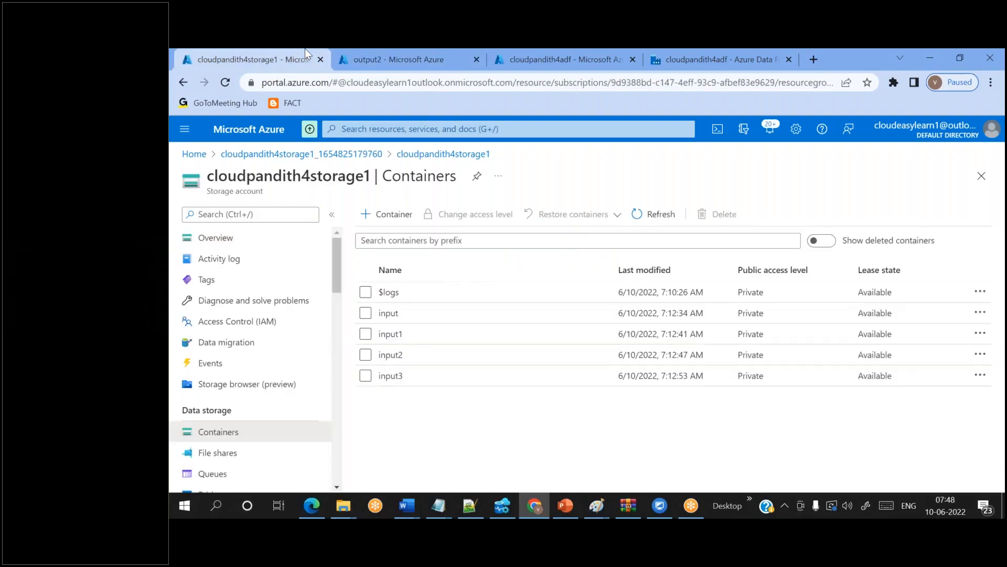
left_click(400, 376)
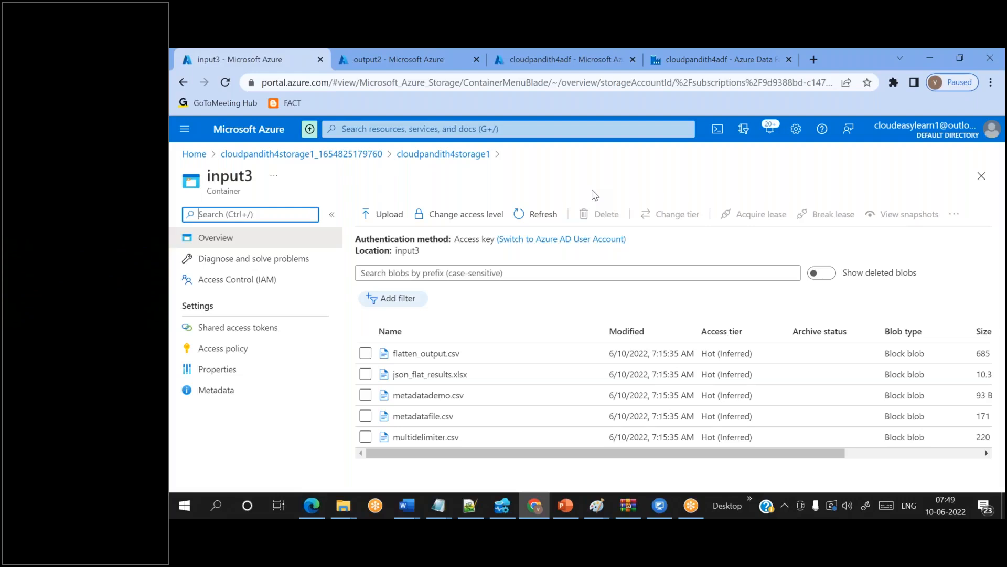
left_click(747, 66)
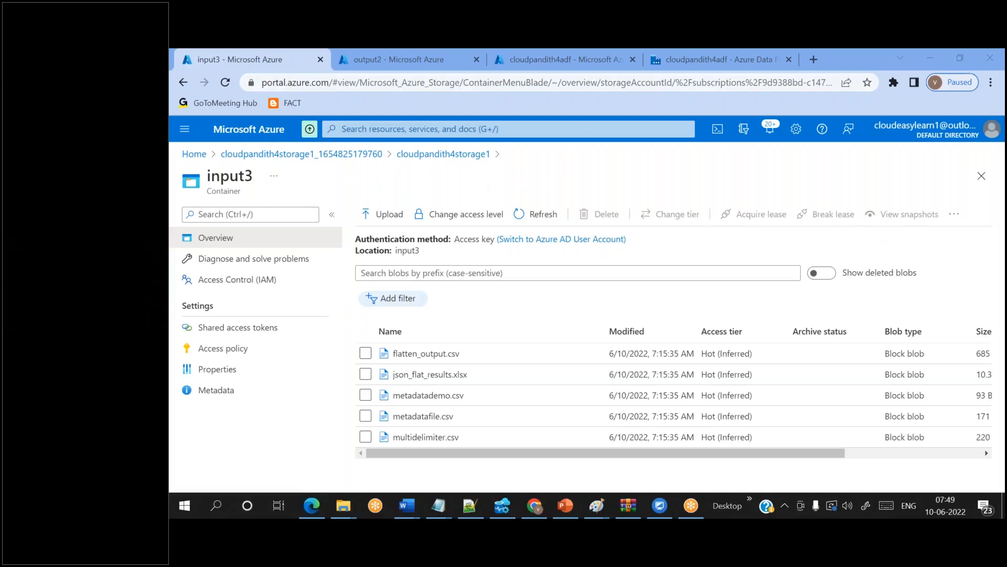
left_click(400, 182)
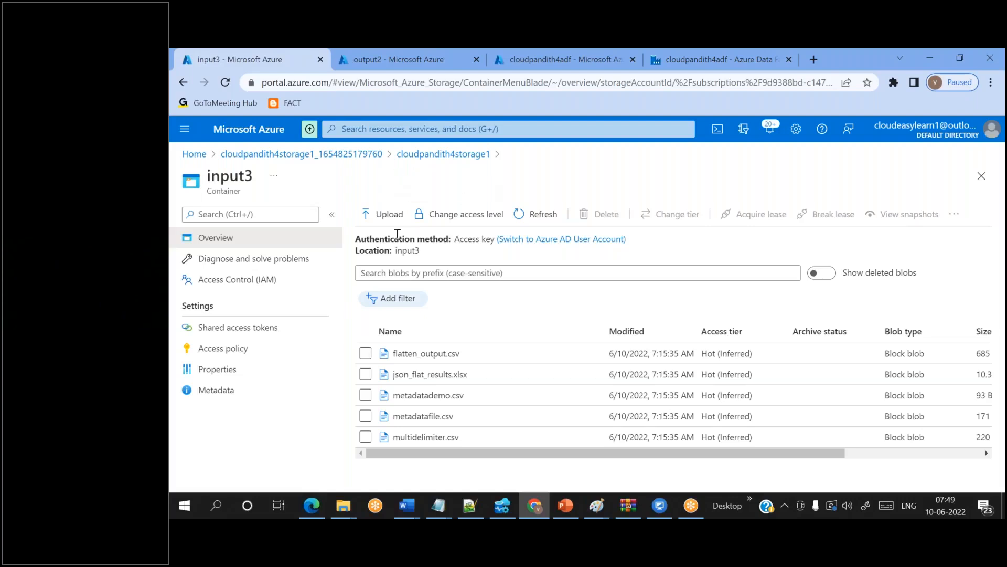
left_click(402, 155)
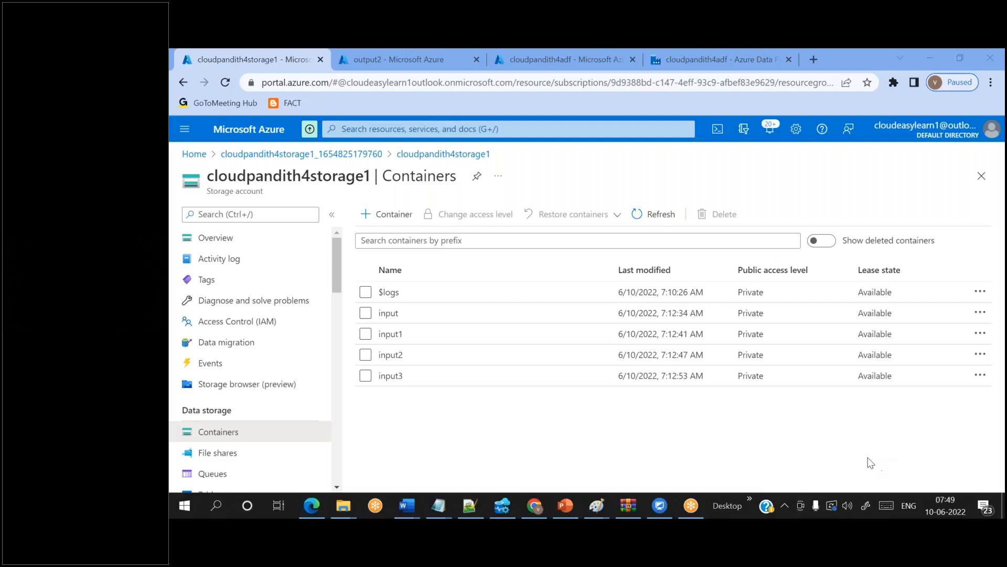
- Create a new container named input11 in cloudpandith4storage1
left_click(387, 214)
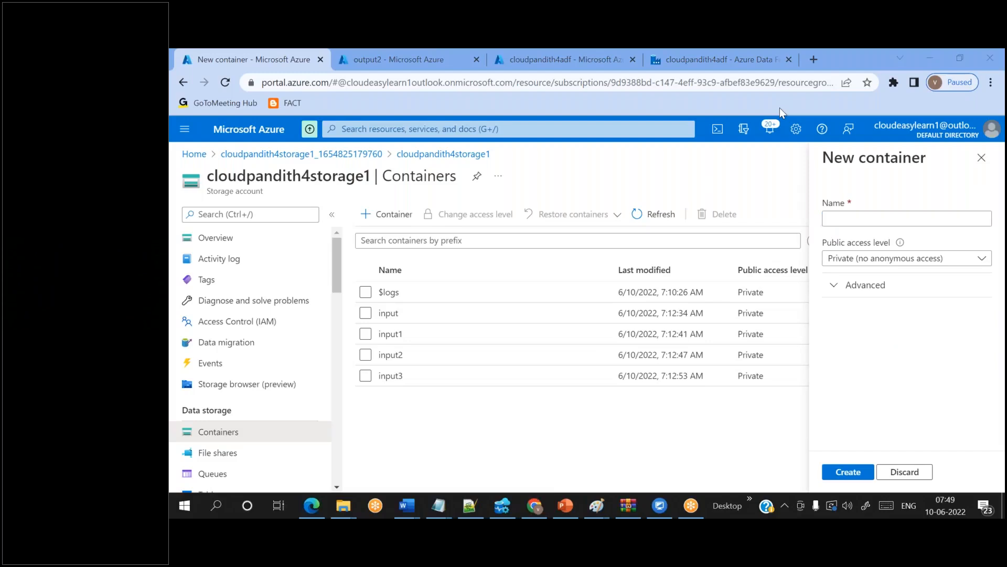
left_click(853, 221)
type("output")
key("BackSpace")
key("BackSpace")
key("BackSpace")
key("BackSpace")
key("BackSpace")
key("BackSpace")
type("input")
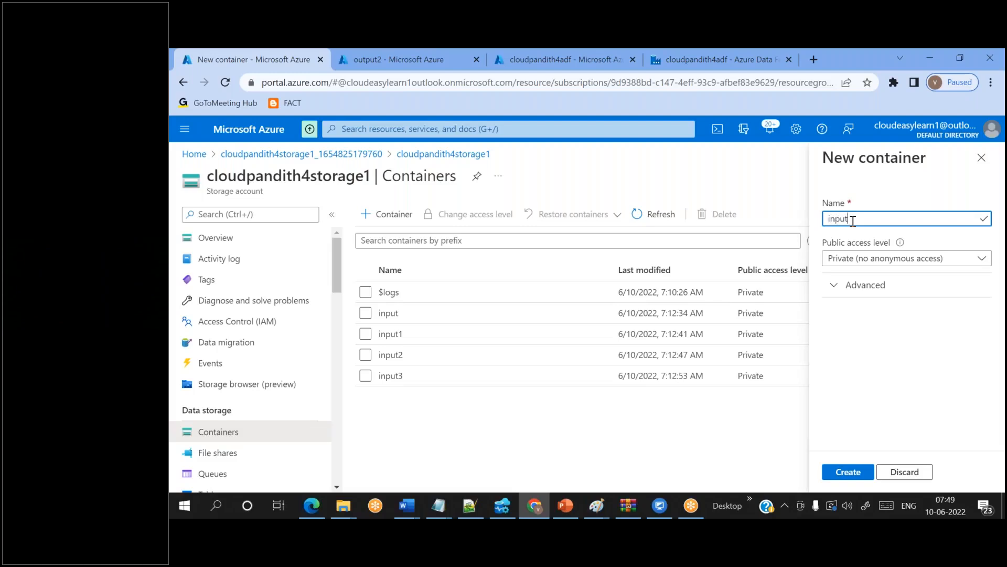
type("11")
left_click(849, 471)
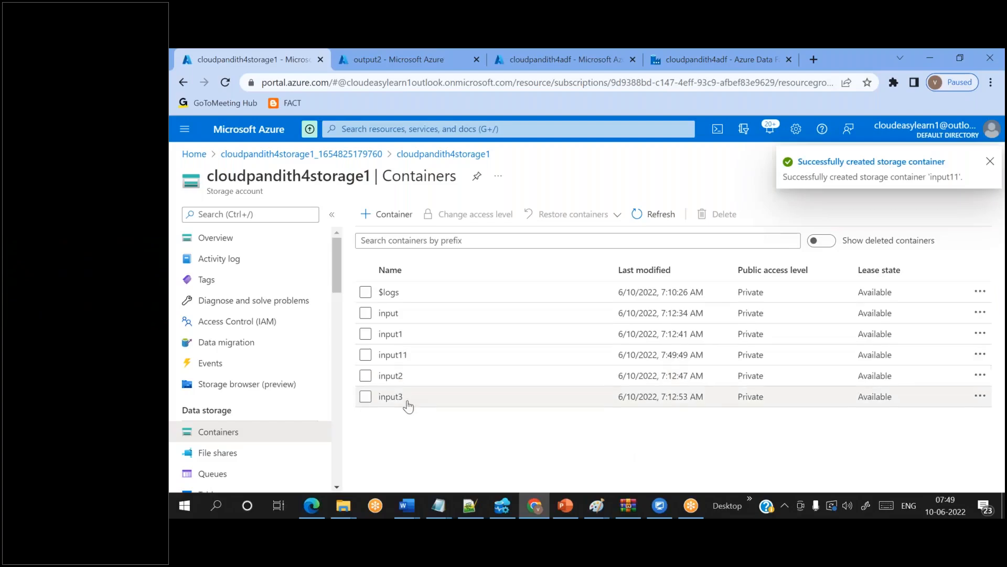
- Open the empty input11 container and select its name
left_click(401, 354)
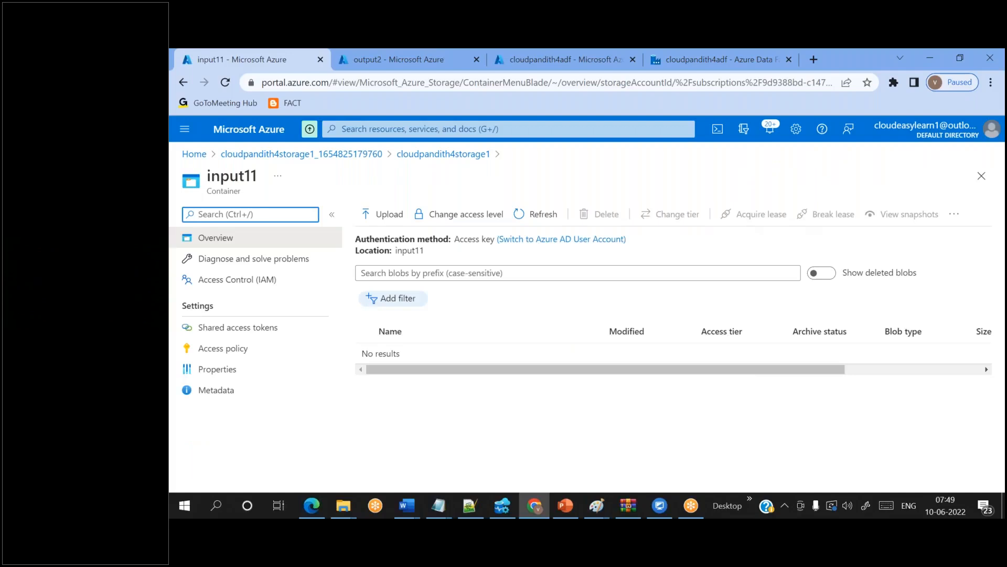
left_click(766, 65)
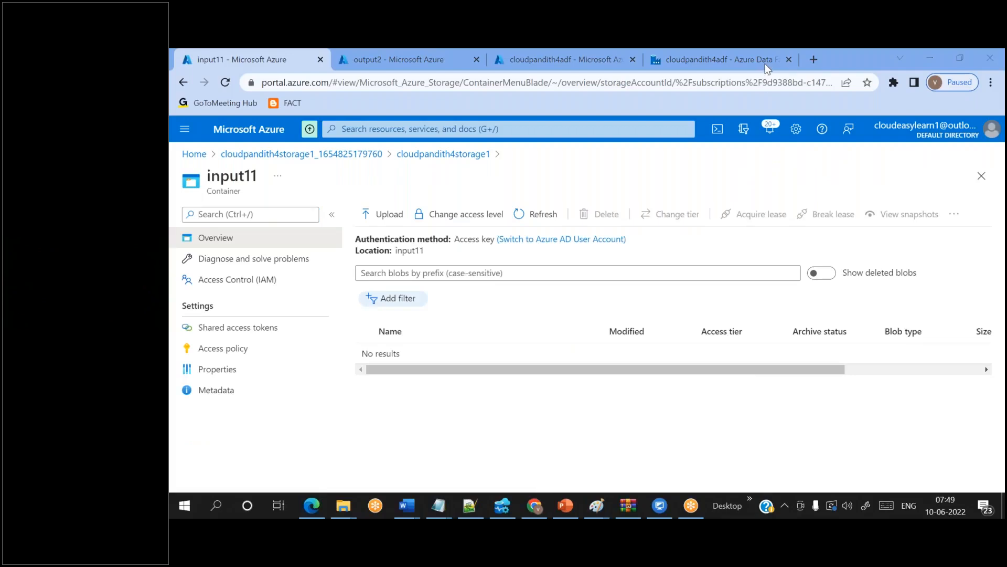
double_click(417, 251)
left_click(447, 256)
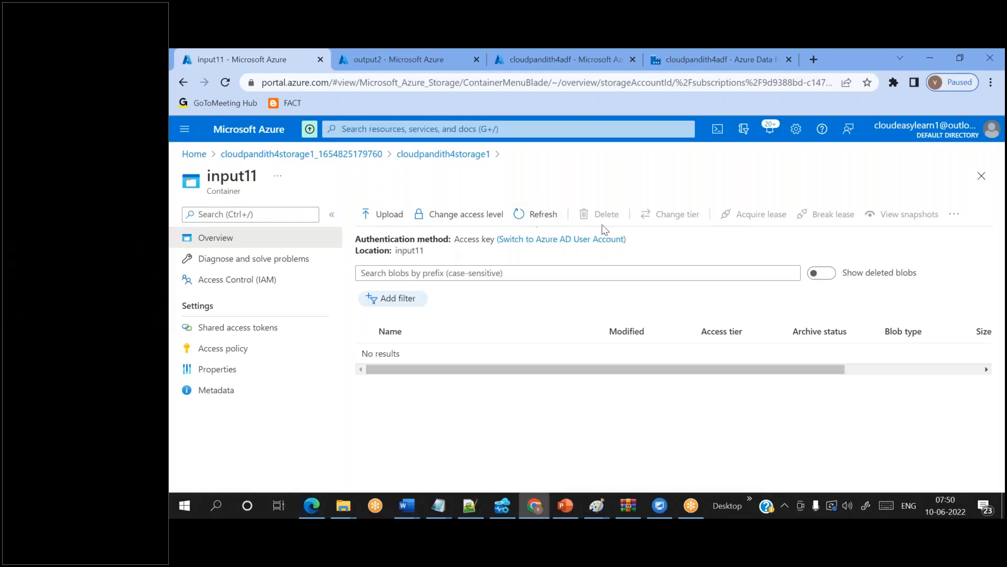
- Upload credit.csv and configuration.csv into input11 under the folder 'subfolder'
left_click(386, 214)
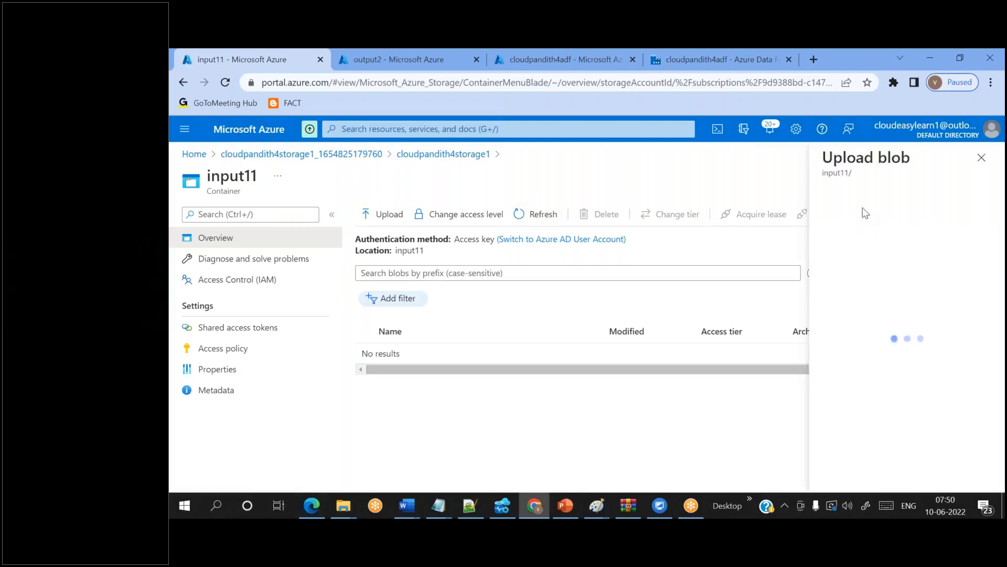
left_click(888, 218)
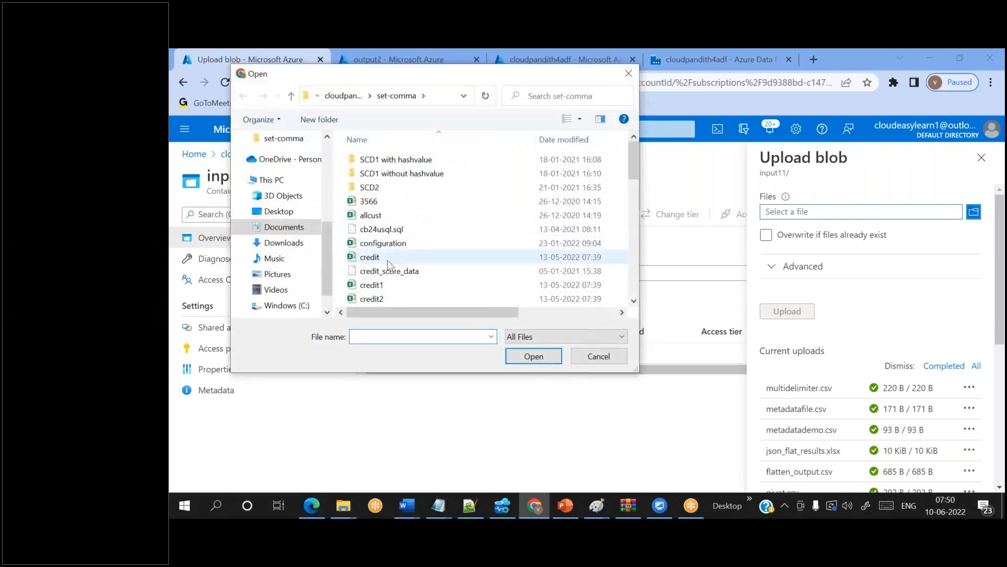
left_click(386, 258)
left_click(379, 243, "ctrl")
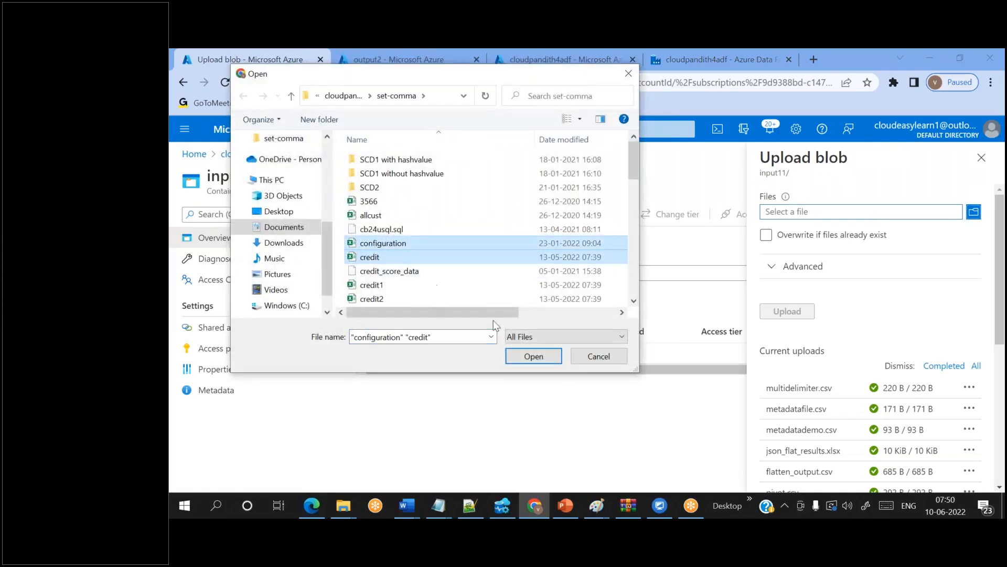
left_click(533, 356)
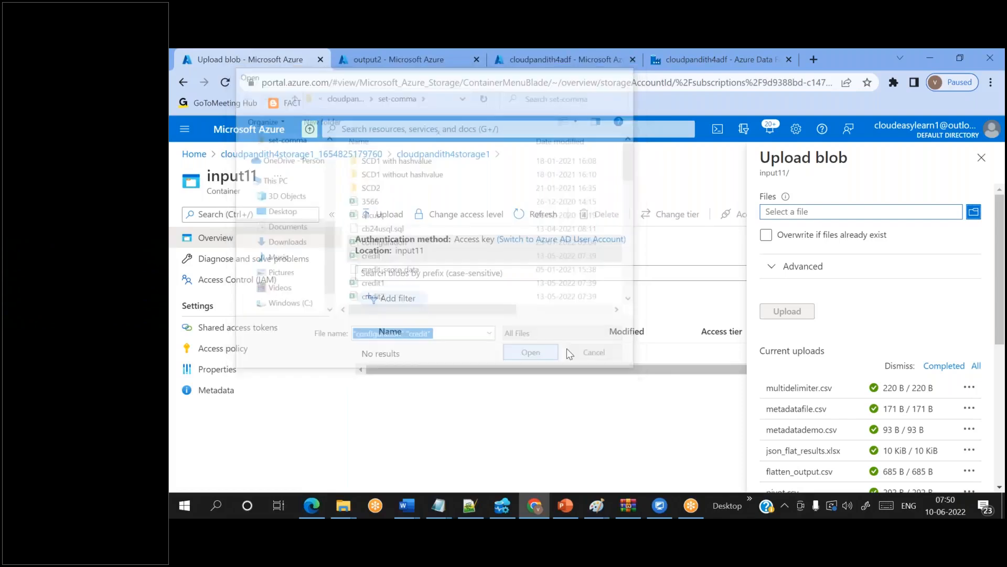
left_click(800, 267)
scroll(799, 335, "down", 2)
left_click(783, 358)
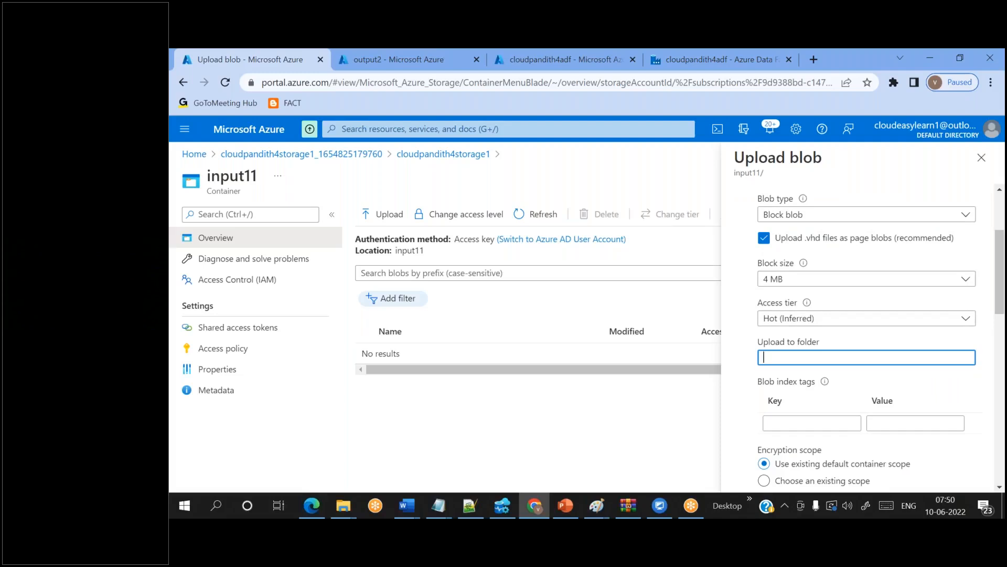
type("subfolder")
scroll(790, 470, "down", 8)
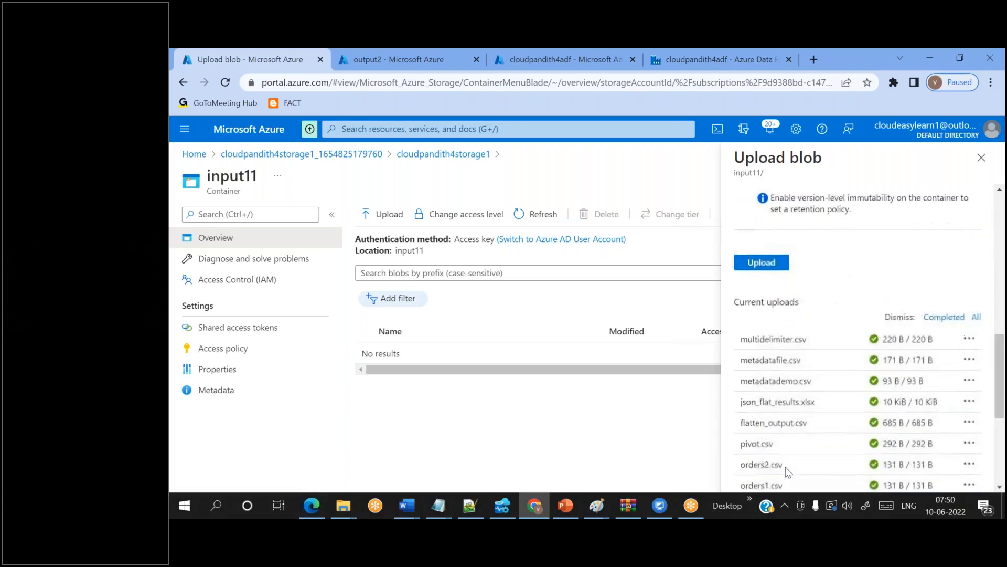
left_click(756, 260)
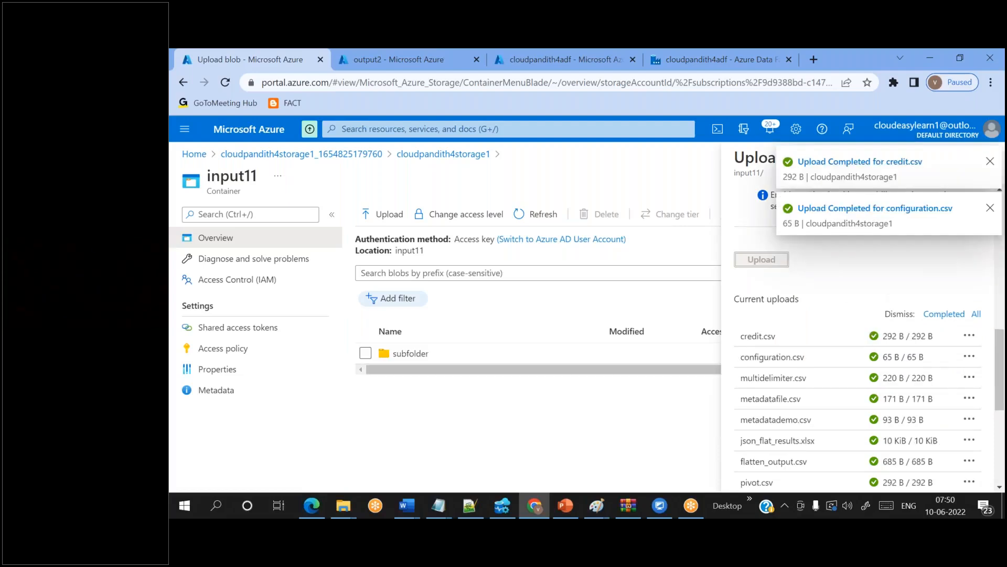
- Open subfolder to confirm both uploaded files are listed
left_click(411, 354)
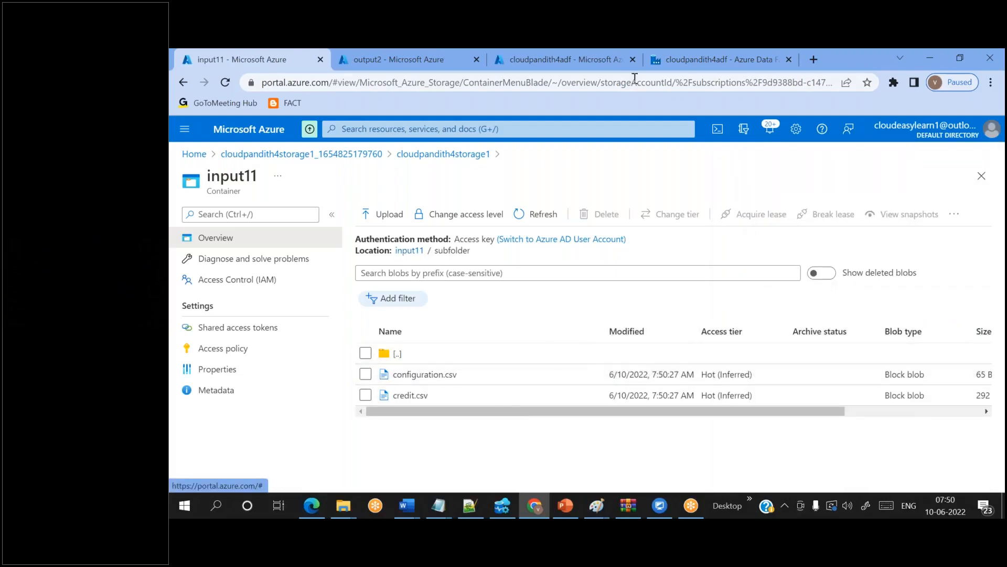
left_click(659, 67)
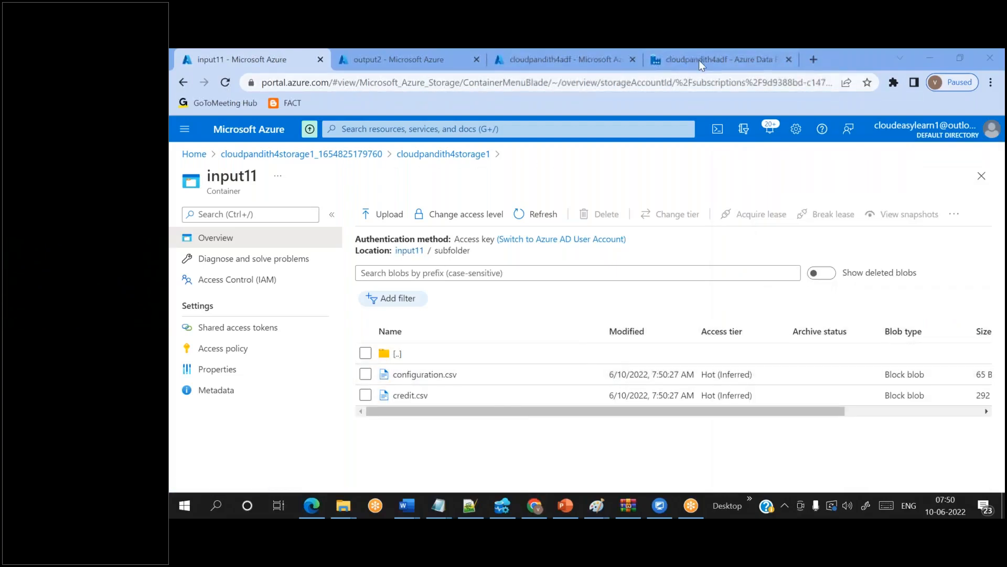
left_click(688, 68)
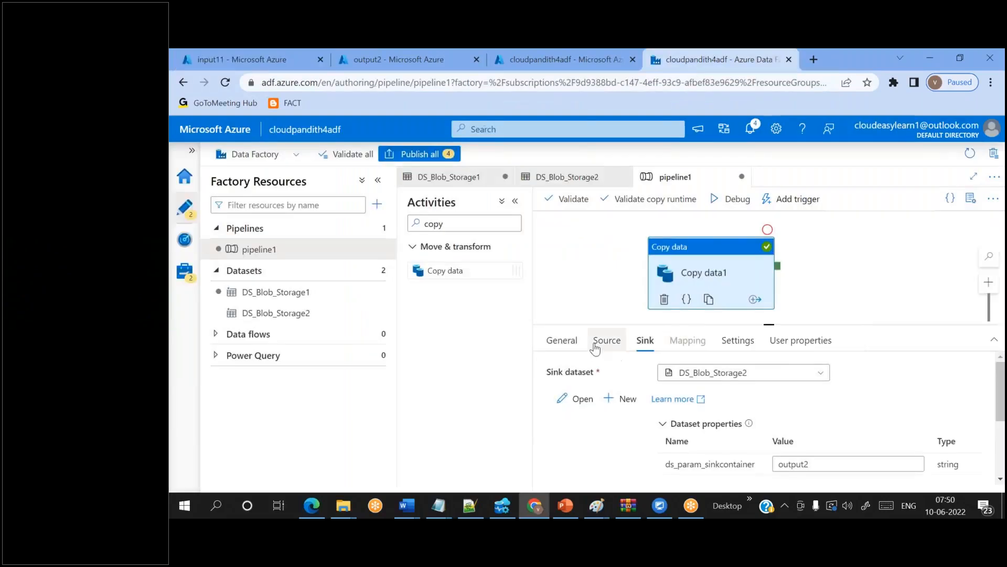
- Change Copy data1's source container from input3 to input11
left_click(597, 347)
scroll(622, 455, "down", 2)
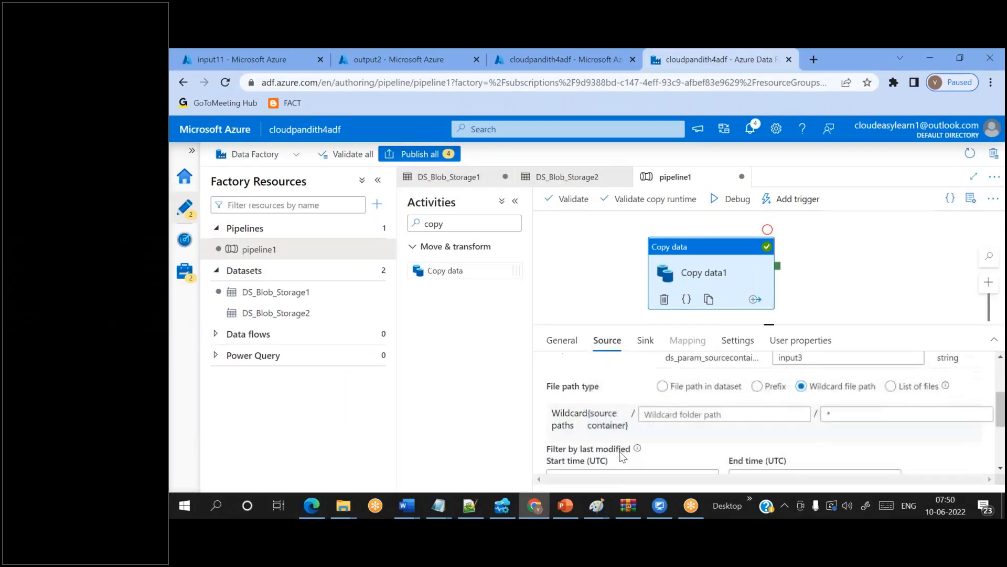
double_click(599, 415)
scroll(692, 407, "up", 1)
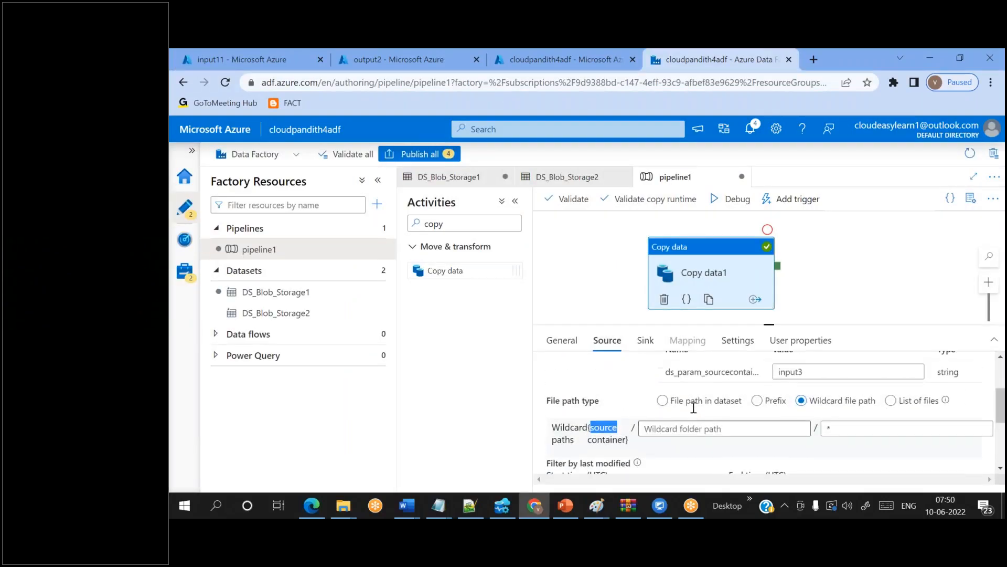
left_click(822, 416)
key("BackSpace")
type("11")
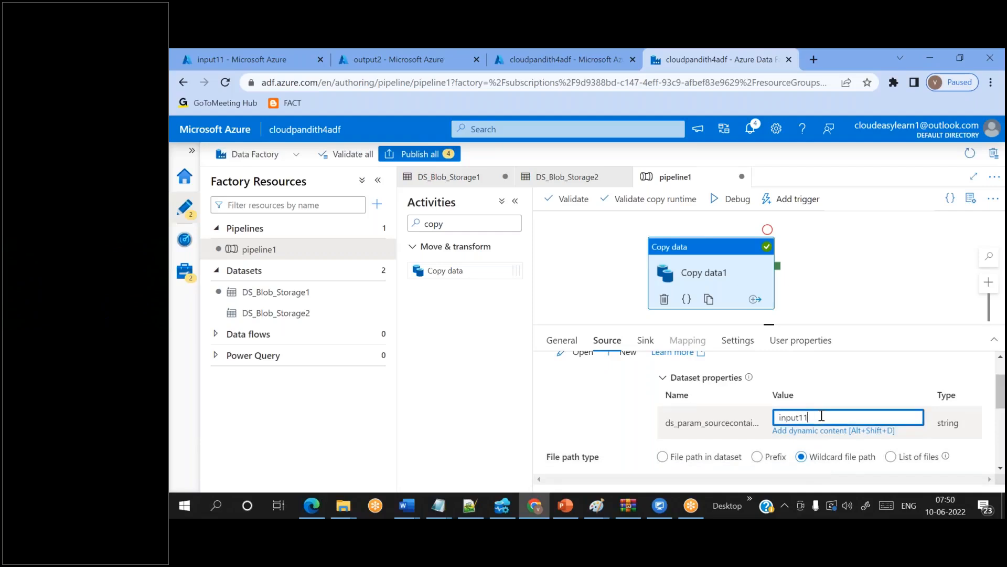
- Try 'subfolder' as the wildcard folder path, then clear it again
scroll(765, 414, "down", 2)
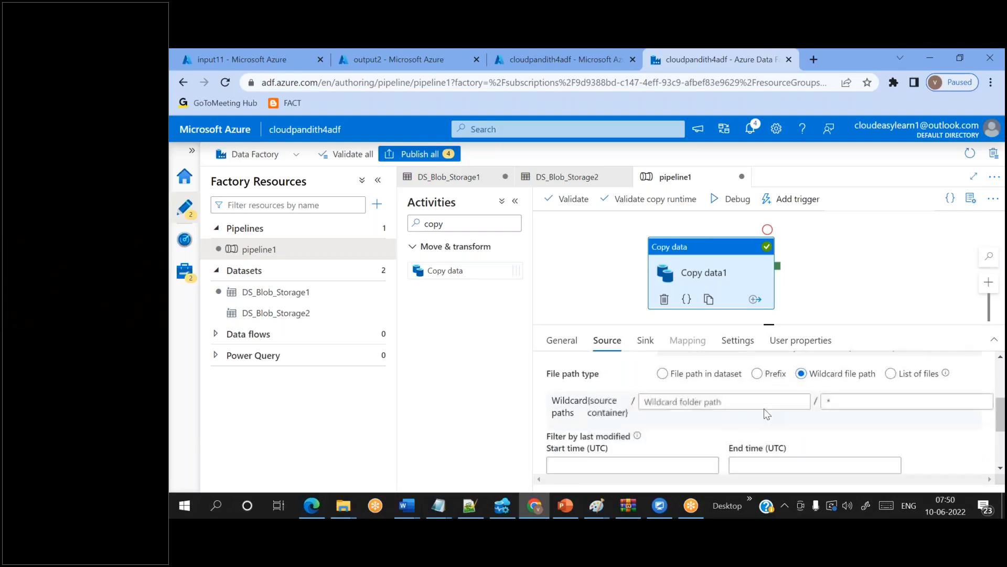
left_click(838, 396)
scroll(838, 393, "down", 1)
left_click(723, 383)
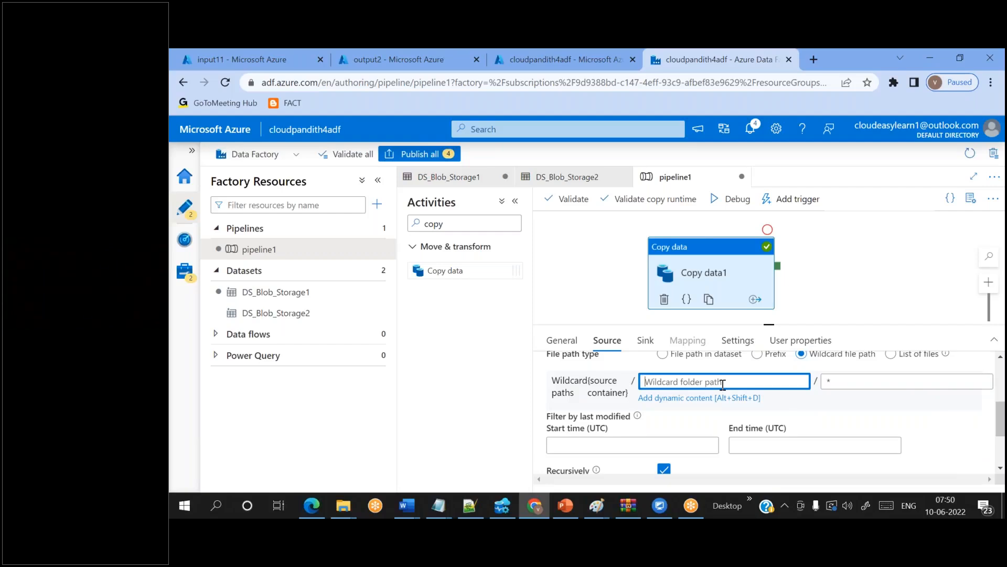
type("subfolder")
double_click(654, 382)
key("ctrl+c")
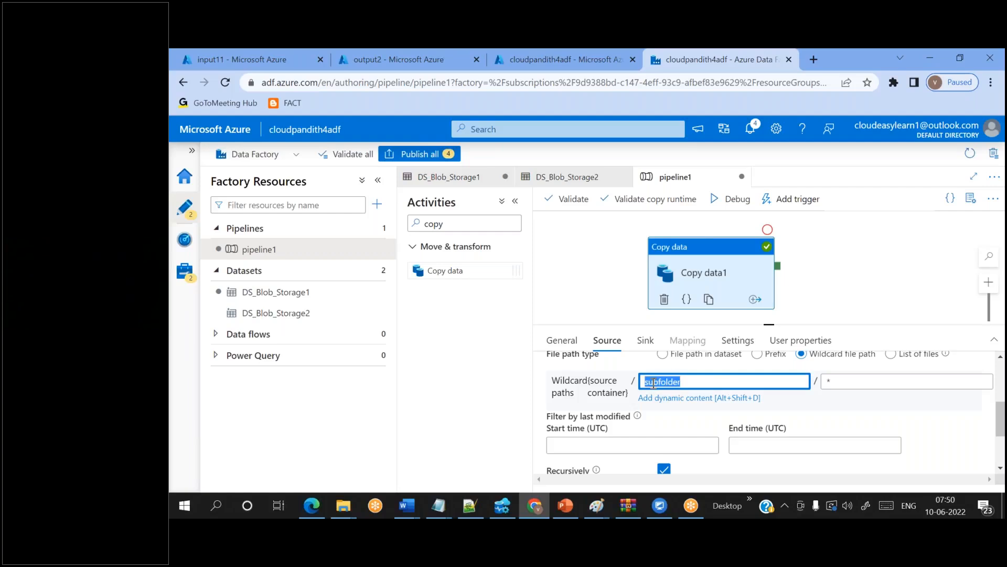
key("BackSpace")
- Add subfolder to DS_Blob_Storage1's directory path, checking the folder name in input11
left_click(364, 300)
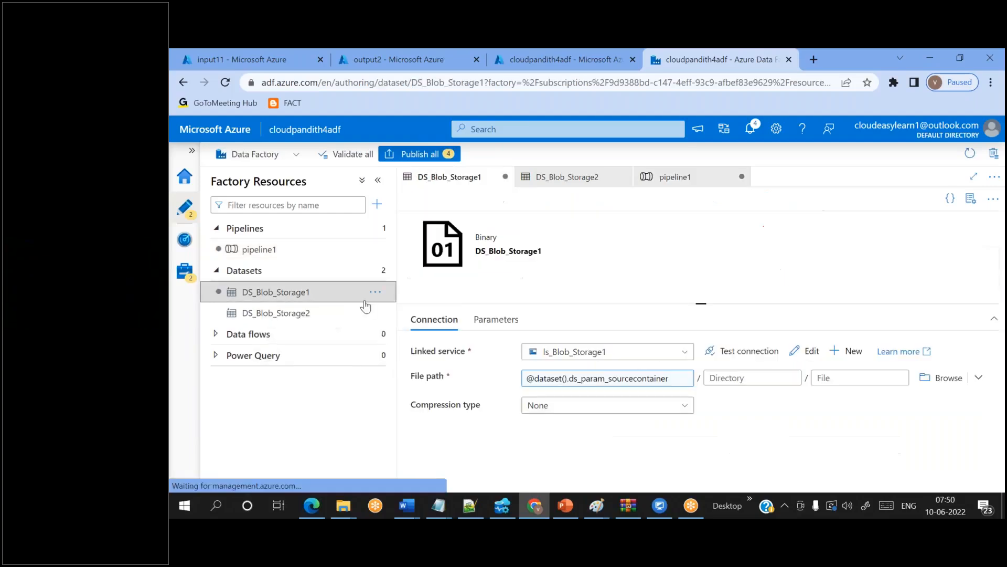
left_click(739, 378)
key("ctrl+v")
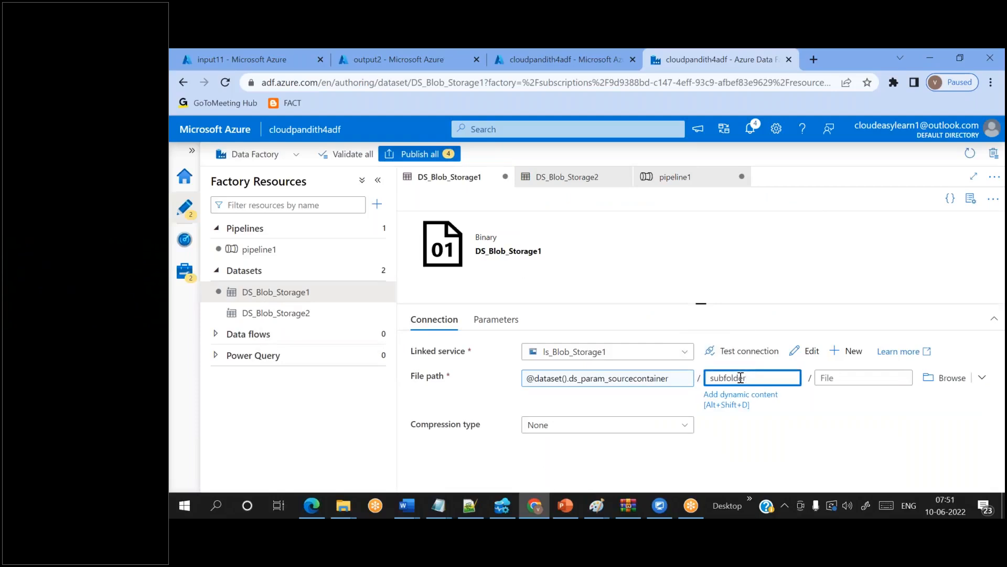
left_click(225, 50)
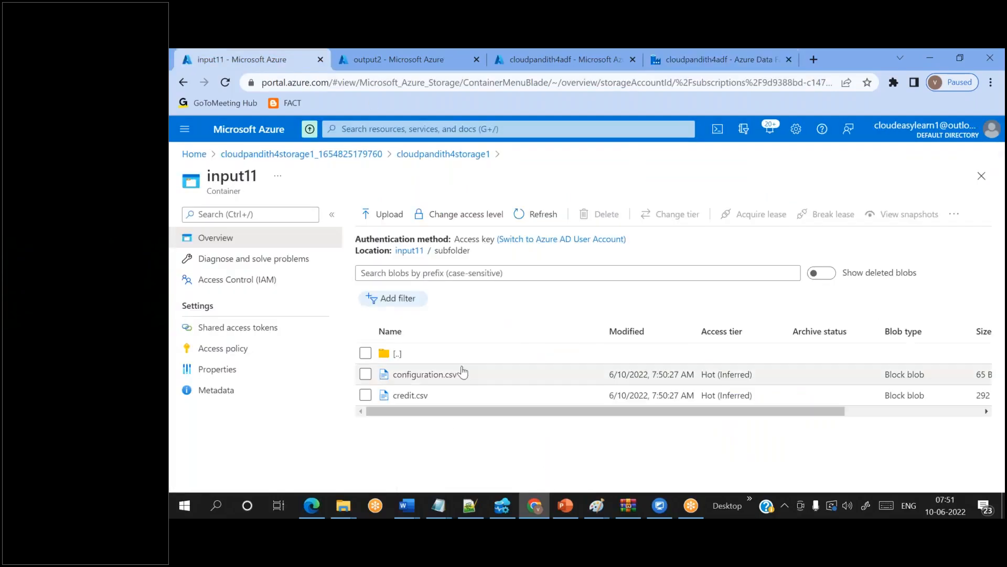
double_click(441, 253)
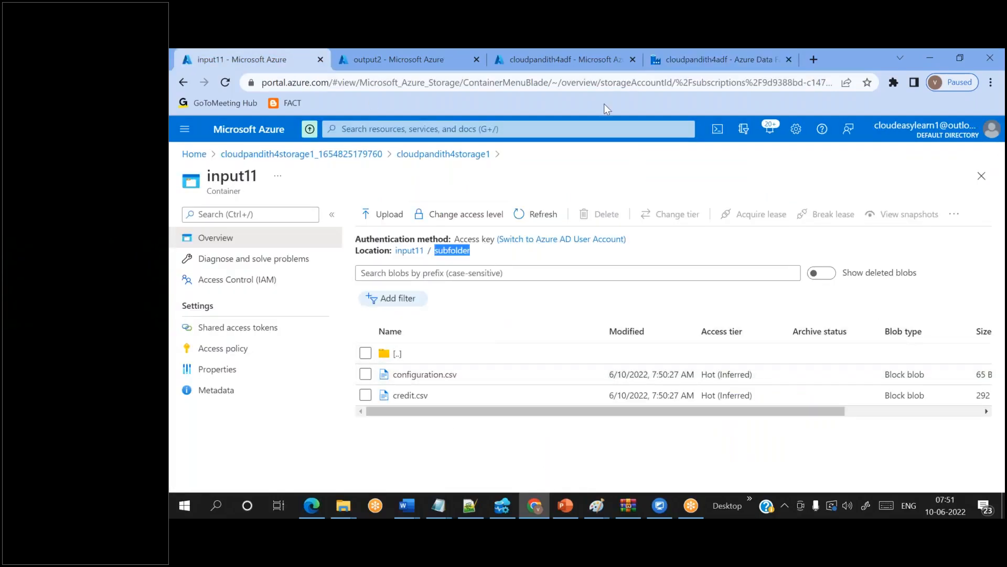
- Return to pipeline1's Copy data activity and view its sink settings
left_click(665, 63)
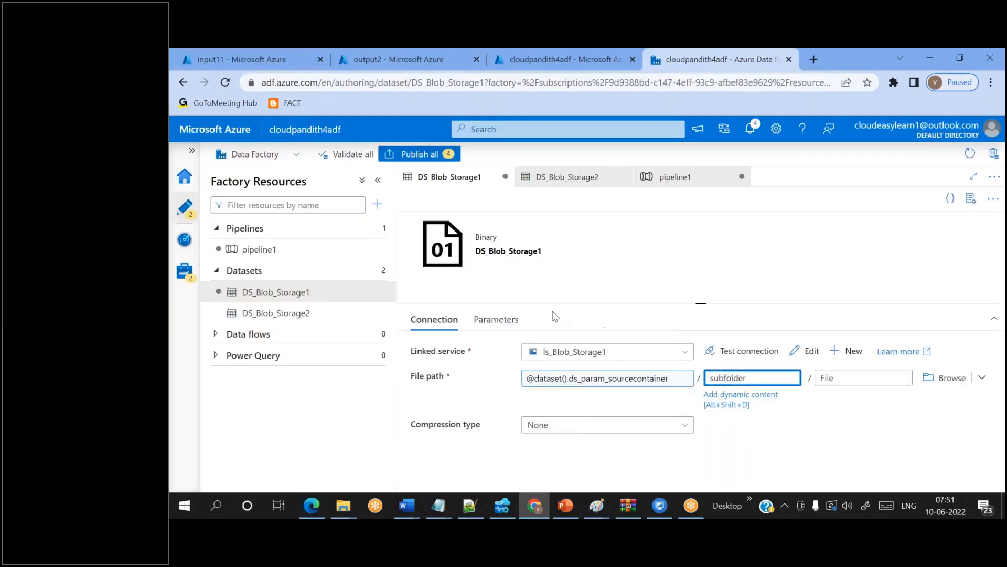
left_click(311, 252)
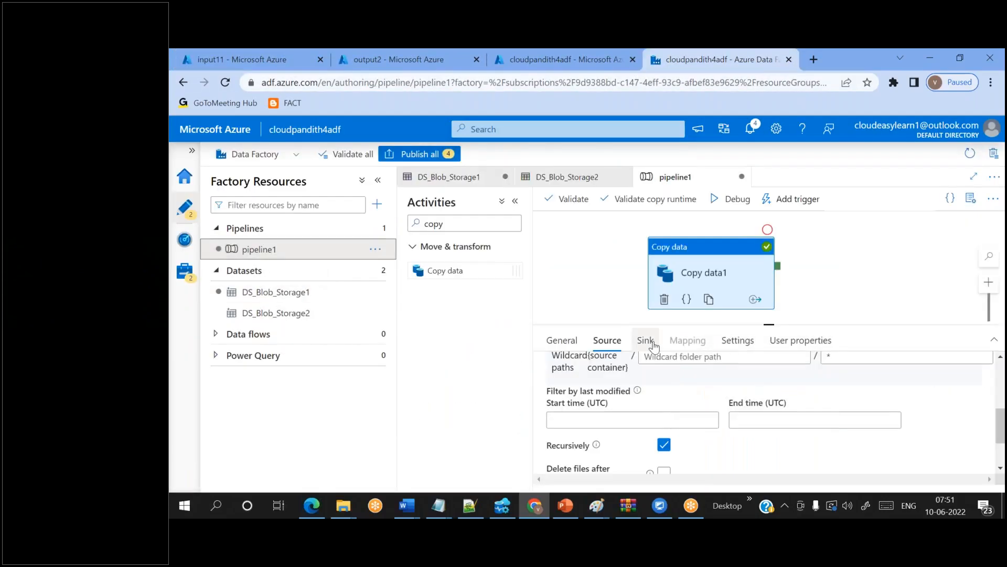
scroll(685, 459, "up", 2)
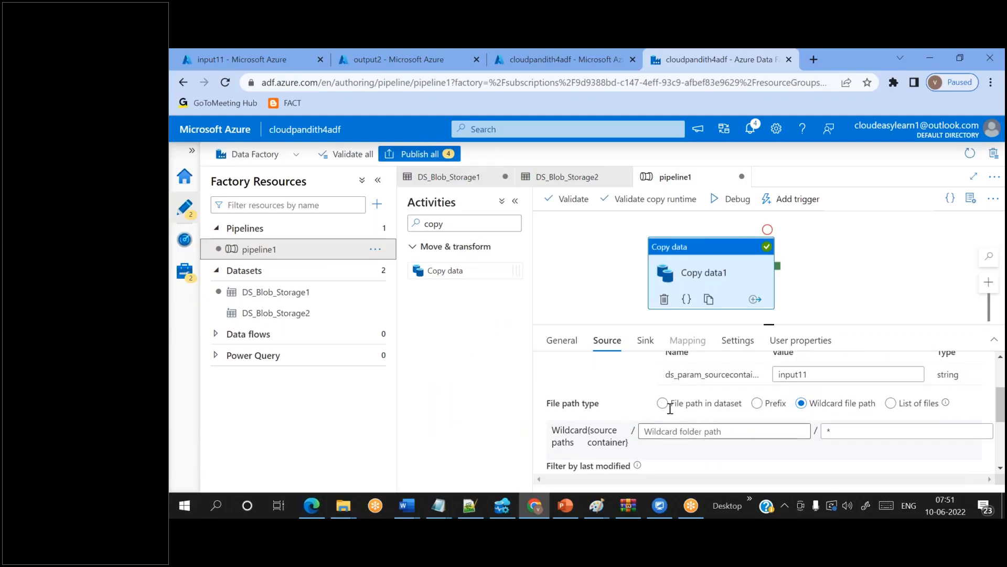
left_click(645, 340)
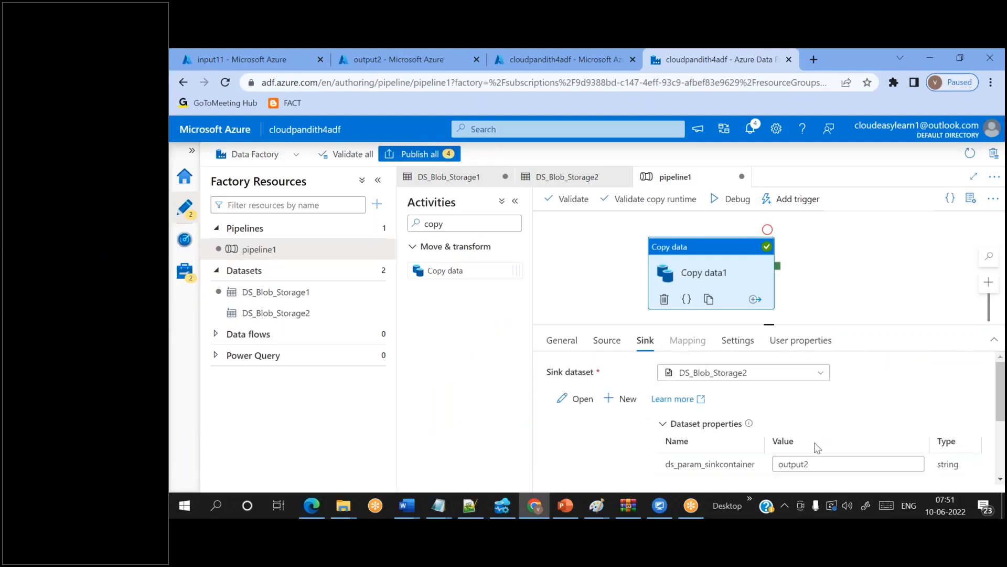
- Change the sink container number and debug-run pipeline1 until it succeeds in 00:00:09
left_click(816, 457)
key("BackSpace")
type("4")
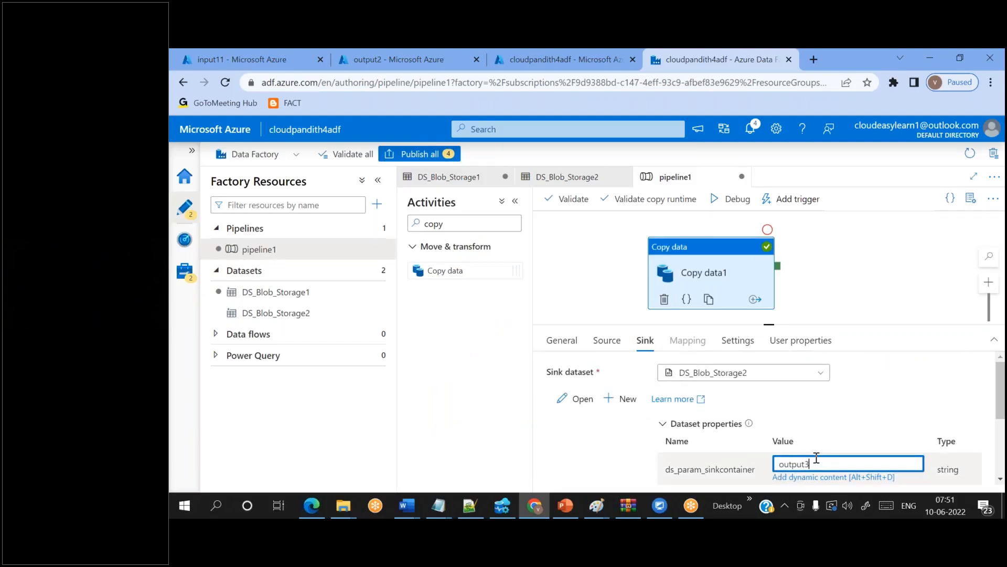
left_click(732, 199)
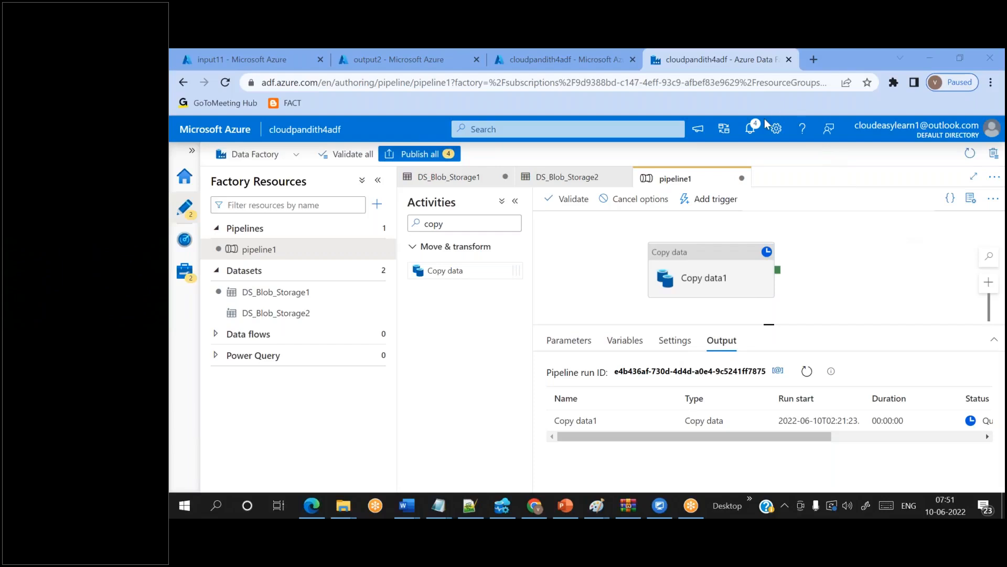
left_click(808, 372)
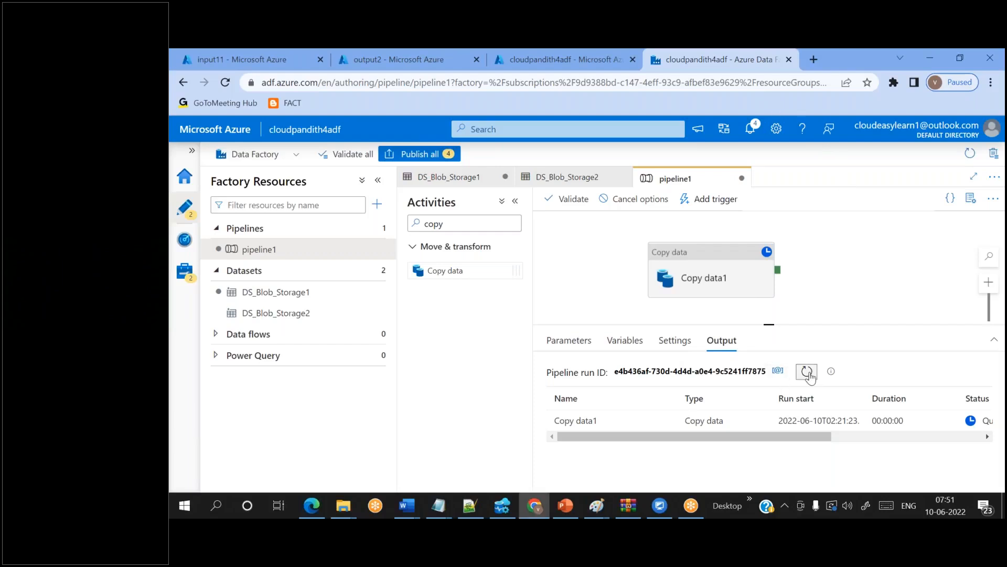
mouse_move(734, 436)
left_mouse_down()
mouse_move(845, 424)
mouse_move(732, 436)
left_mouse_up()
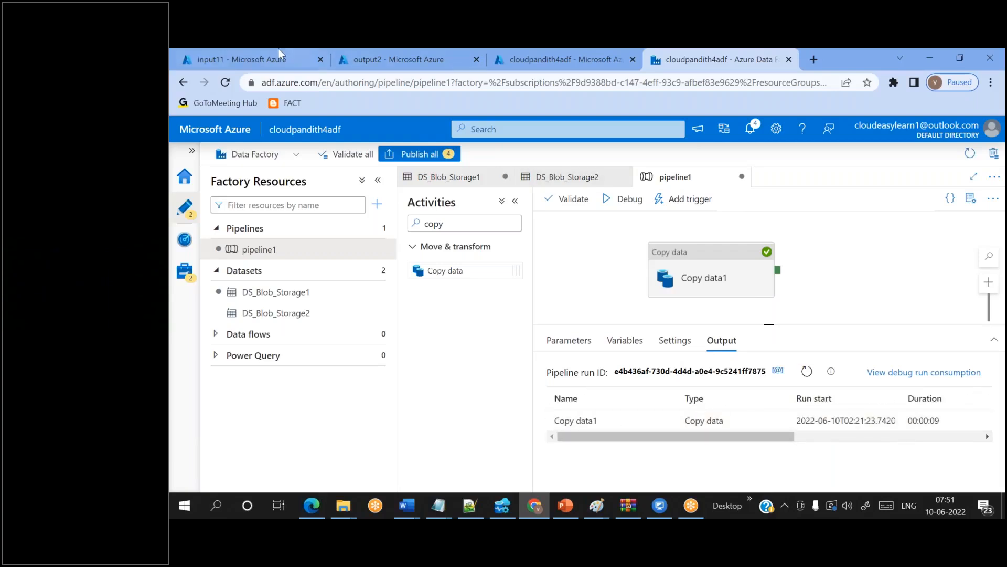
left_click(257, 52)
- Refresh input11, confirm output3 holds configuration.csv and credit.csv, and return to Data Factory
left_click(550, 219)
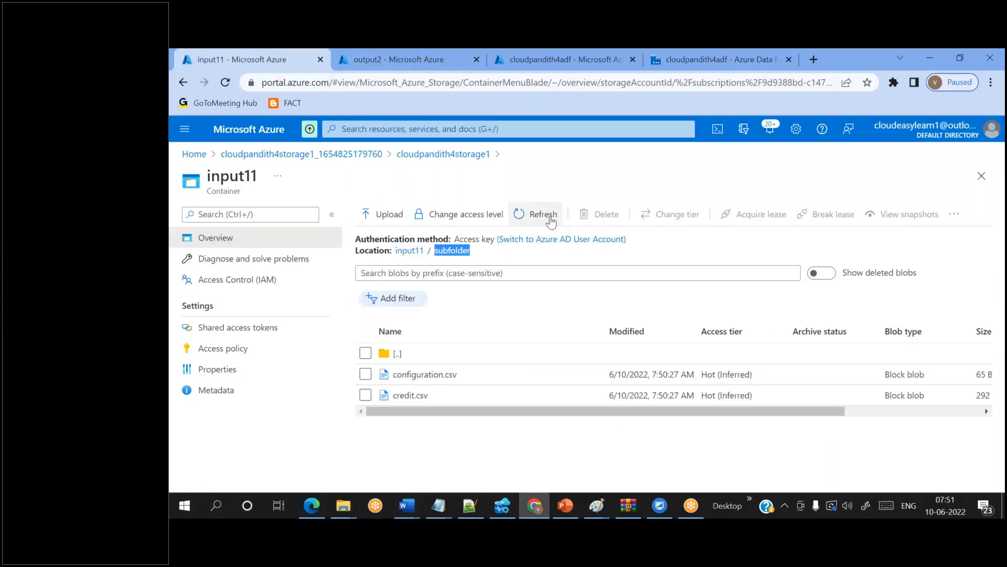
left_click(338, 58)
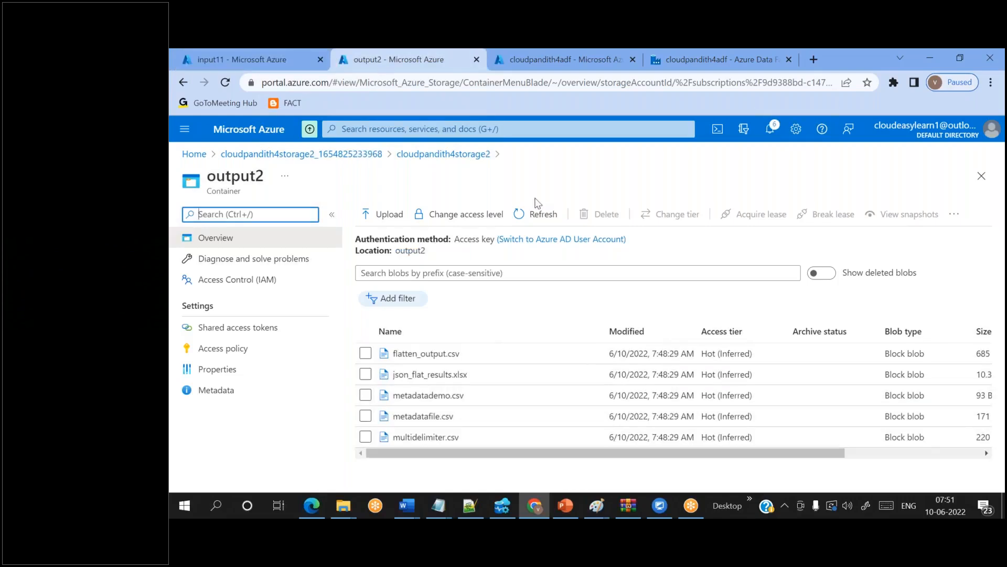
left_click(451, 154)
left_click(453, 375)
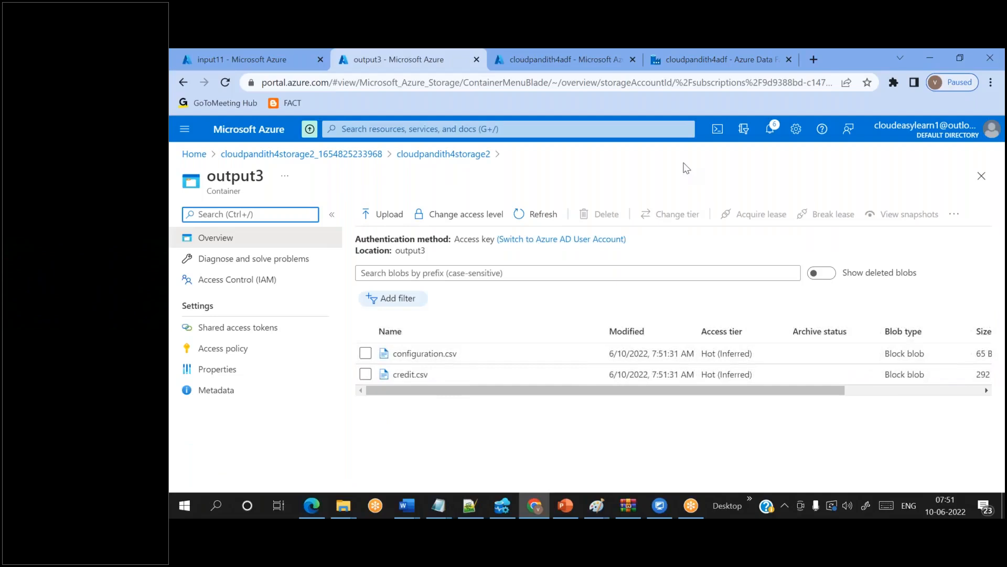
left_click(677, 71)
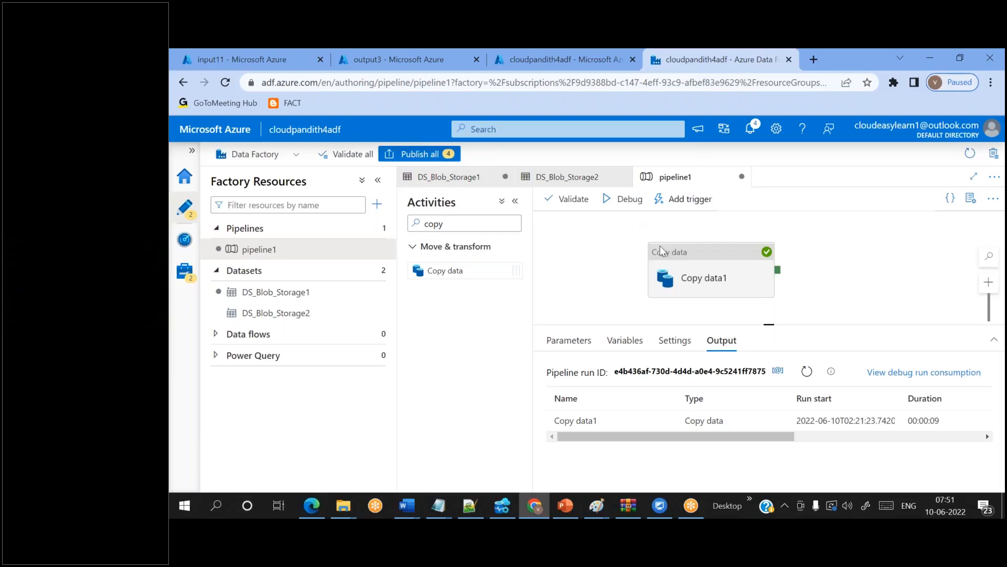
- Select Copy data1 to show its source: DS_Blob_Storage1 with container input11
left_click(754, 267)
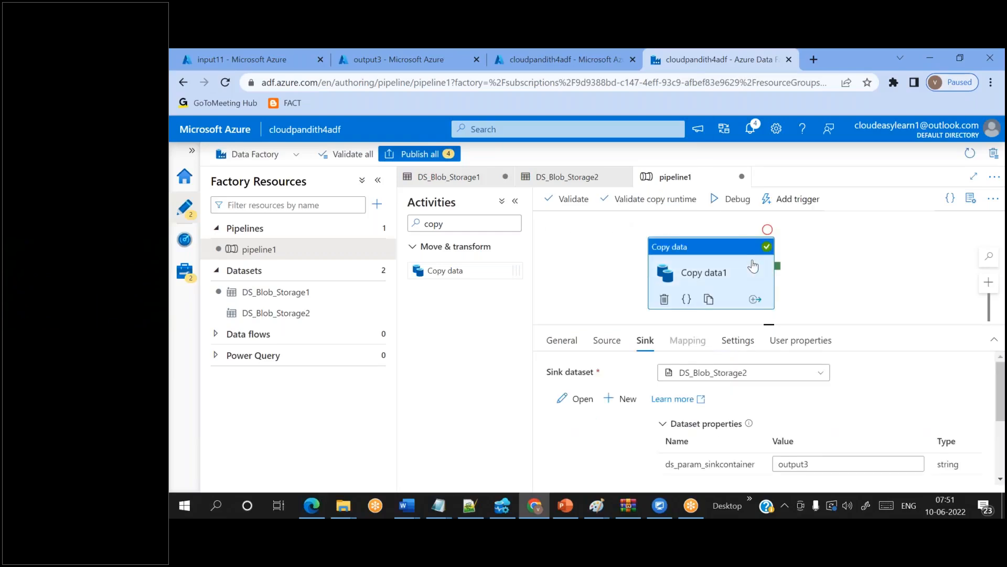
left_click(601, 349)
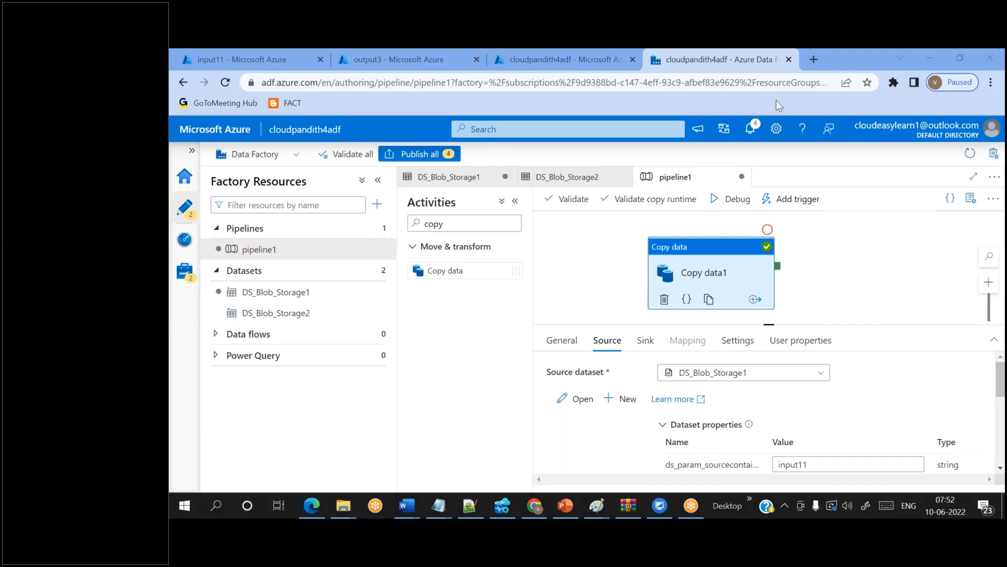
- Set the Copy data1 sink copy behavior to Preserve hierarchy
left_click(646, 341)
scroll(645, 367, "down", 3)
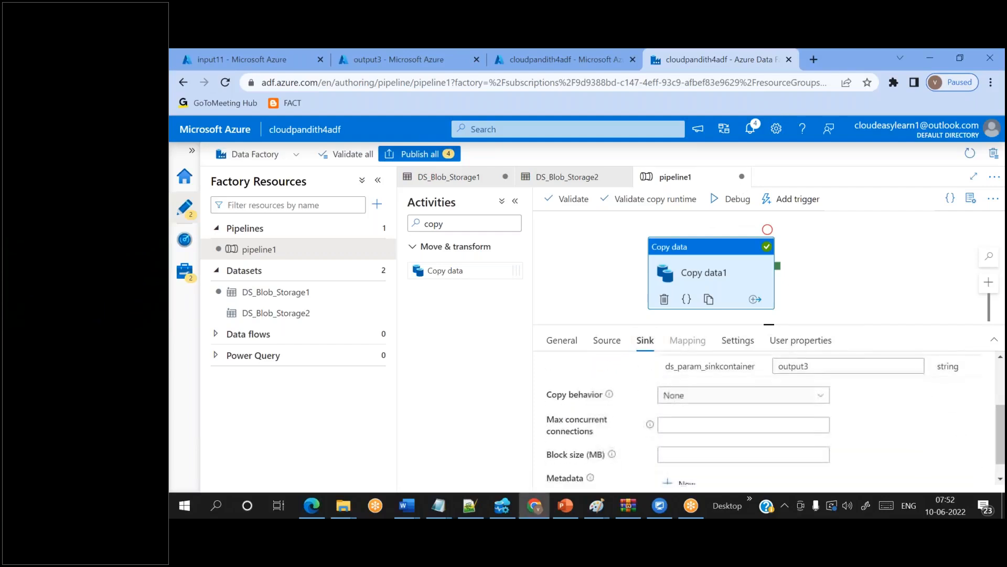
left_click(674, 395)
scroll(696, 440, "down", 1)
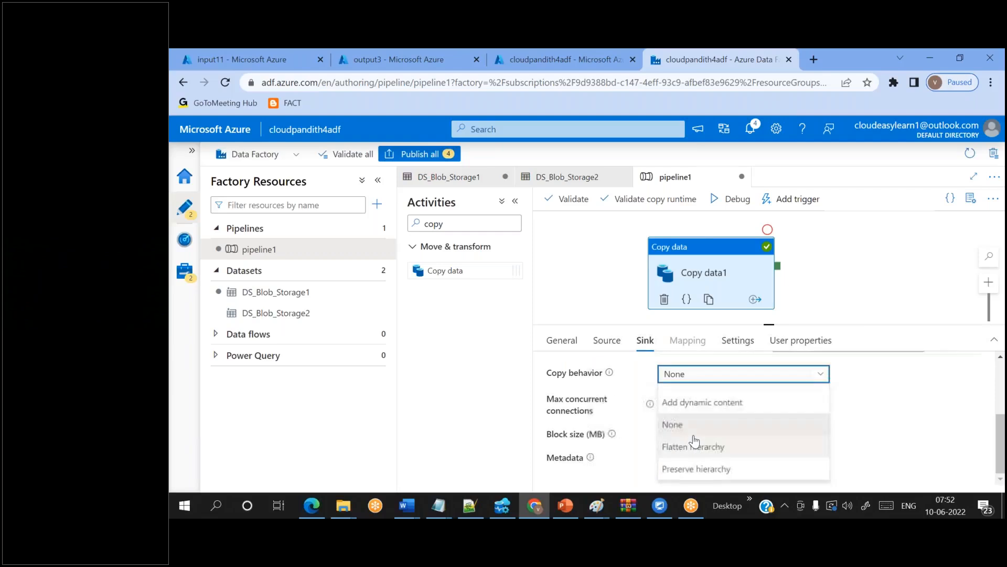
left_click(689, 469)
- Remove the subfolder directory from DS_Blob_Storage1's file path, keeping source container input11
left_click(609, 341)
scroll(787, 401, "down", 3)
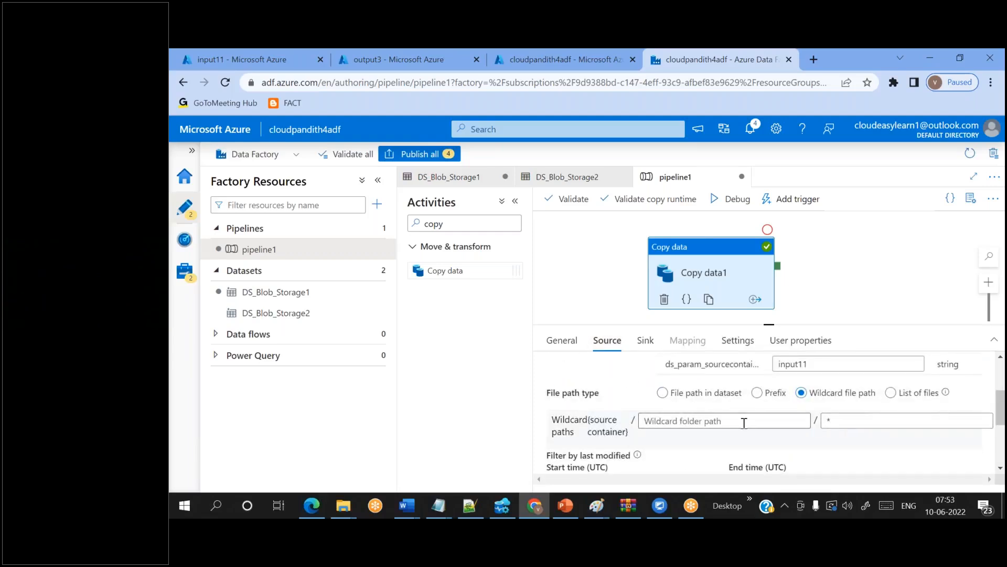
left_click(323, 290)
left_click_drag(761, 379, 694, 378)
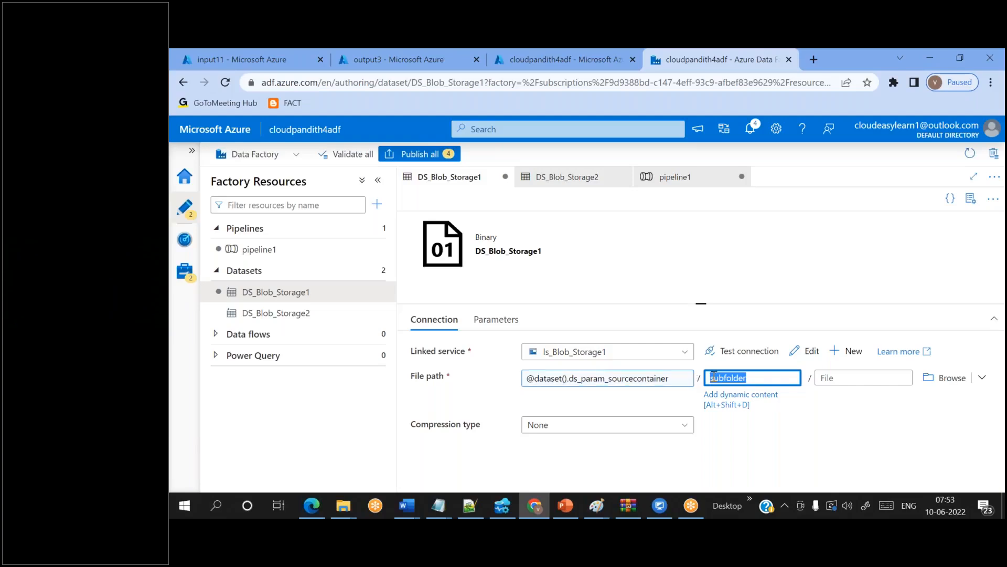
left_click(754, 378)
key("BackSpace")
key("BackSpace")
key("BackSpace")
key("BackSpace")
key("BackSpace")
key("BackSpace")
key("BackSpace")
key("BackSpace")
key("BackSpace")
left_click(304, 253)
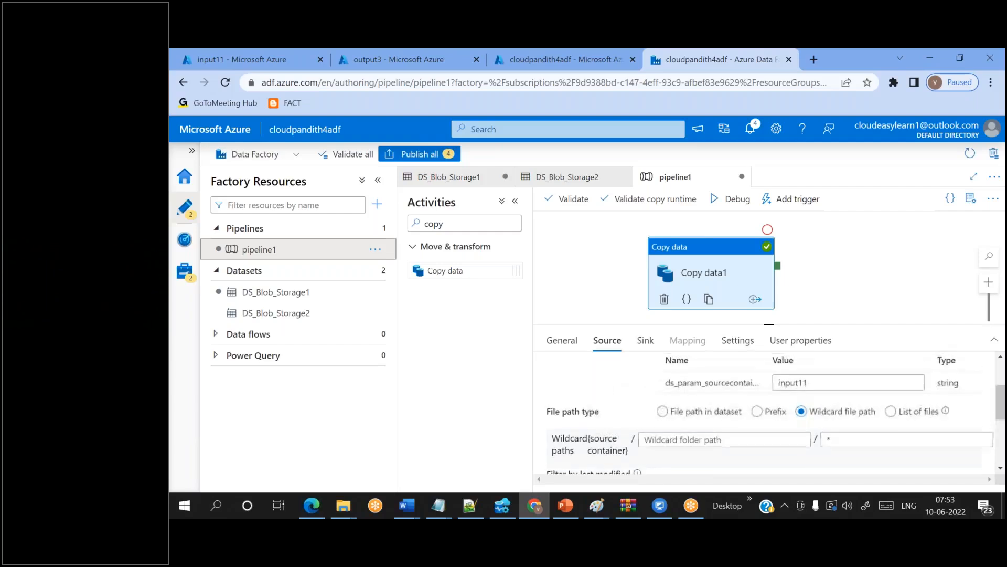
left_click(819, 397)
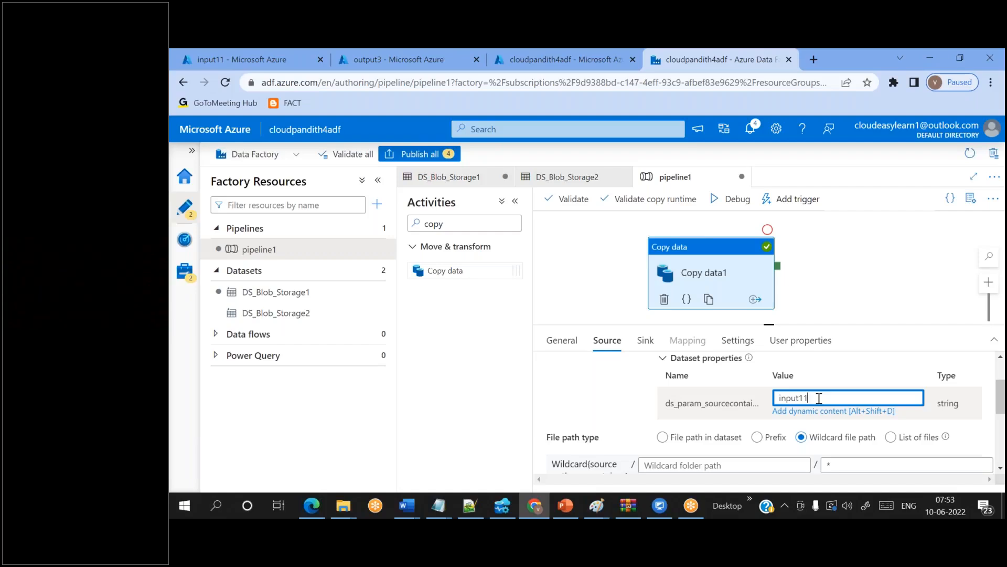
- Start a debug run, check input11 and output3 in the portal, then cancel it recursively
left_click(732, 199)
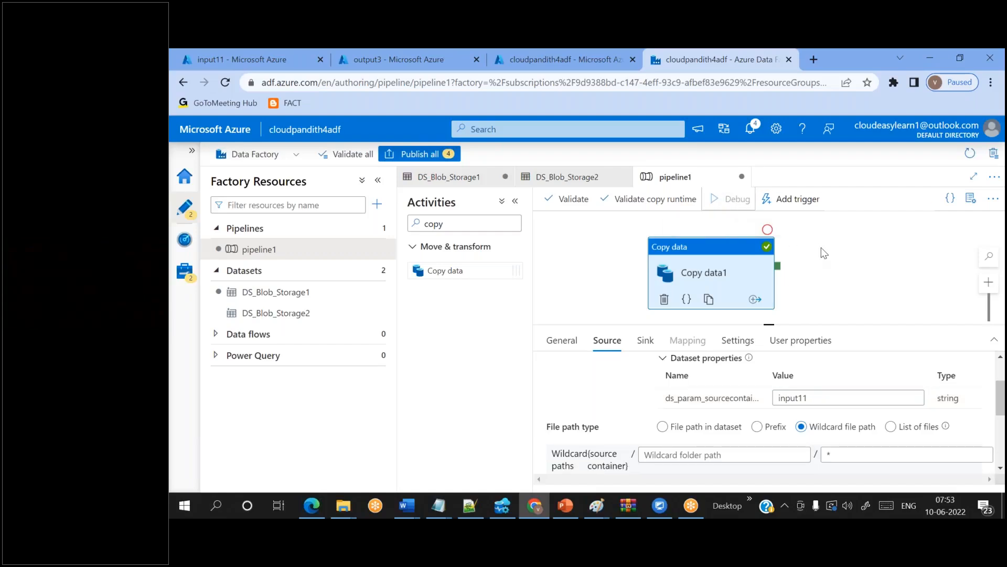
left_click(815, 376)
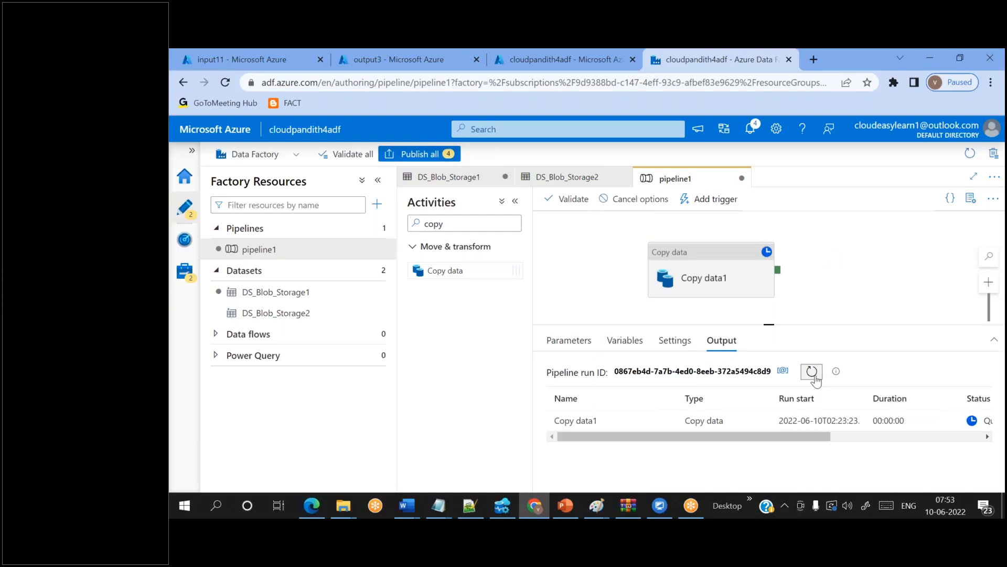
left_click(383, 48)
left_click(273, 53)
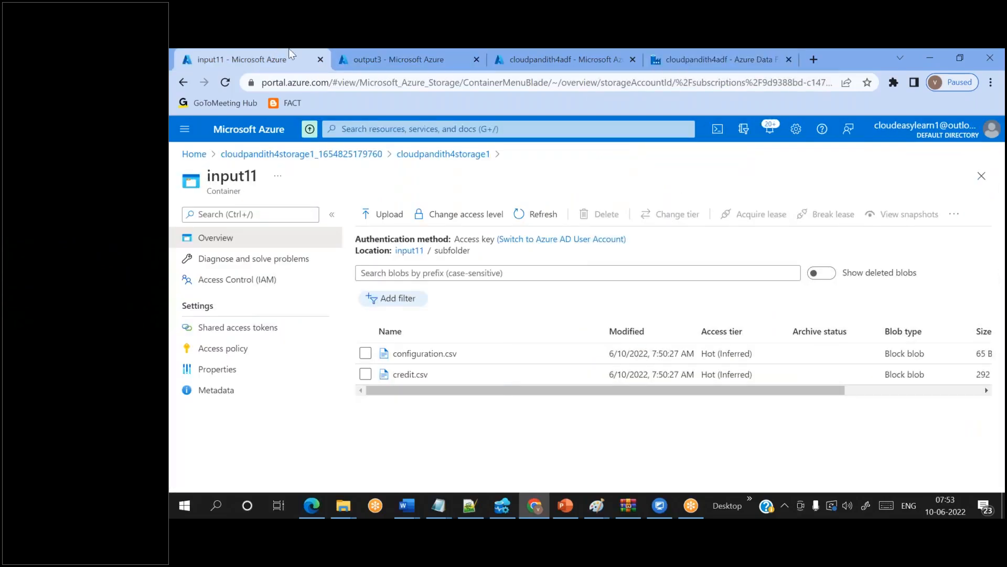
left_click(363, 48)
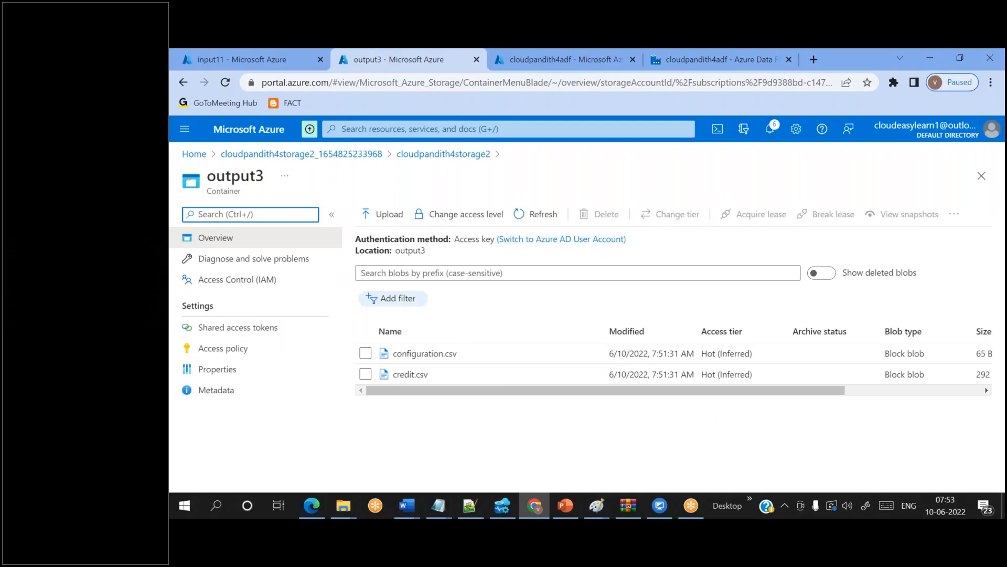
left_click(663, 62)
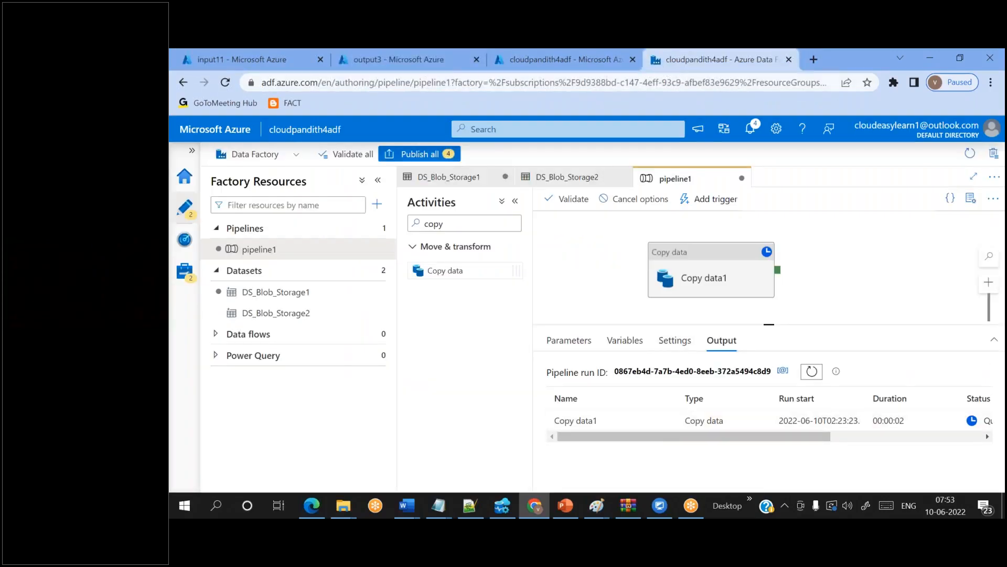
left_click(634, 199)
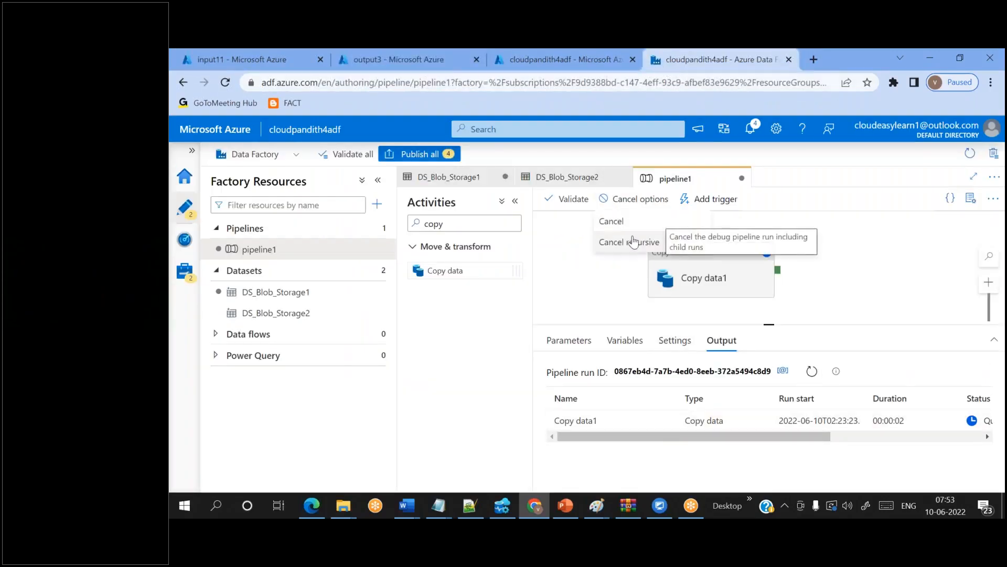
left_click(634, 242)
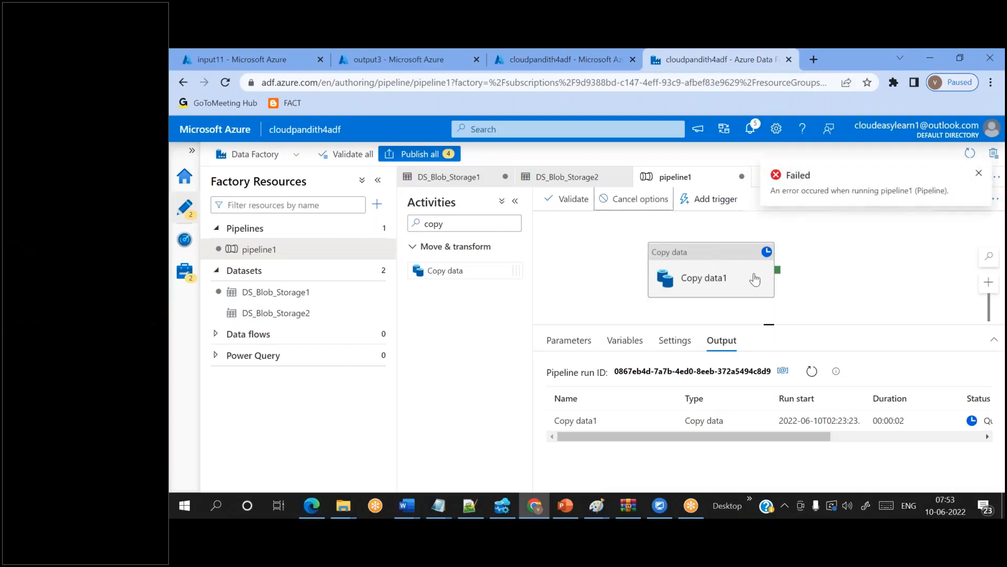
- Change the Copy data1 sink container parameter to output5
left_click(727, 273)
scroll(649, 431, "down", 2)
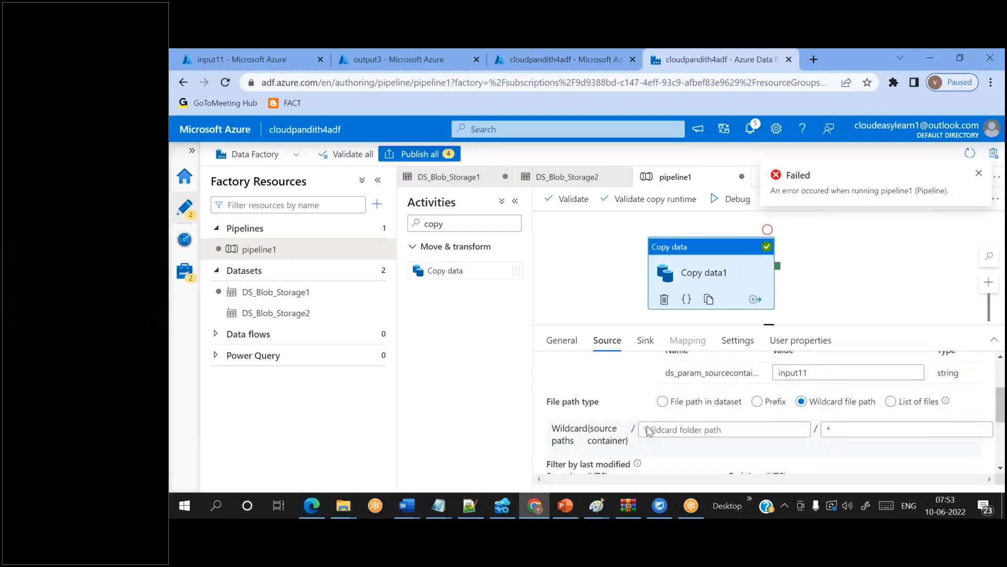
scroll(649, 441, "up", 1)
left_click(653, 344)
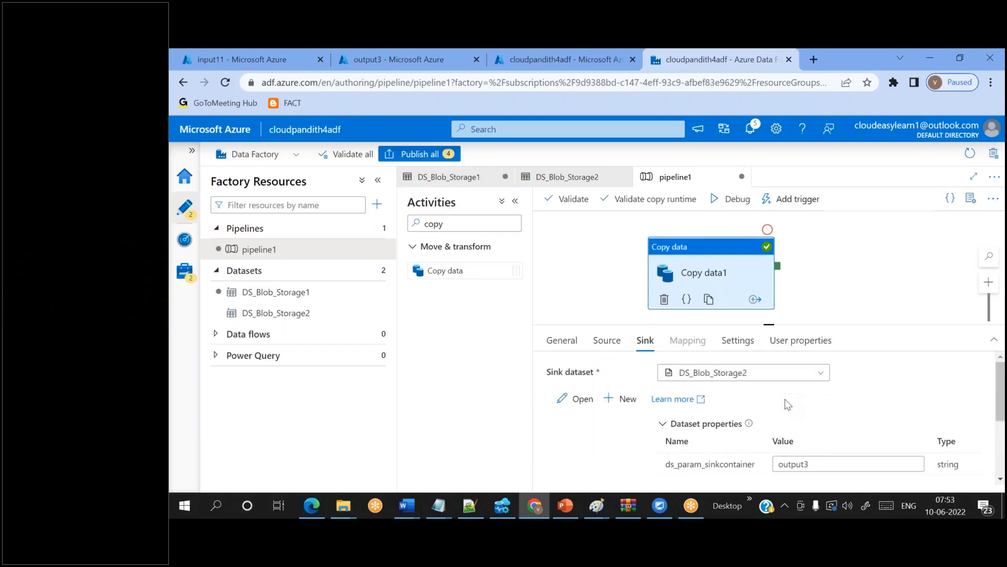
left_click(821, 459)
key("BackSpace")
type("5")
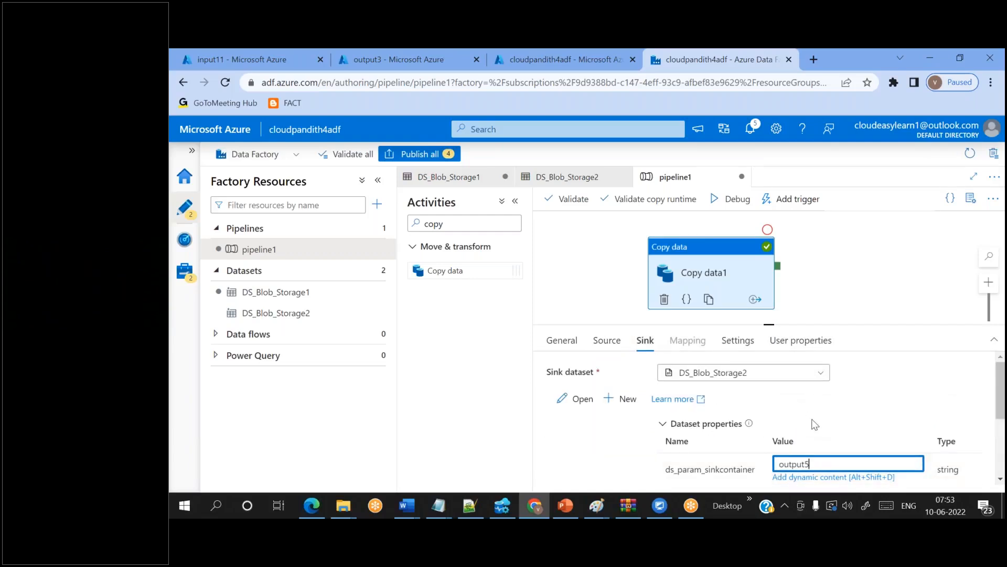
- Run pipeline1 in debug and bring up the output3 container in the portal
scroll(820, 459, "down", 2)
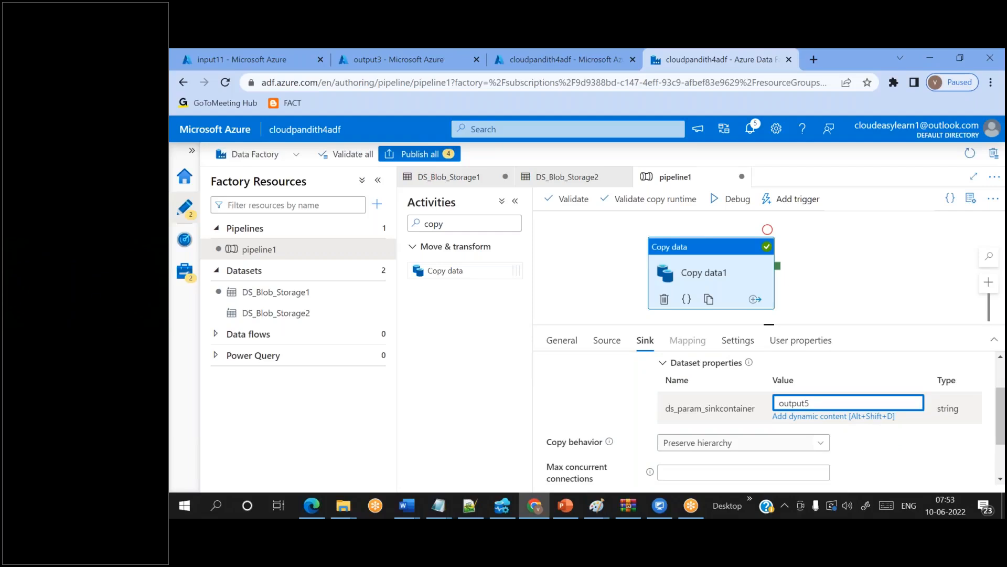
left_click(732, 199)
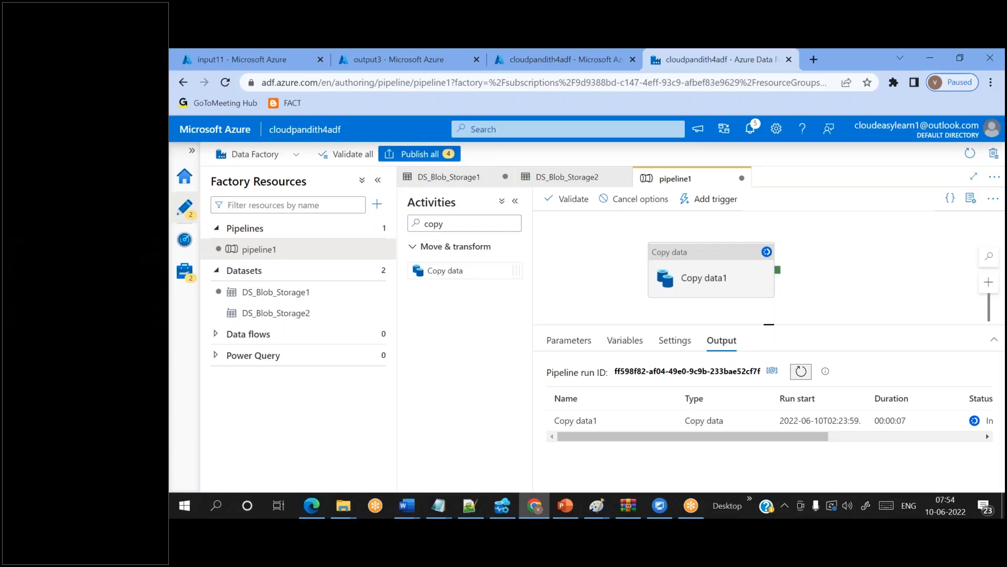
left_click(368, 59)
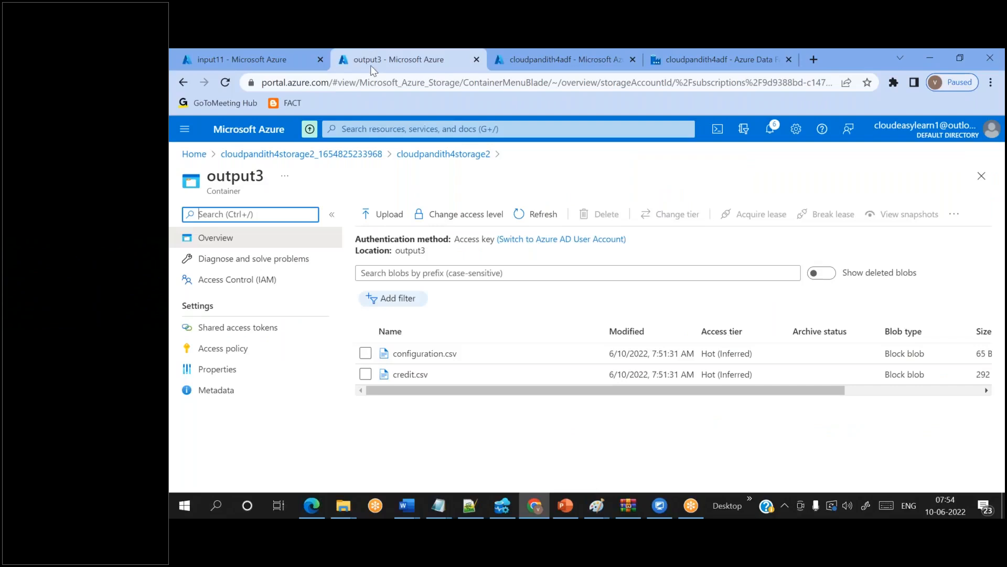
- Reload the container list and inspect the newly created output5 container
left_click(445, 155)
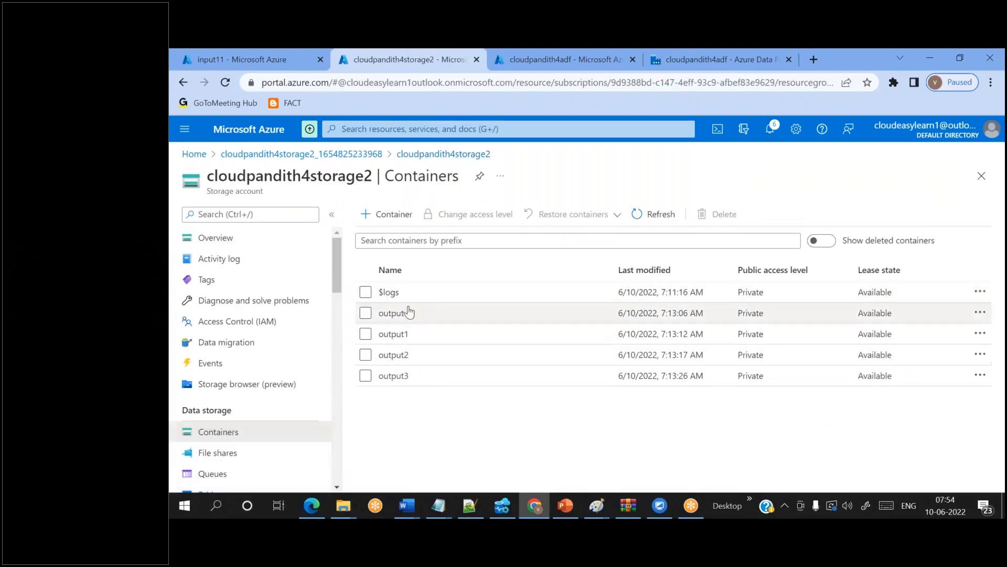
left_click(646, 225)
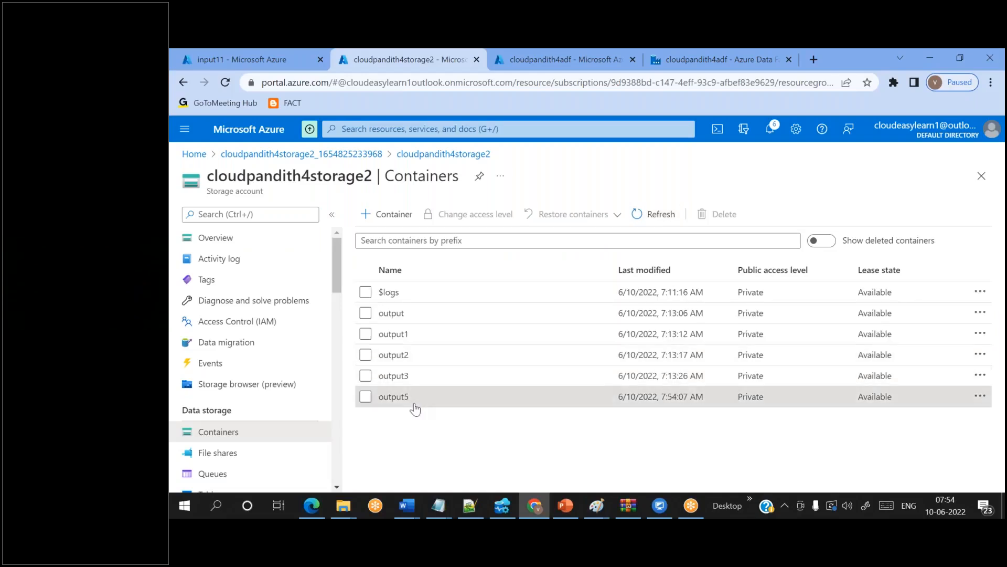
left_click(414, 405)
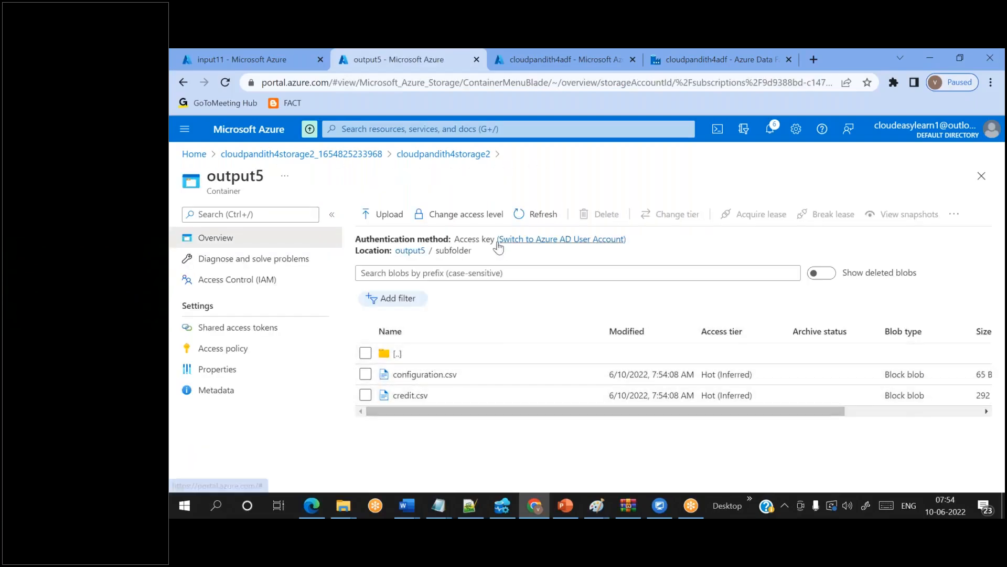
left_click(410, 250)
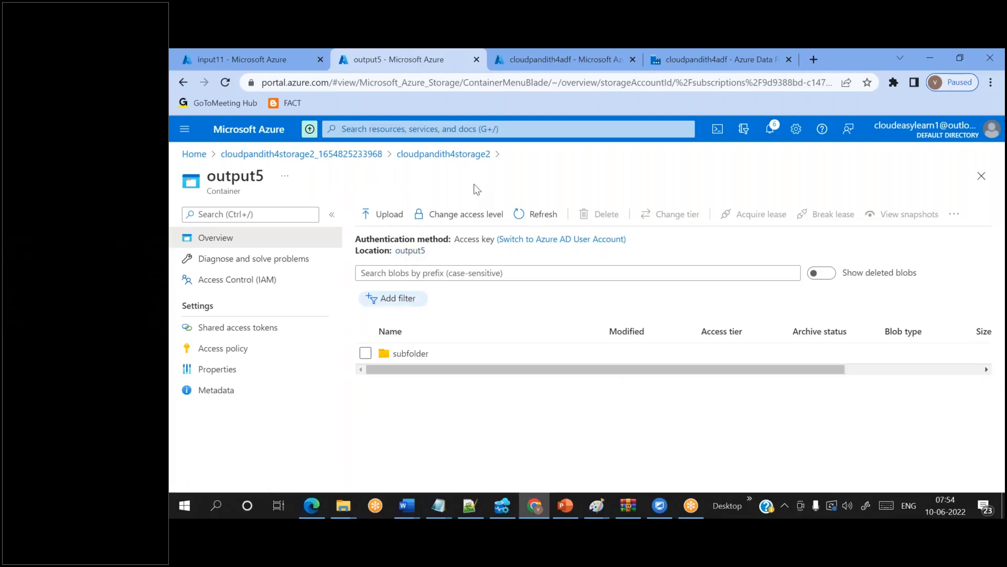
- Delete the output5 container, then go to the input11 container
left_click(461, 156)
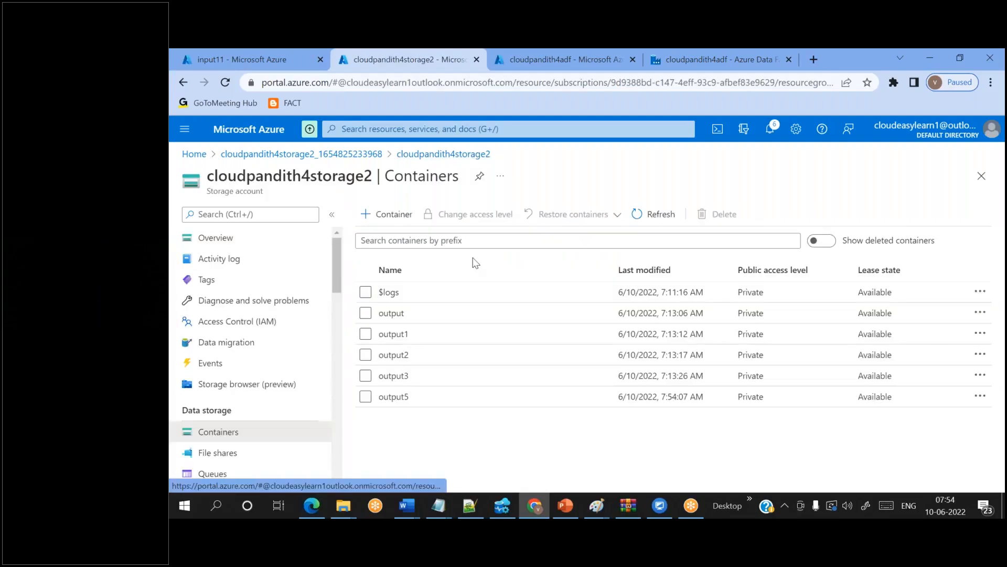
left_click(366, 397)
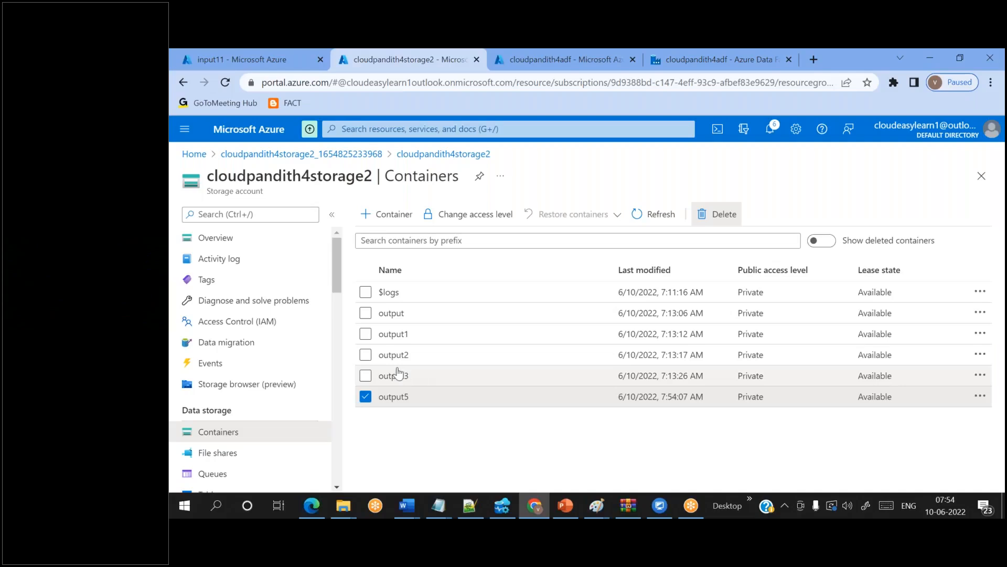
left_click(706, 213)
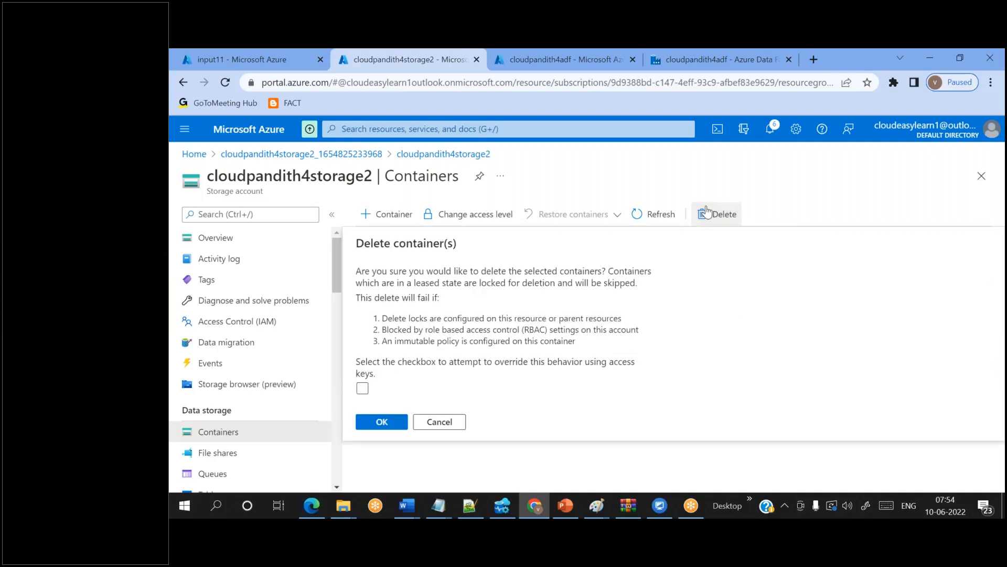
left_click(382, 420)
left_click(212, 52)
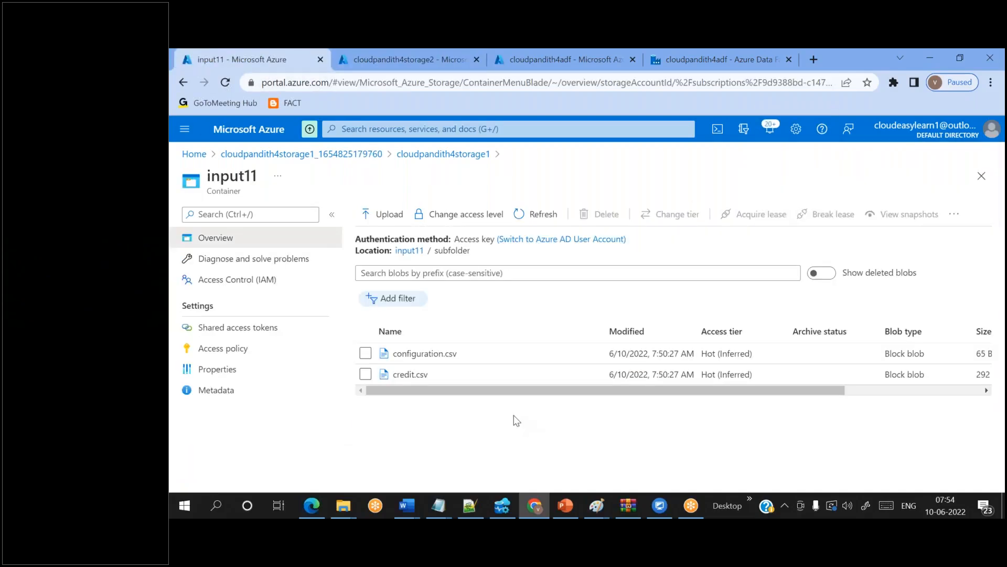
- Upload configuration.csv, credit.csv, credit1.csv and credit2.csv into the input11 root
left_click(409, 252)
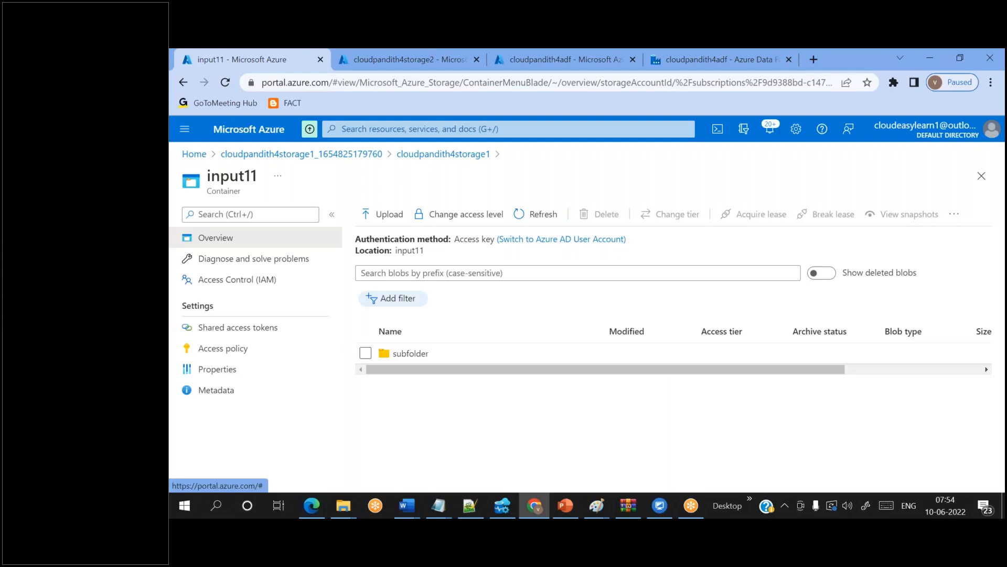
left_click(387, 215)
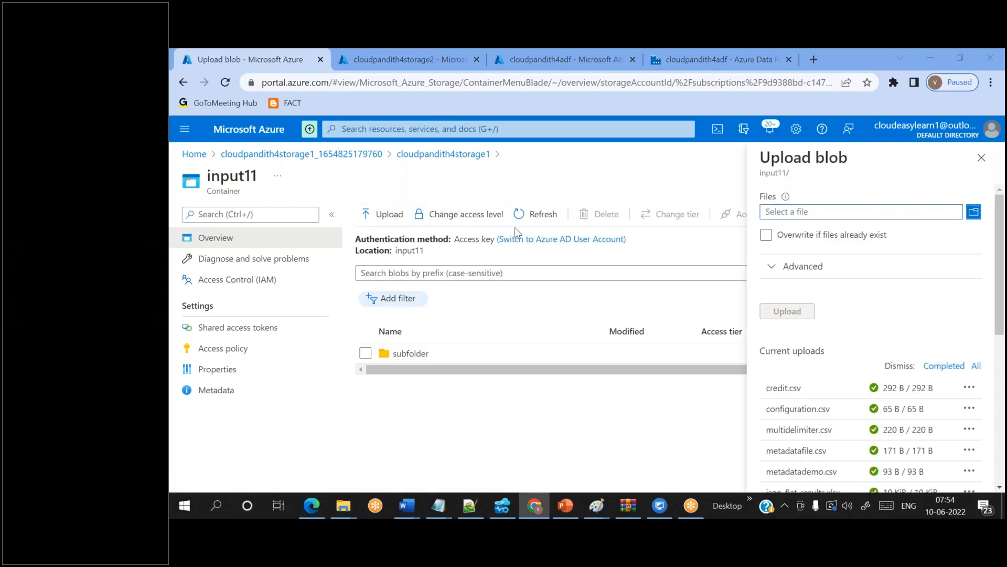
left_click(417, 240)
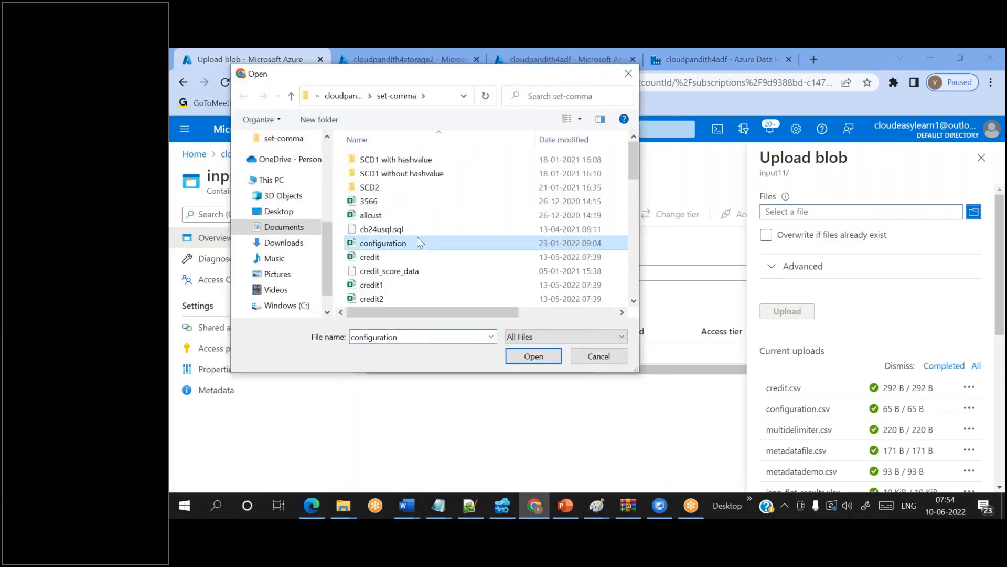
left_click(380, 256, "ctrl")
left_click(382, 285, "ctrl")
left_click(383, 299, "ctrl")
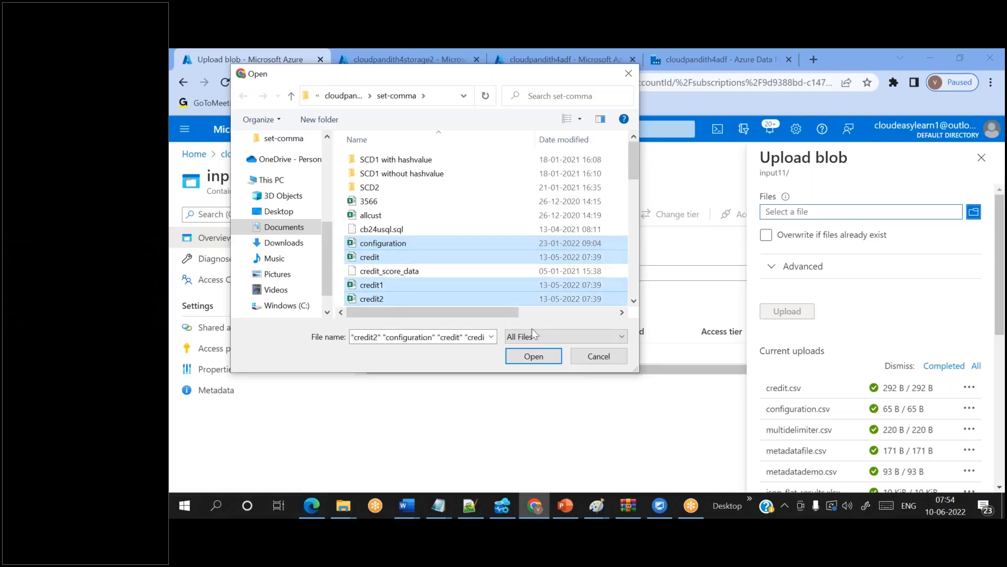
left_click(534, 357)
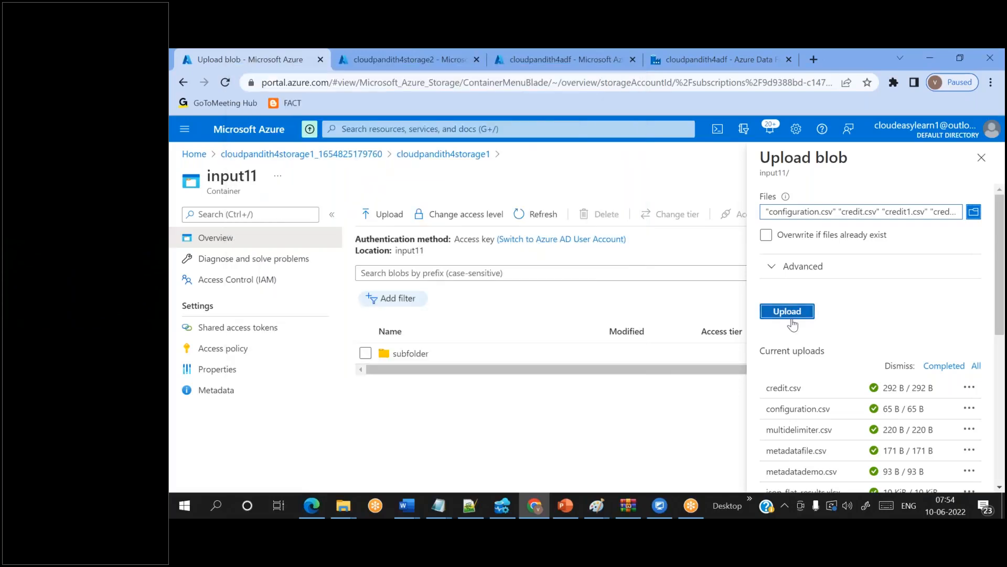
left_click(790, 315)
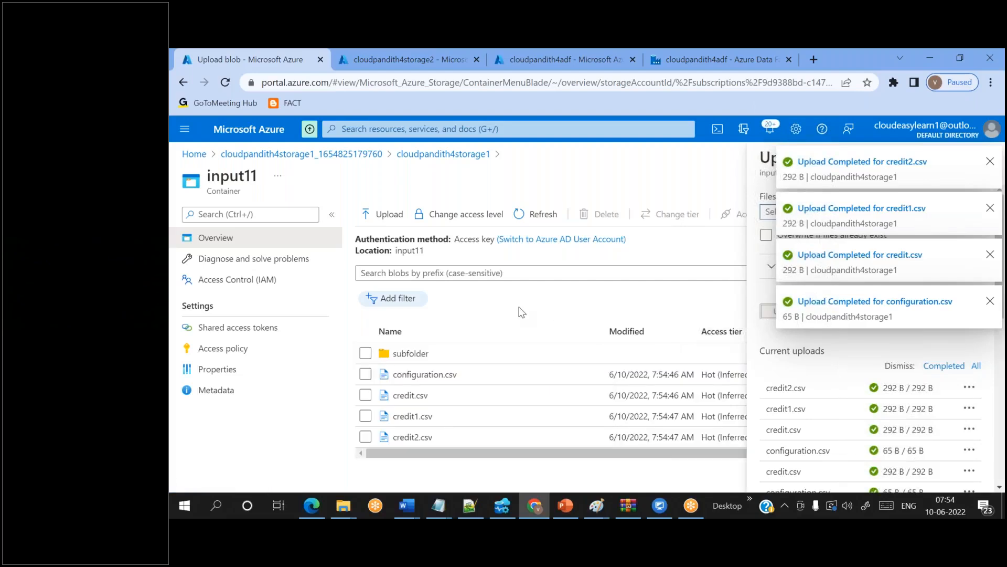
- Look inside input11's subfolder, then go to the storage account's container list
double_click(404, 251)
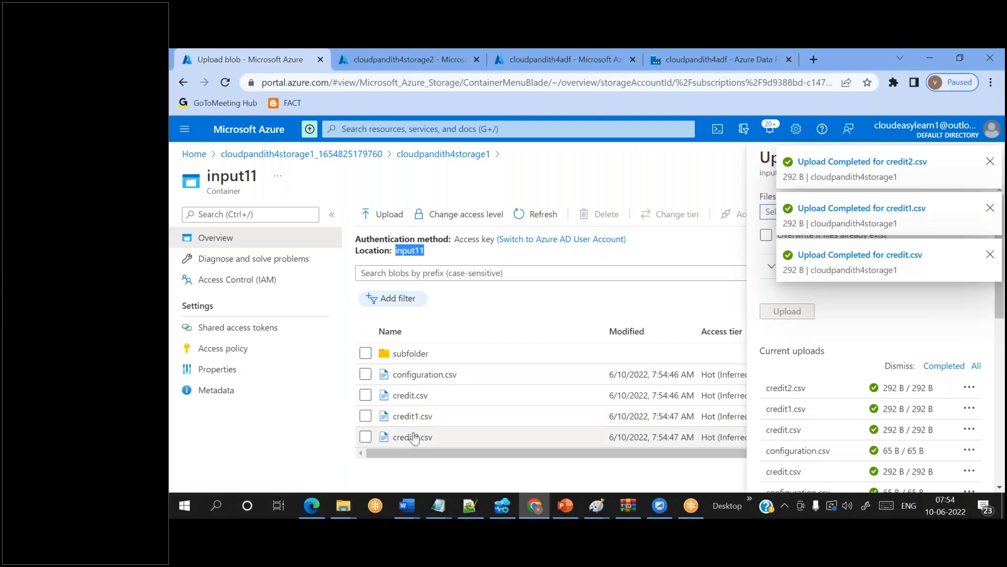
double_click(404, 354)
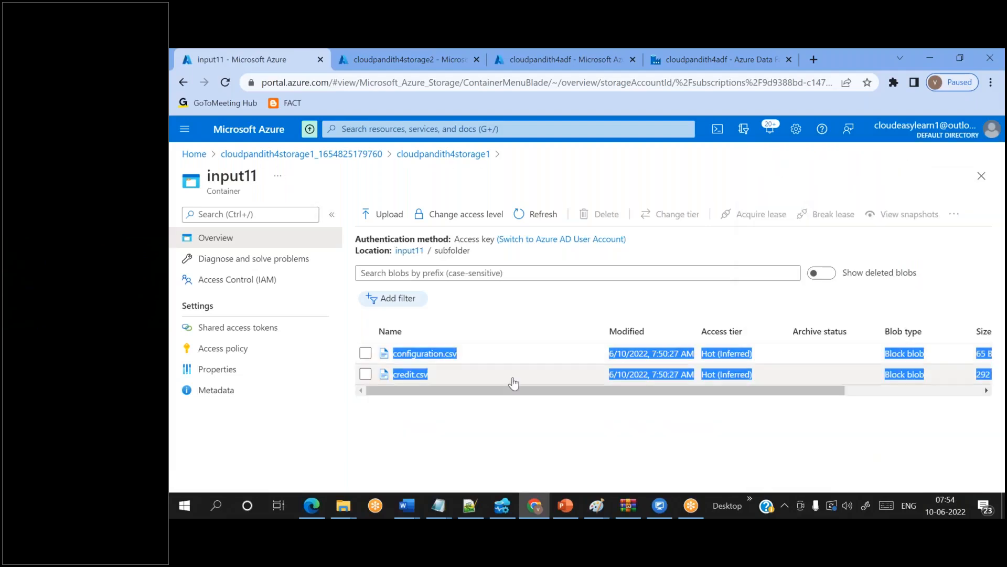
left_click(410, 251)
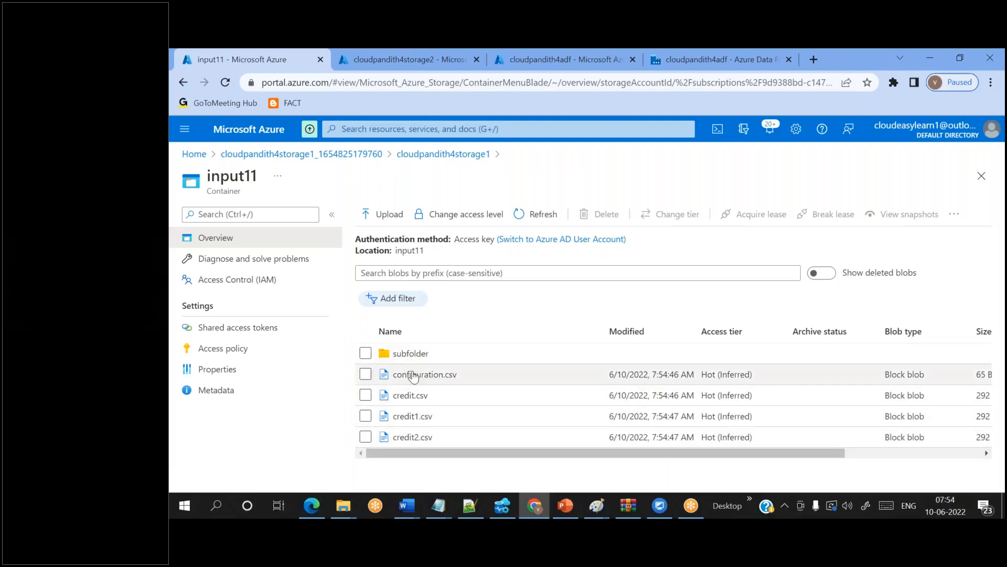
left_click(387, 53)
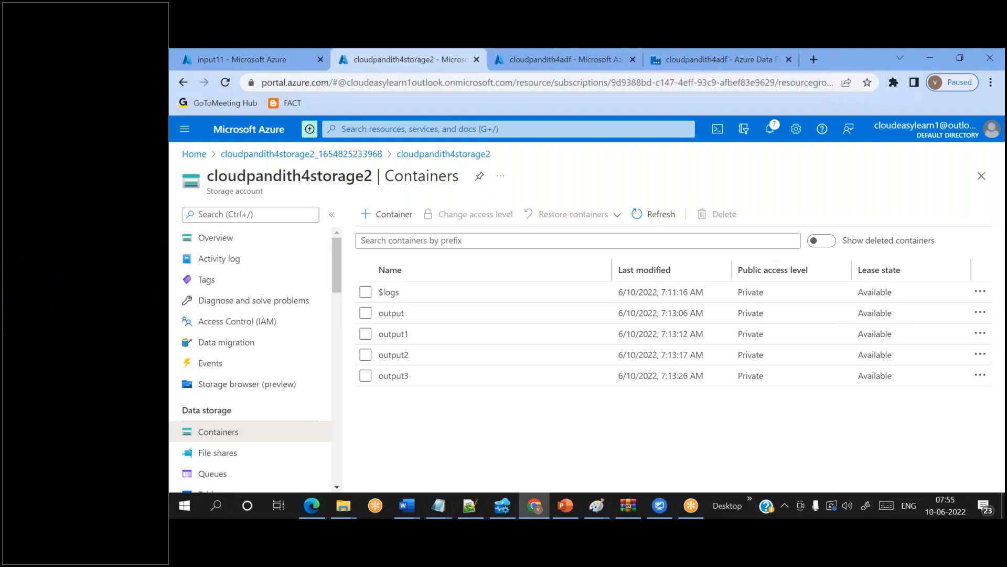
- Confirm Copy data1 copies from input11 to output5, then rerun pipeline1 in debug
left_click(659, 66)
left_click(727, 270)
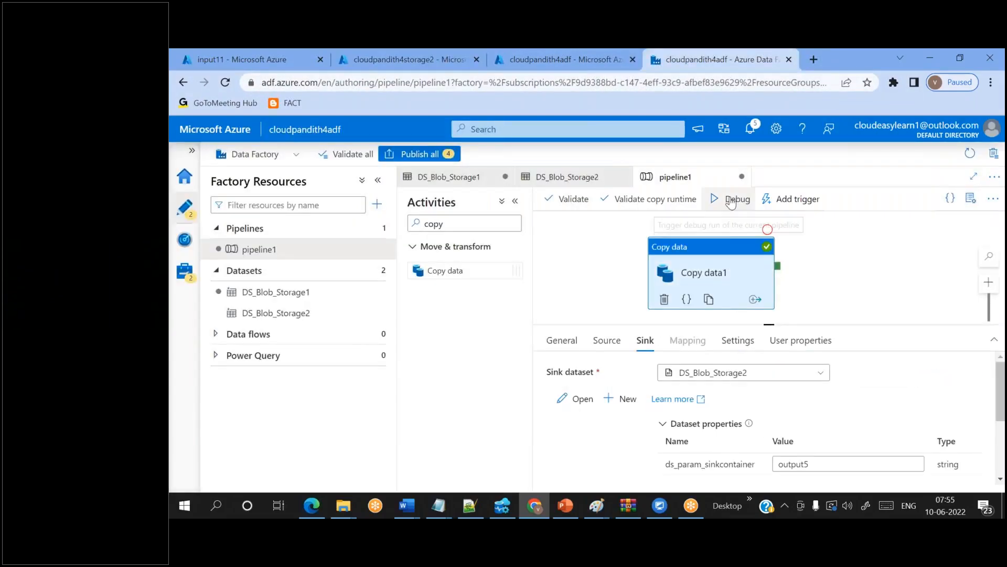
left_click(607, 340)
scroll(735, 409, "down", 2)
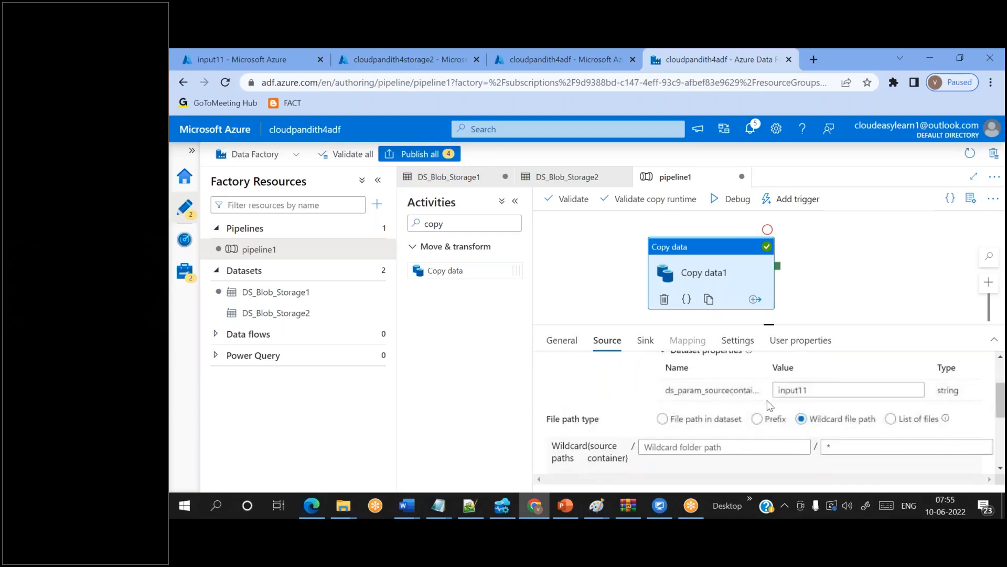
double_click(795, 389)
left_click(645, 340)
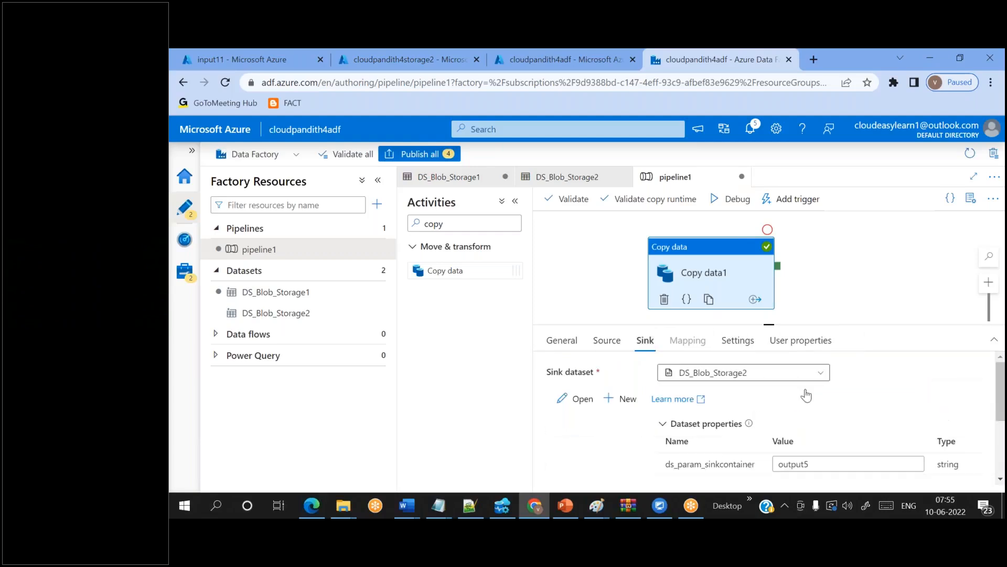
scroll(824, 416, "down", 2)
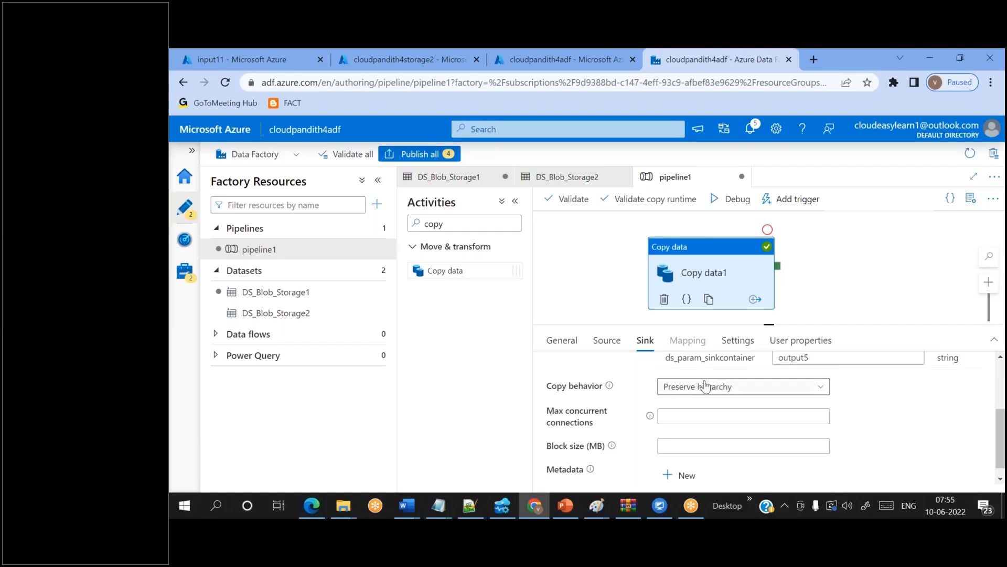
left_click(742, 201)
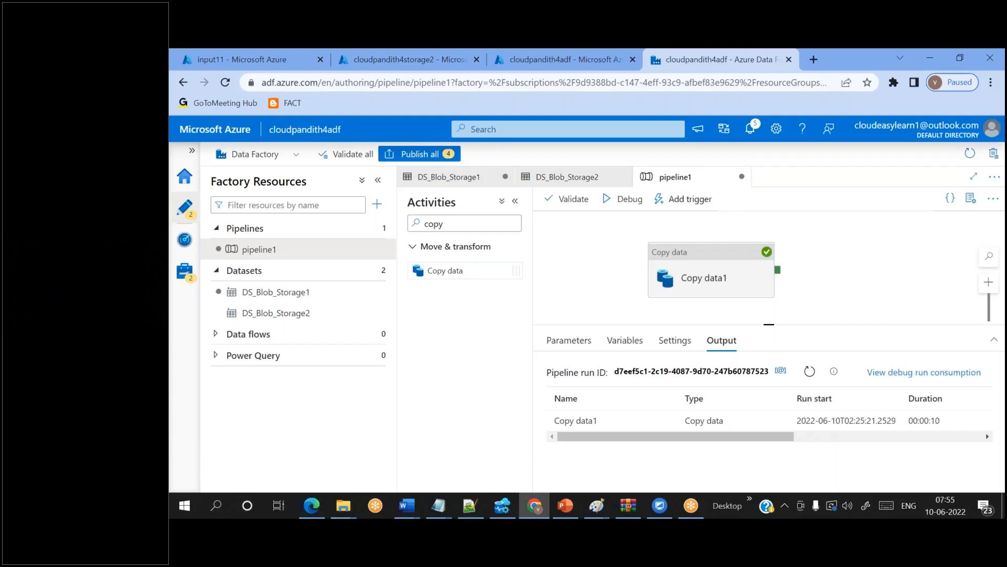
- Reload the container list and inspect output5 and its subfolder
left_click(370, 50)
left_click(669, 216)
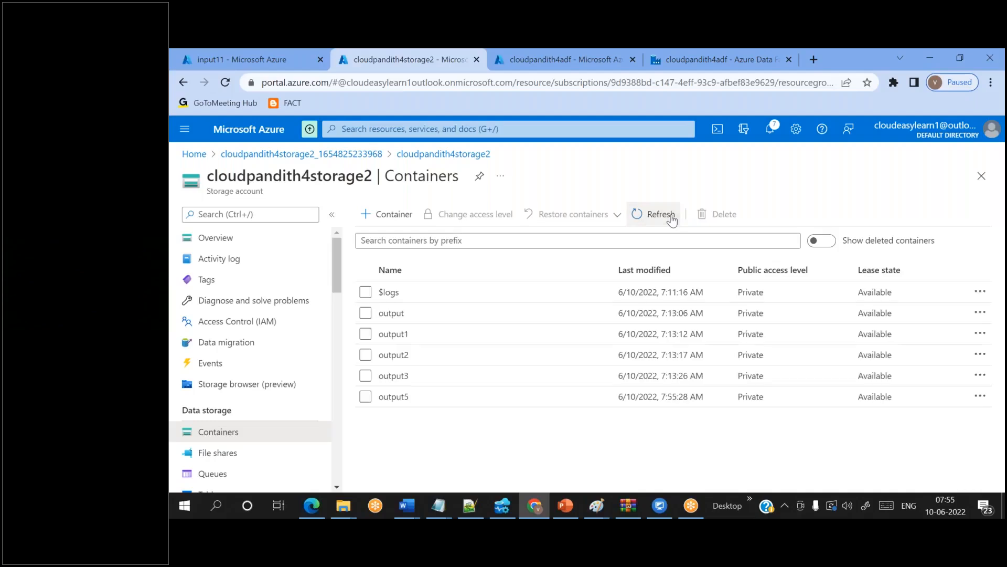
left_click(408, 395)
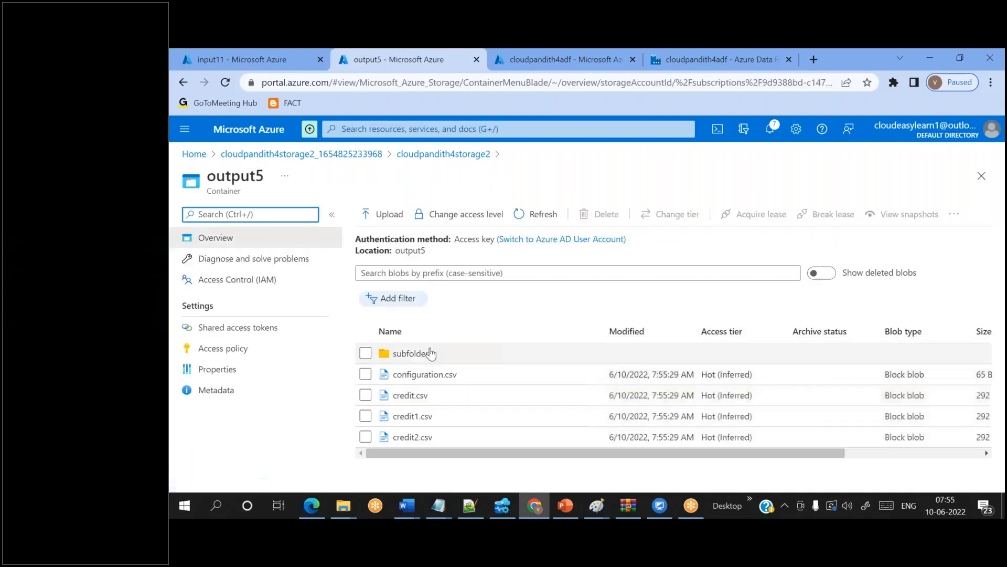
left_click(414, 356)
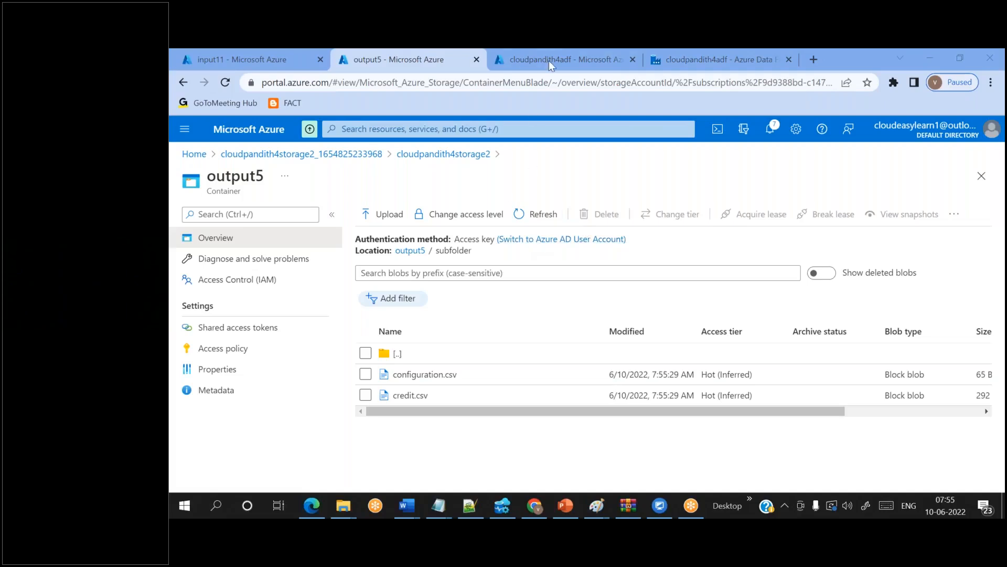
left_click(662, 65)
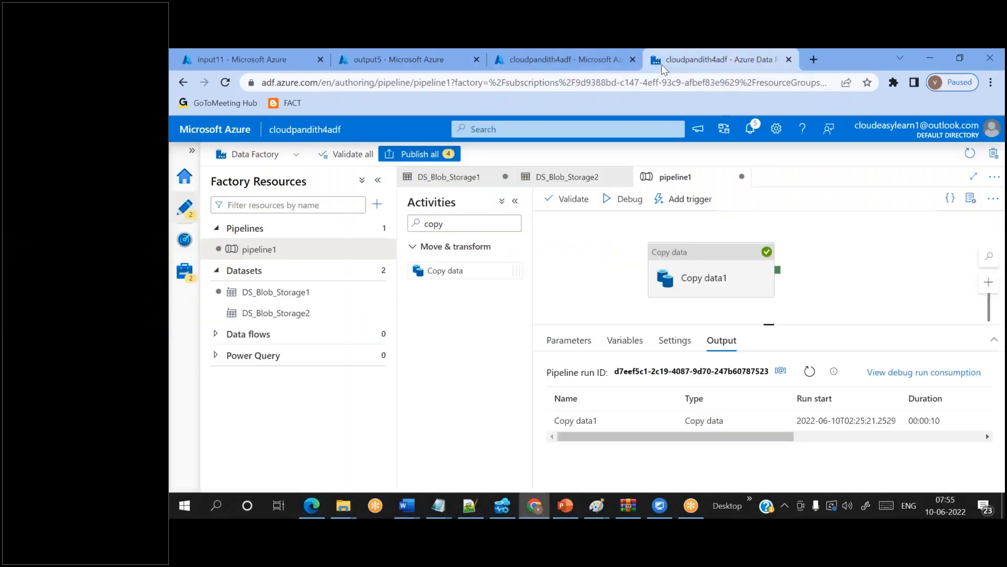
left_click(446, 51)
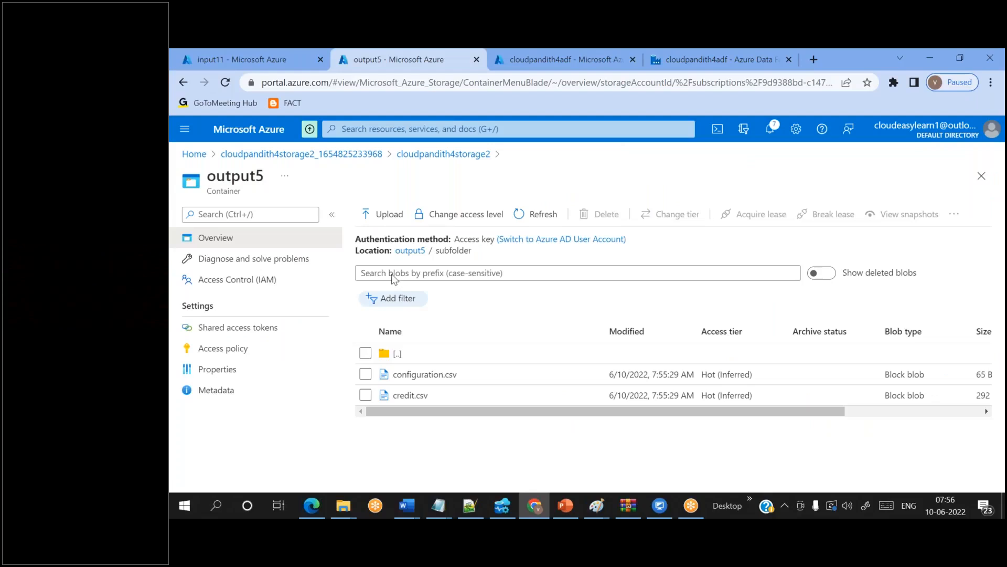
- Delete the output5 container from cloudpandith4storage2
left_click(410, 251)
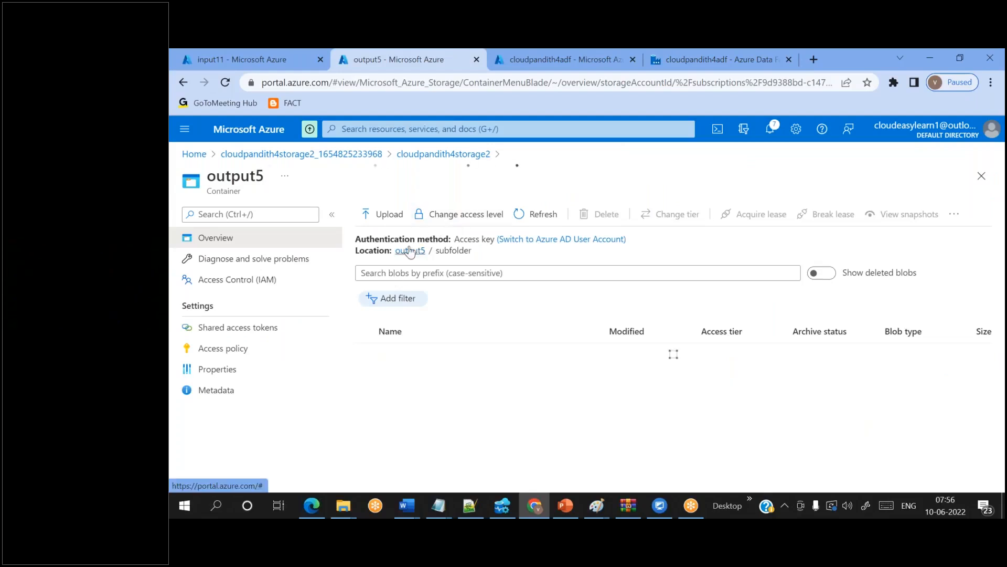
left_click(459, 156)
left_click(365, 397)
left_click(719, 213)
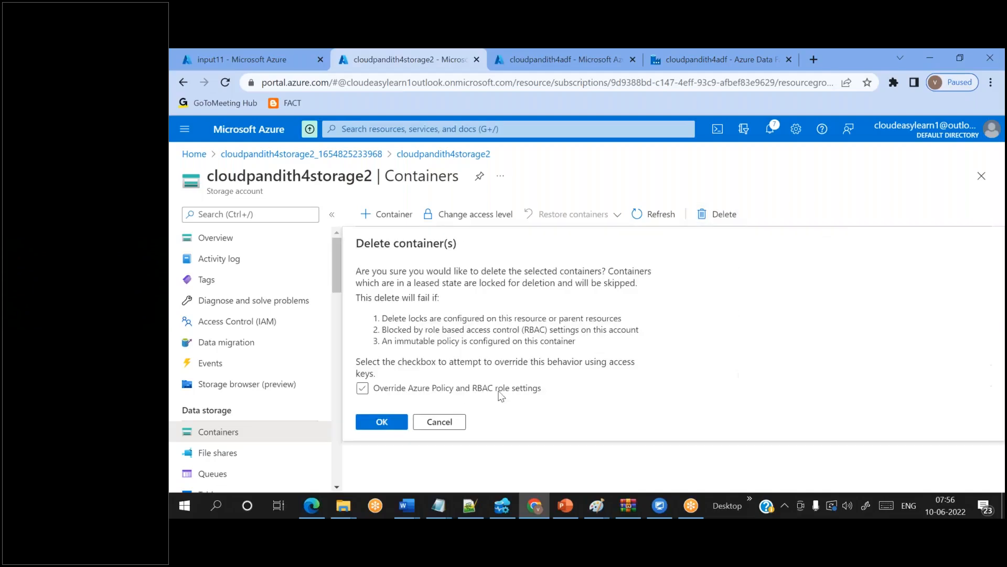
left_click(400, 427)
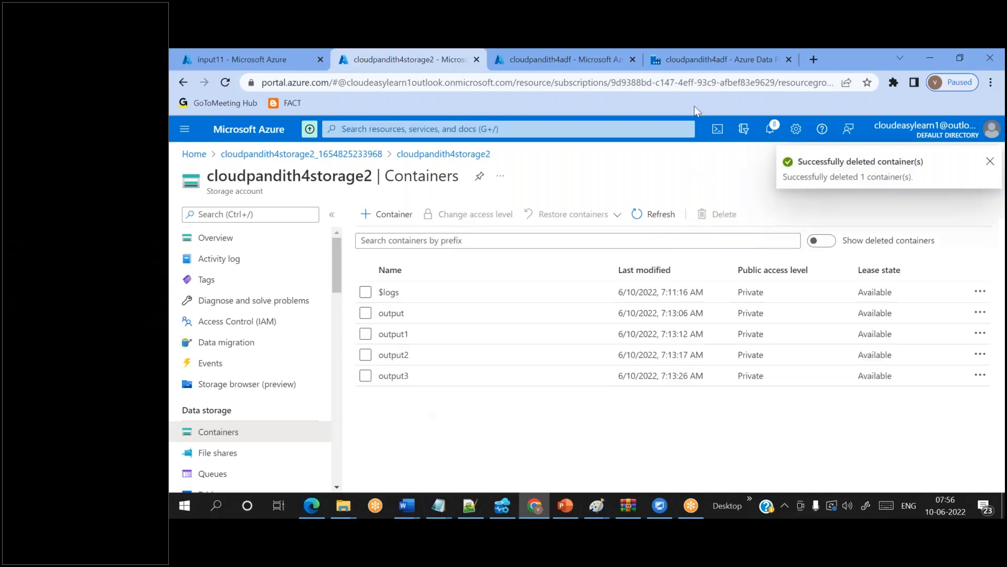
left_click(677, 63)
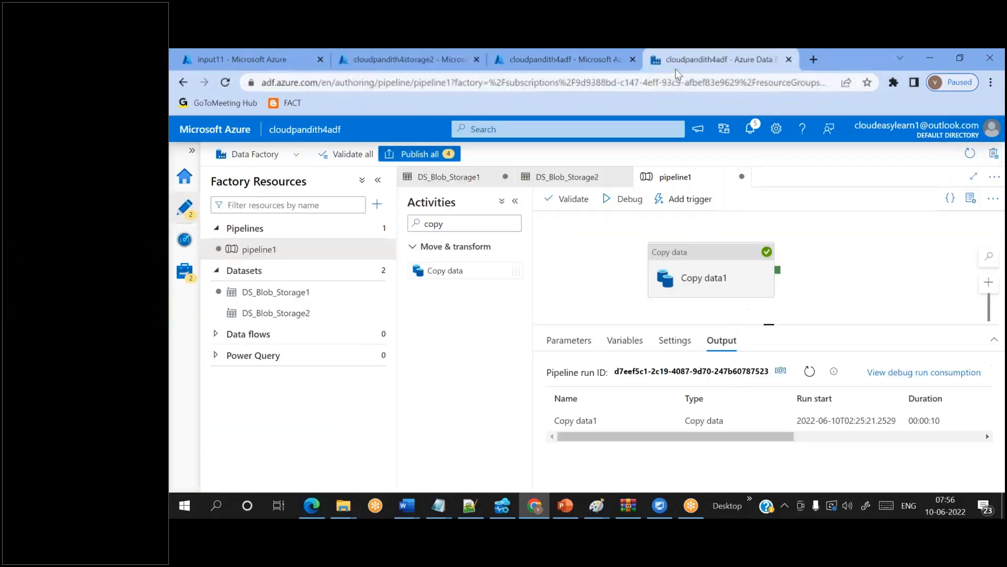
- Set the Copy data1 sink copy behavior to Flatten hierarchy
left_click(722, 259)
scroll(716, 419, "down", 2)
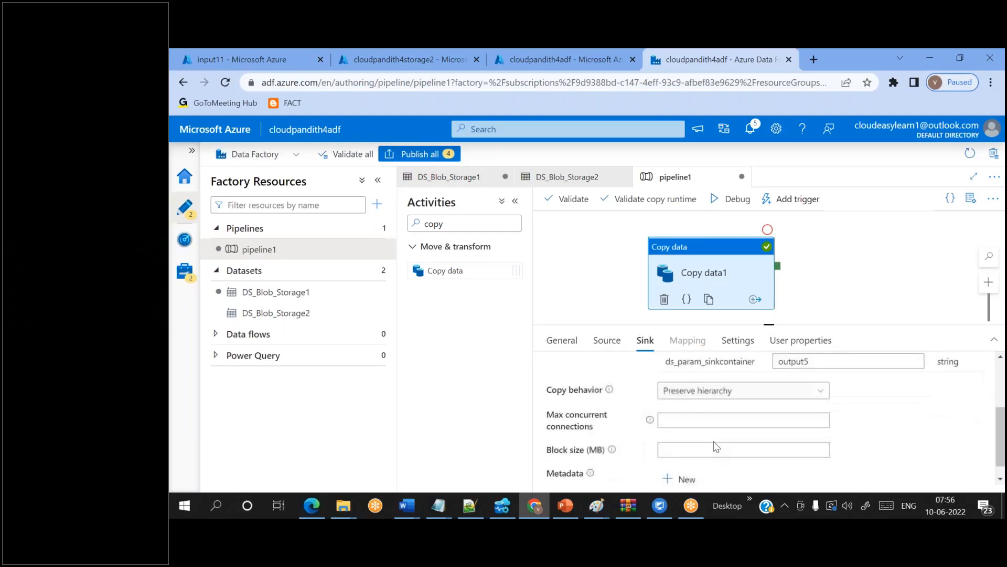
left_click(711, 391)
left_click(692, 464)
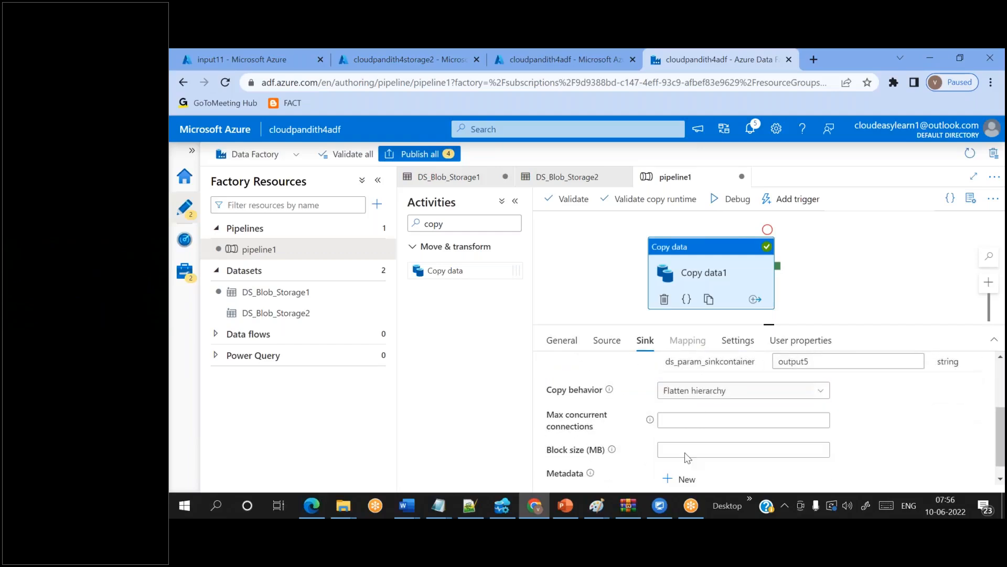
- Run pipeline1 in debug and open the failed run's details
left_click(738, 200)
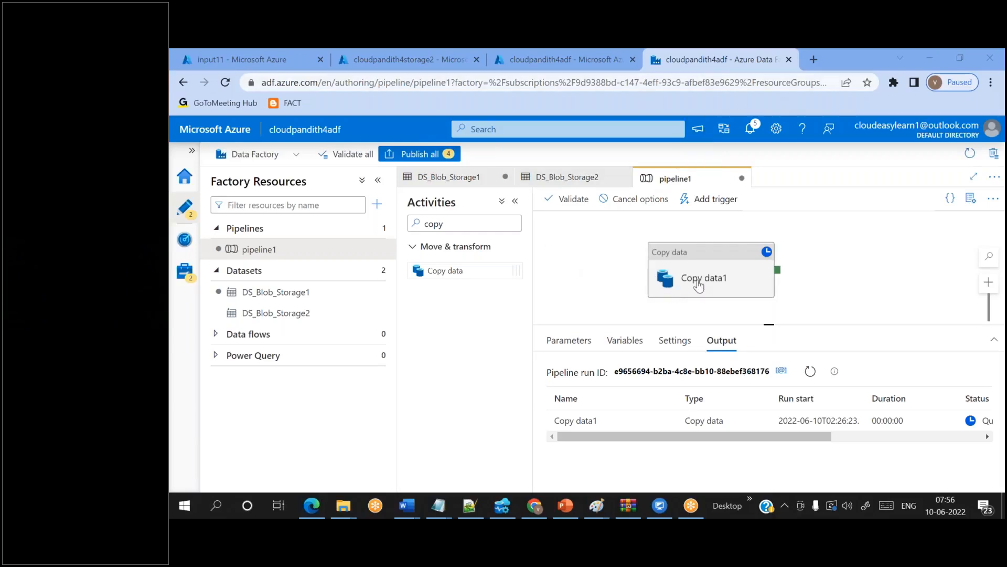
left_click(812, 372)
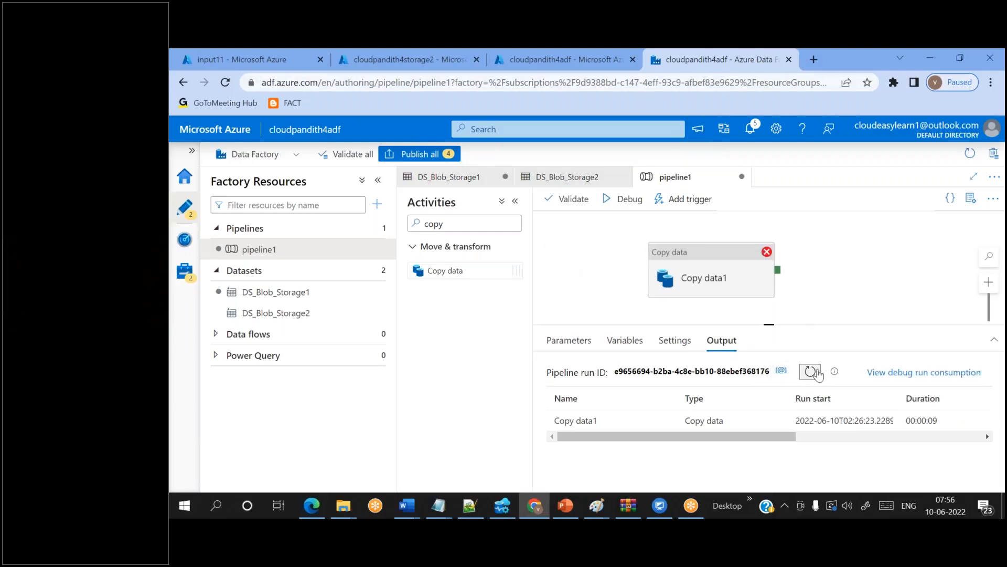
left_click(686, 284)
scroll(638, 407, "down", 2)
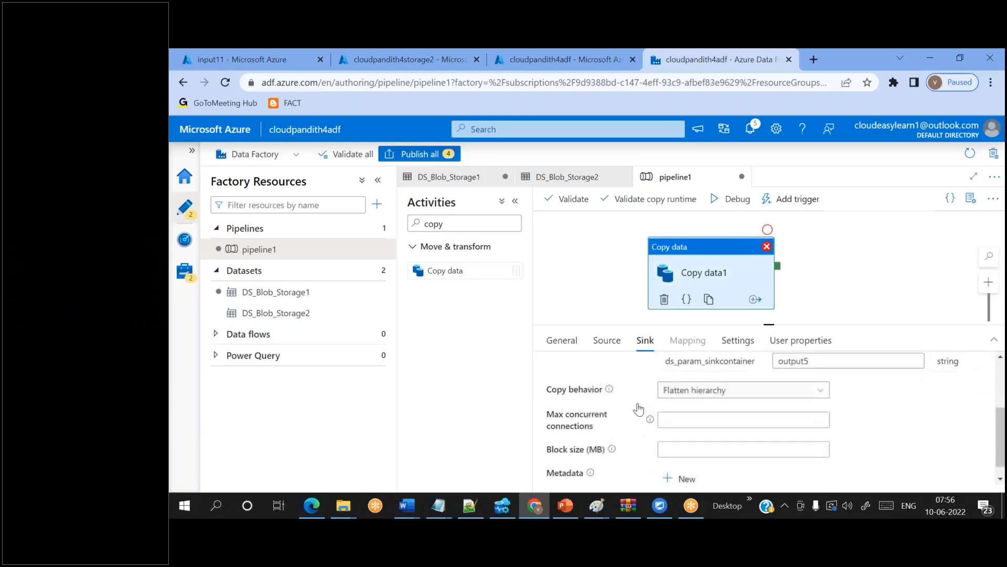
left_click(608, 270)
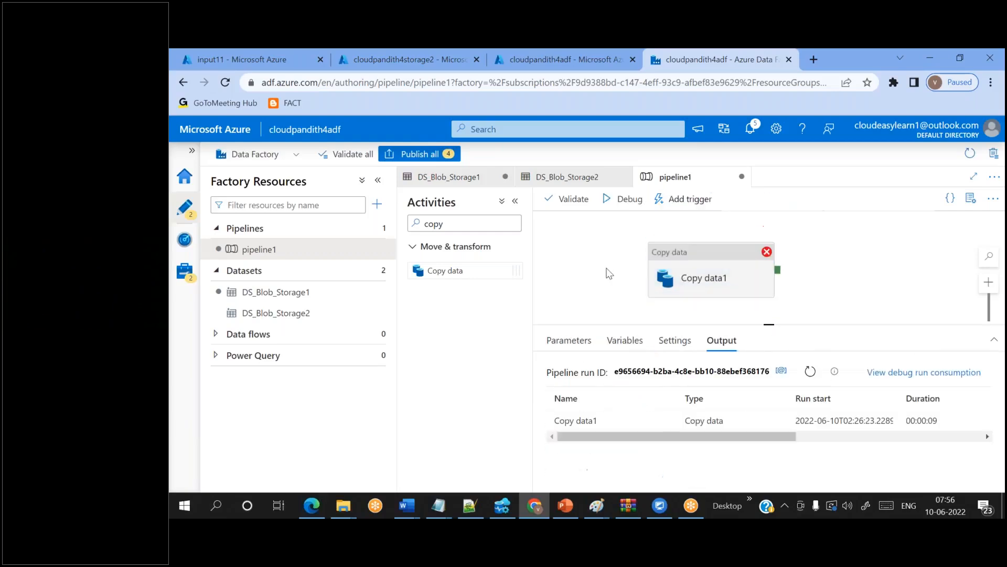
left_click(649, 420)
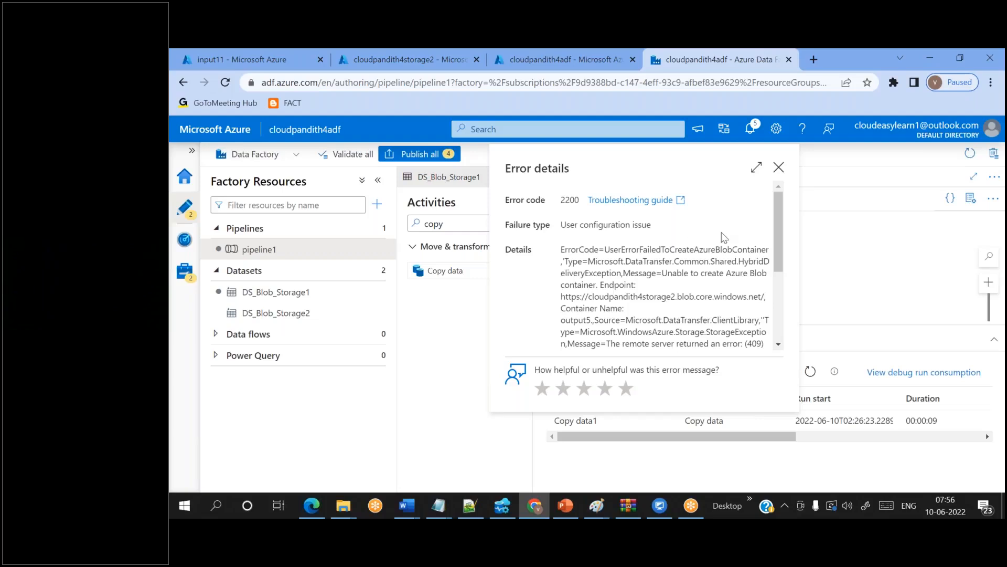
- Read the 409 output5 container-conflict error, close it, and view the storage account's containers
scroll(718, 231, "down", 2)
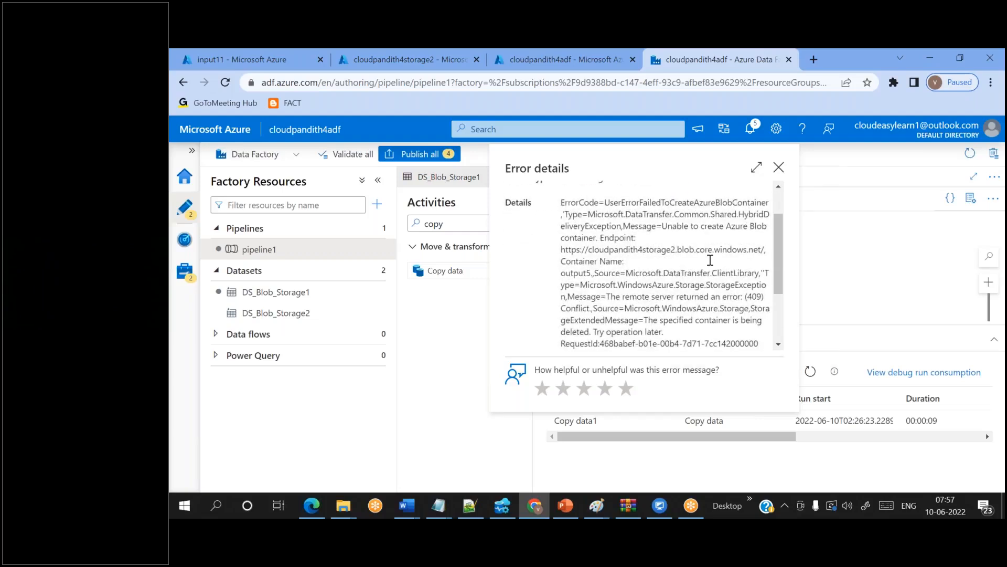
left_click(779, 168)
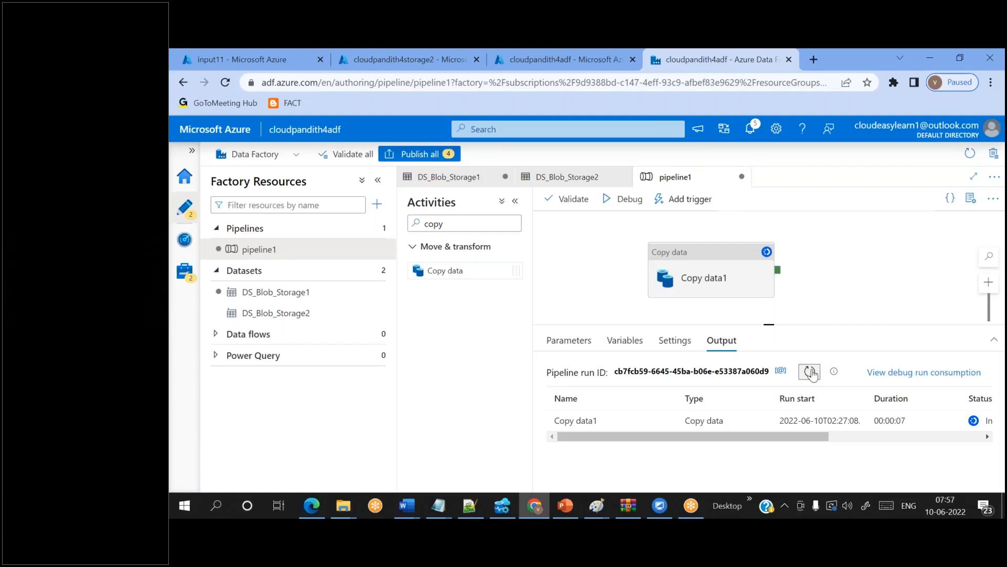
left_click(363, 54)
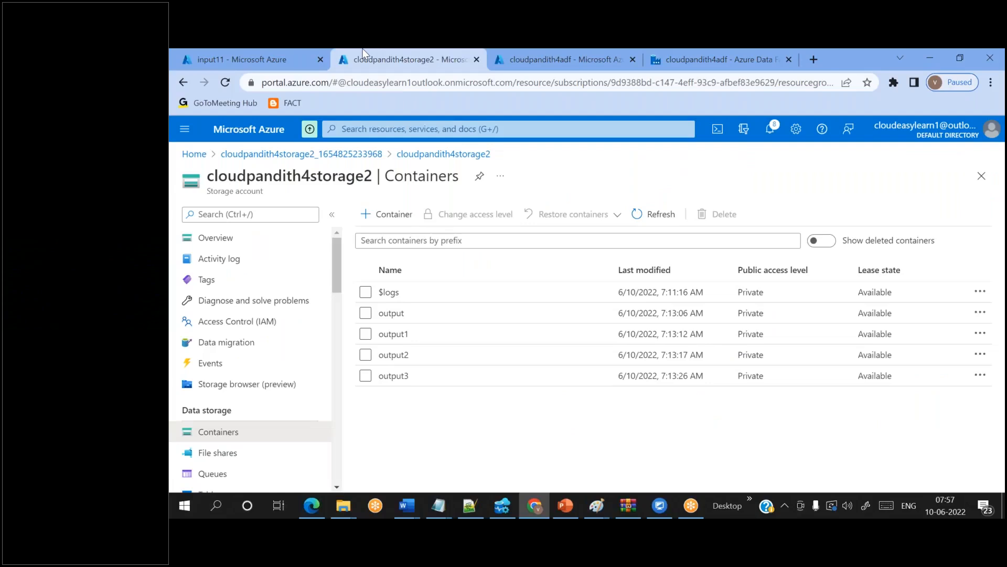
- Refresh the containers list and open the recreated output5 container to inspect its flat blobs
left_click(633, 215)
left_click(410, 401)
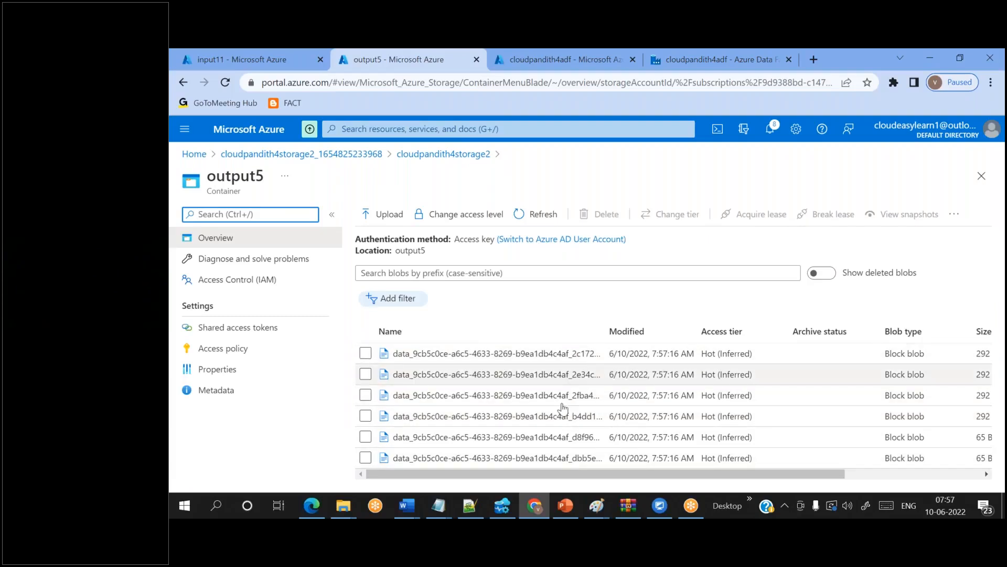
left_click(575, 303)
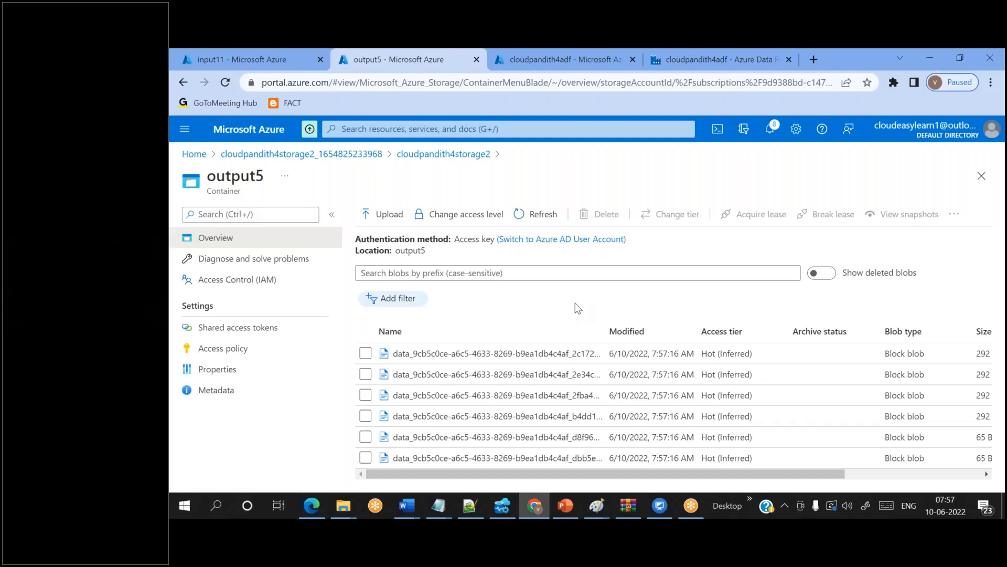
- Compare against input11's subfolder and four CSVs, then return to output5
left_click(250, 49)
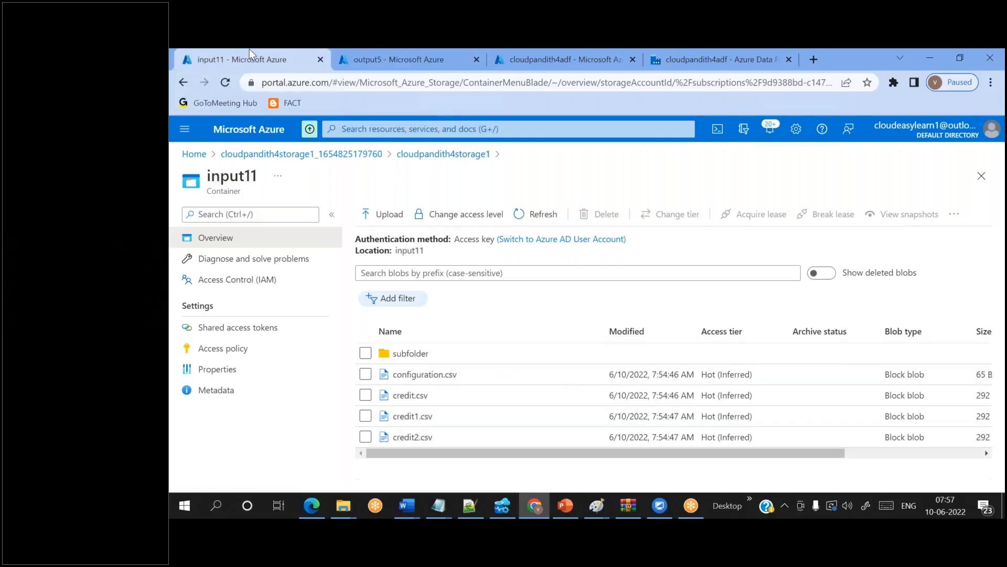
left_click(480, 355)
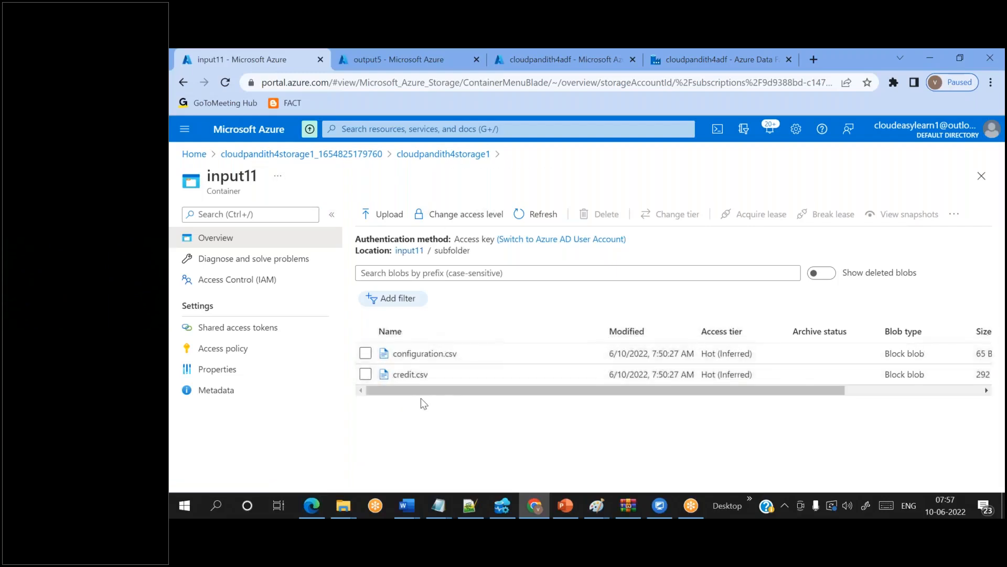
left_click(410, 252)
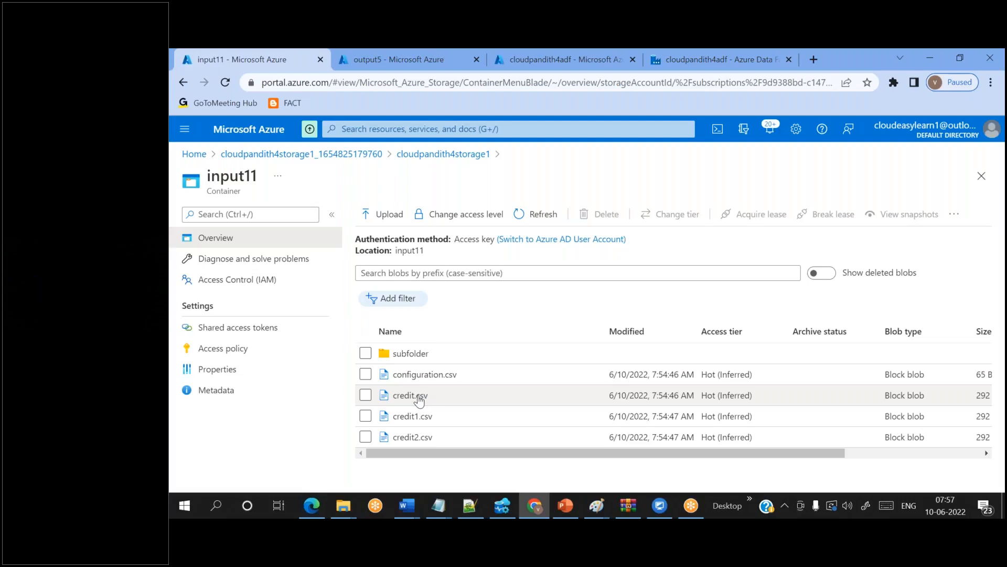
left_click(414, 356)
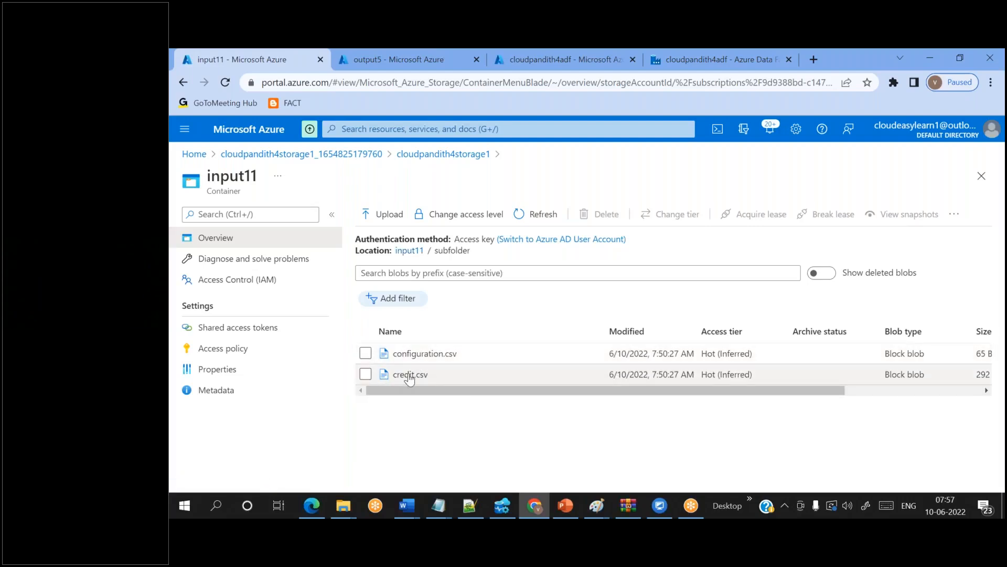
left_click(407, 251)
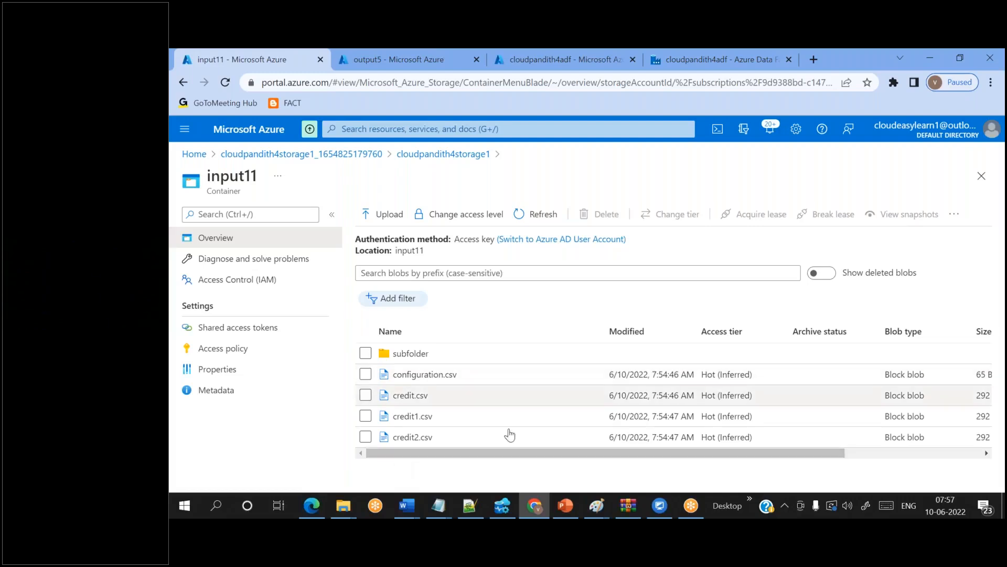
left_click(377, 52)
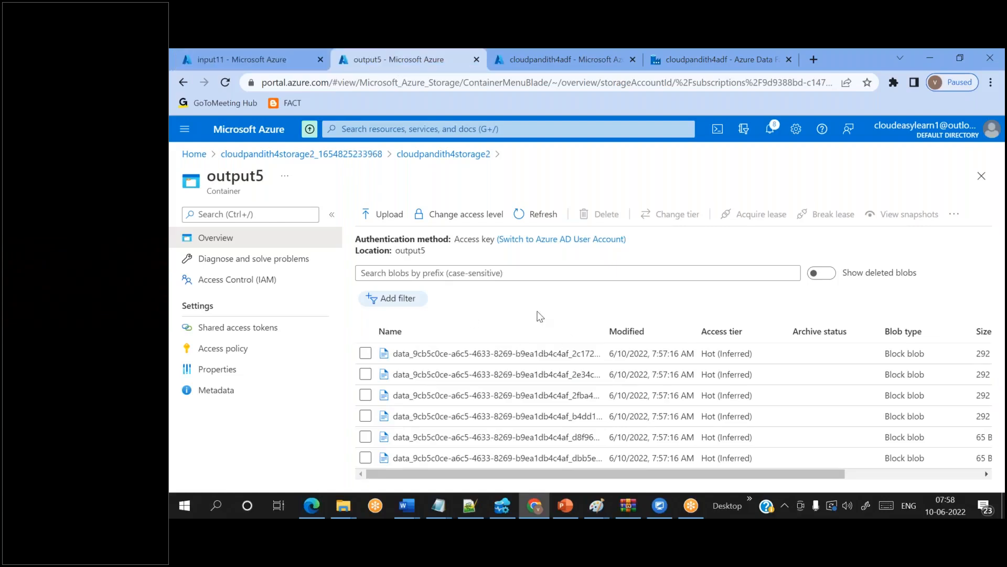
left_click(662, 64)
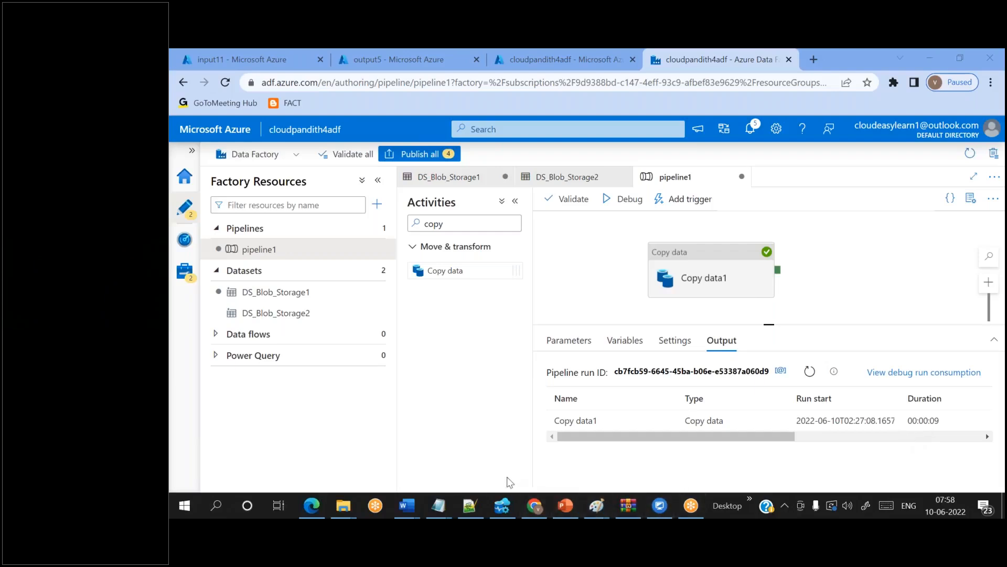
- Bring the Notepad++ lab notes to the front and add blank lines below them
left_click(469, 505)
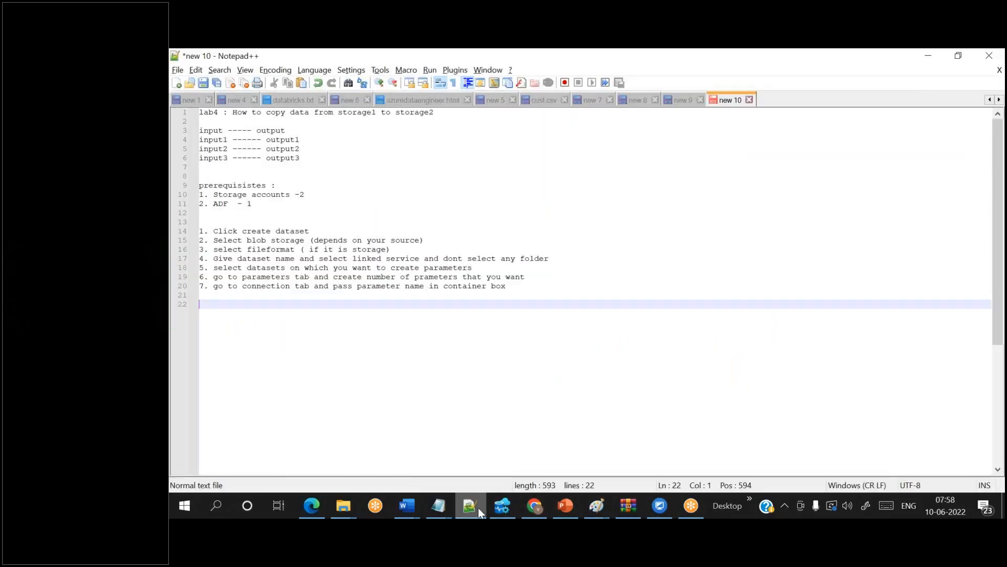
key("Return")
key("Return")
key("Return")
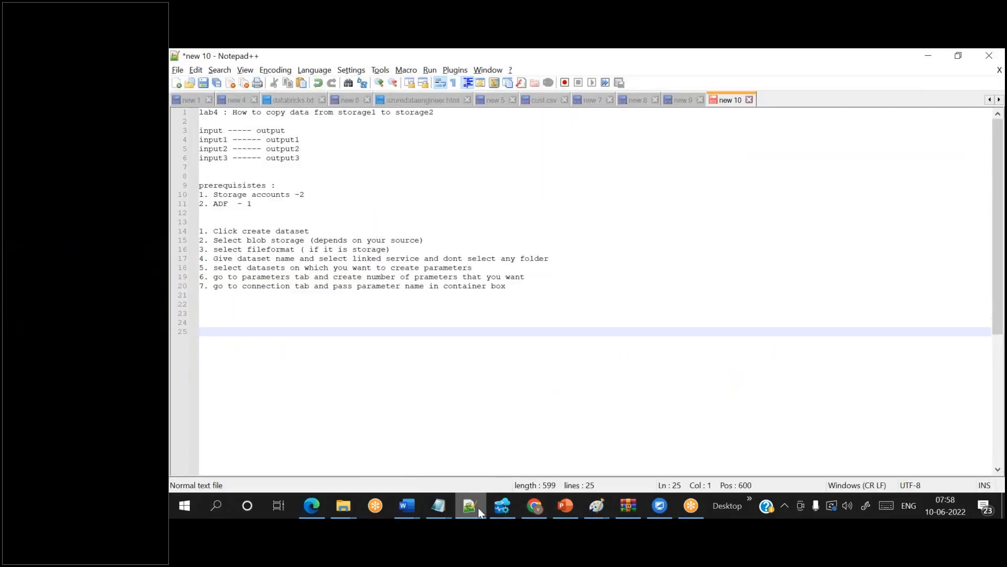
- Write 'folder/' on line 25 with cust_20220101.csv on the line below
type("file")
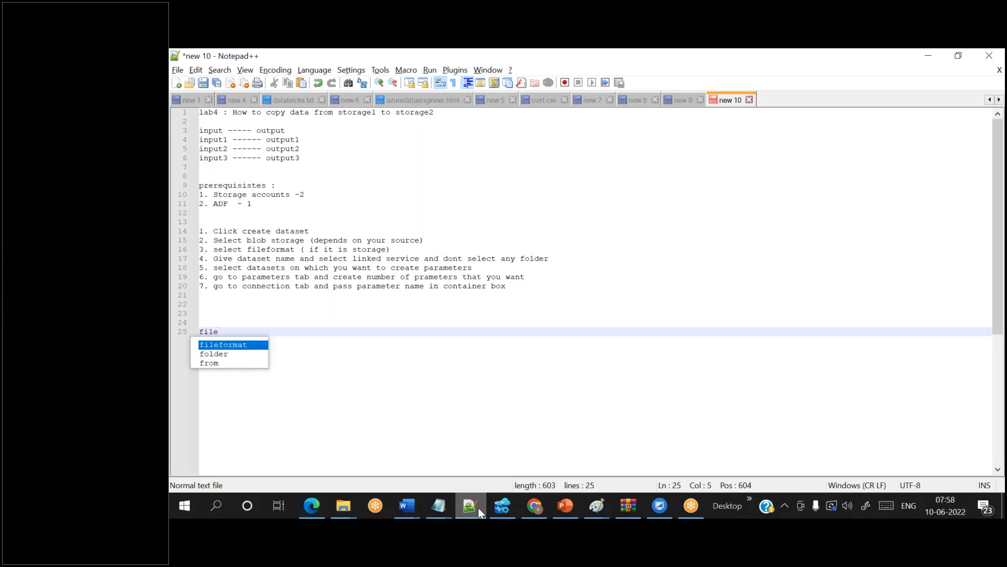
key("shift+Home")
key("BackSpace")
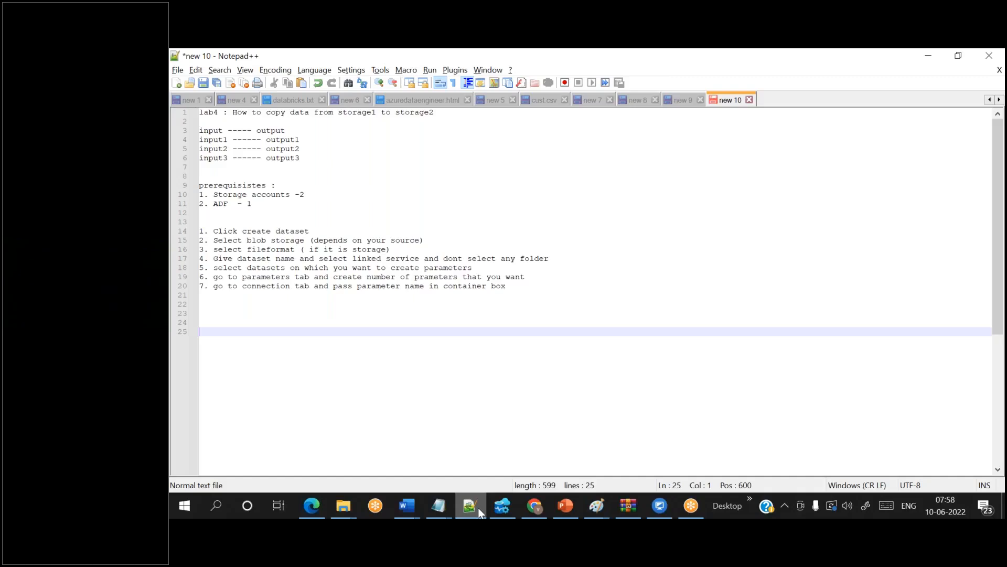
type("folder/")
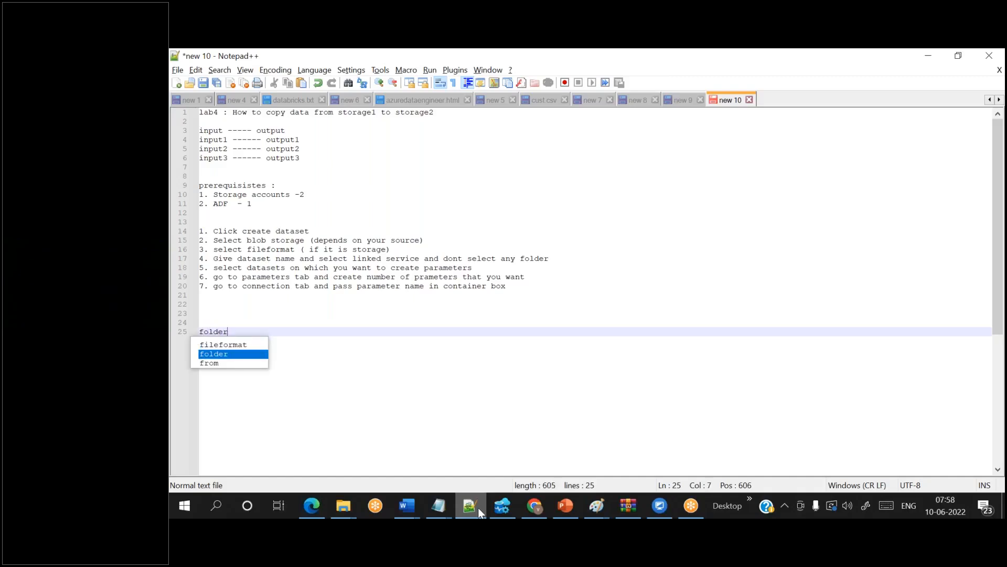
key("Return")
key("Return")
type("cust")
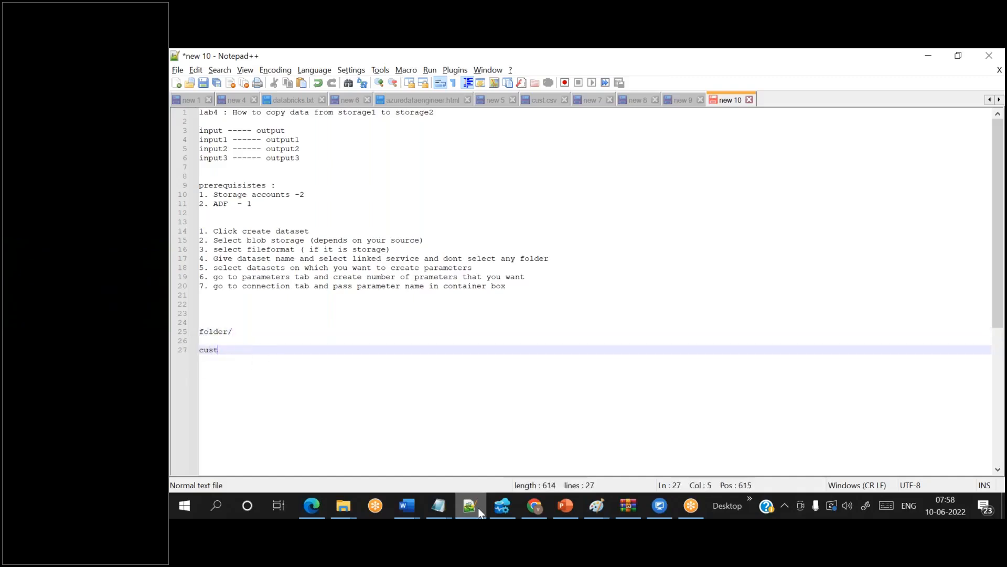
type("_20220101.csv")
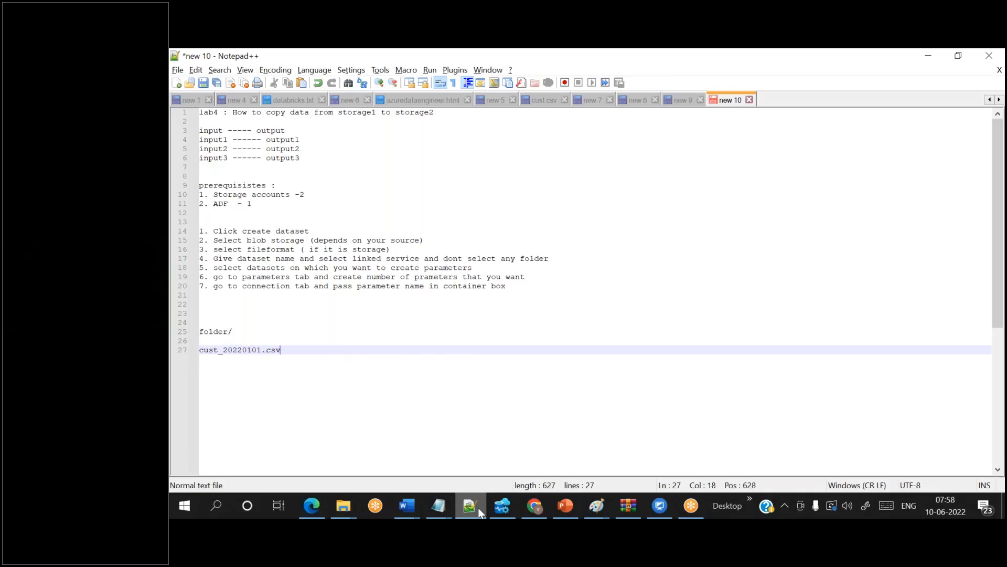
- Duplicate the file name onto lines 28 and 29, changing their last date digits to 2 and 3
key("shift+Home")
key("ctrl+c")
key("End")
key("Return")
key("ctrl+v")
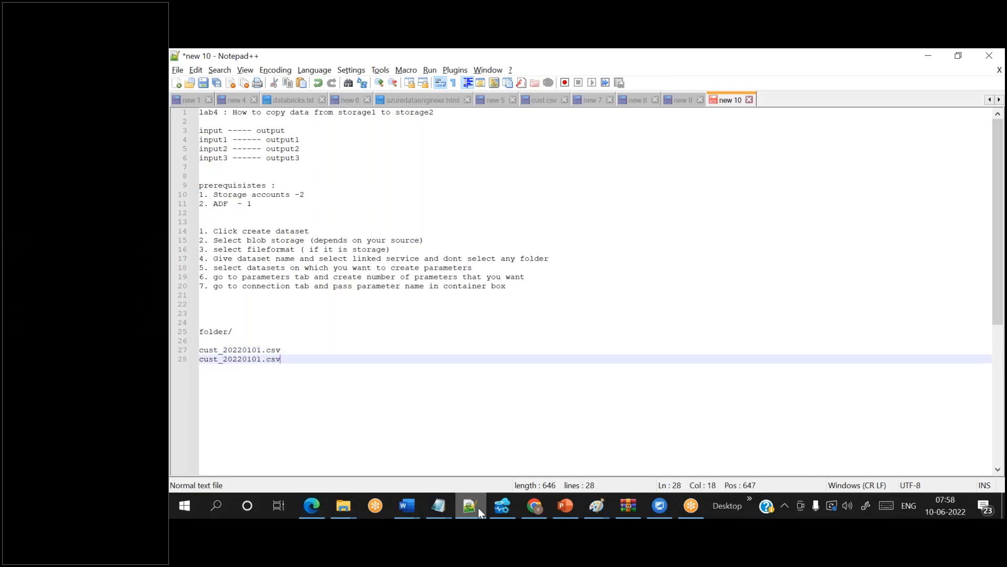
key("Left")
key("End")
key("Return")
key("ctrl+v")
key("Left")
key("Left")
key("Left")
key("Up")
key("BackSpace")
type("2")
key("Down")
key("BackSpace")
type("3")
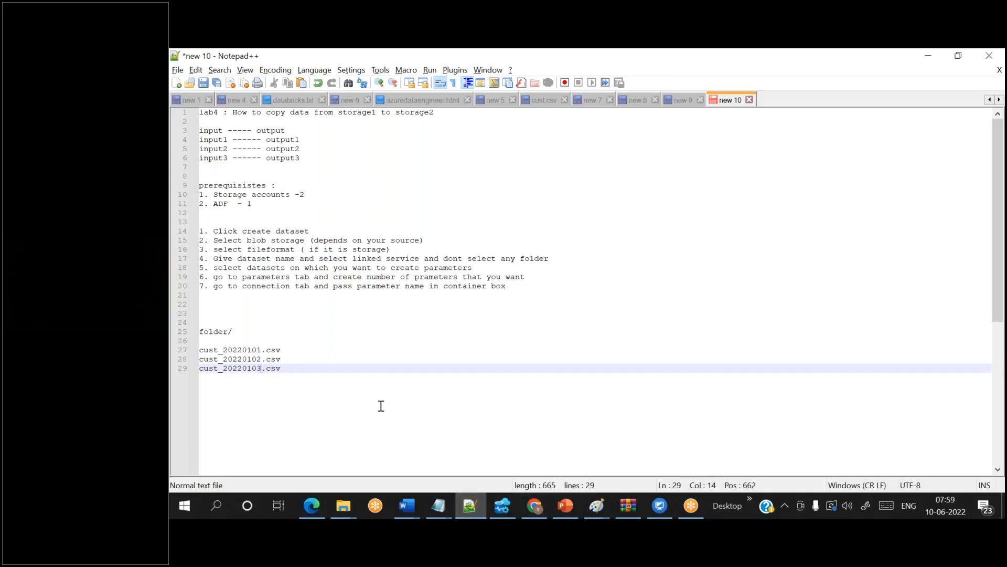
- Edit the dates to read cust_20220608.csv, cust_20220109.csv and cust_20220110.csv
left_click(294, 367)
left_click(253, 349)
key("BackSpace")
type("6")
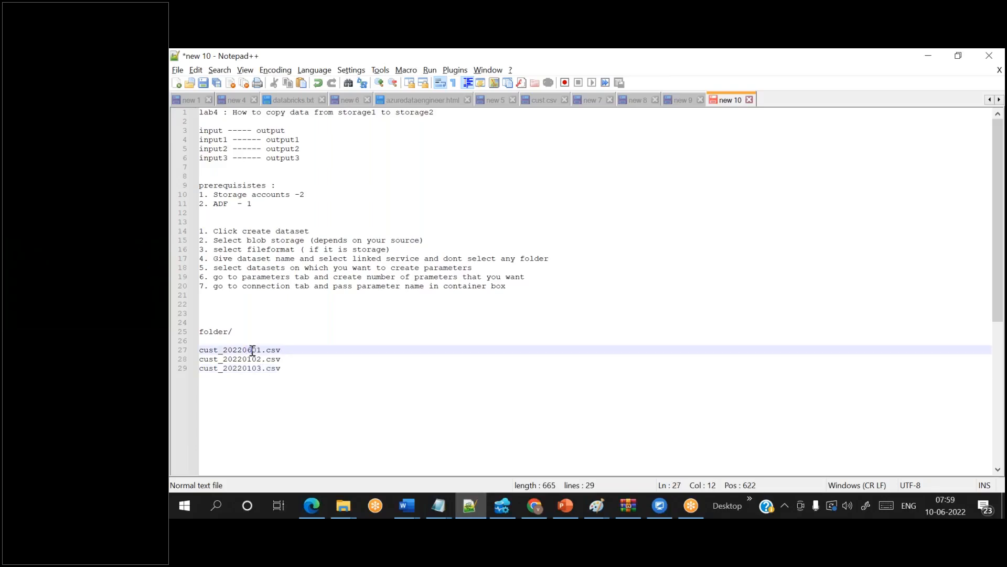
key("BackSpace")
type("8")
key("Down")
type("9")
key("Down")
key("BackSpace")
key("BackSpace")
type("10")
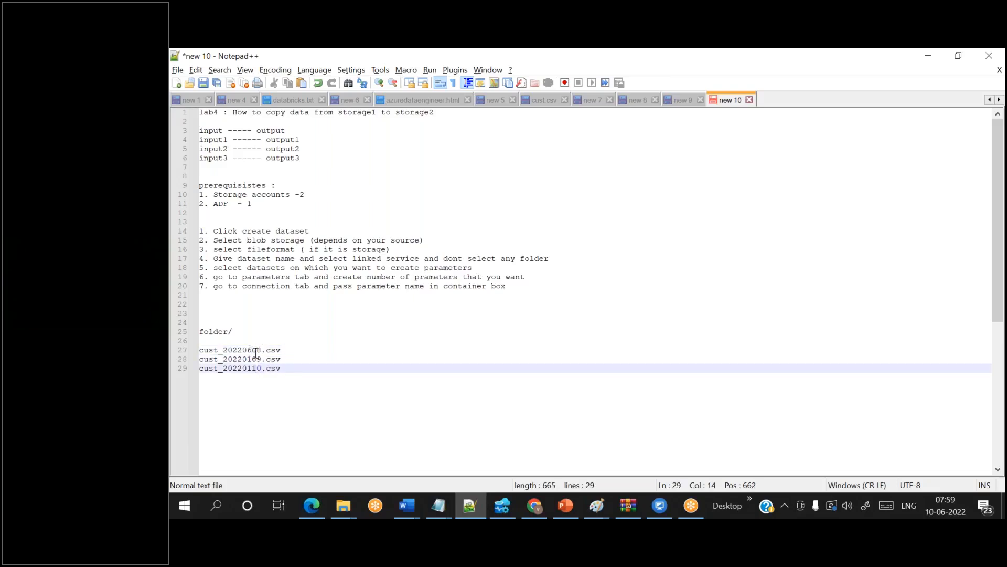
left_click(294, 366)
double_click(217, 331)
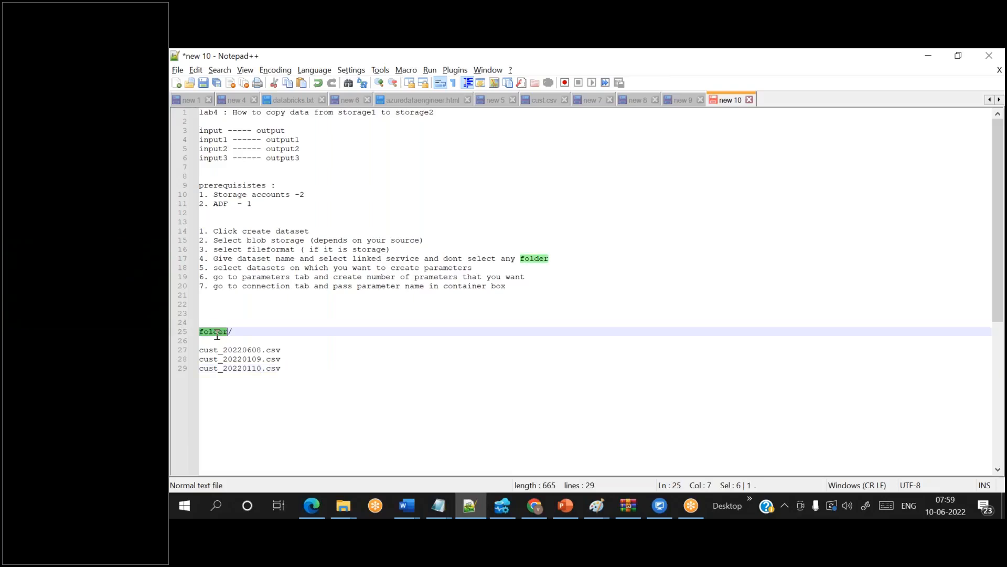
left_click(286, 363)
key("Down")
key("shift+Home")
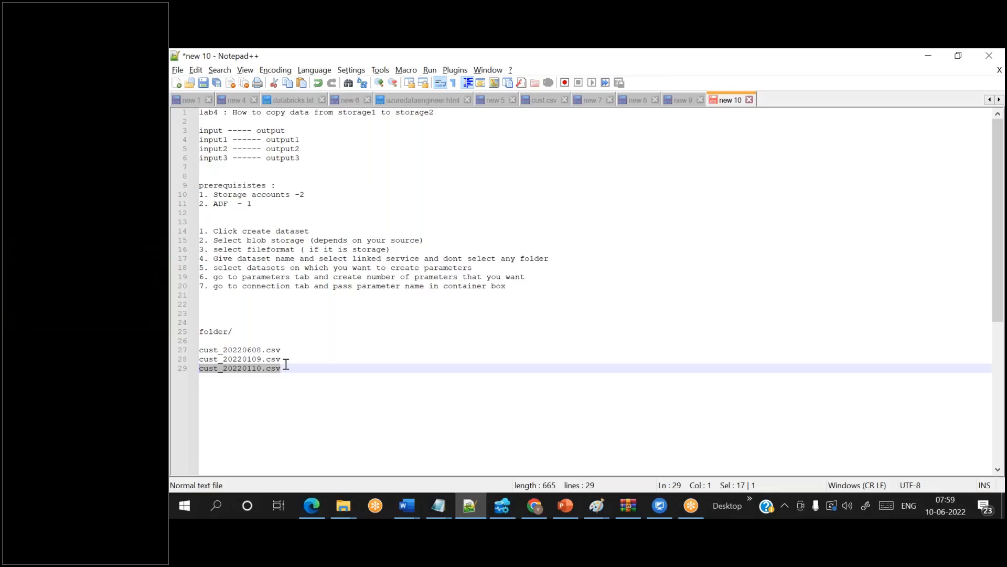
left_click(282, 358)
left_click(284, 350)
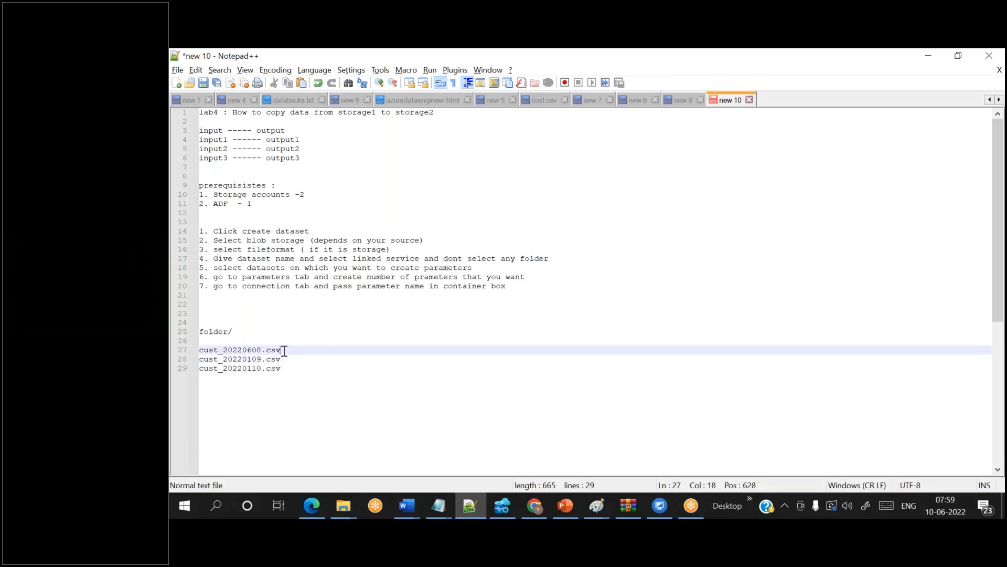
left_click(286, 359)
left_click(286, 368)
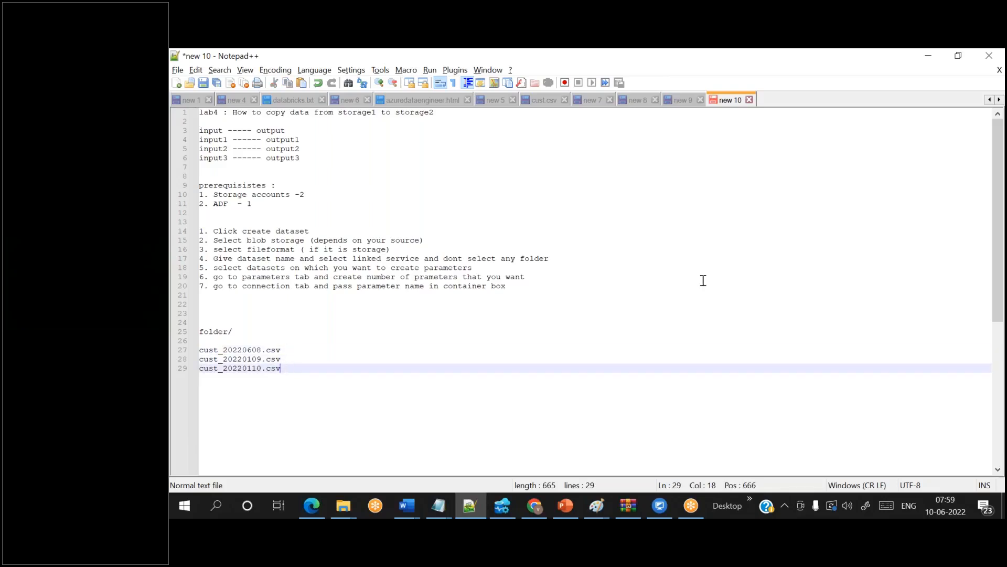
left_click(869, 237)
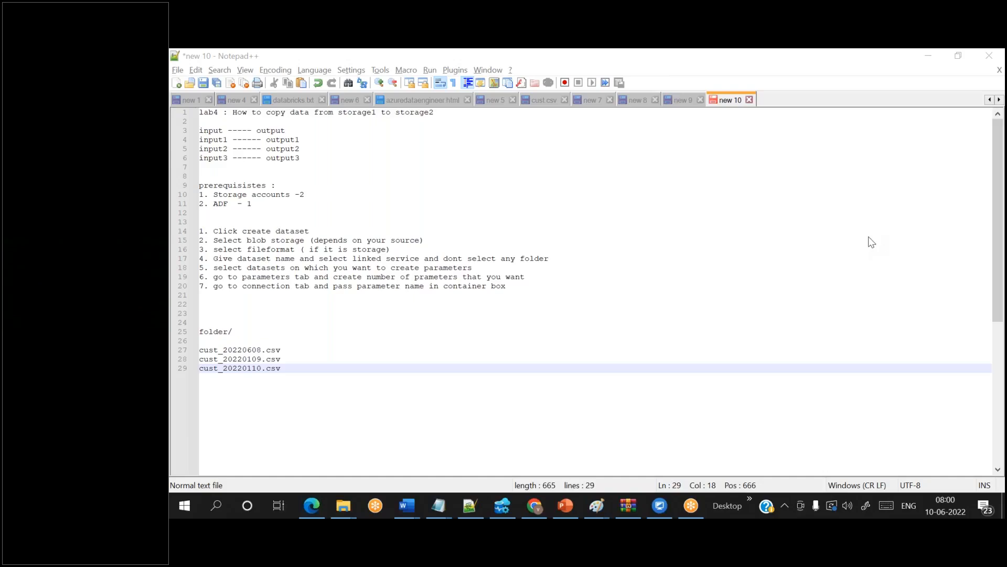
left_click(554, 341)
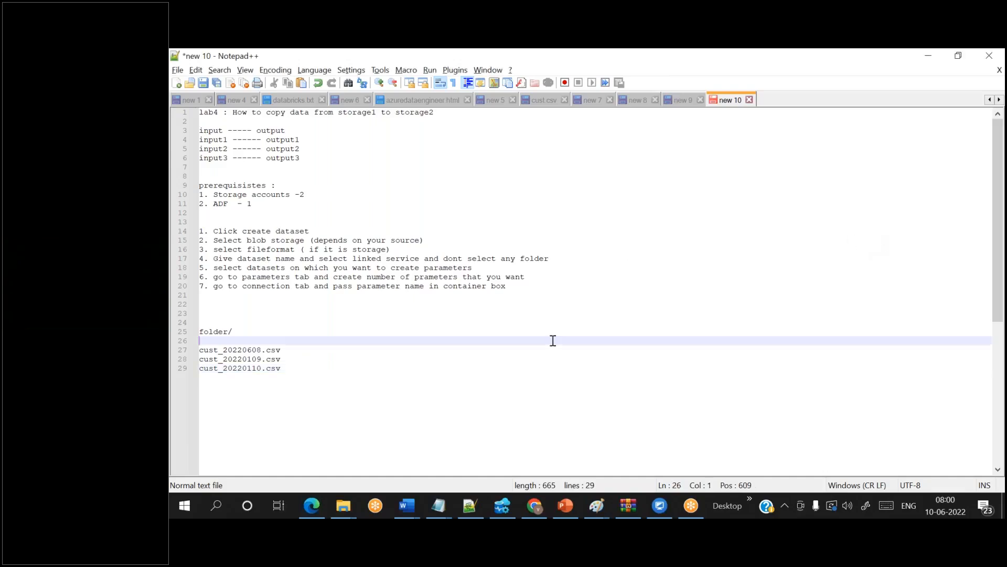
- Draft the mapping line input,cust.csv,output,custout.csv on line 33, then delete it
key("Down")
key("Down")
key("Down")
key("End")
key("Return")
key("Return")
key("Return")
key("Return")
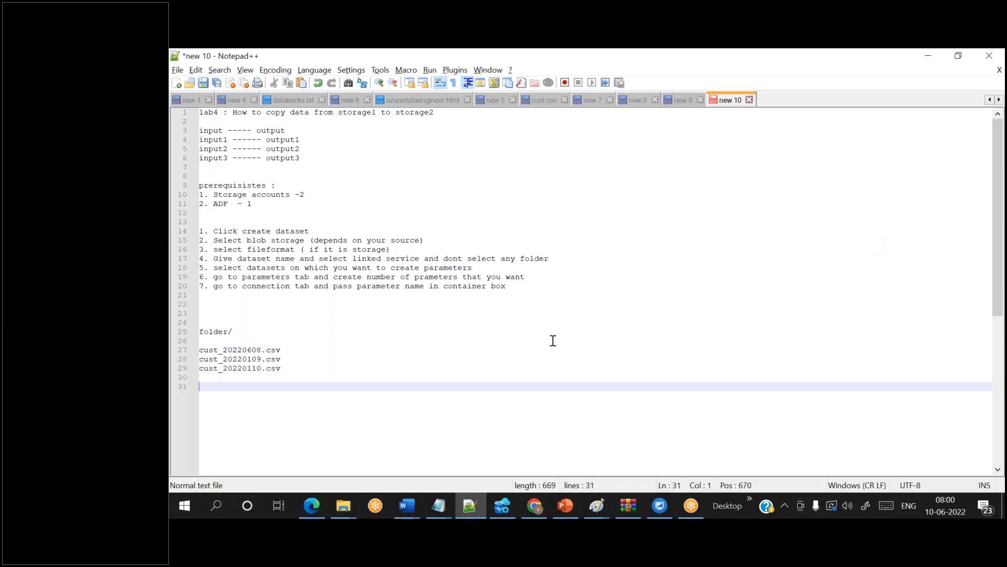
type("input")
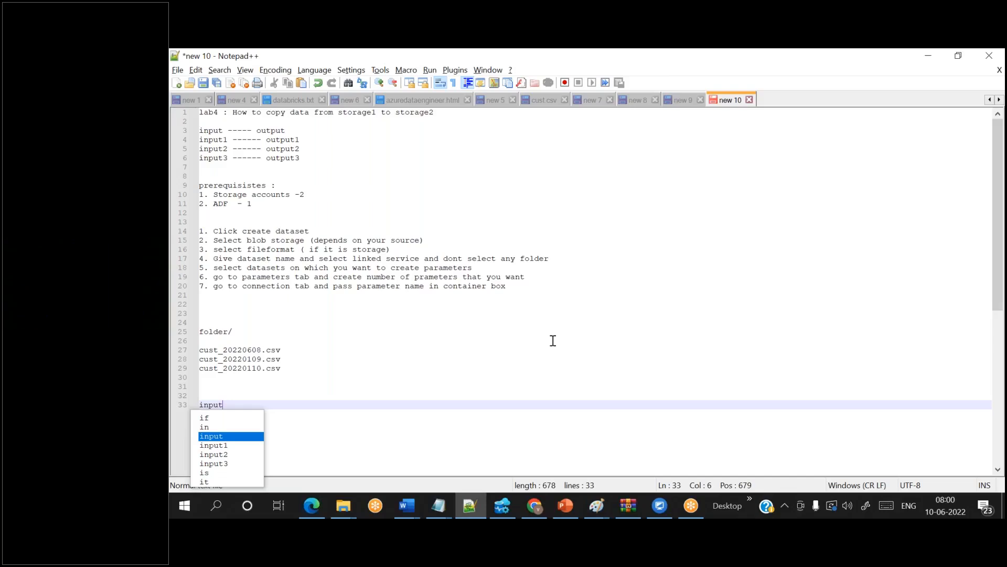
type(",cust.csv")
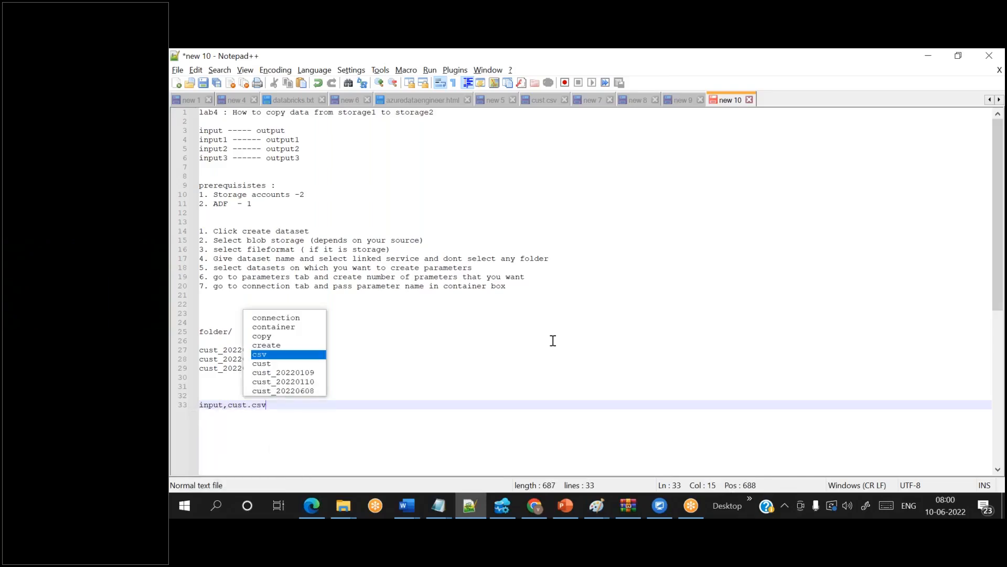
type(",output")
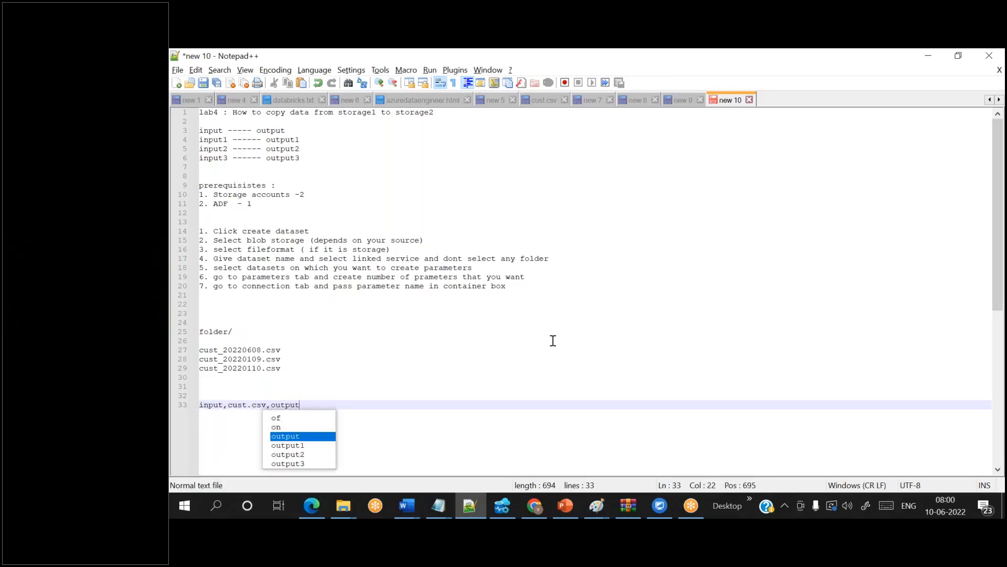
type(",custout")
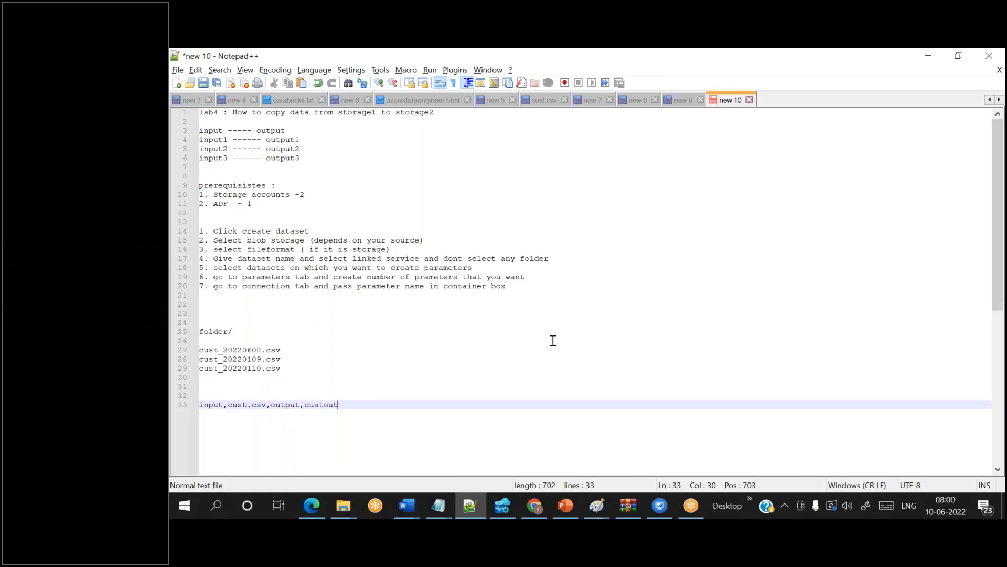
type(".csv")
key("Return")
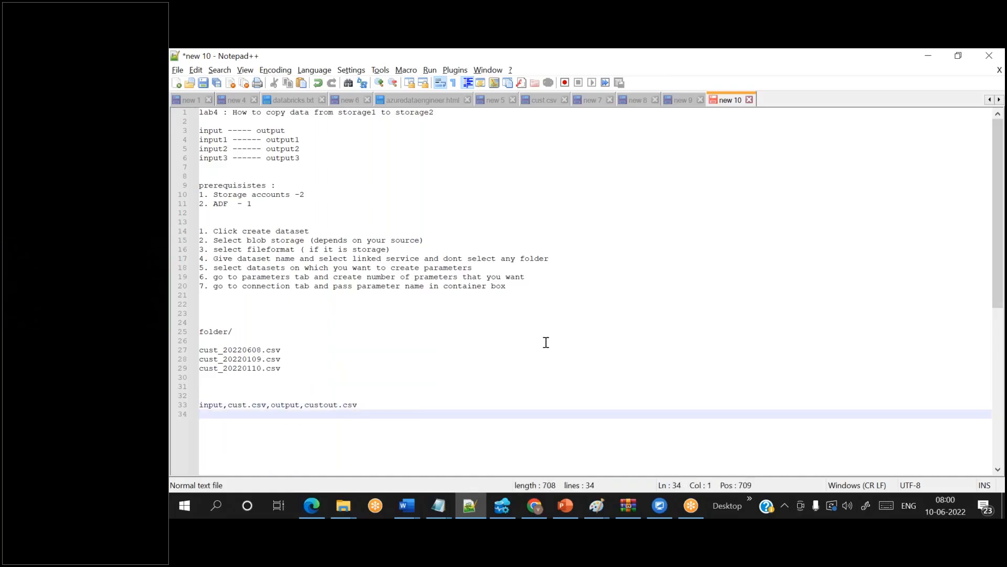
left_click(372, 401)
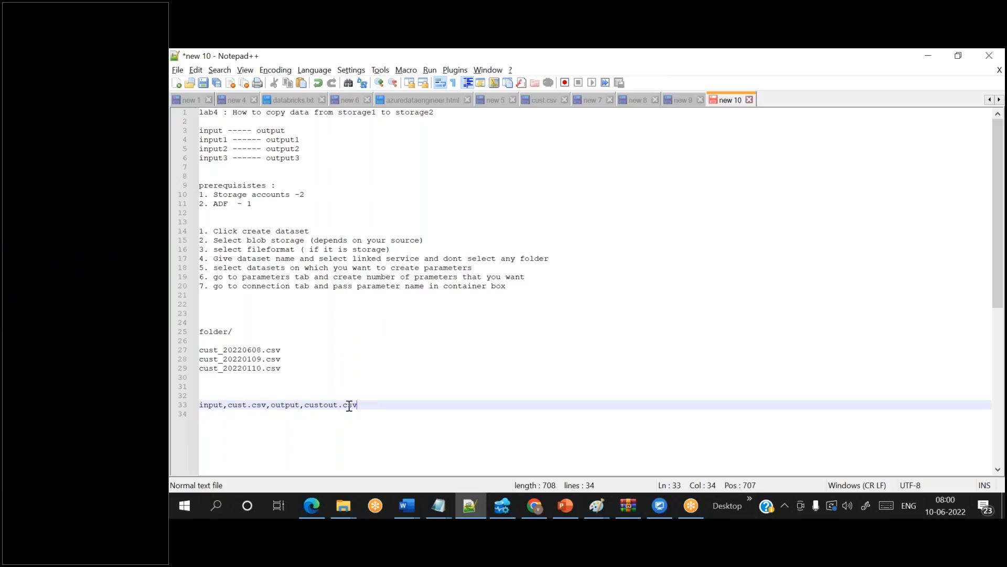
left_click_drag(358, 405, 192, 406)
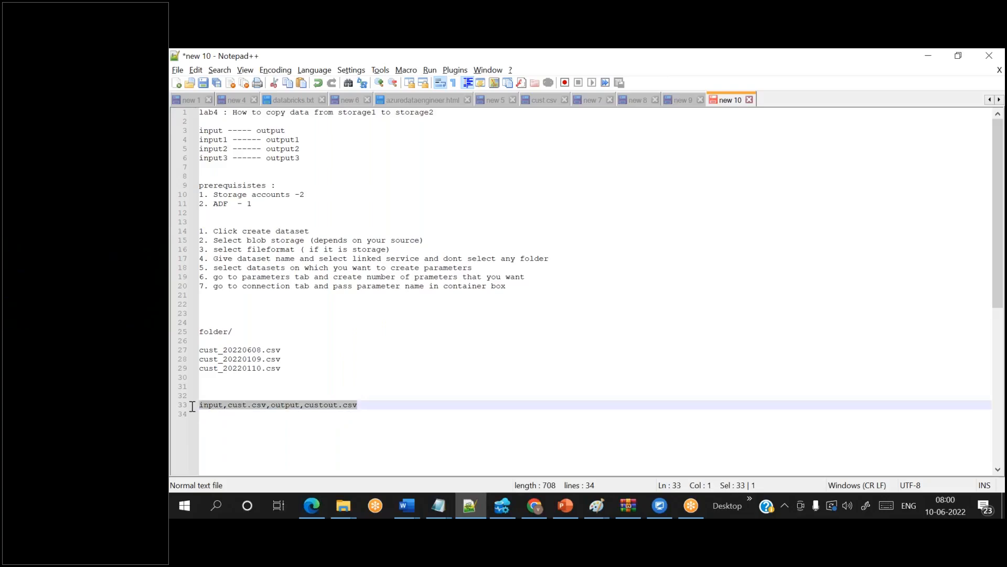
left_click(370, 405)
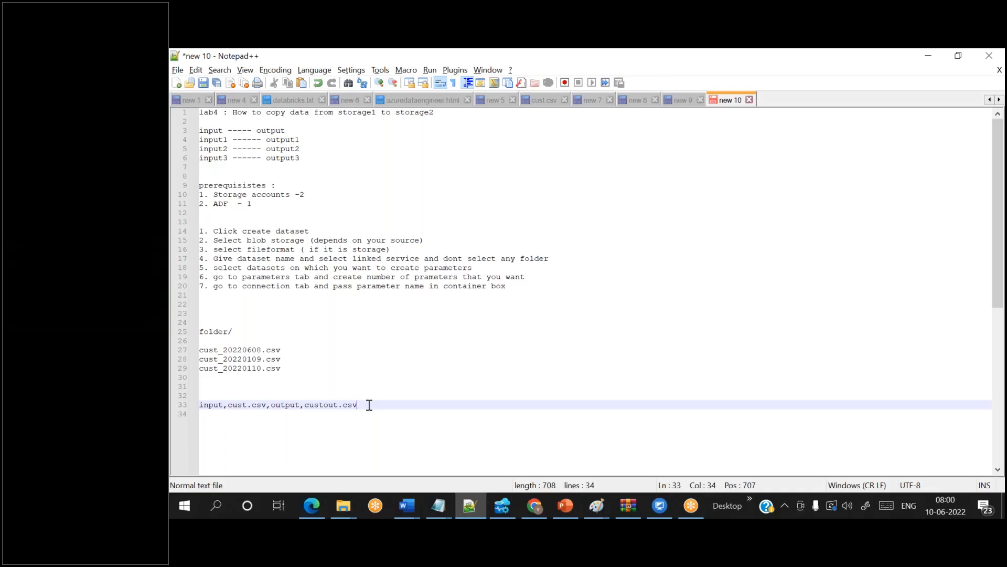
key("shift+Home")
key("BackSpace")
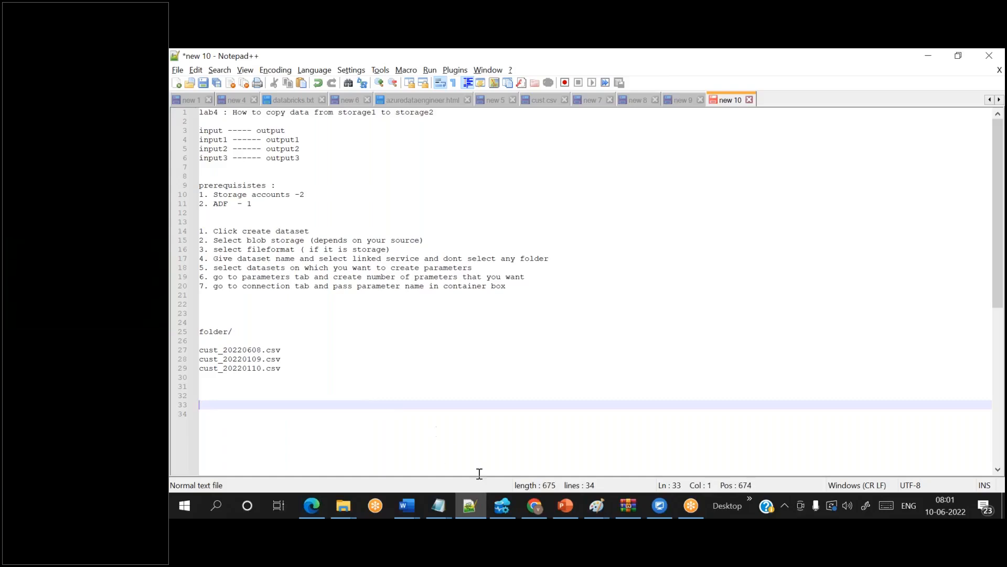
- Check the Copy data1 activity's source settings in the Data Factory pipeline
left_click(536, 505)
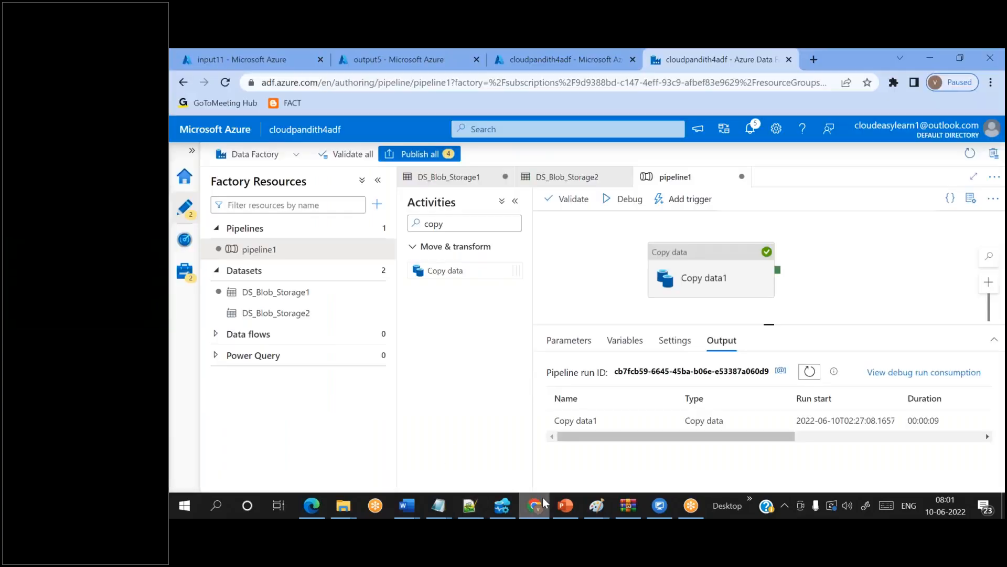
left_click(692, 285)
left_click(601, 352)
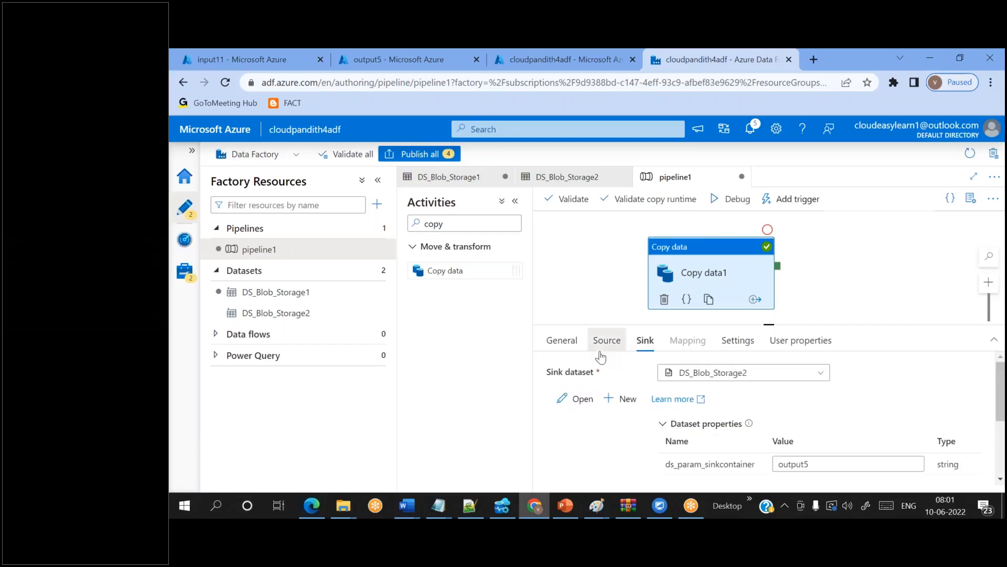
left_click(474, 513)
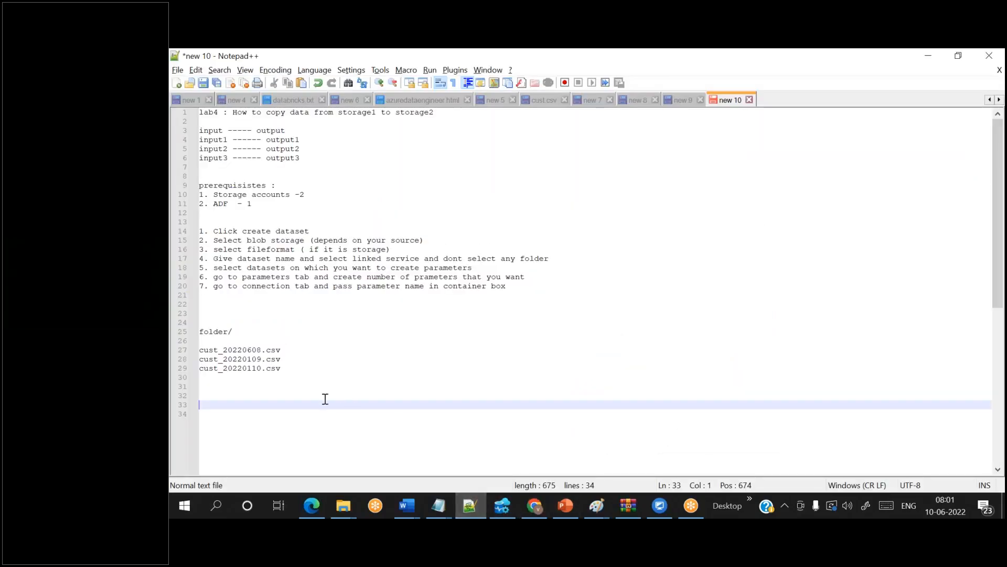
- Type input,cust.csv,outout/2022/06/10/cust20220610.csv on line 33 of the notes
type("input")
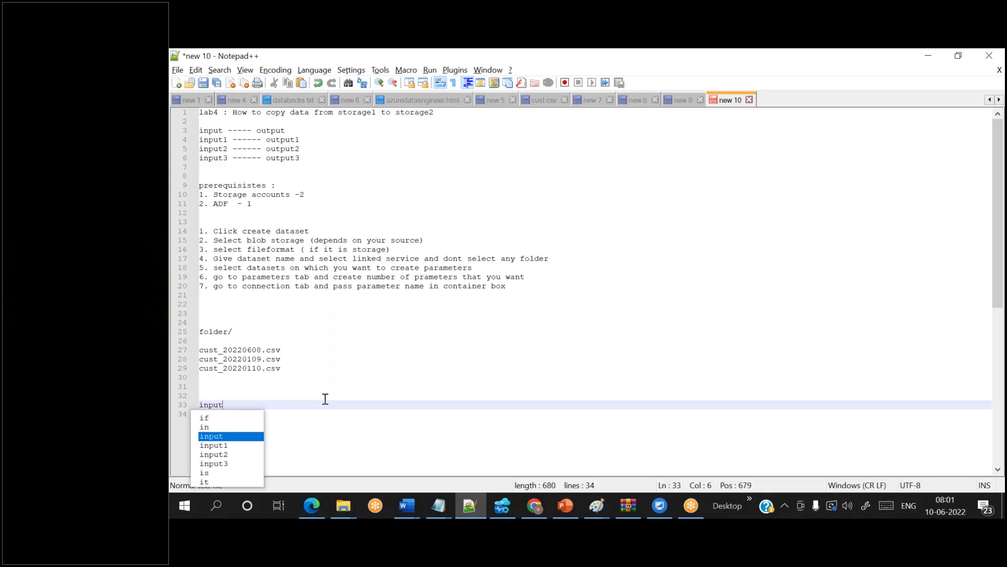
type(",cust.csv")
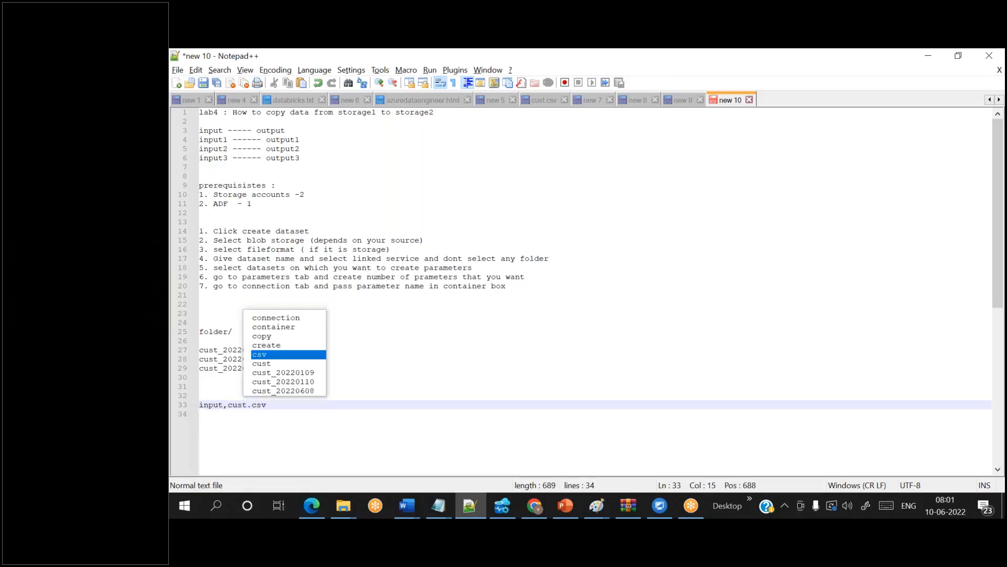
type(",outout")
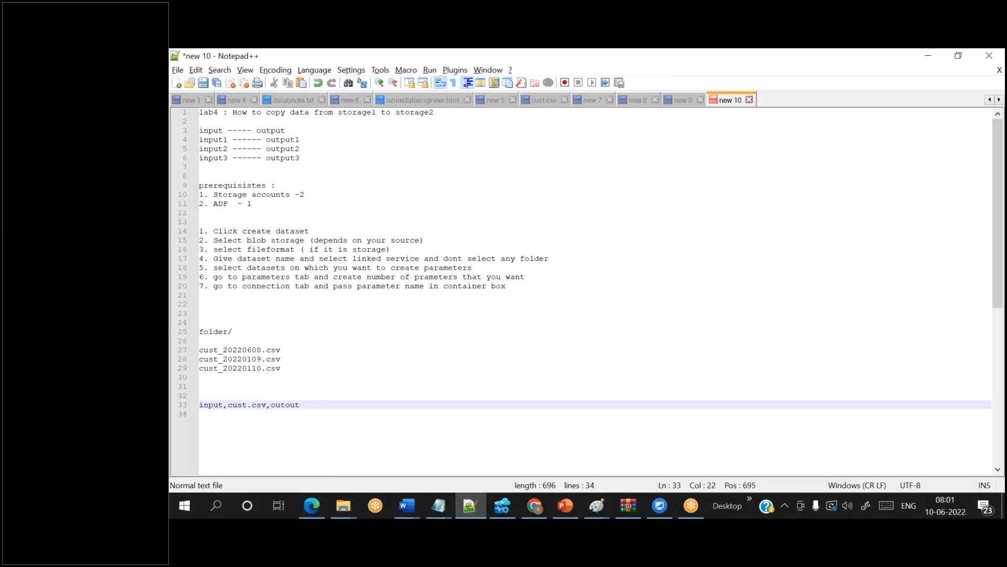
type("/2022/06/10/custout.cs")
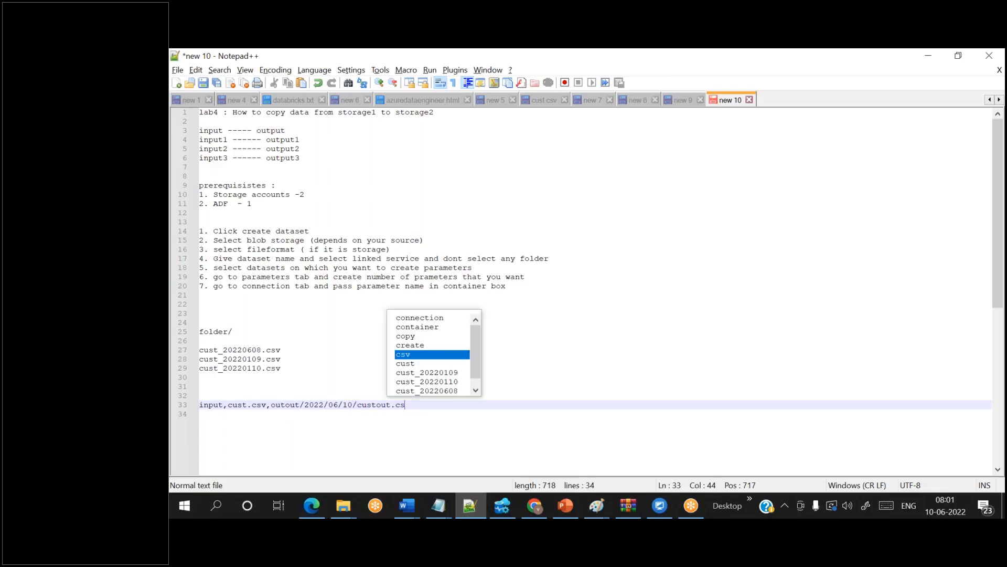
key("BackSpace")
key("BackSpace")
key("BackSpace")
key("BackSpace")
key("BackSpace")
key("BackSpace")
type("2022")
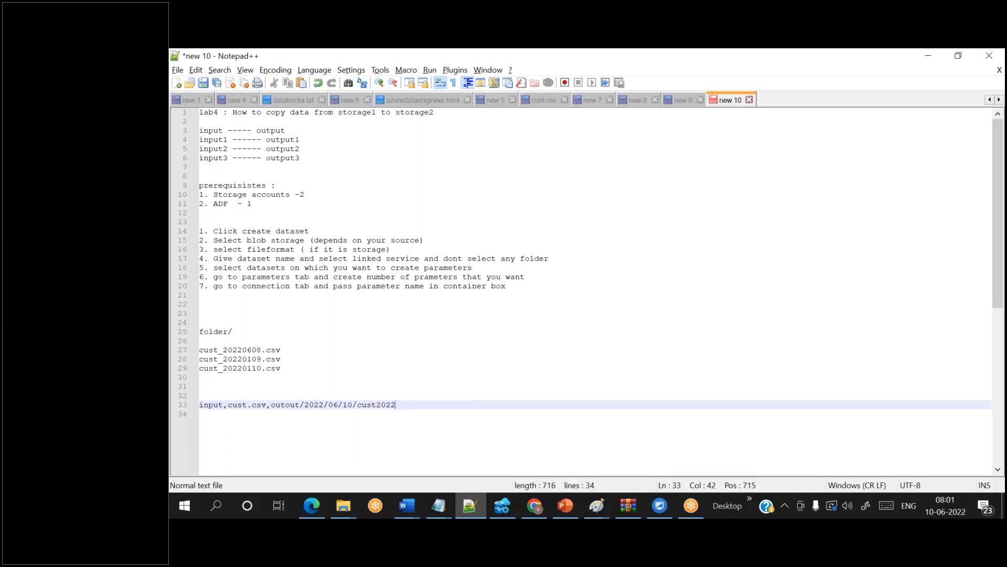
type("0610.csv")
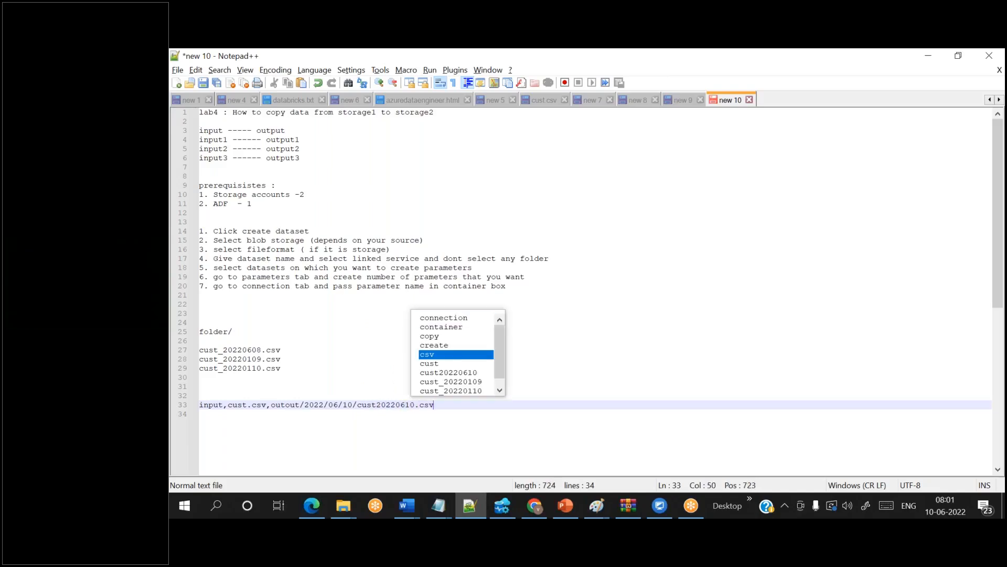
key("Return")
key("Return")
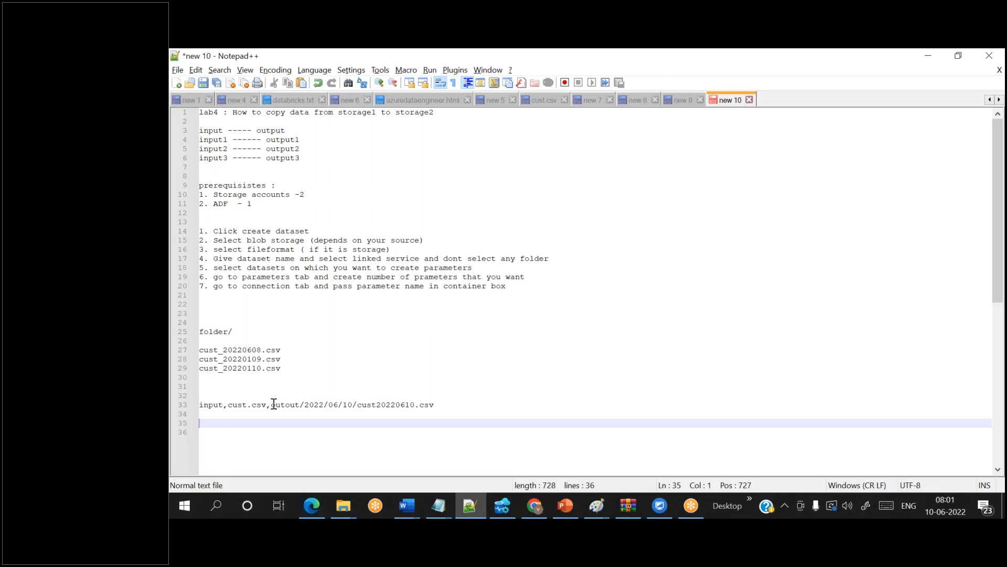
left_click_drag(270, 404, 472, 401)
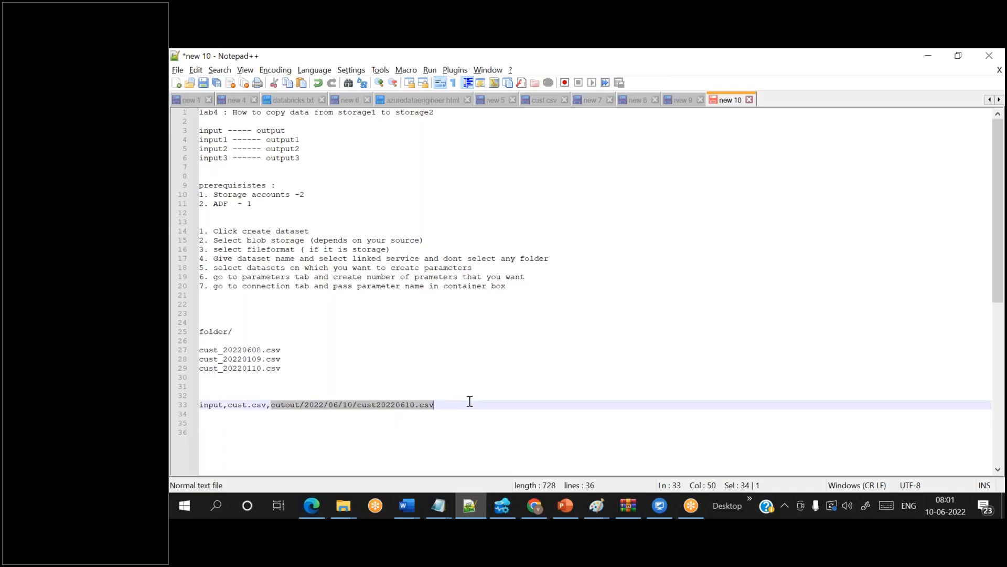
- Open DS_Blob_Storage2's settings and the dynamic content editor for the file path directory
left_click(535, 505)
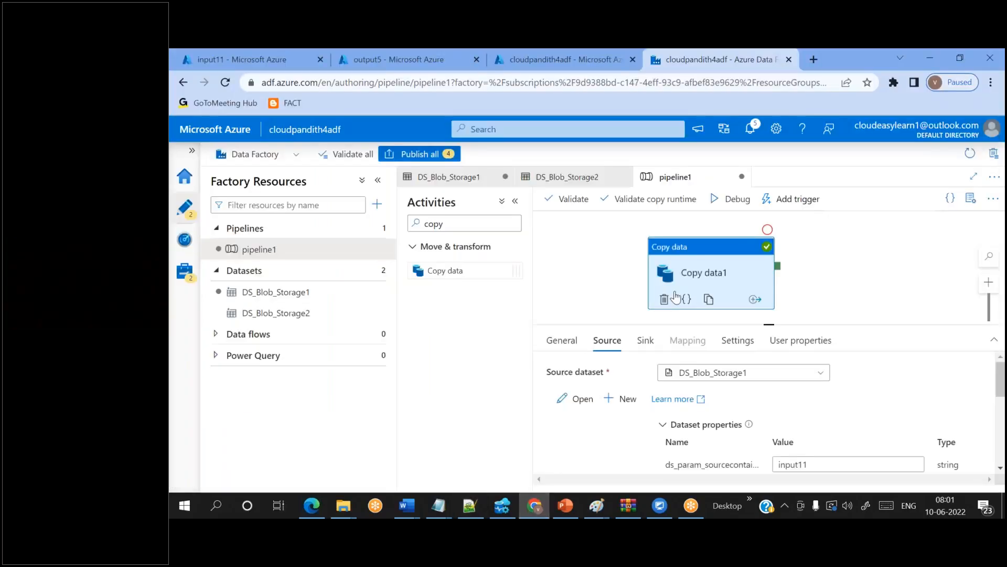
left_click(781, 102)
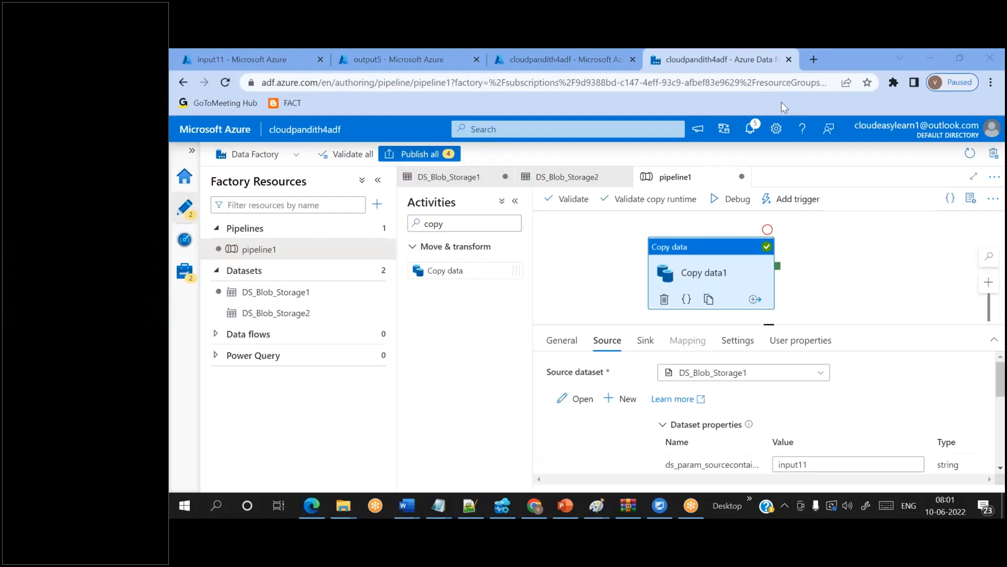
left_click(782, 102)
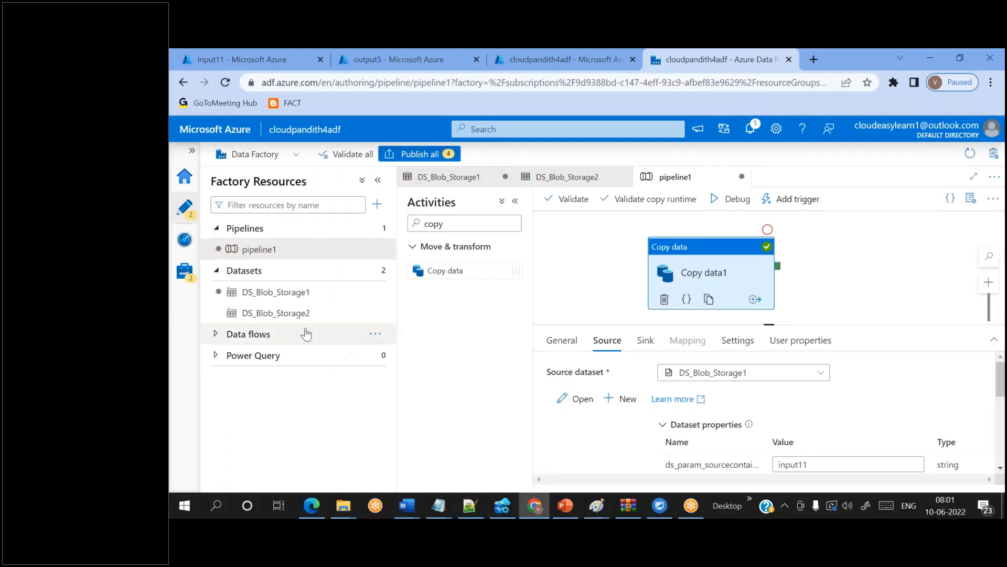
left_click(285, 319)
left_click(718, 398)
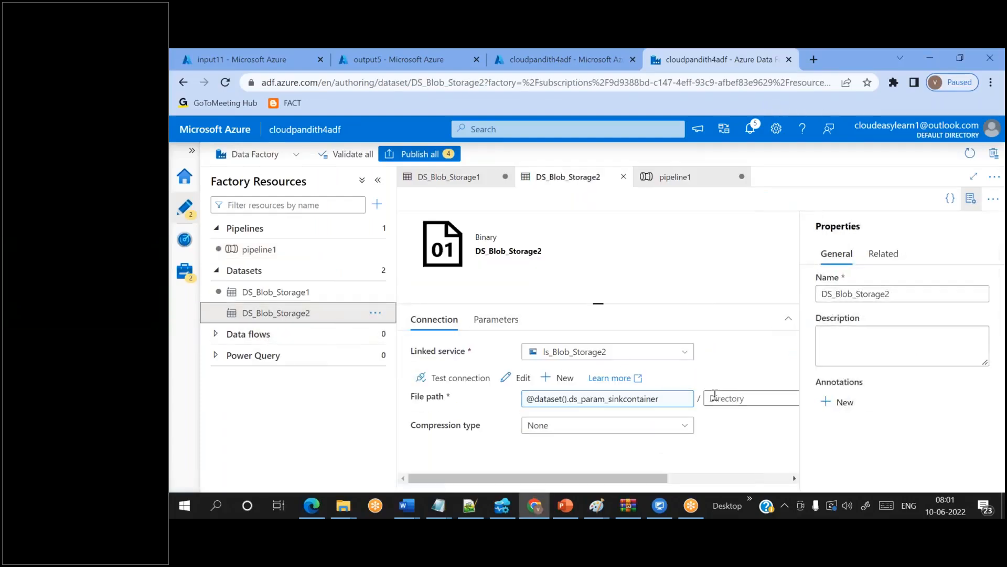
left_click(723, 418)
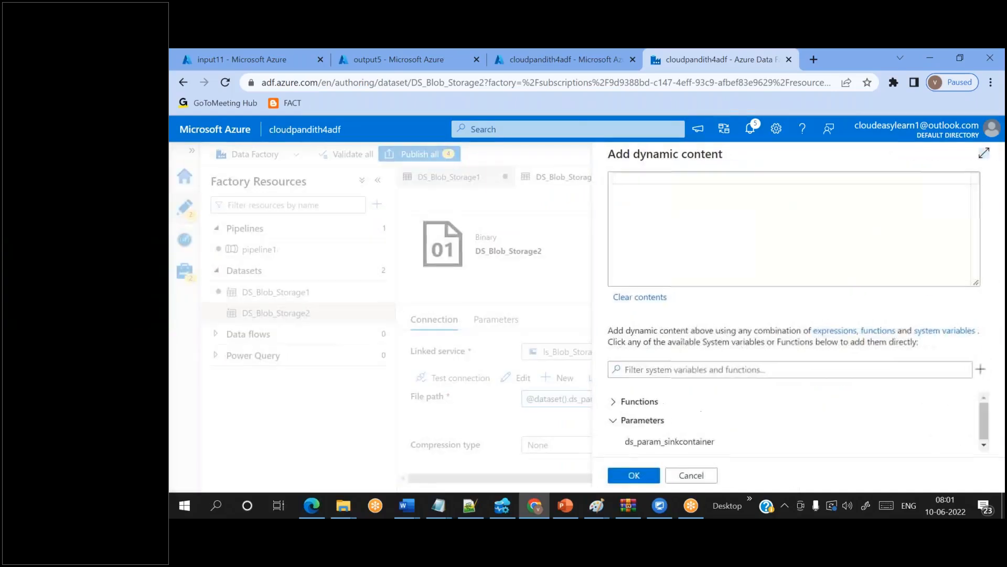
type("format")
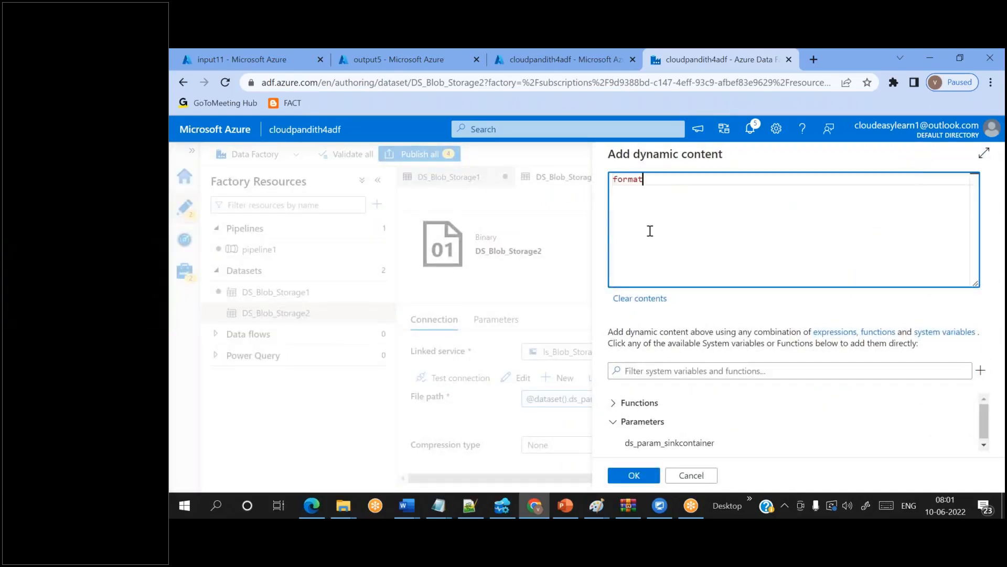
type("date")
key("ctrl+z")
left_click(654, 390)
type("format")
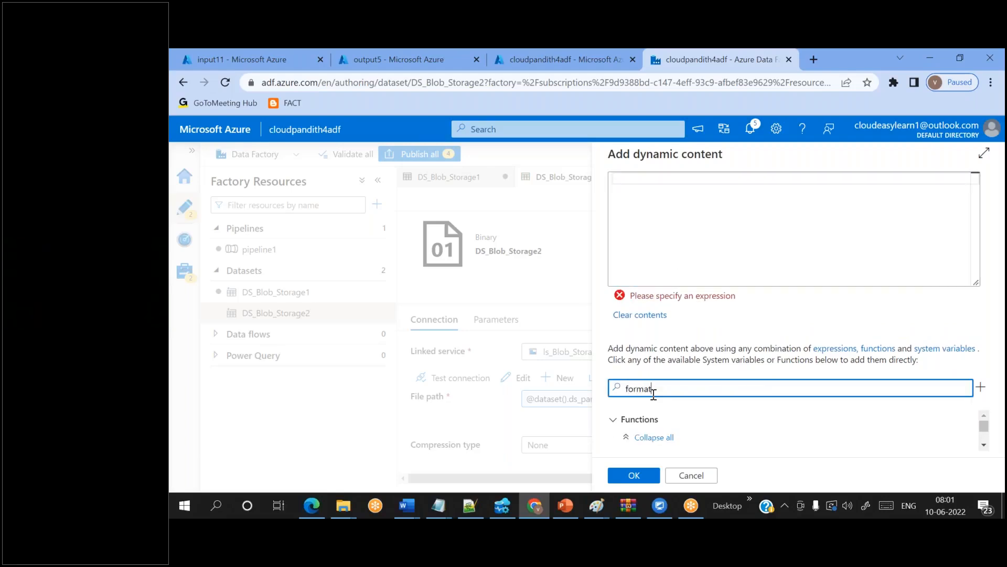
type("da")
left_click(690, 439)
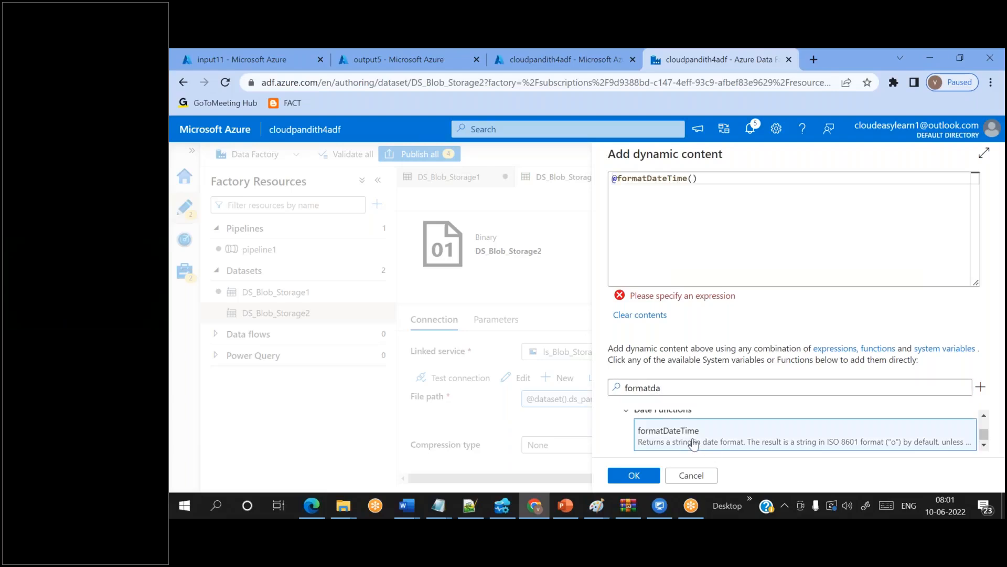
left_click(693, 178)
type("utcnow")
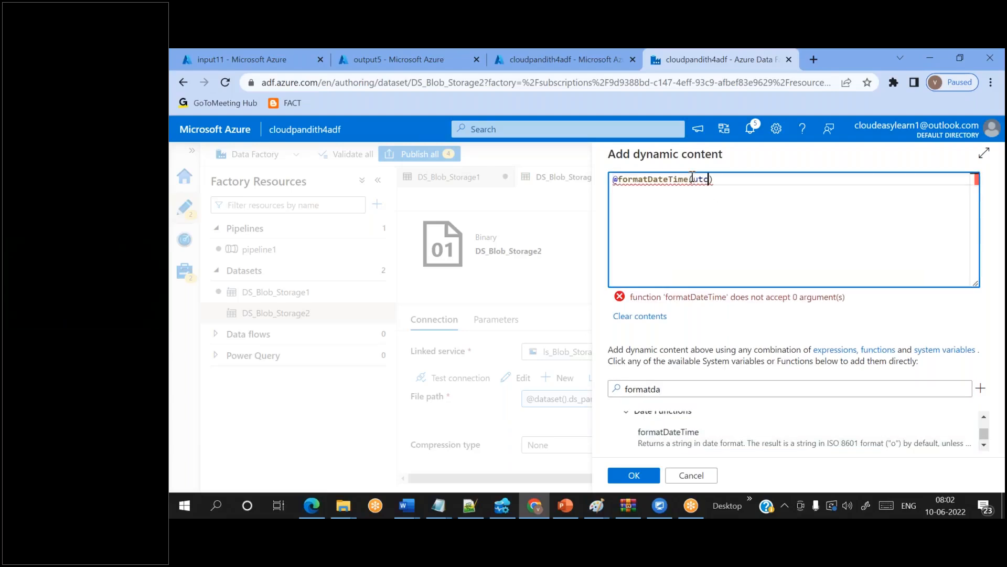
key("Return")
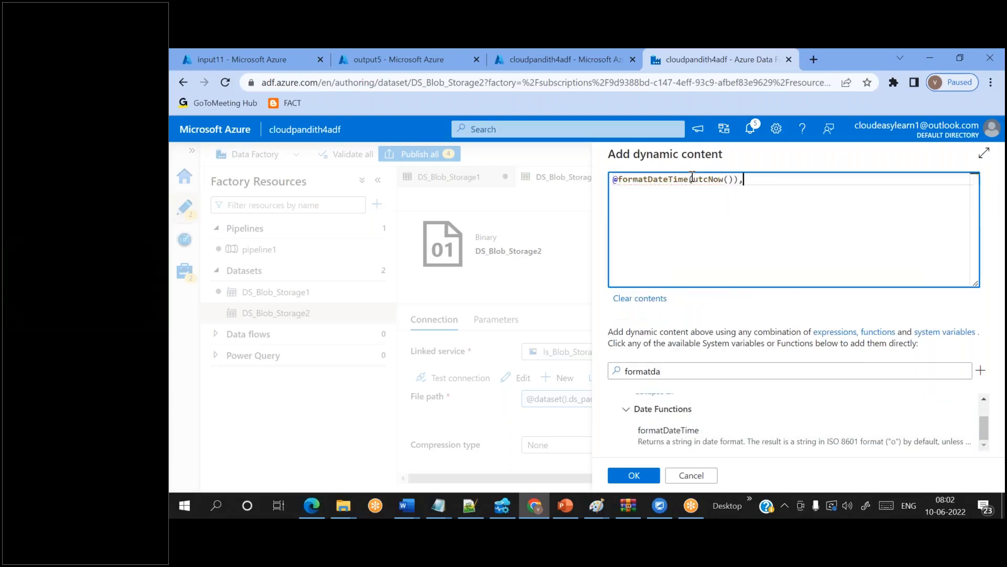
type(",)")
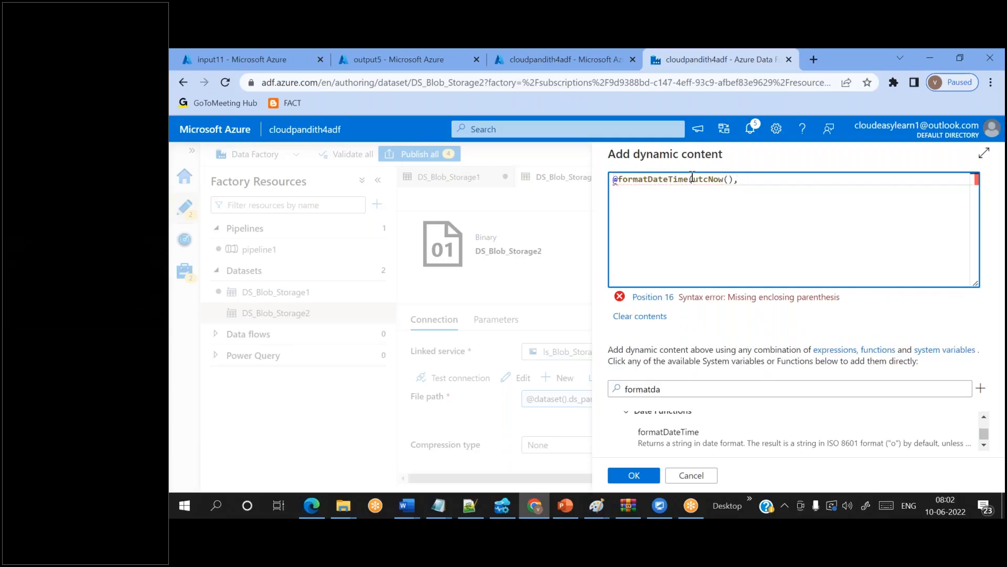
type("''")
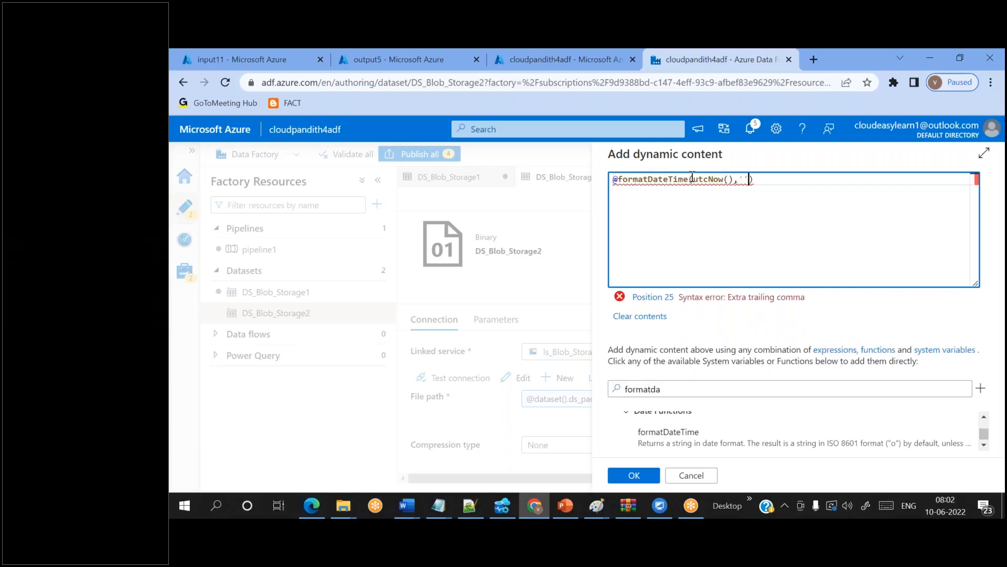
type("yyyy/MM")
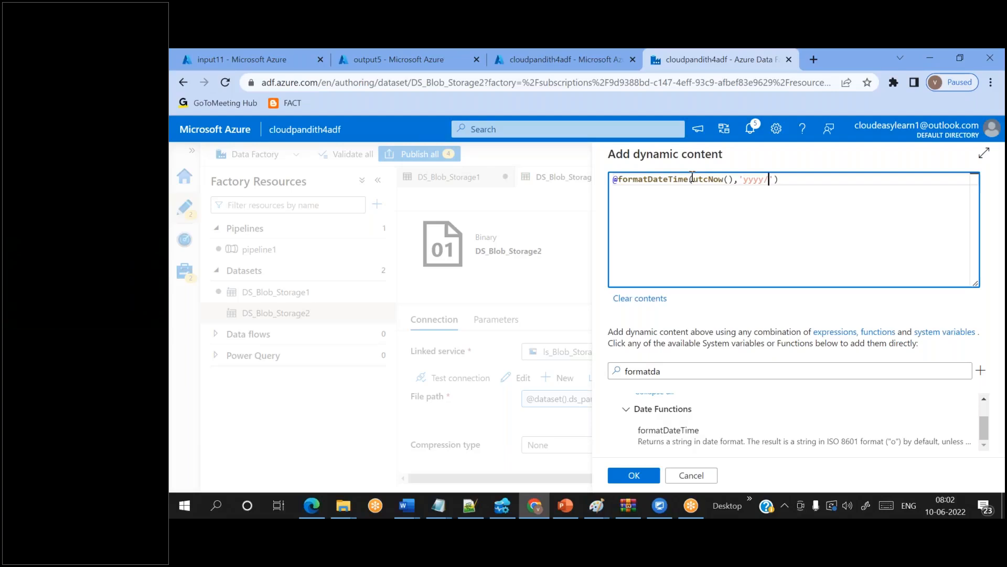
type("/dd")
left_click(634, 475)
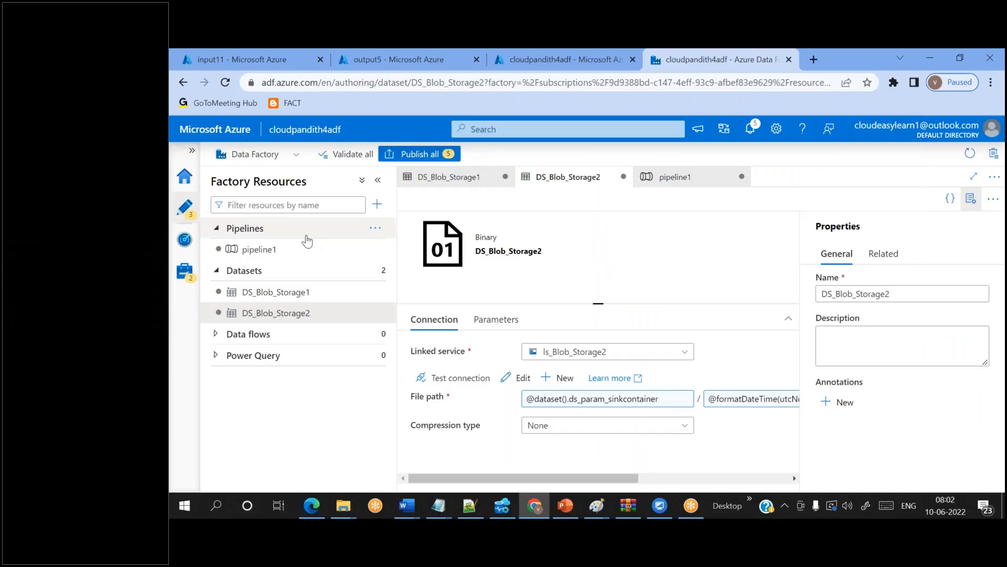
left_click(263, 250)
- Change Copy data1's sink container parameter from output5 to output6
scroll(790, 407, "down", 1)
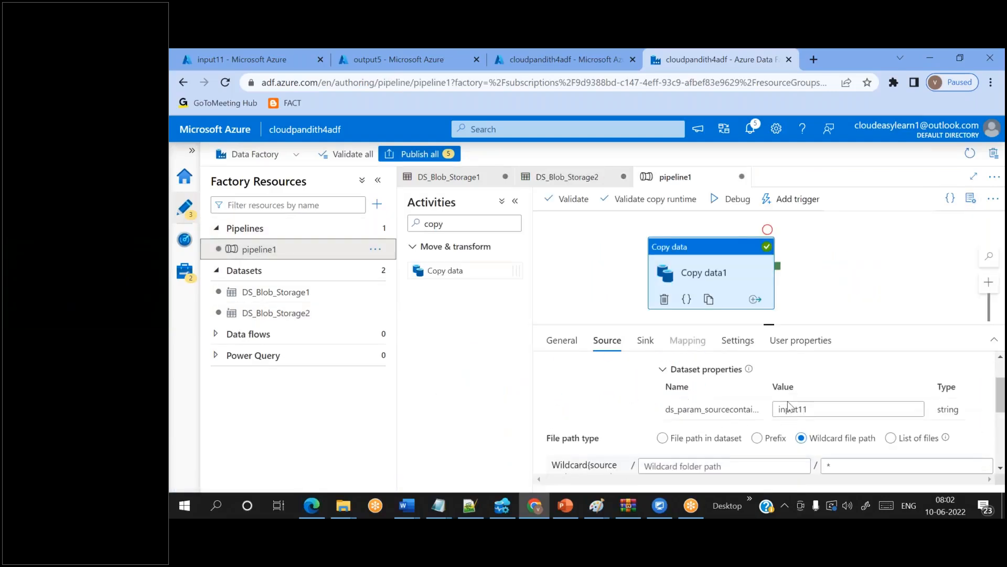
left_click(834, 405)
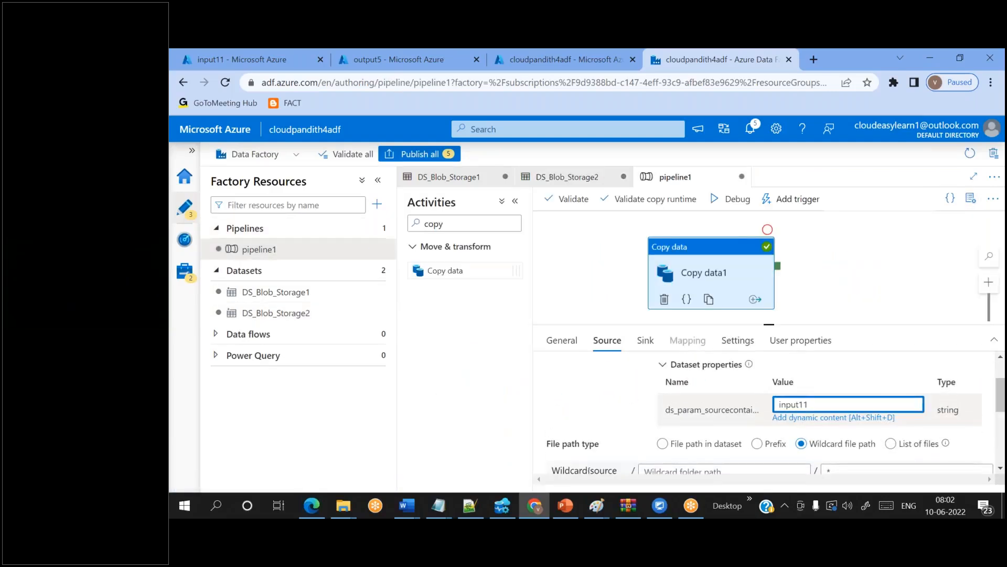
left_click(645, 340)
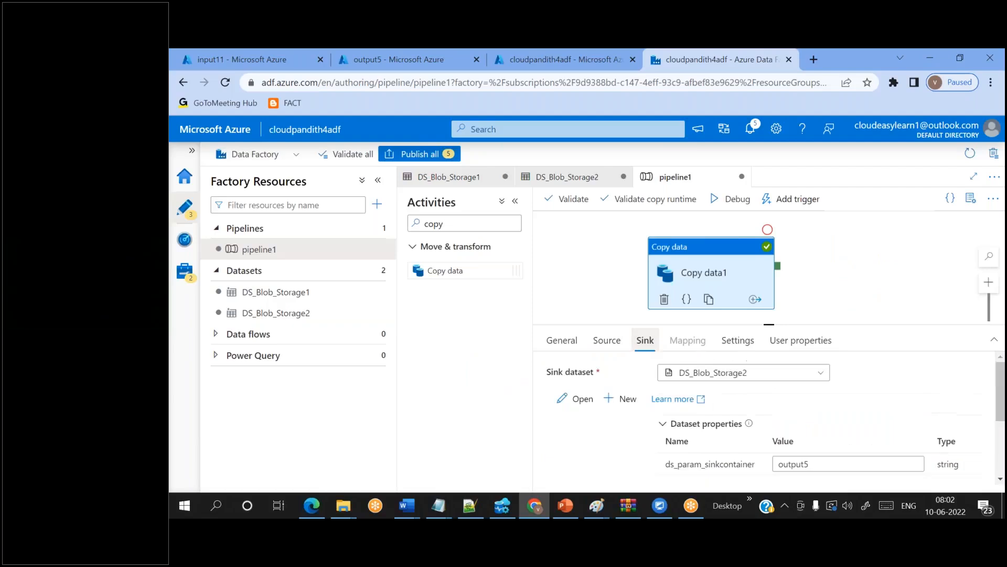
left_click(819, 466)
key("BackSpace")
type("6")
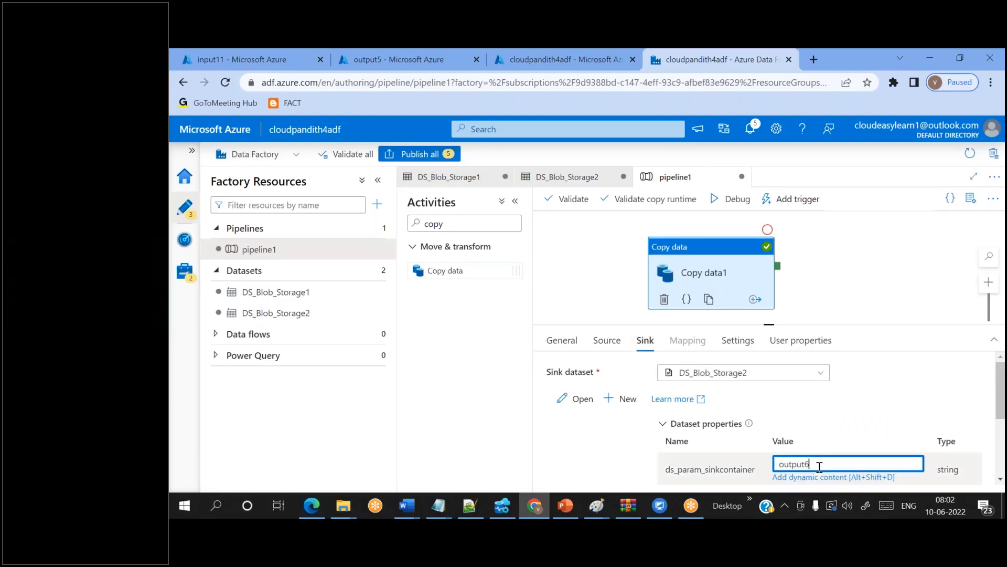
- Debug pipeline1 and refresh the status until the run succeeds
left_click(735, 198)
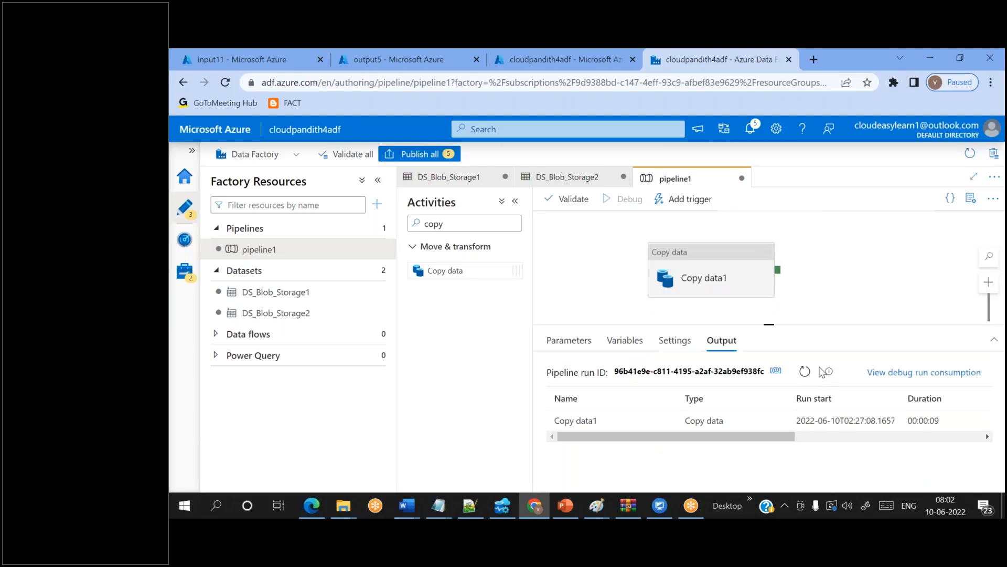
left_click(805, 371)
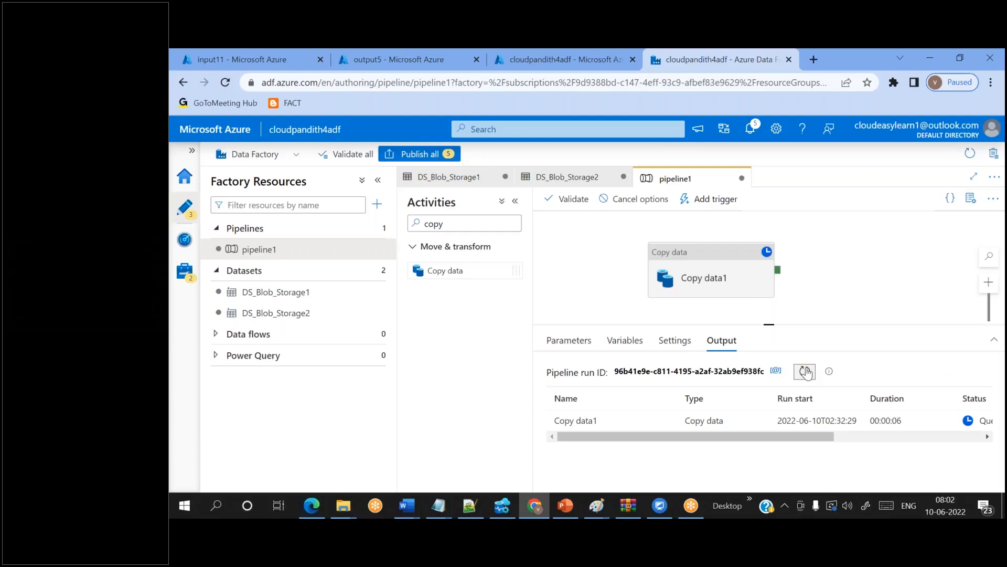
left_click(805, 371)
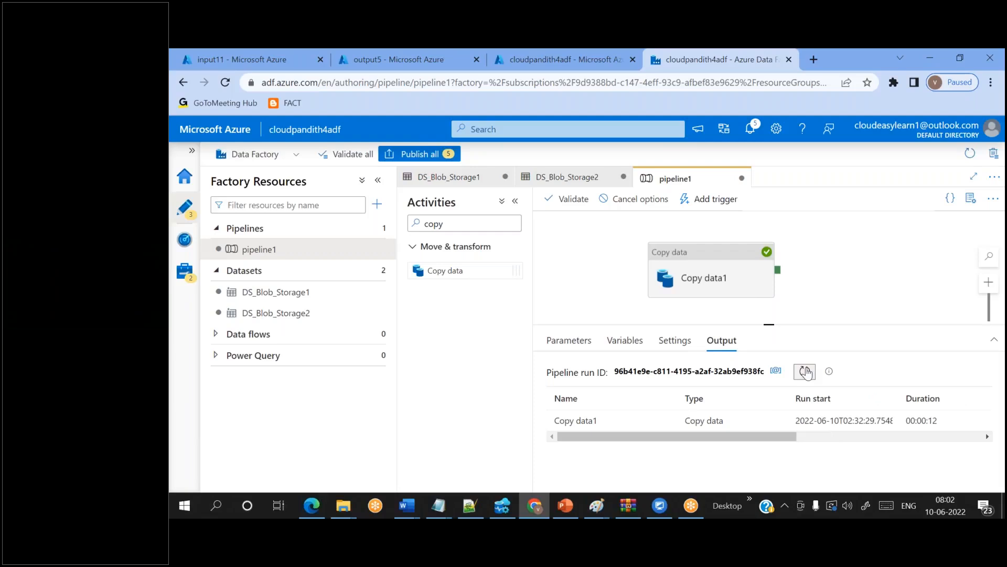
left_click(385, 56)
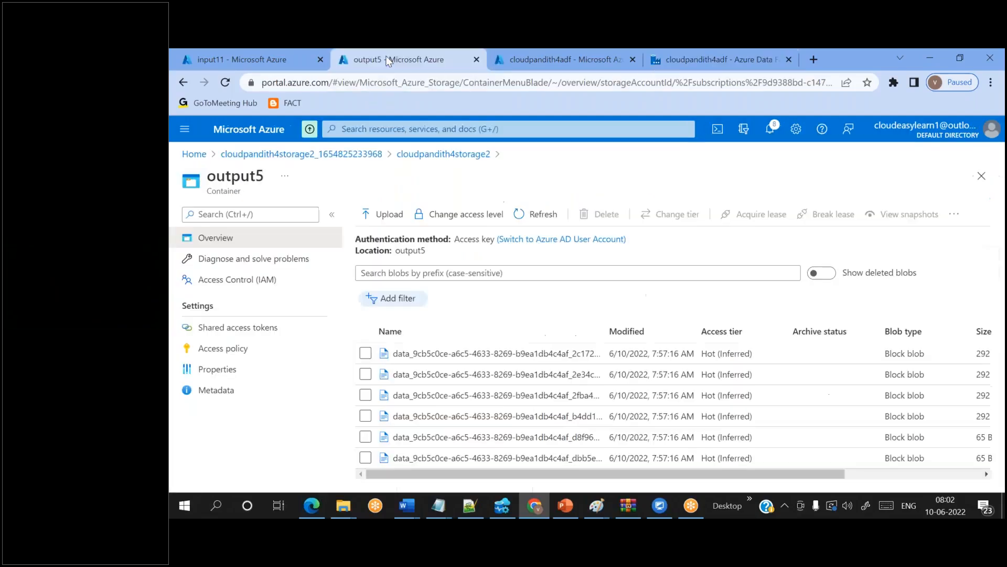
- Refresh the containers, open output6 and browse into 2022/06/10 to see three data_ blobs
left_click(447, 154)
left_click(657, 215)
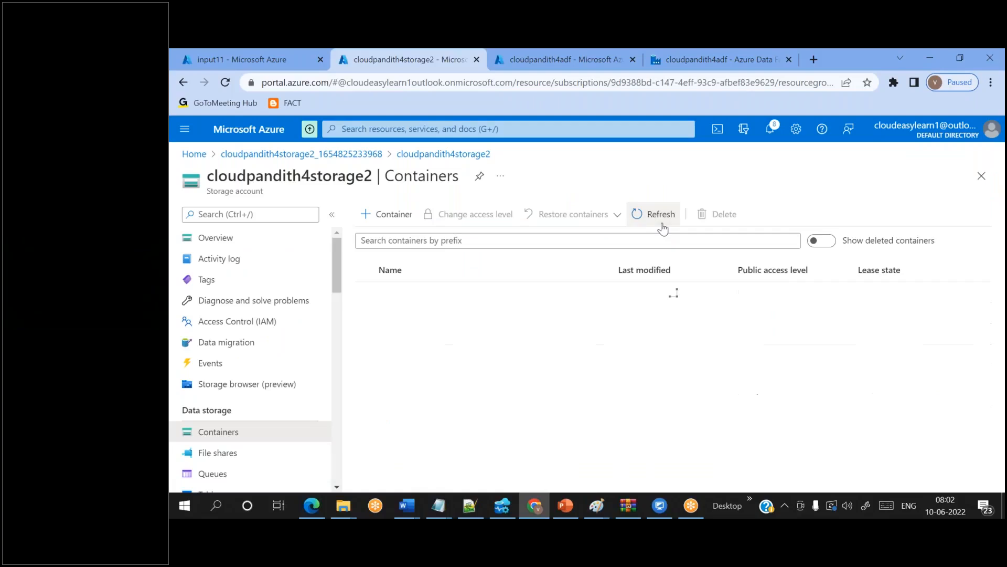
left_click(429, 426)
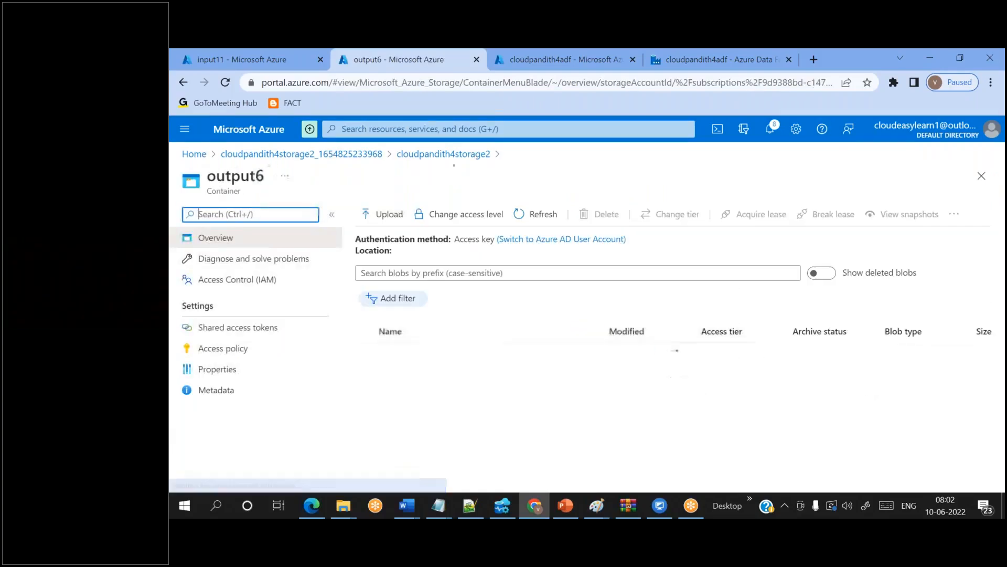
left_click(427, 361)
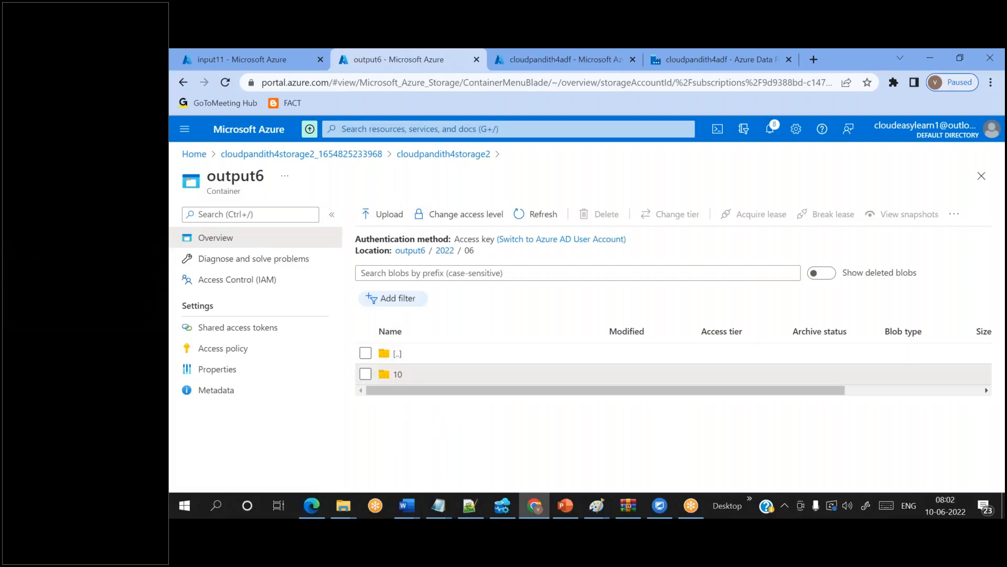
left_click(399, 374)
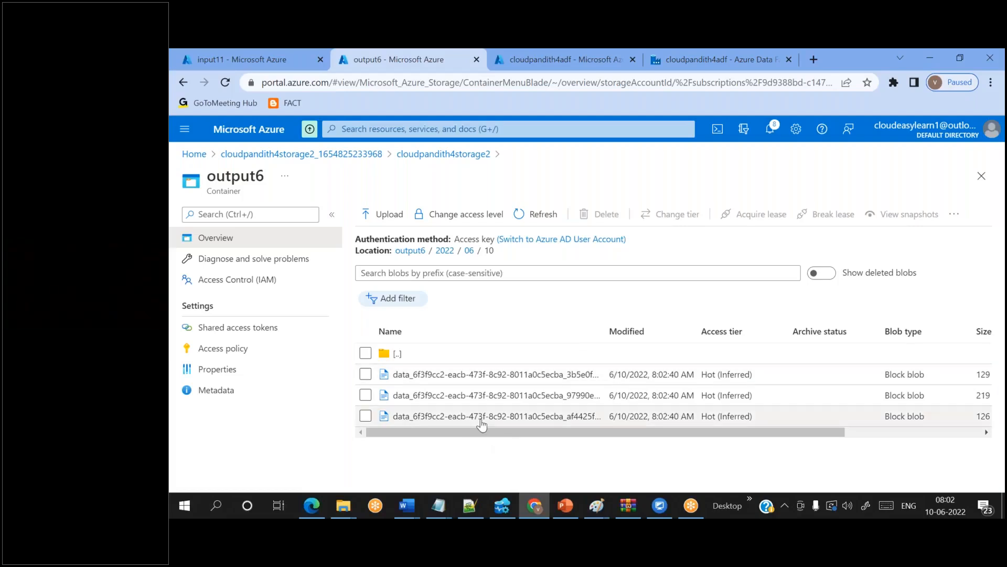
left_click(748, 71)
left_click(542, 165)
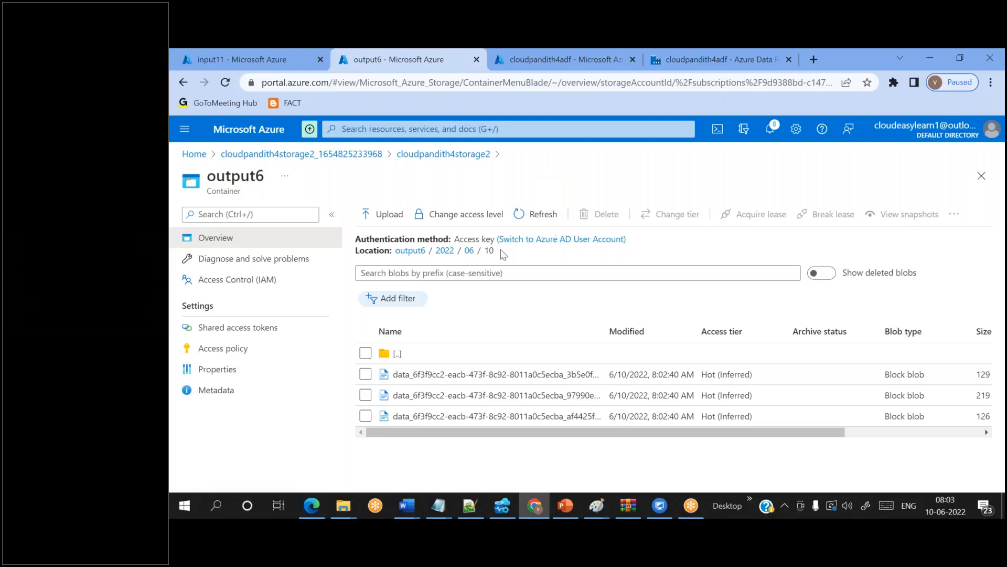
left_click_drag(494, 251, 437, 253)
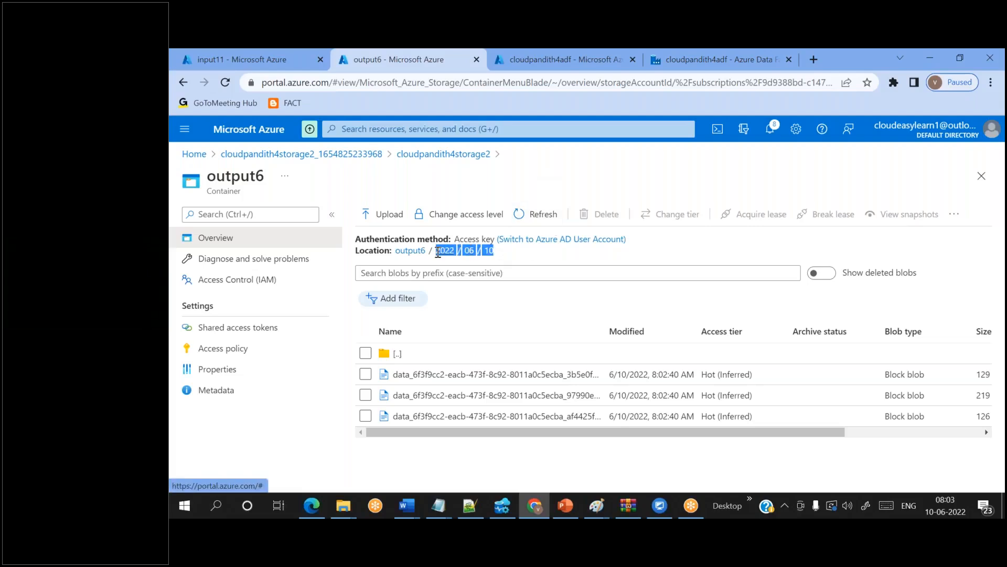
left_click(500, 266)
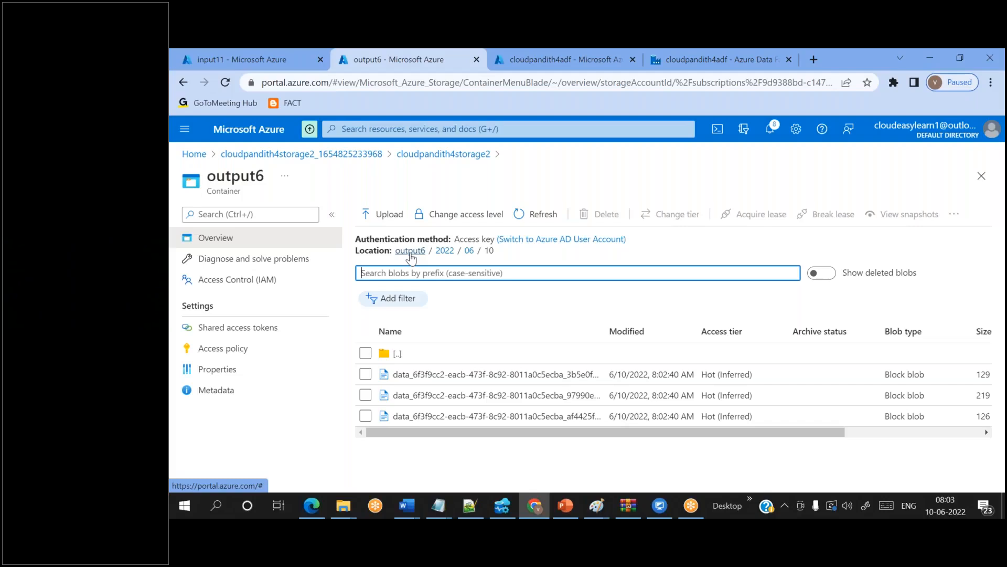
left_click(777, 97)
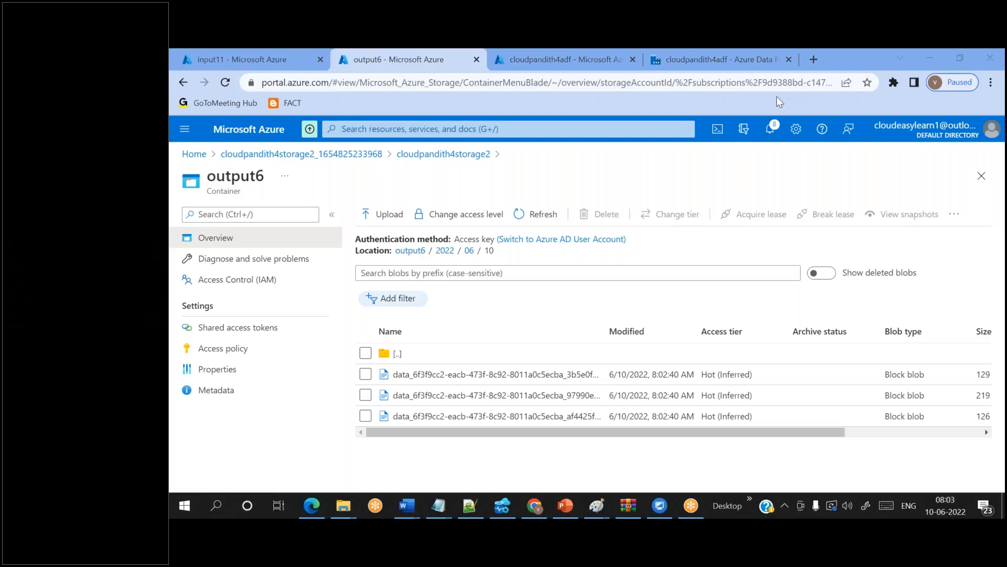